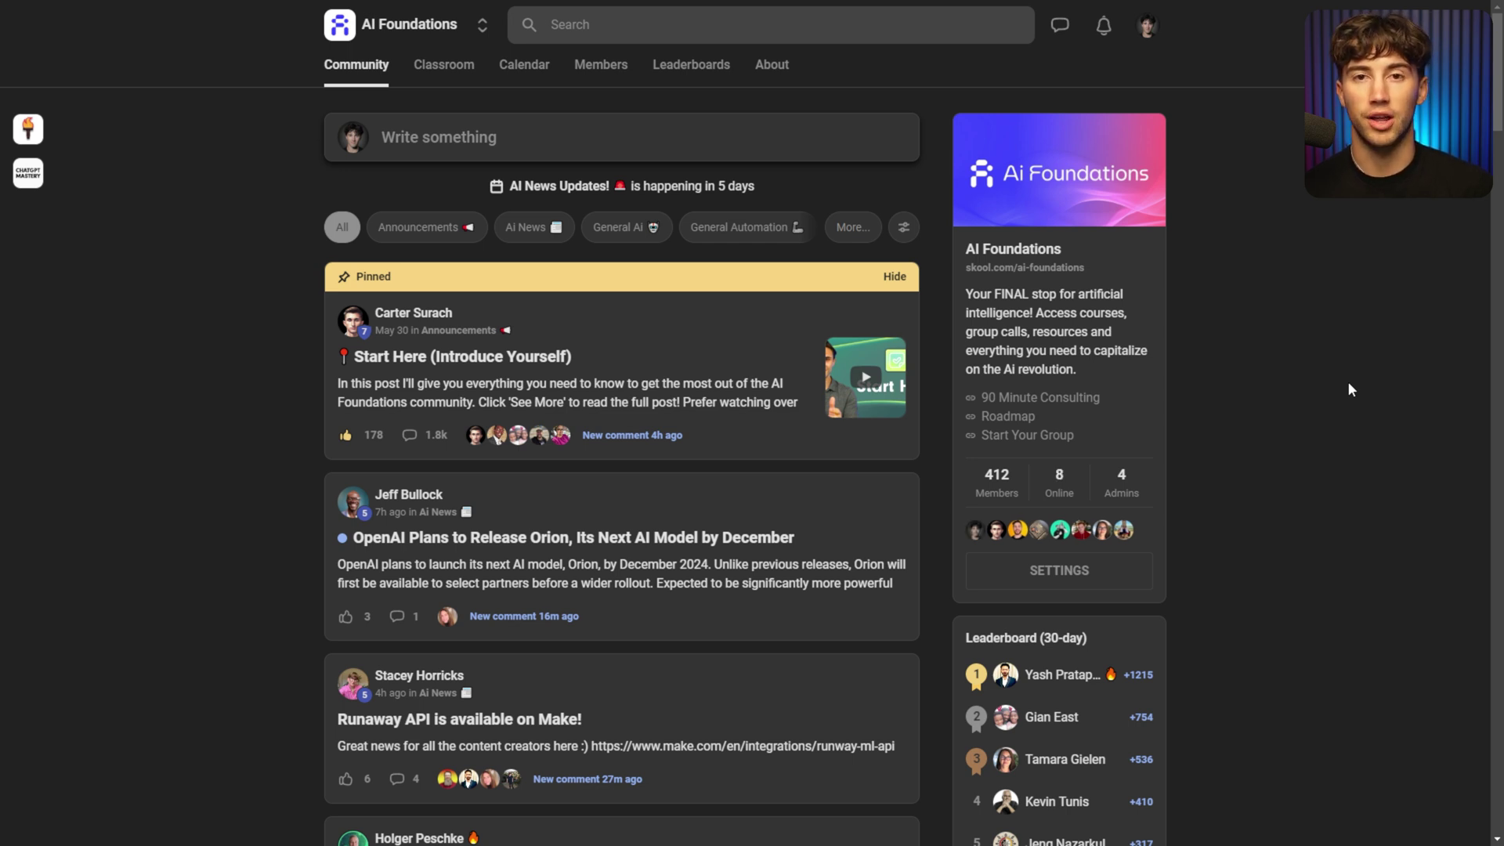
Browse the AI Foundations Classroom course library and the October 2024 event calendar
{"action": "left_click", "coordinate": [445, 64]}
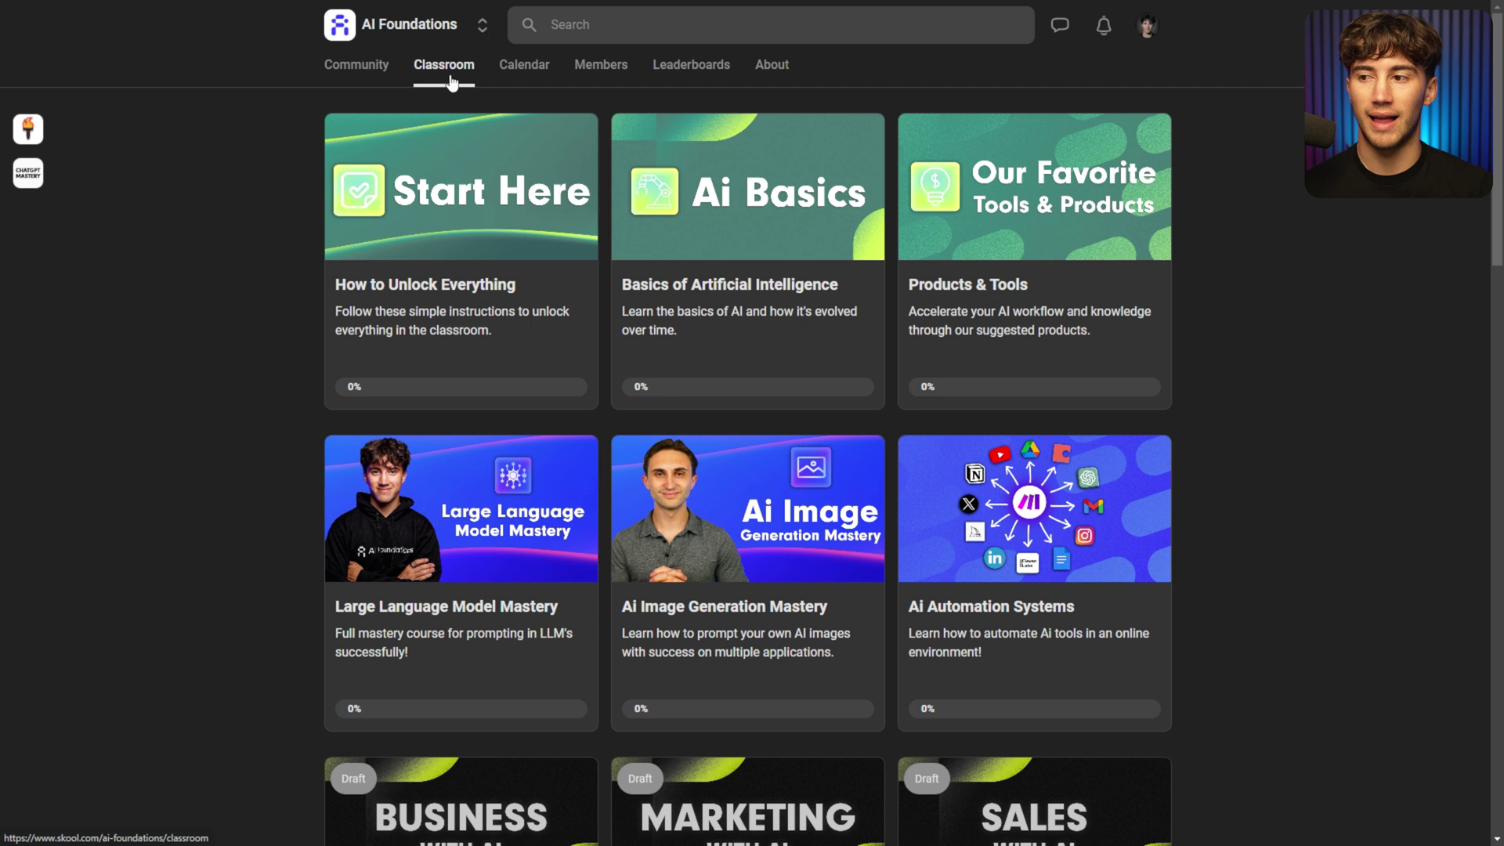
{"action": "left_click", "coordinate": [531, 74]}
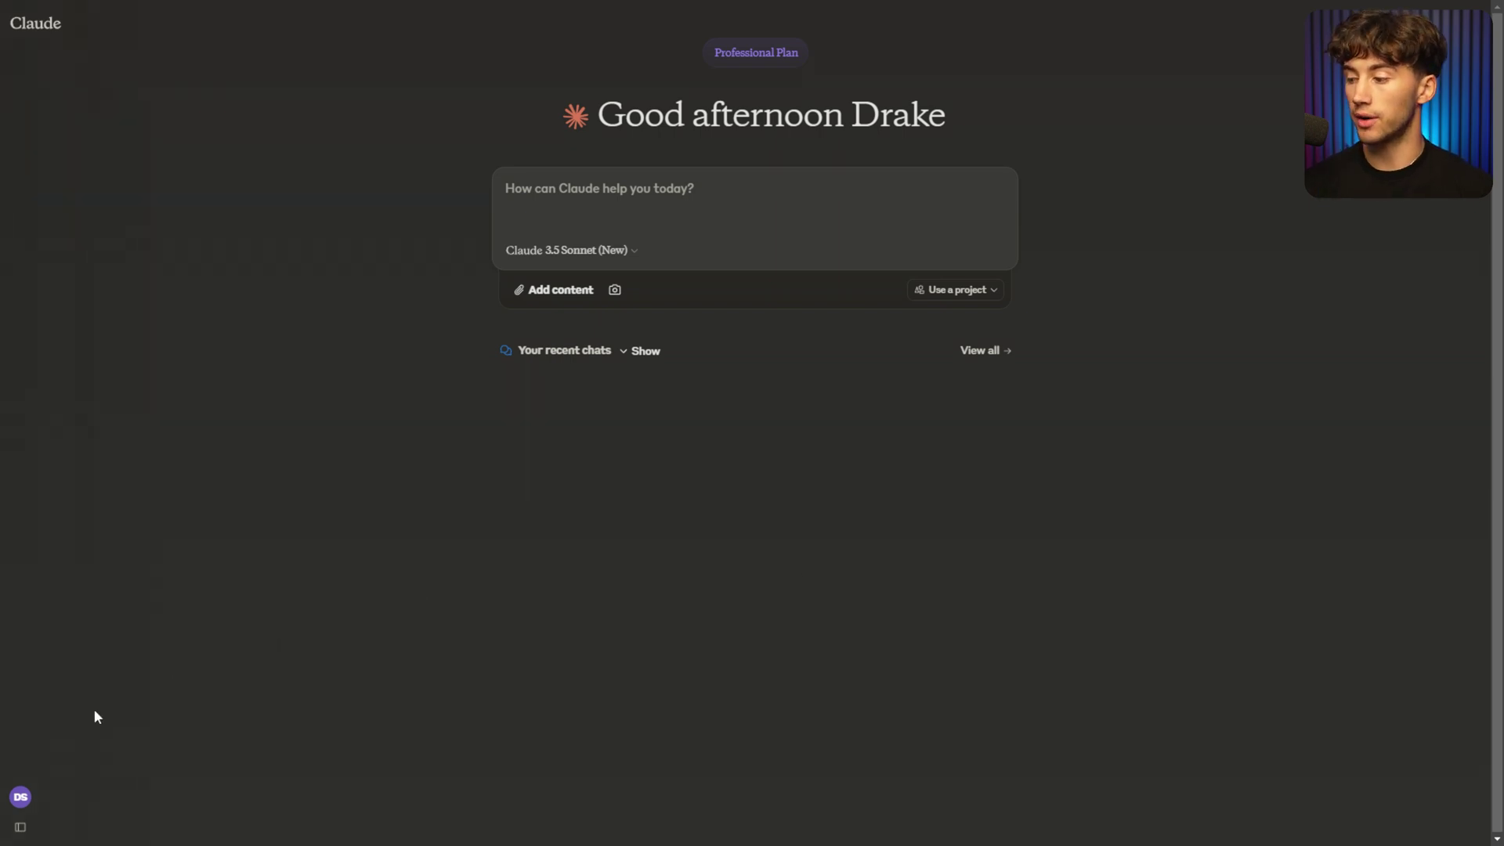
Switch on the Analysis tool in Claude's Feature Preview settings, leaving LaTeX Rendering off
{"action": "mouse_move", "coordinate": [32, 807]}
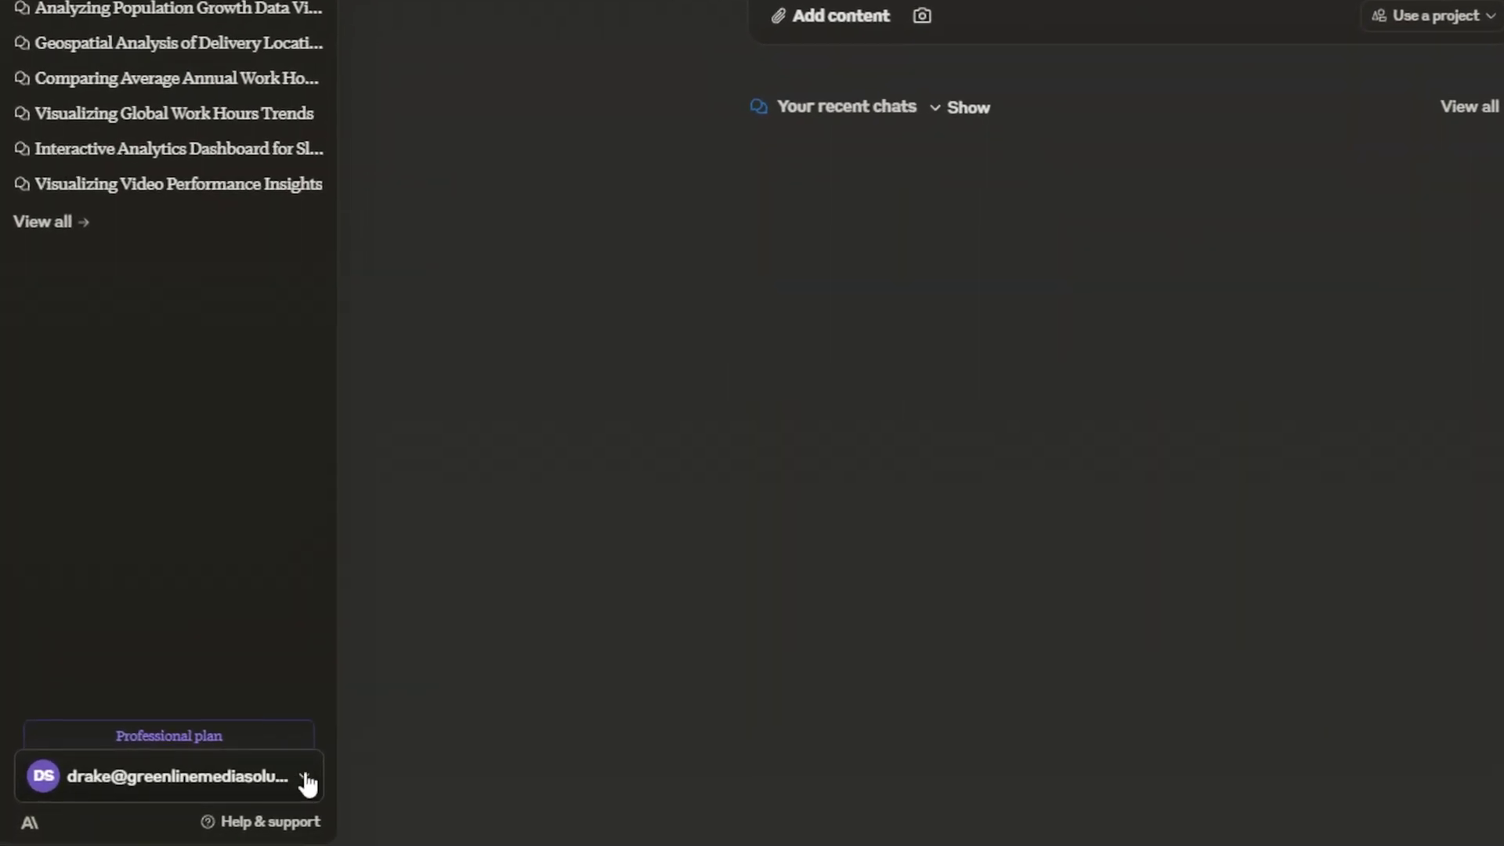
{"action": "left_click", "coordinate": [298, 784]}
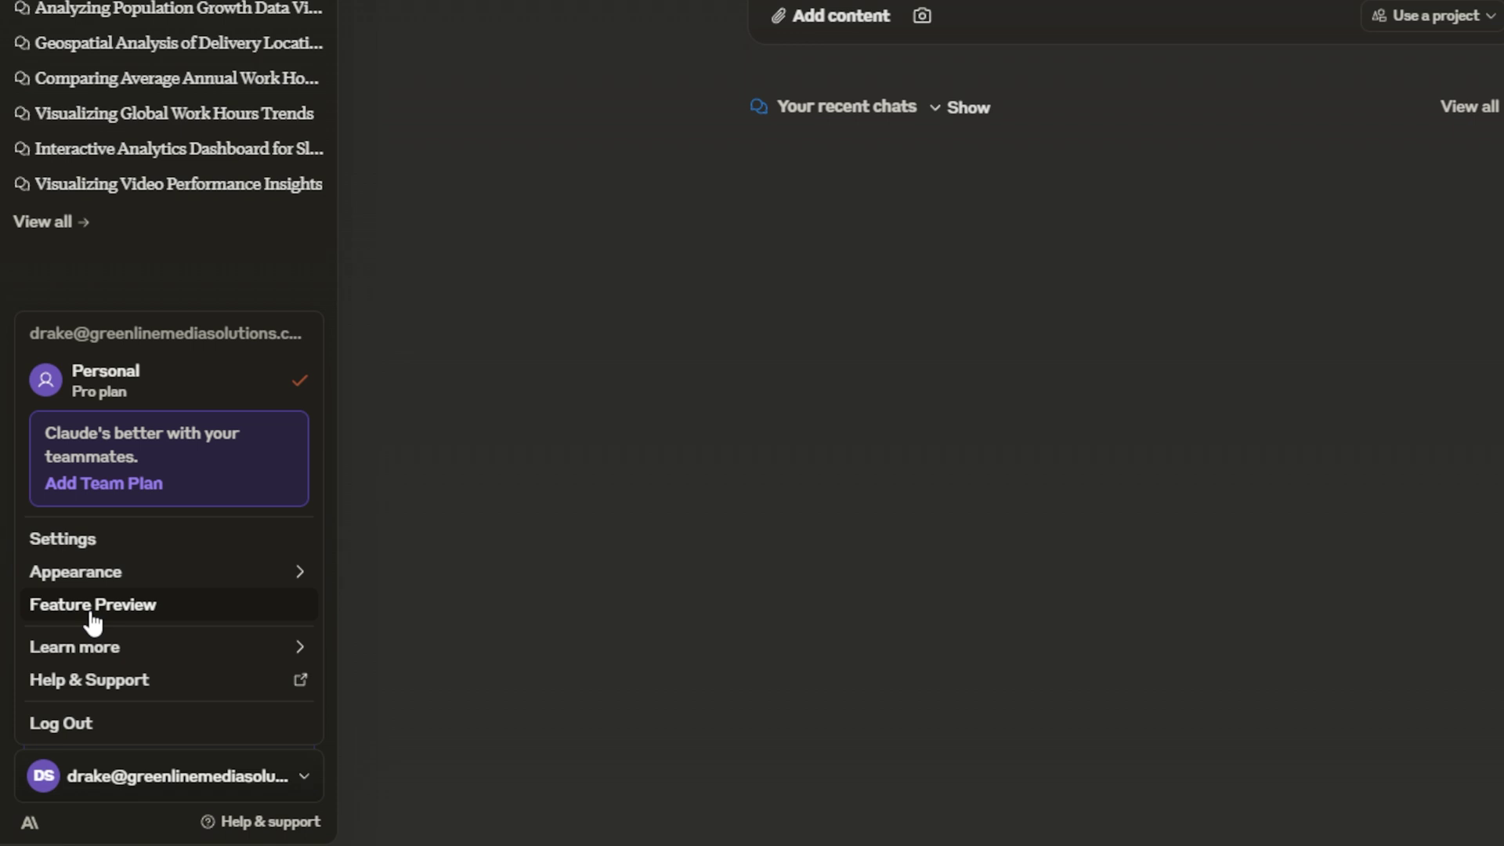
{"action": "left_click", "coordinate": [194, 604]}
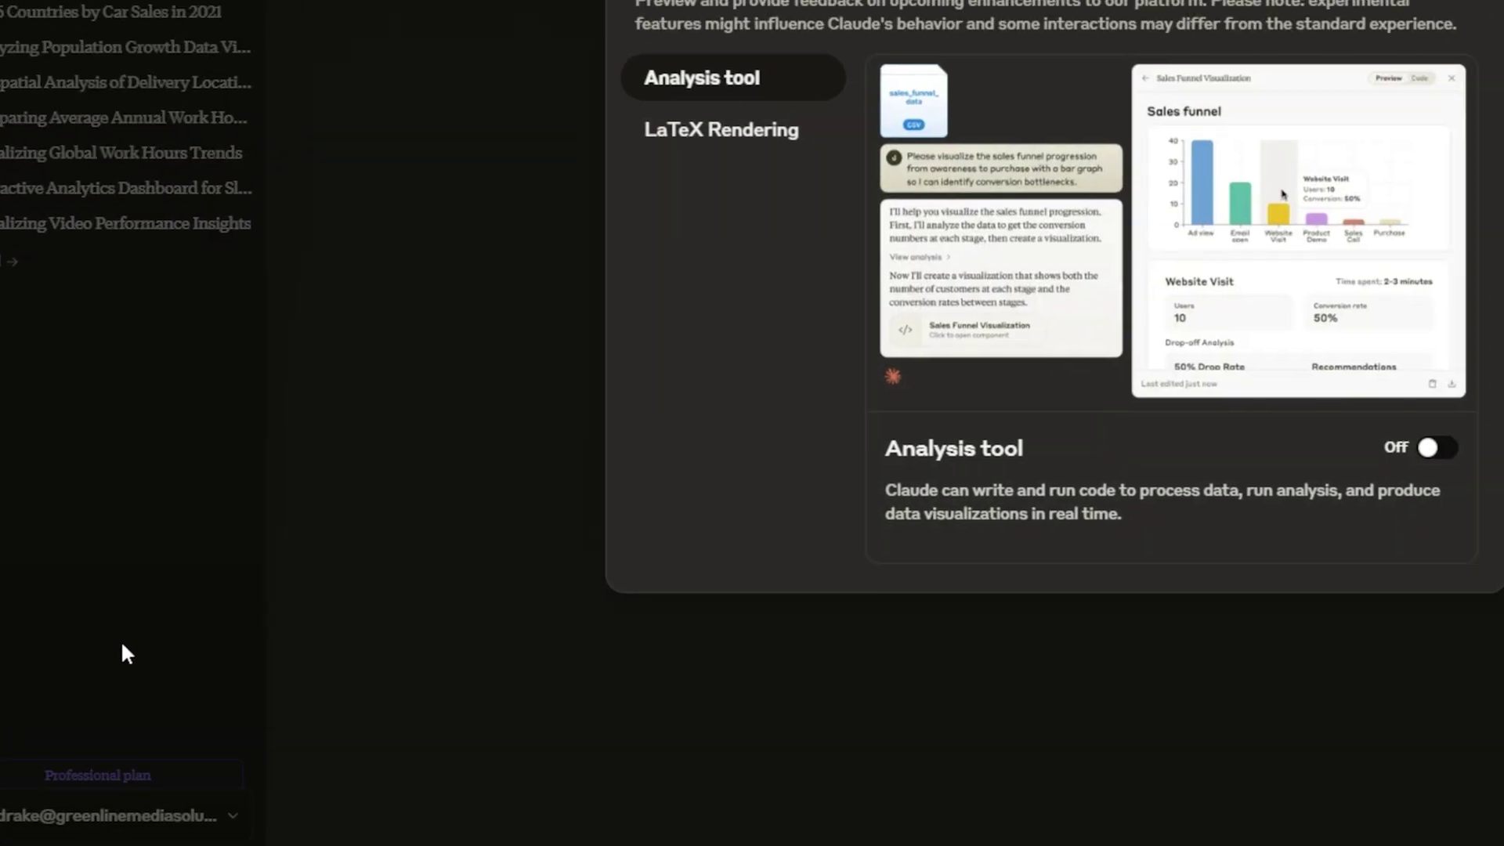
{"action": "left_click", "coordinate": [421, 300]}
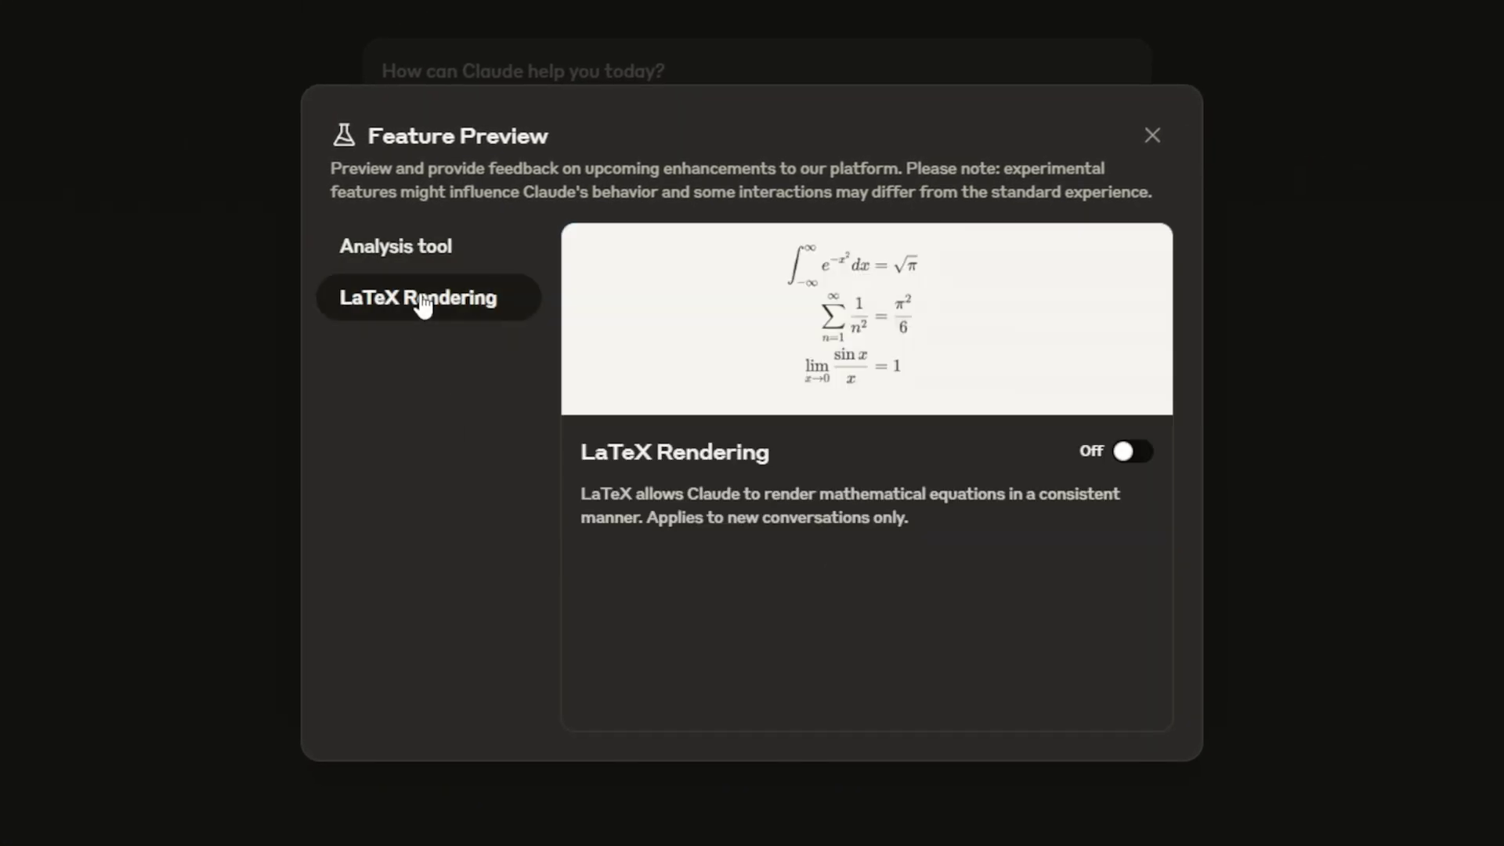
{"action": "left_click", "coordinate": [415, 251]}
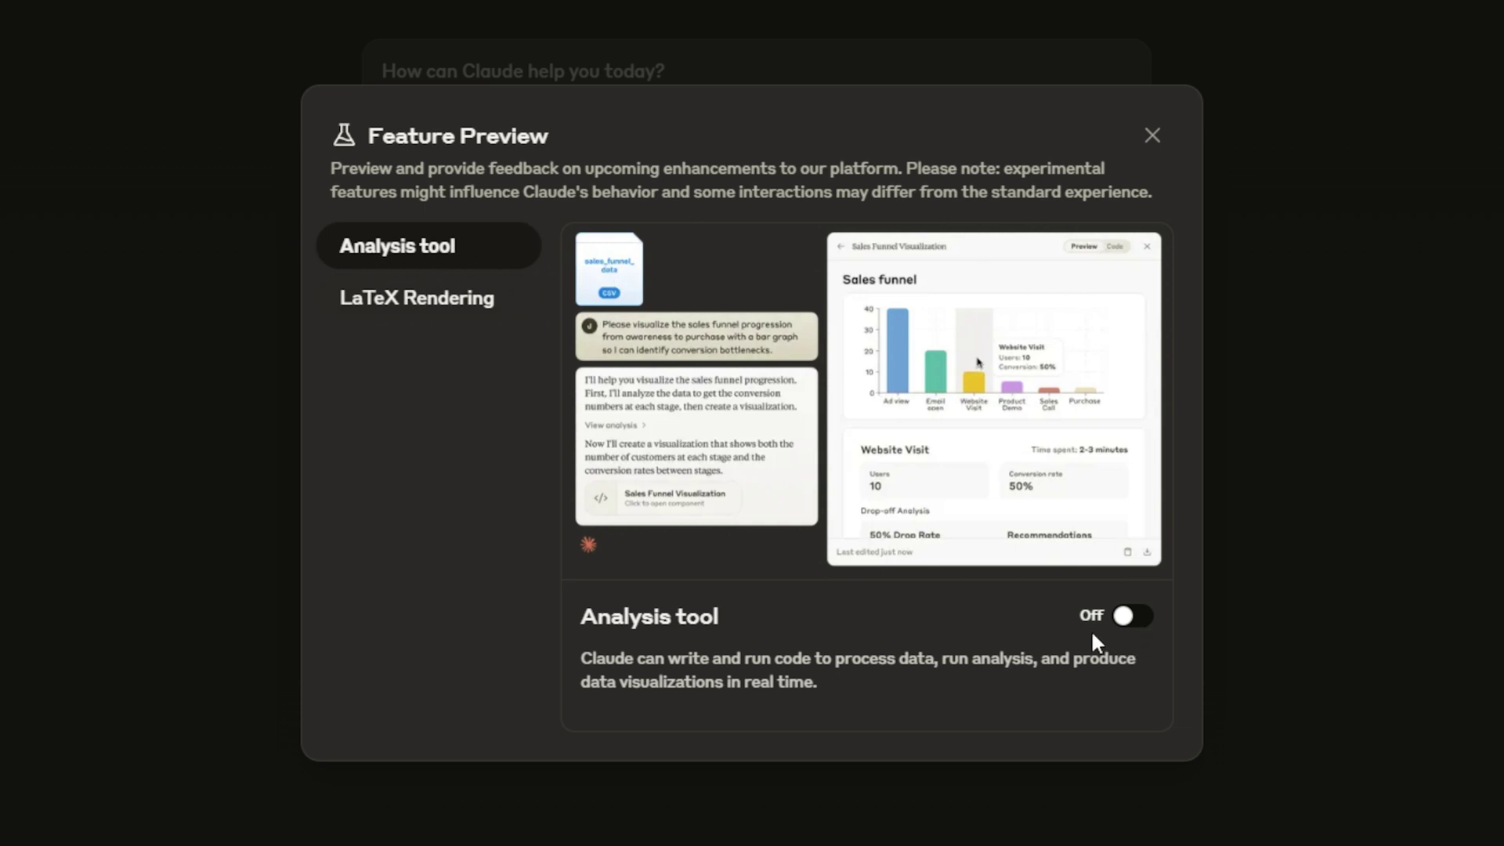
{"action": "left_click", "coordinate": [1128, 625]}
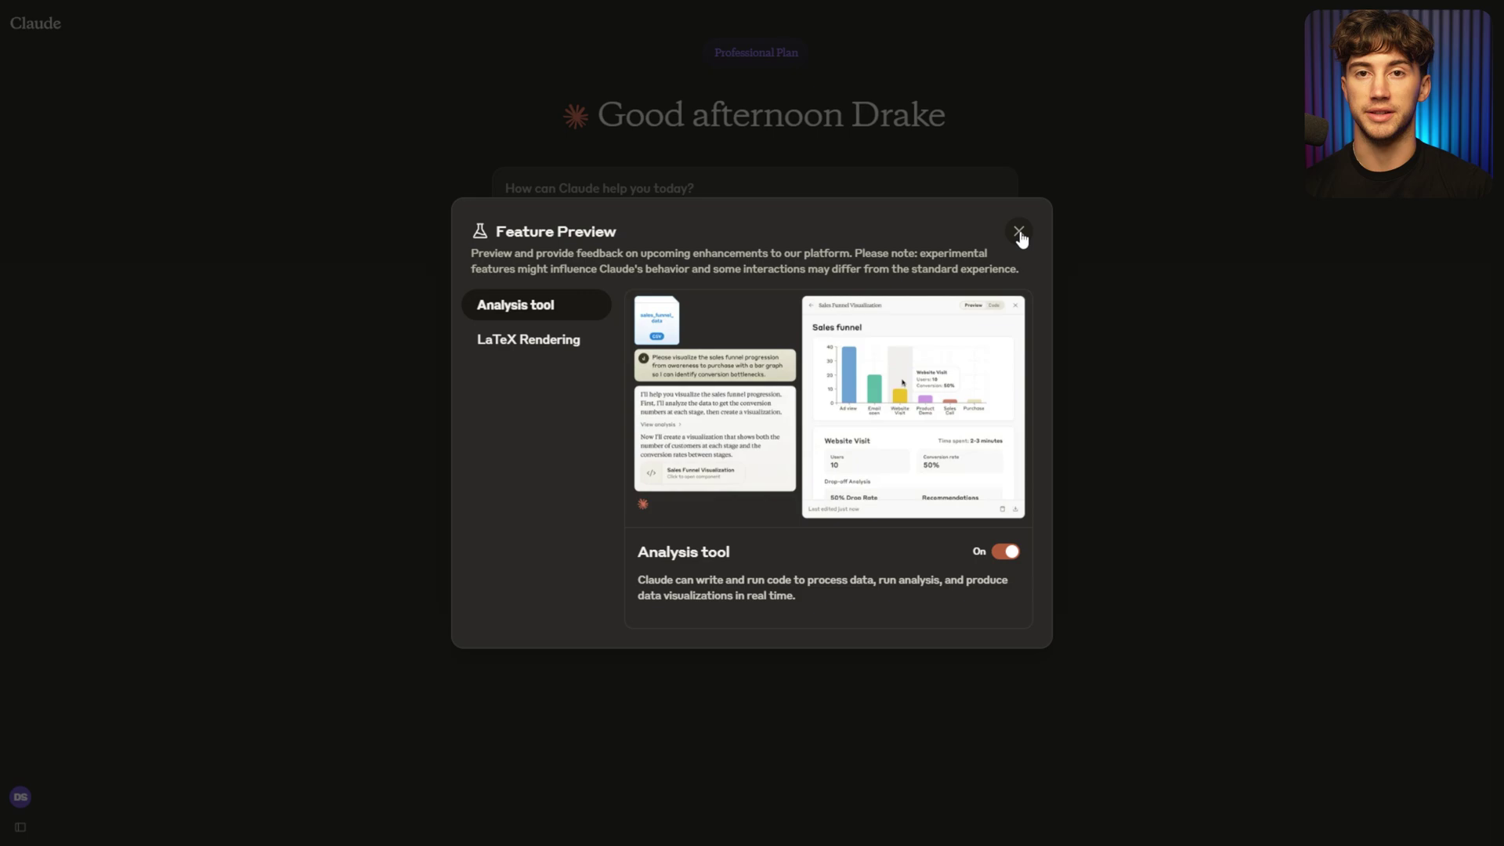
Close the Feature Preview dialog to return to Claude's home page
{"action": "left_click", "coordinate": [1019, 232]}
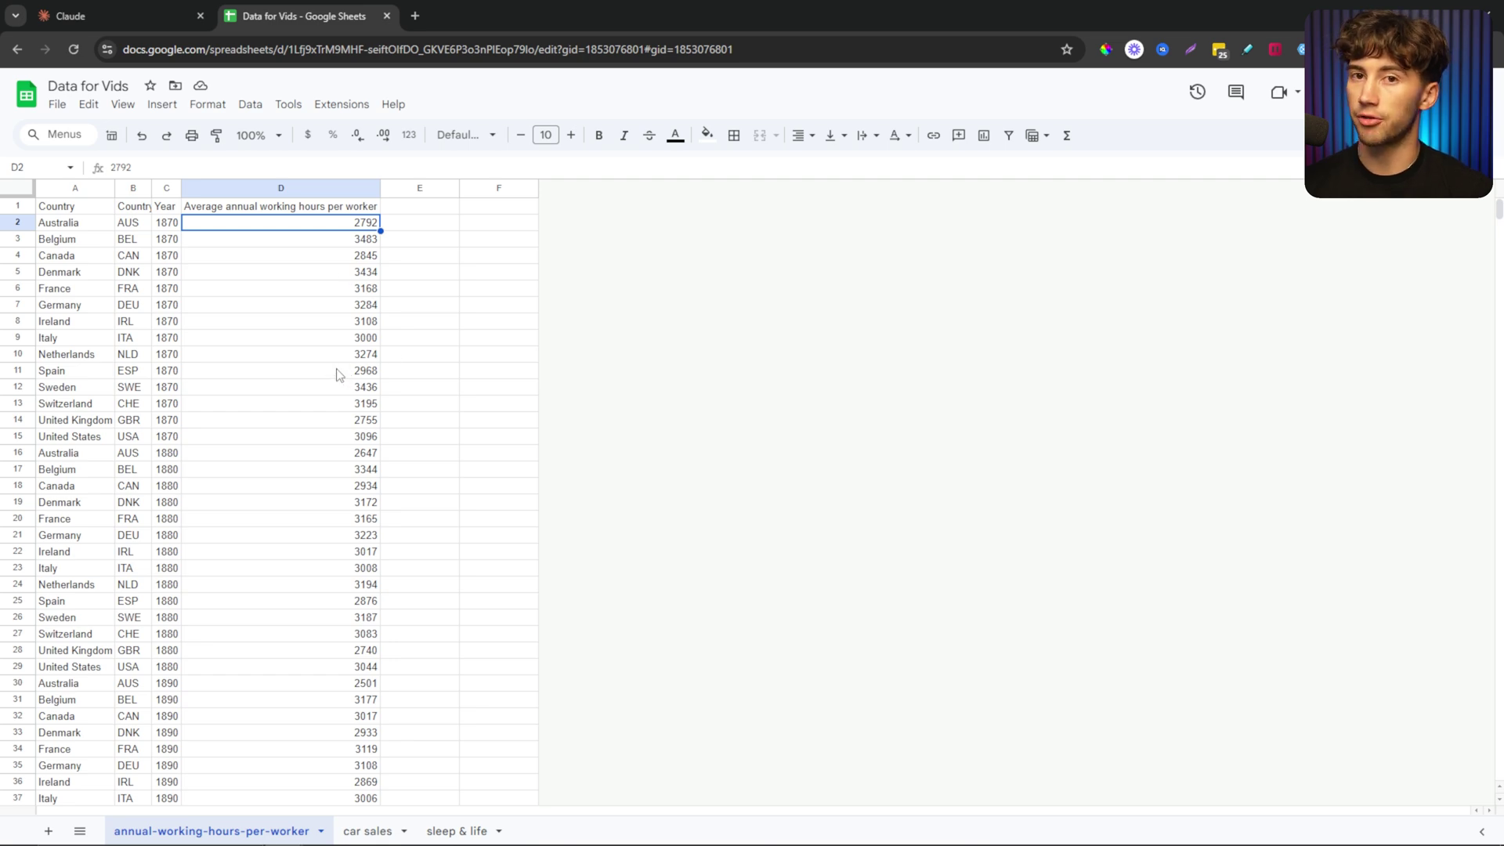
Inspect the Country, Country Abbreviation and working-hours column headers in the Data for Vids sheet
{"action": "left_click", "coordinate": [70, 227]}
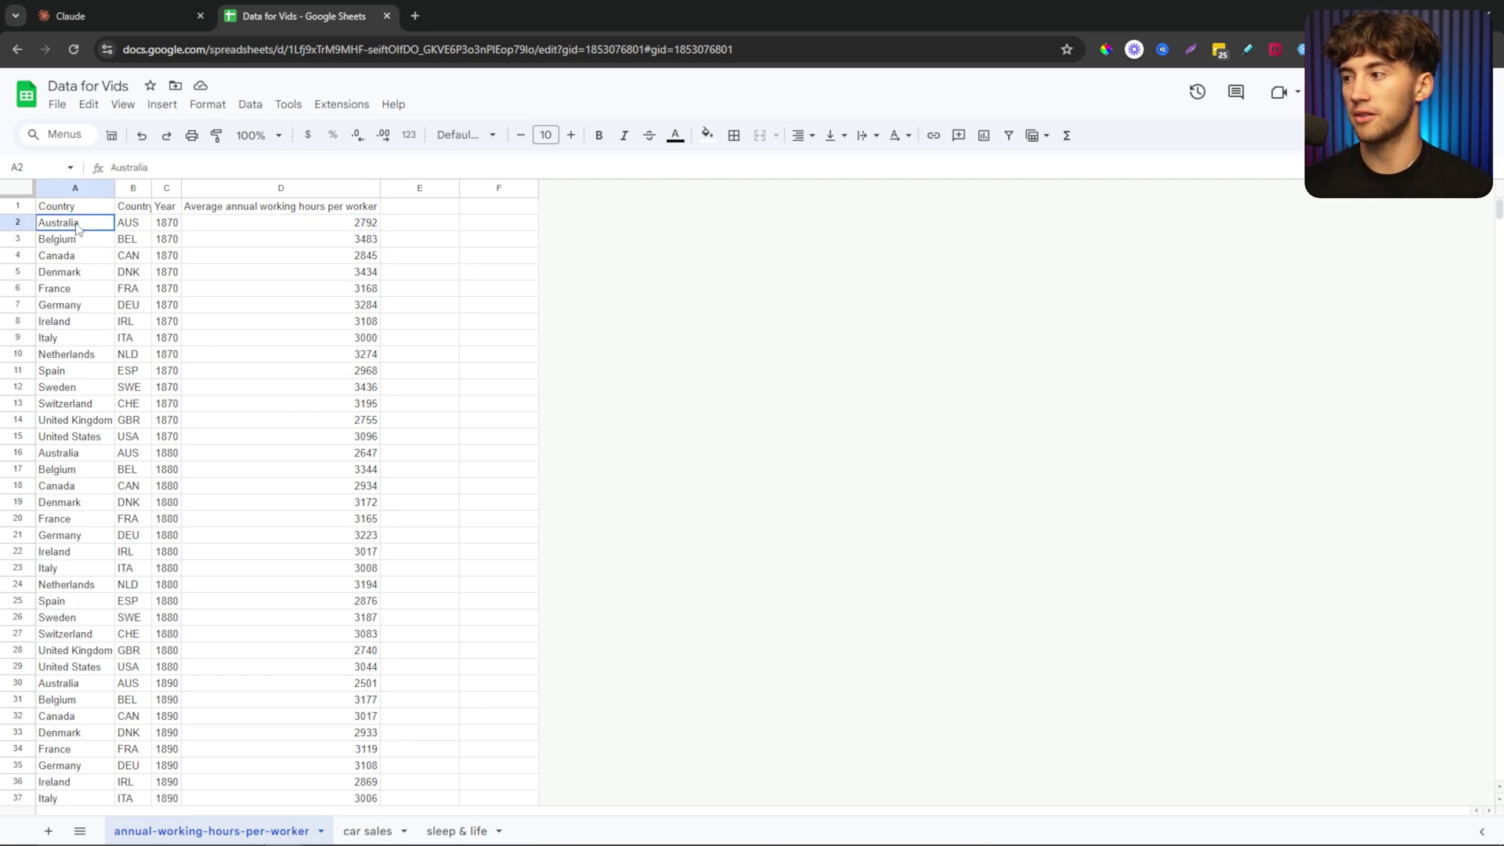
{"action": "left_click", "coordinate": [132, 206]}
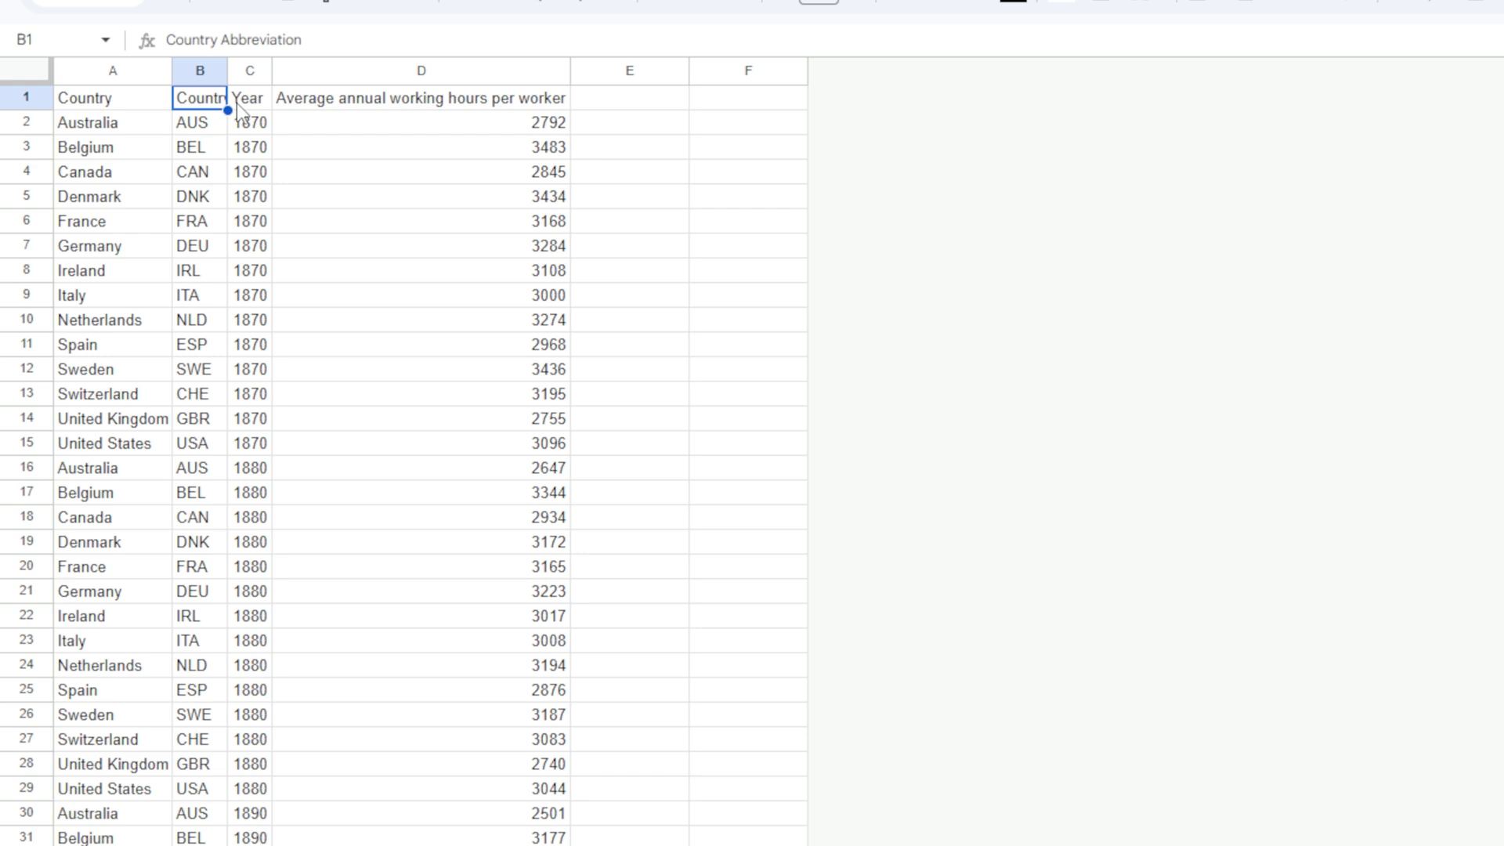
{"action": "left_click", "coordinate": [427, 98]}
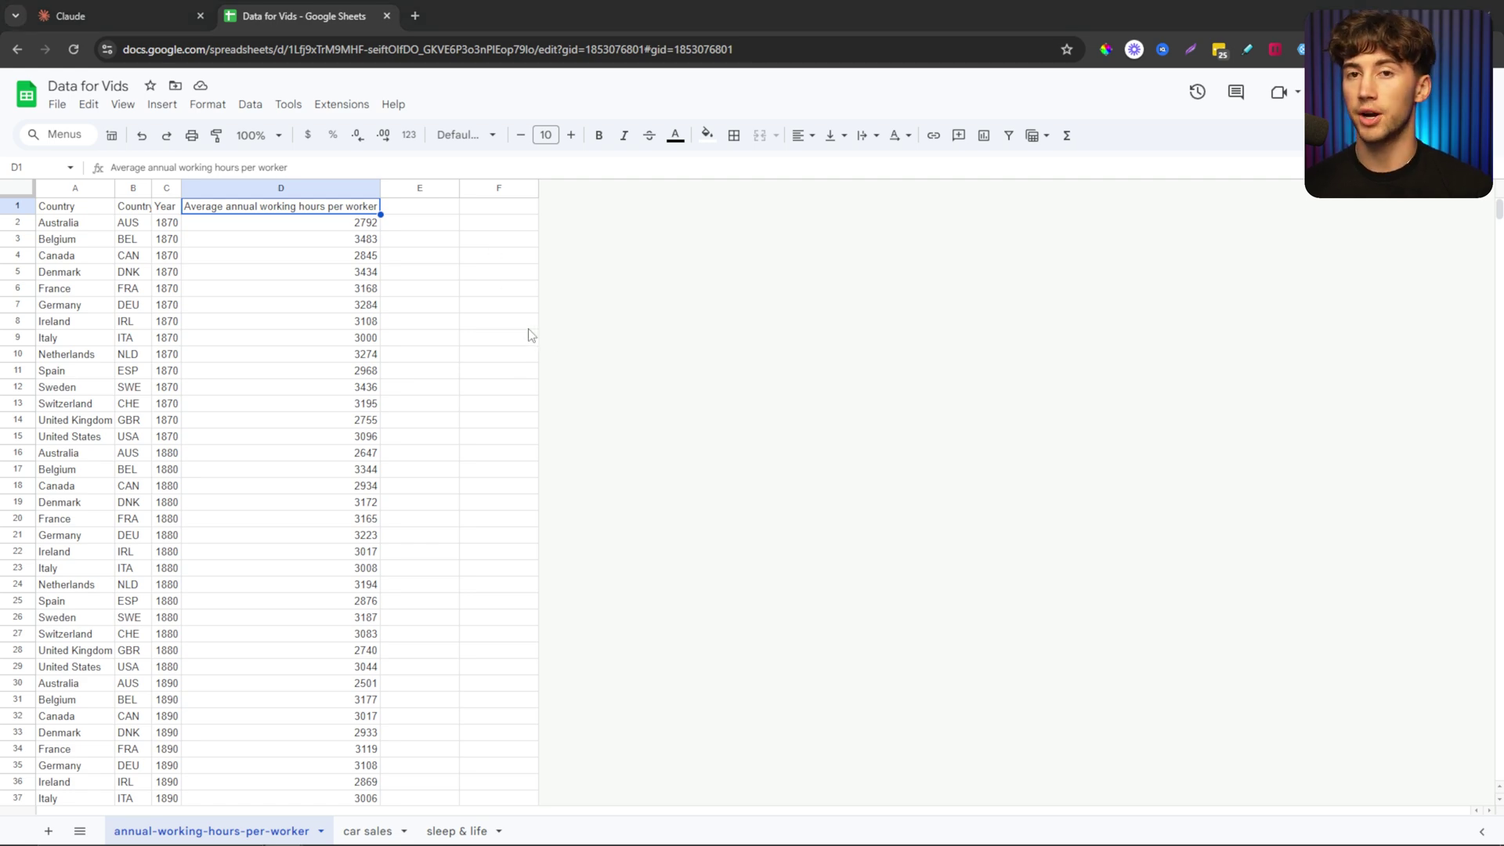
Go fullscreen and attach the annual-working-hours-per-worker CSV to a new Claude chat
{"action": "left_click", "coordinate": [104, 14]}
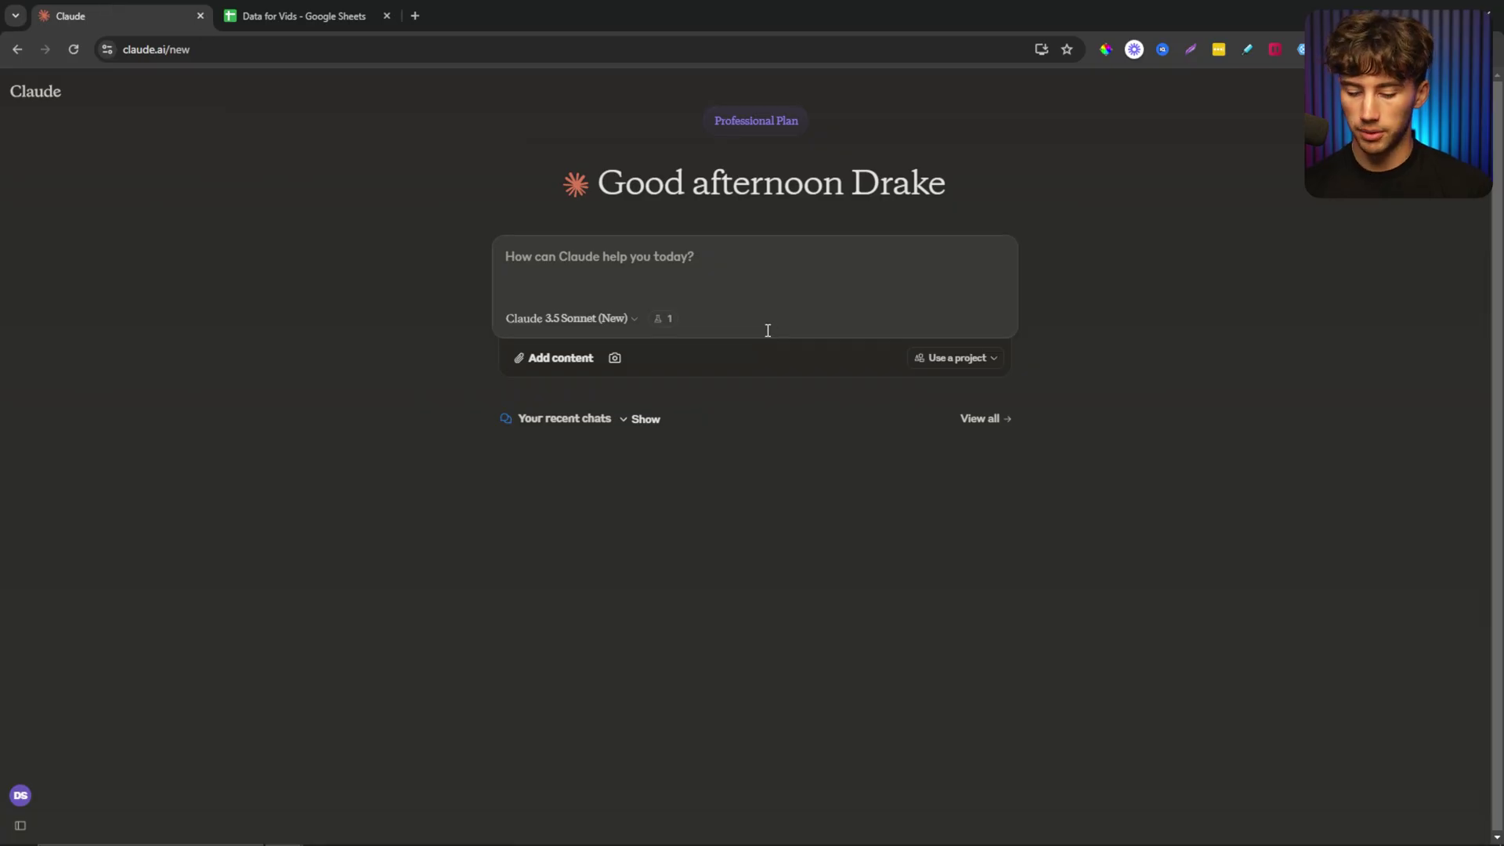
{"action": "key", "text": "F11"}
{"action": "left_click", "coordinate": [615, 291]}
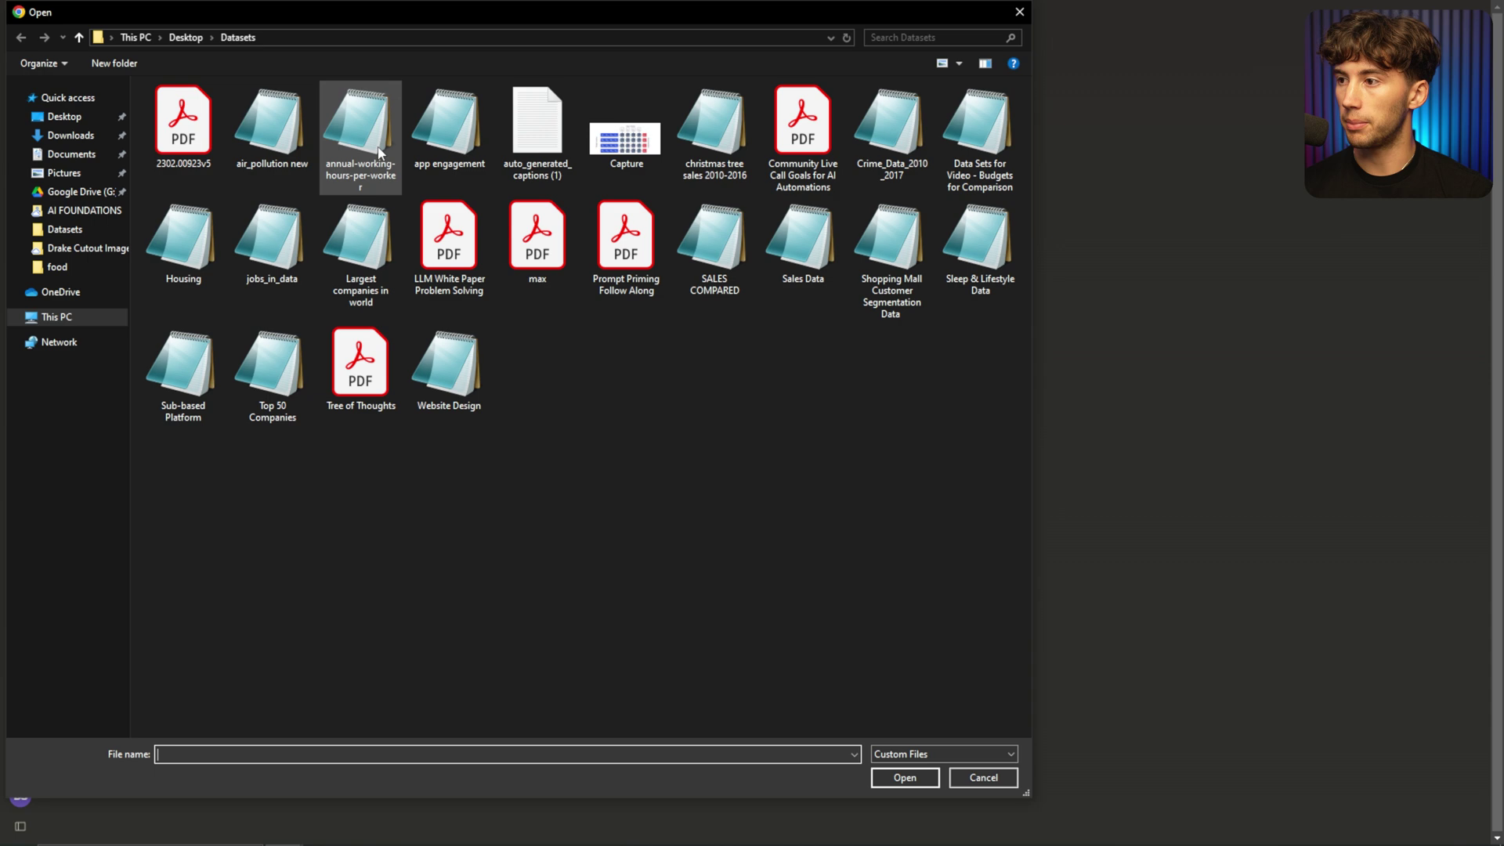
{"action": "left_click", "coordinate": [361, 133]}
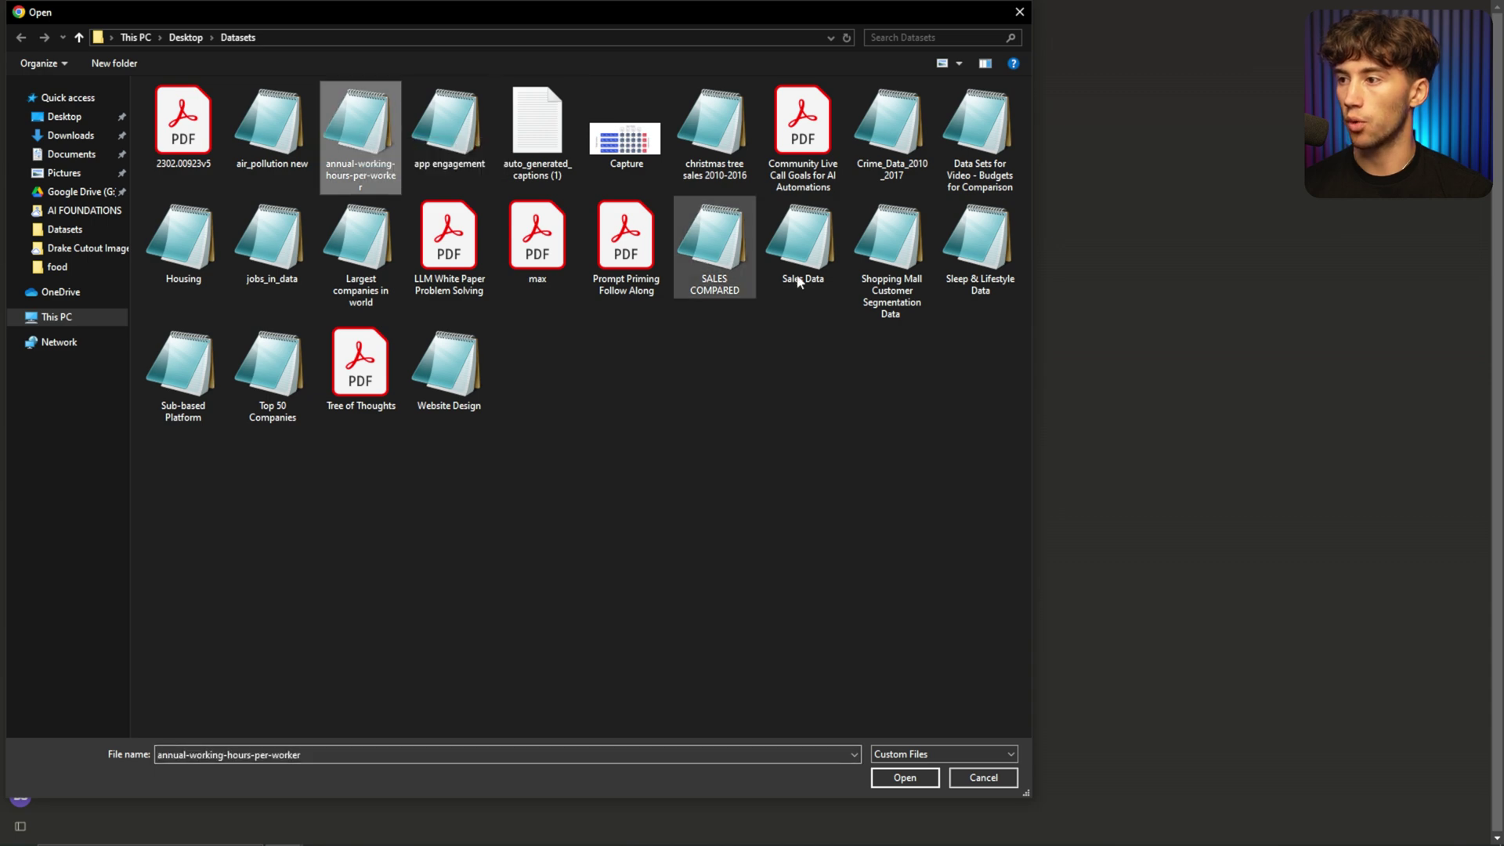
{"action": "left_click", "coordinate": [907, 776]}
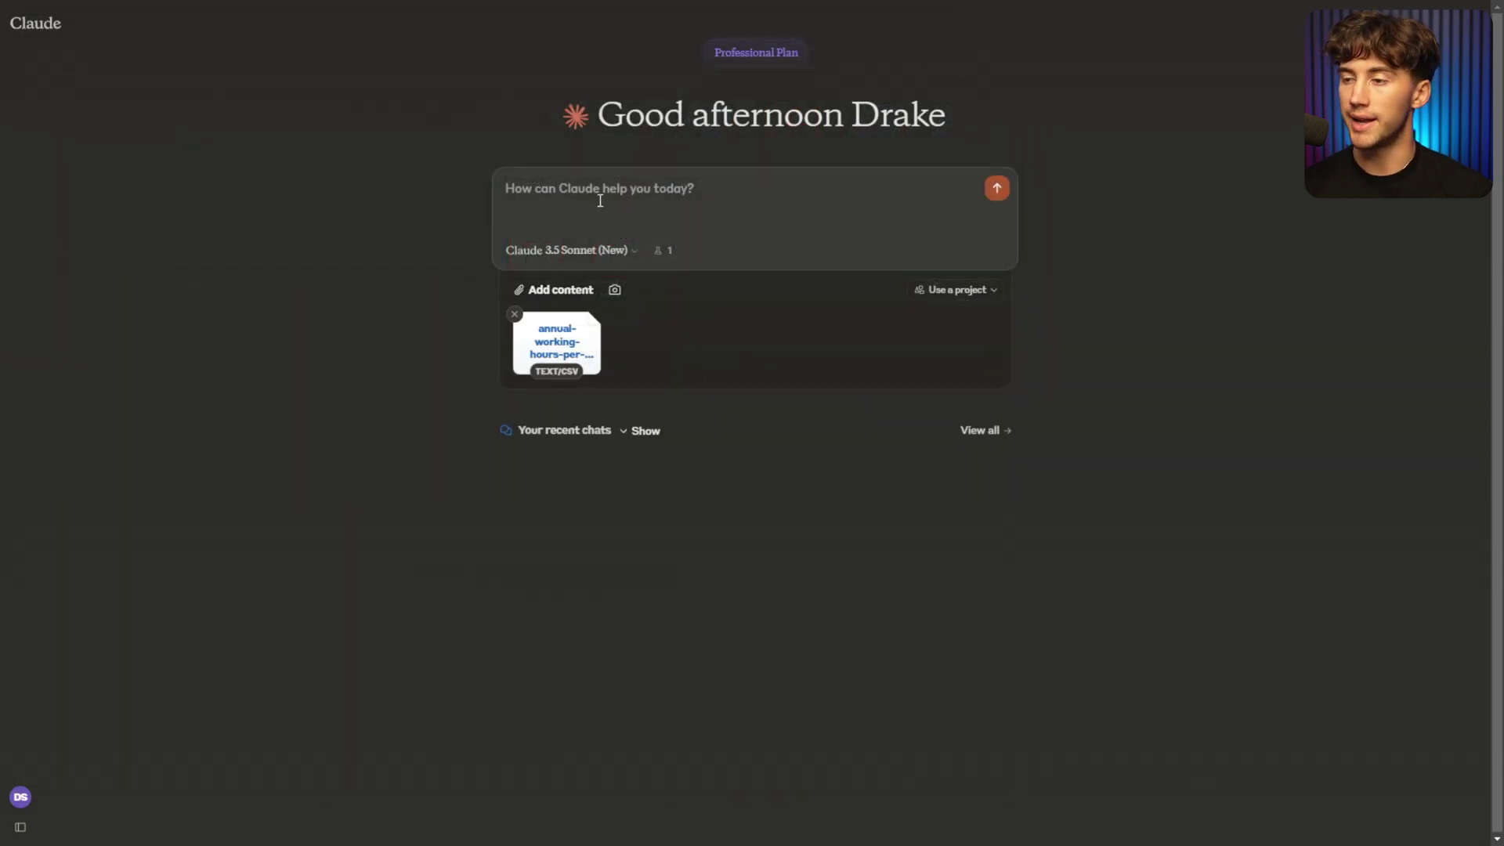
Paste and review the prompt for a line chart comparing countries' annual working hours, 1870–2017
{"action": "left_click", "coordinate": [600, 186]}
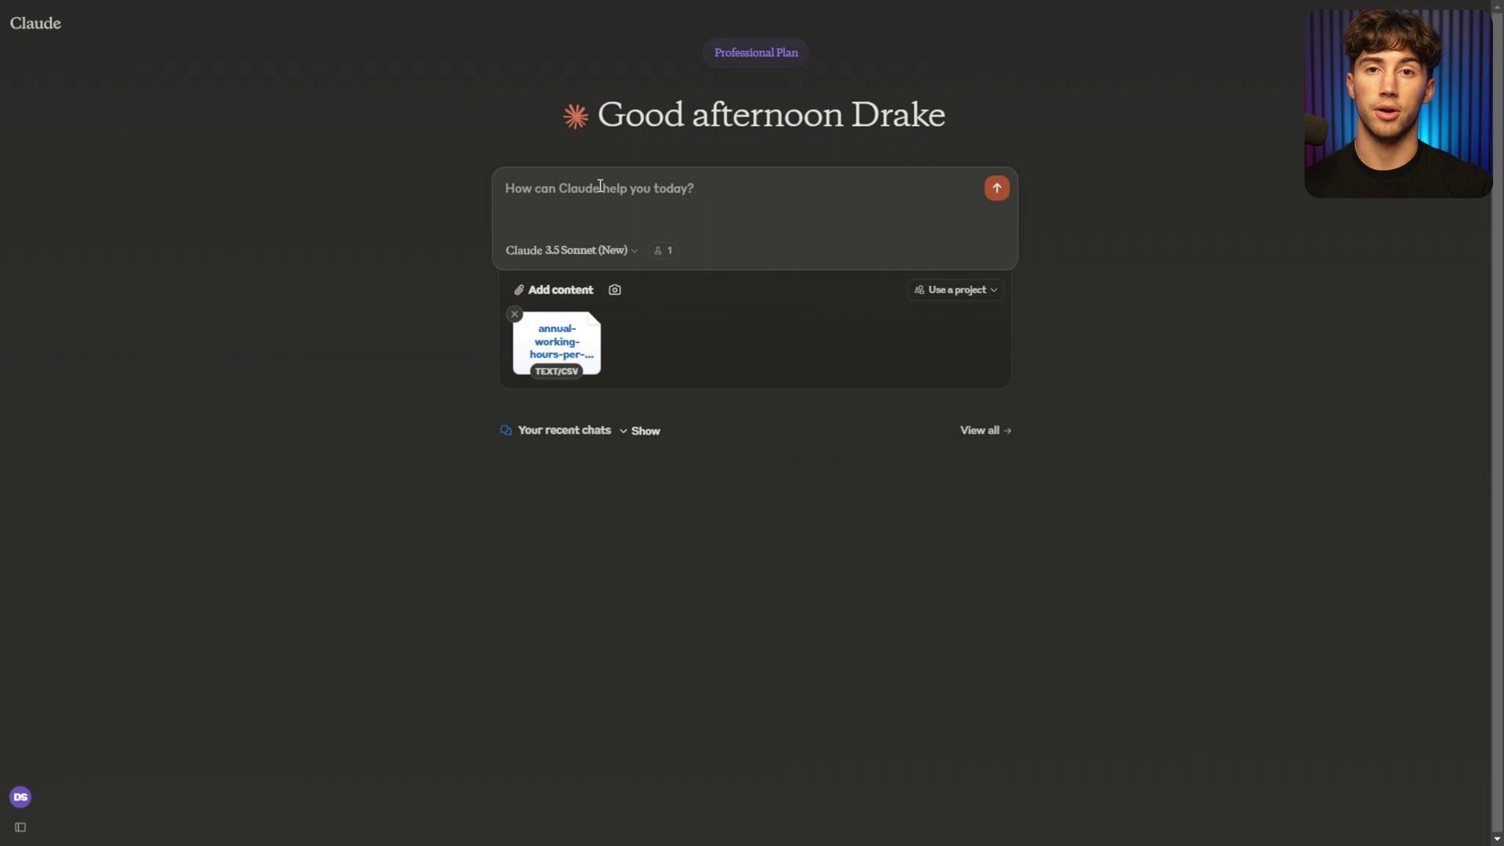
{"action": "type", "text": "Analyze this data and use it to create a line chart comparing the average annual working hours per worker across different countries from 1870 to 2017."}
{"action": "left_click_drag", "start_coordinate": [507, 189], "coordinate": [599, 189]}
{"action": "left_click", "coordinate": [700, 188]}
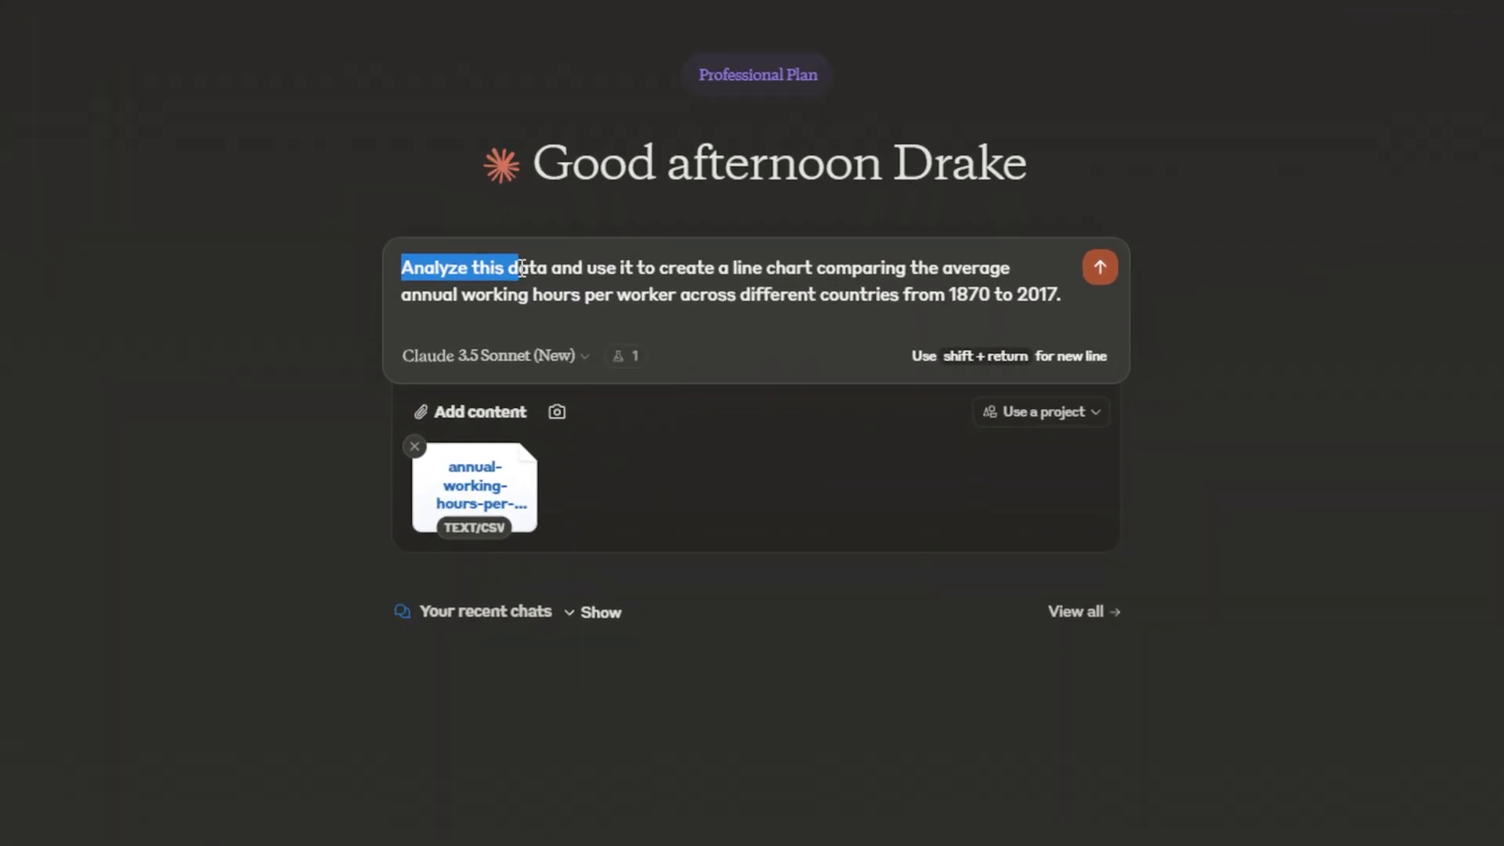
{"action": "left_click_drag", "start_coordinate": [855, 282], "coordinate": [977, 274]}
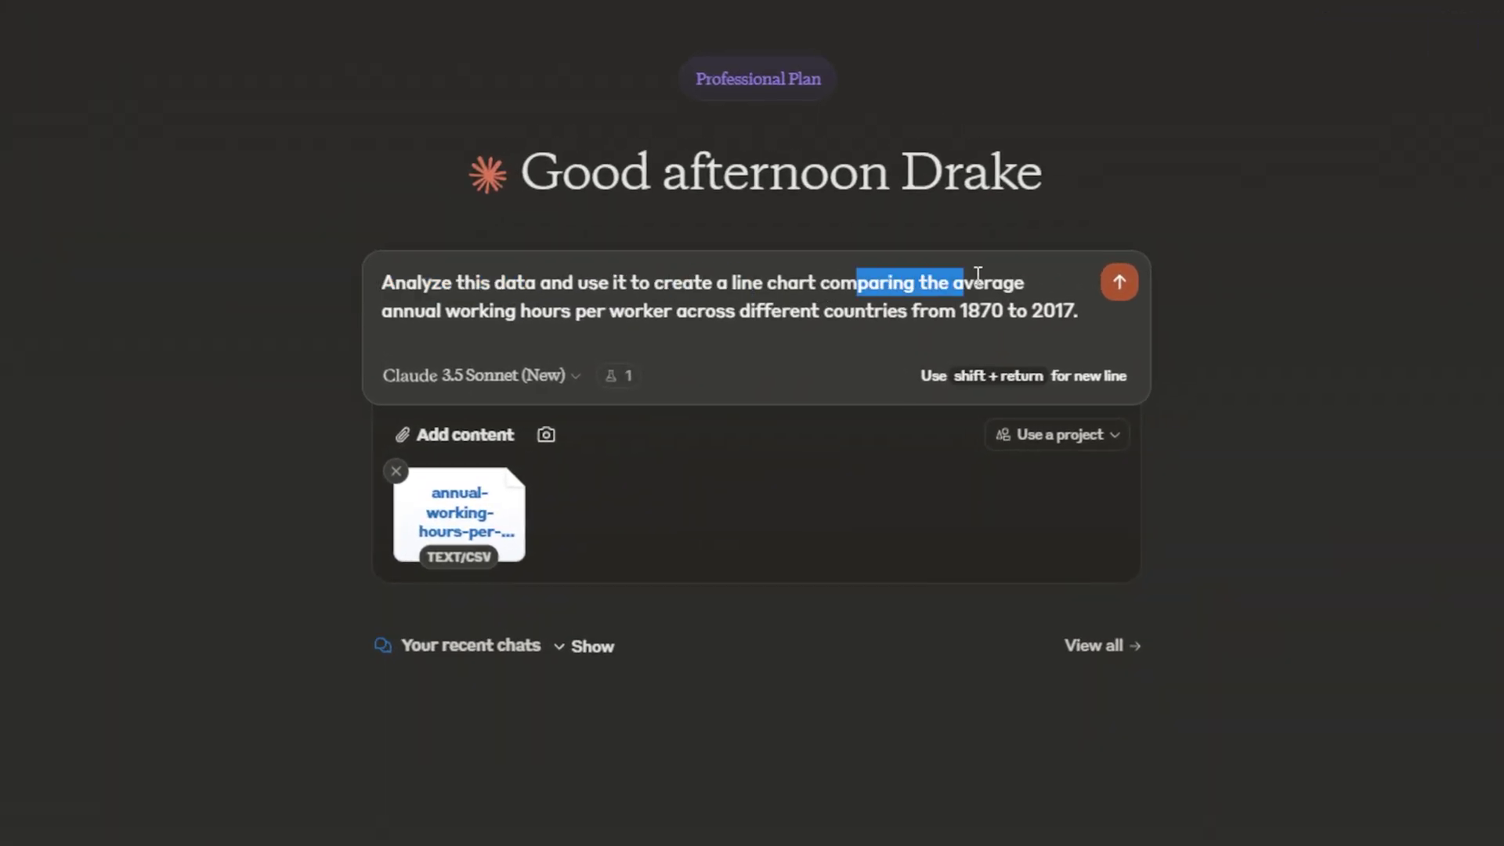
{"action": "left_click_drag", "start_coordinate": [392, 312], "coordinate": [410, 307]}
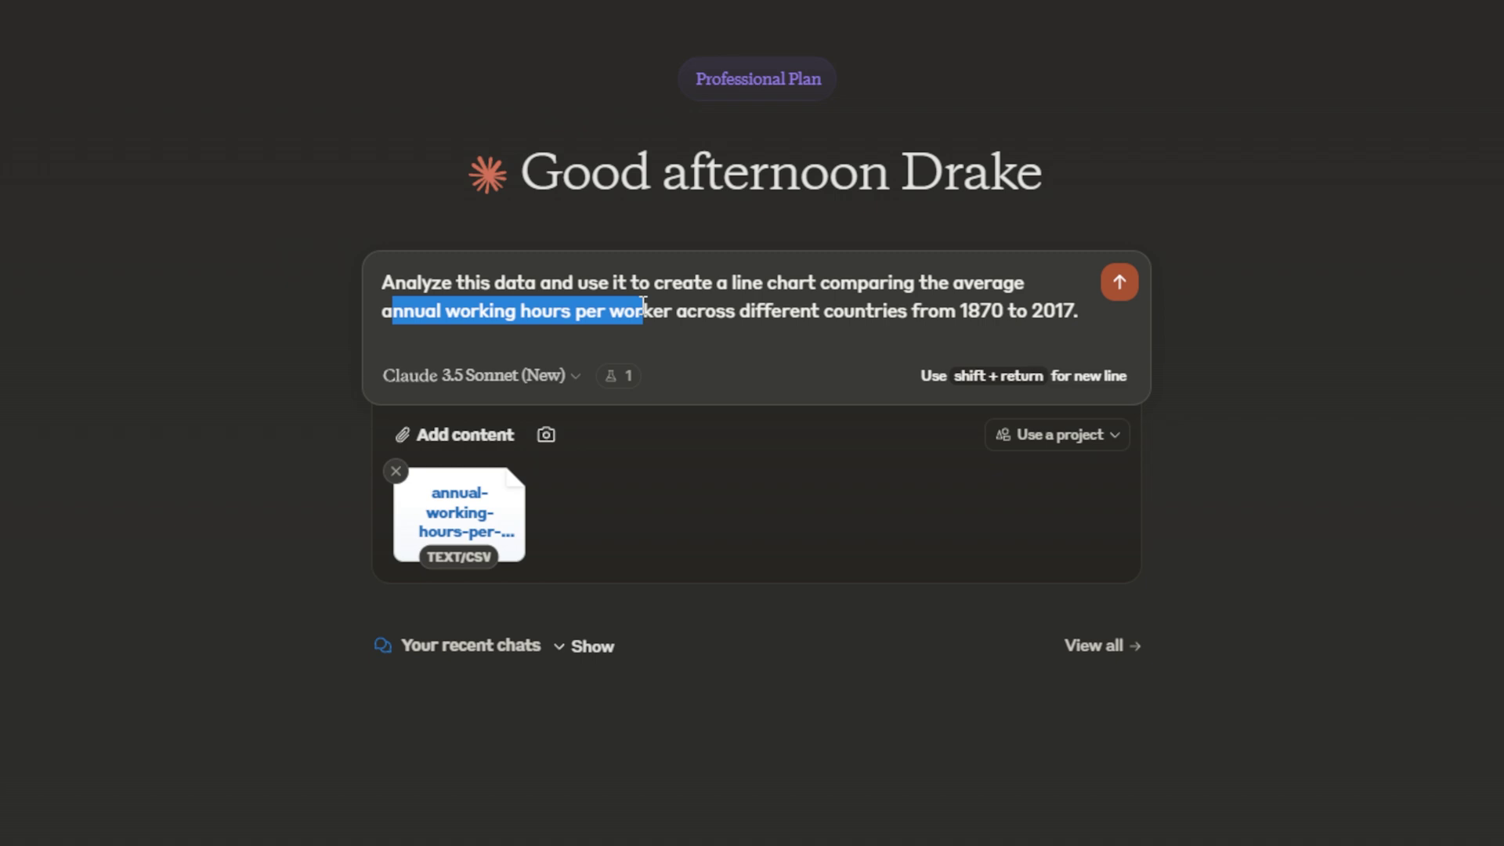
{"action": "left_click_drag", "start_coordinate": [687, 312], "coordinate": [991, 312]}
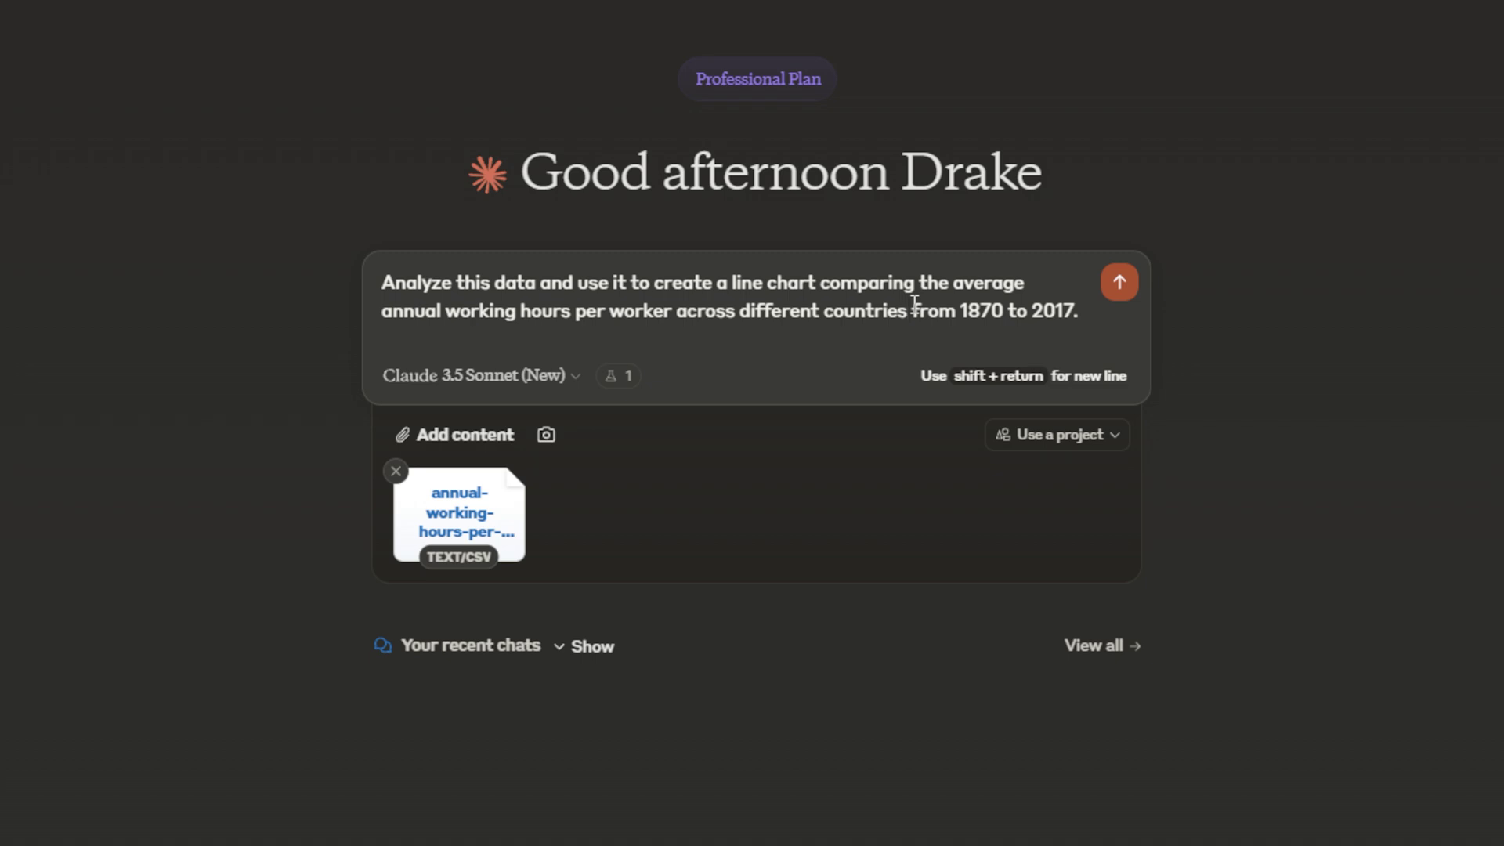
Send the line-chart prompt with the CSV and read the start of Claude's reply
{"action": "left_click", "coordinate": [1119, 286]}
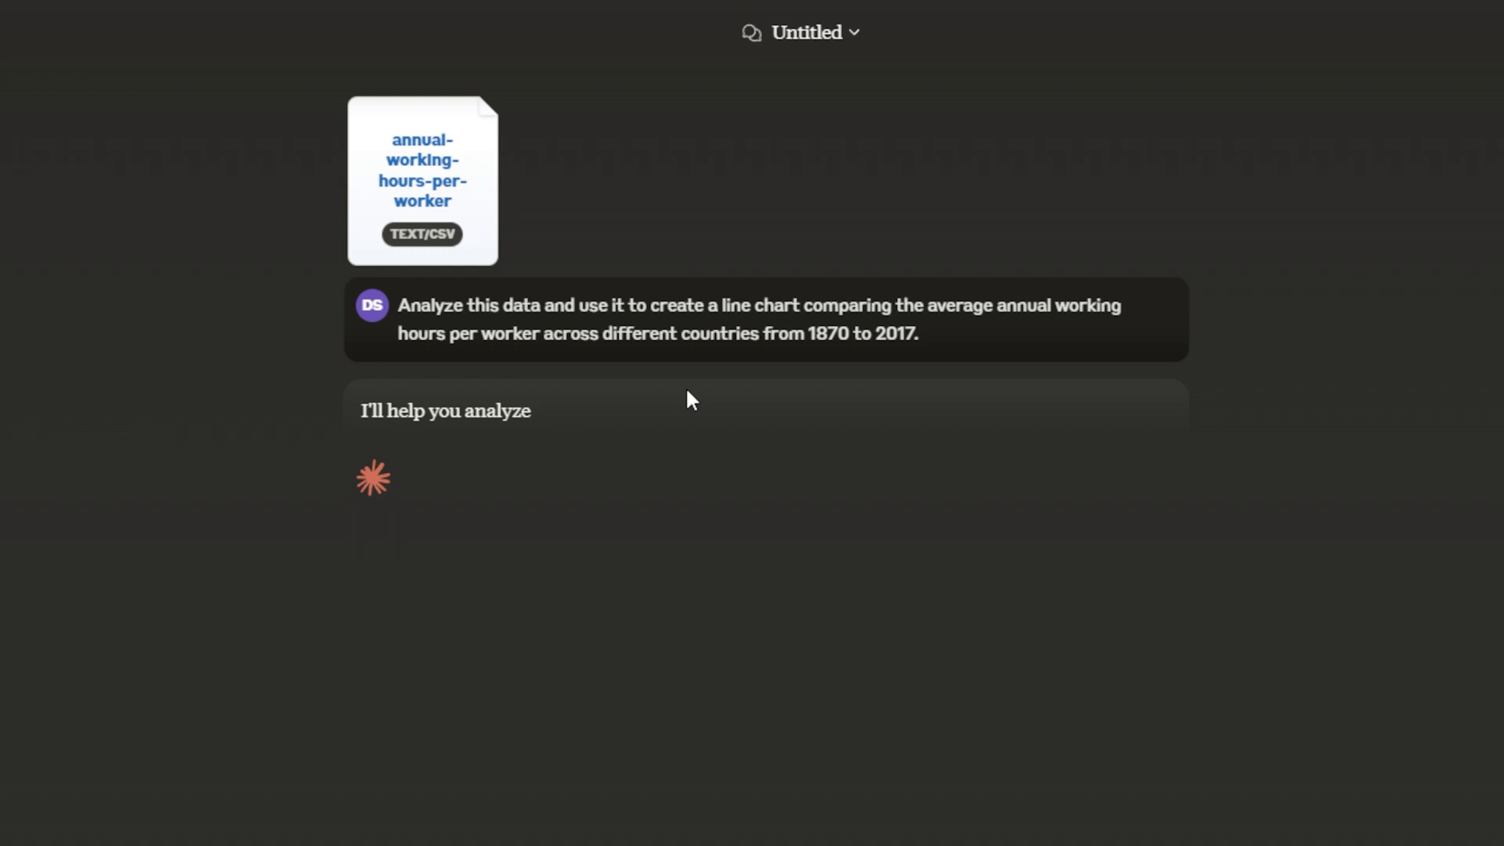
{"action": "left_click_drag", "start_coordinate": [384, 413], "coordinate": [974, 436]}
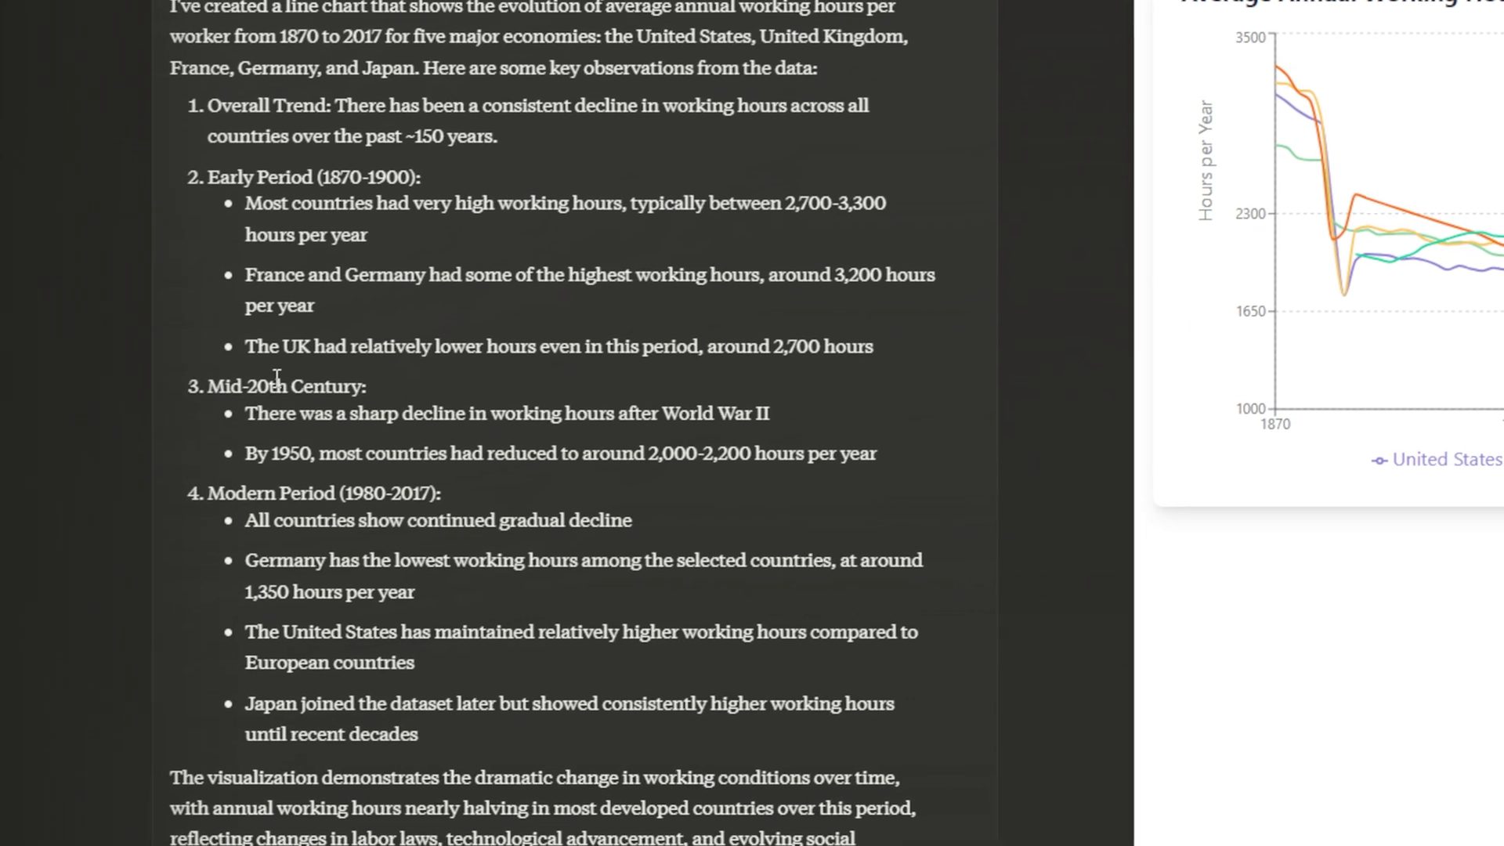
Review the overall-trend and France–Germany working-hours observations in Claude's response
{"action": "left_click_drag", "start_coordinate": [206, 105], "coordinate": [479, 778]}
{"action": "left_click", "coordinate": [579, 716]}
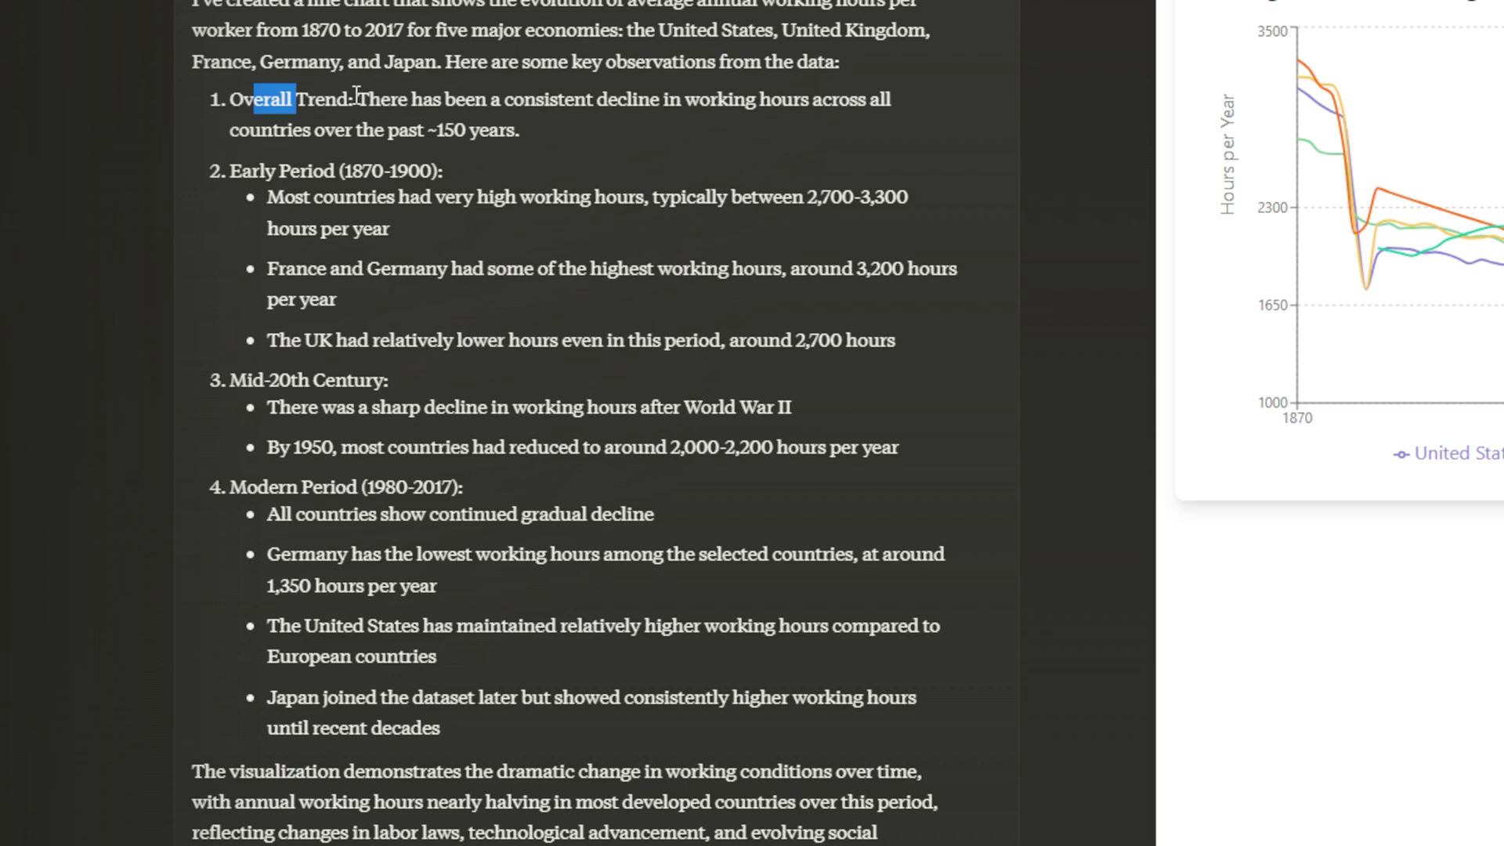
{"action": "left_click_drag", "start_coordinate": [356, 94], "coordinate": [890, 100]}
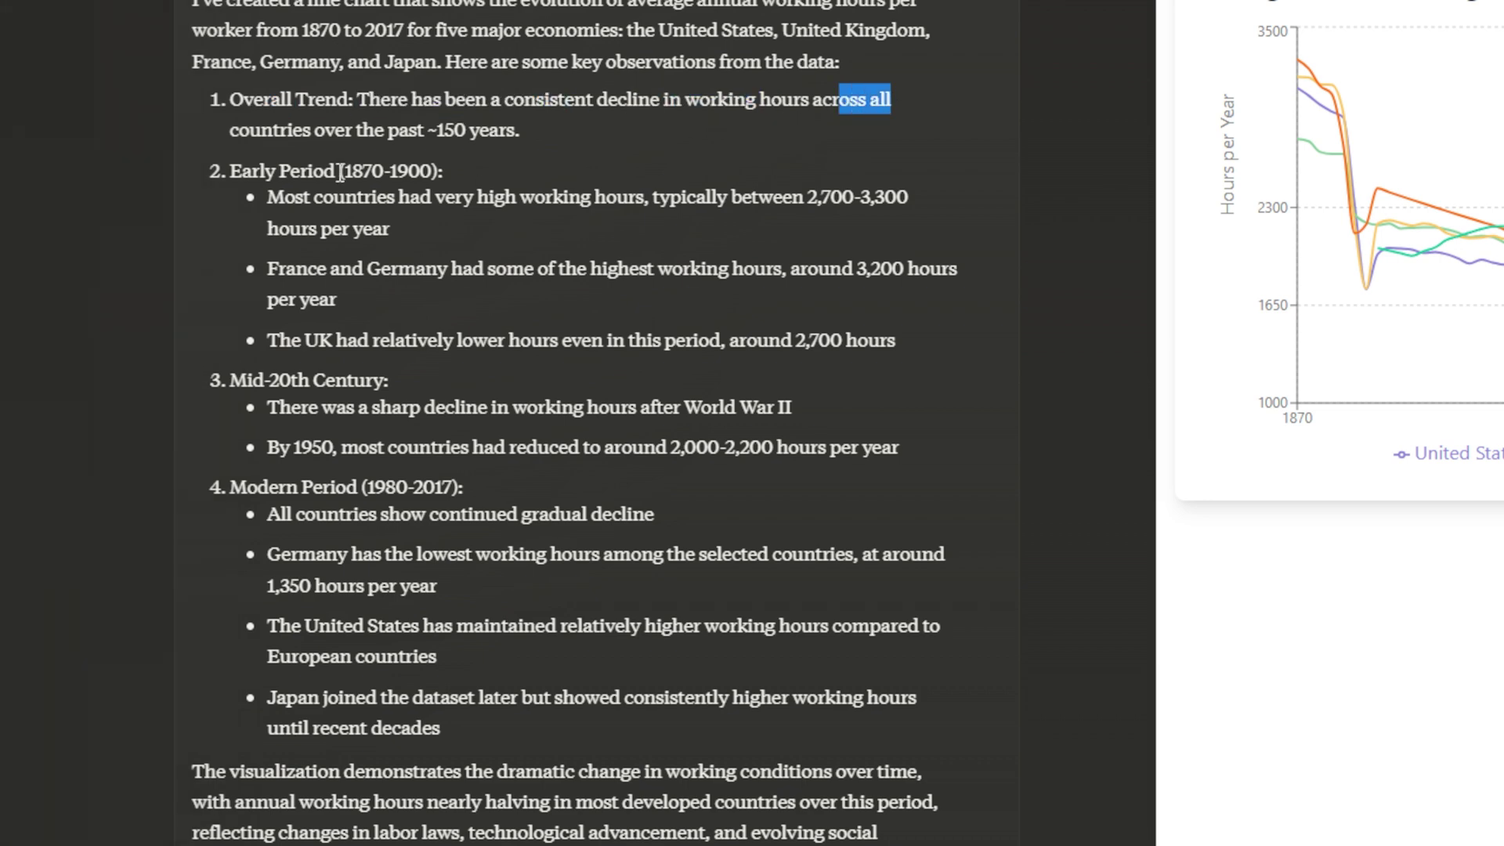
{"action": "left_click_drag", "start_coordinate": [231, 130], "coordinate": [573, 138]}
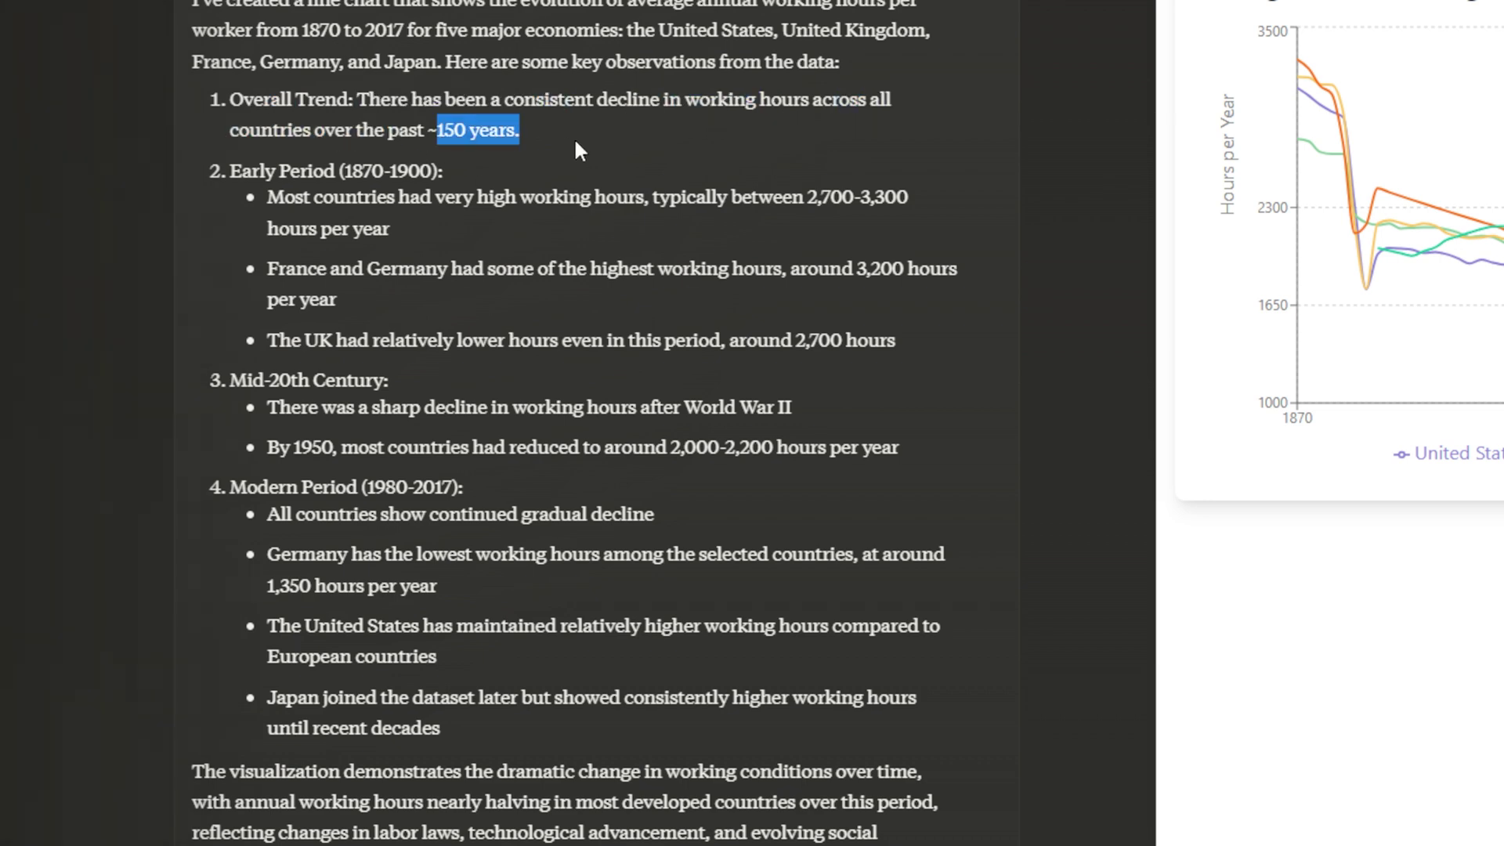
{"action": "left_click", "coordinate": [574, 138]}
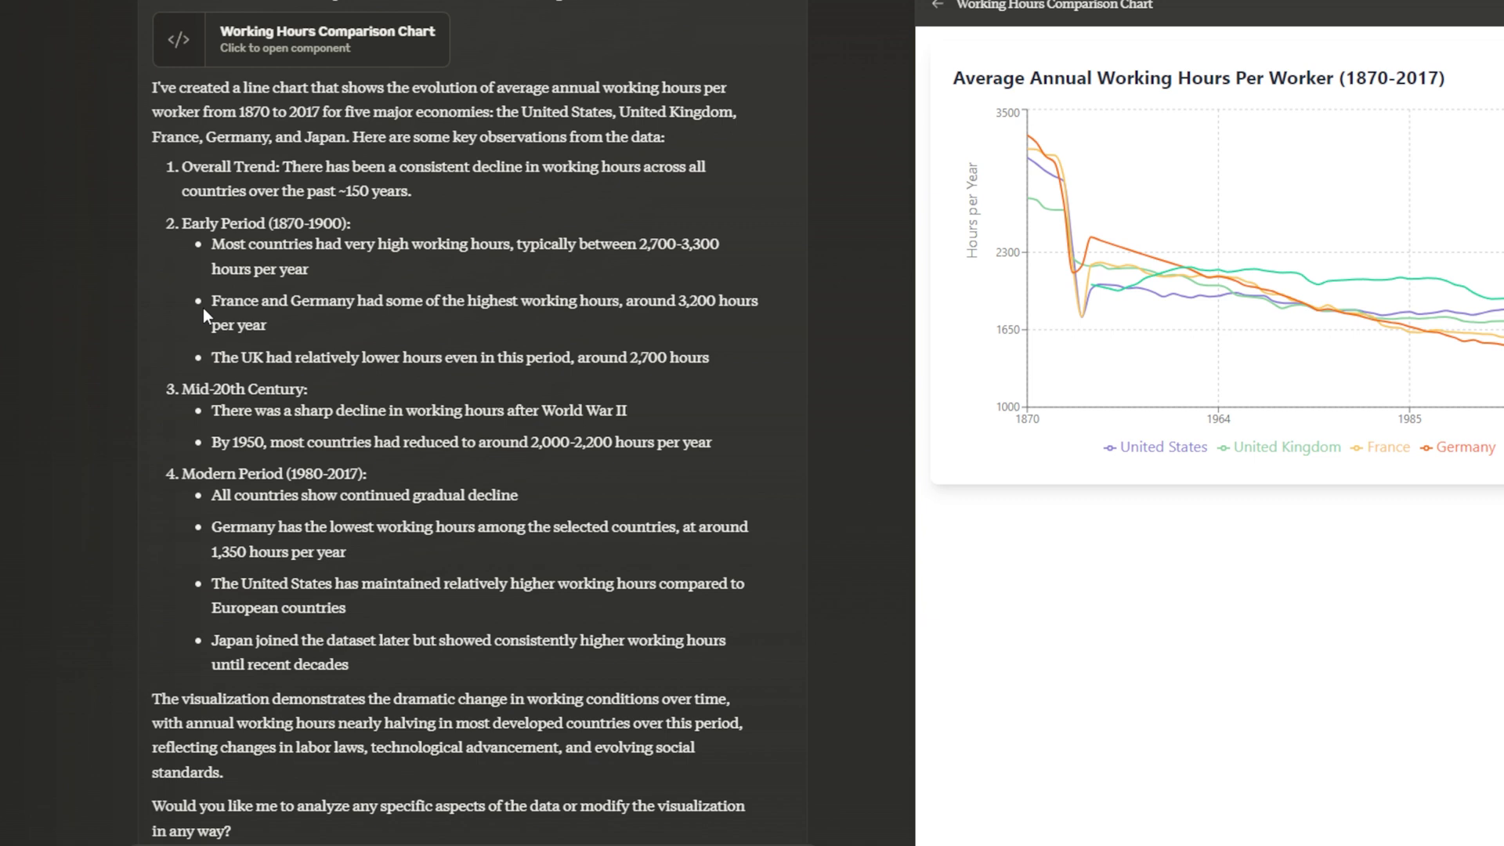
{"action": "left_click_drag", "start_coordinate": [268, 268], "coordinate": [464, 269]}
{"action": "left_click_drag", "start_coordinate": [457, 321], "coordinate": [473, 366]}
Check chart values and the WWII sharp-decline observation
{"action": "mouse_move", "coordinate": [869, 202]}
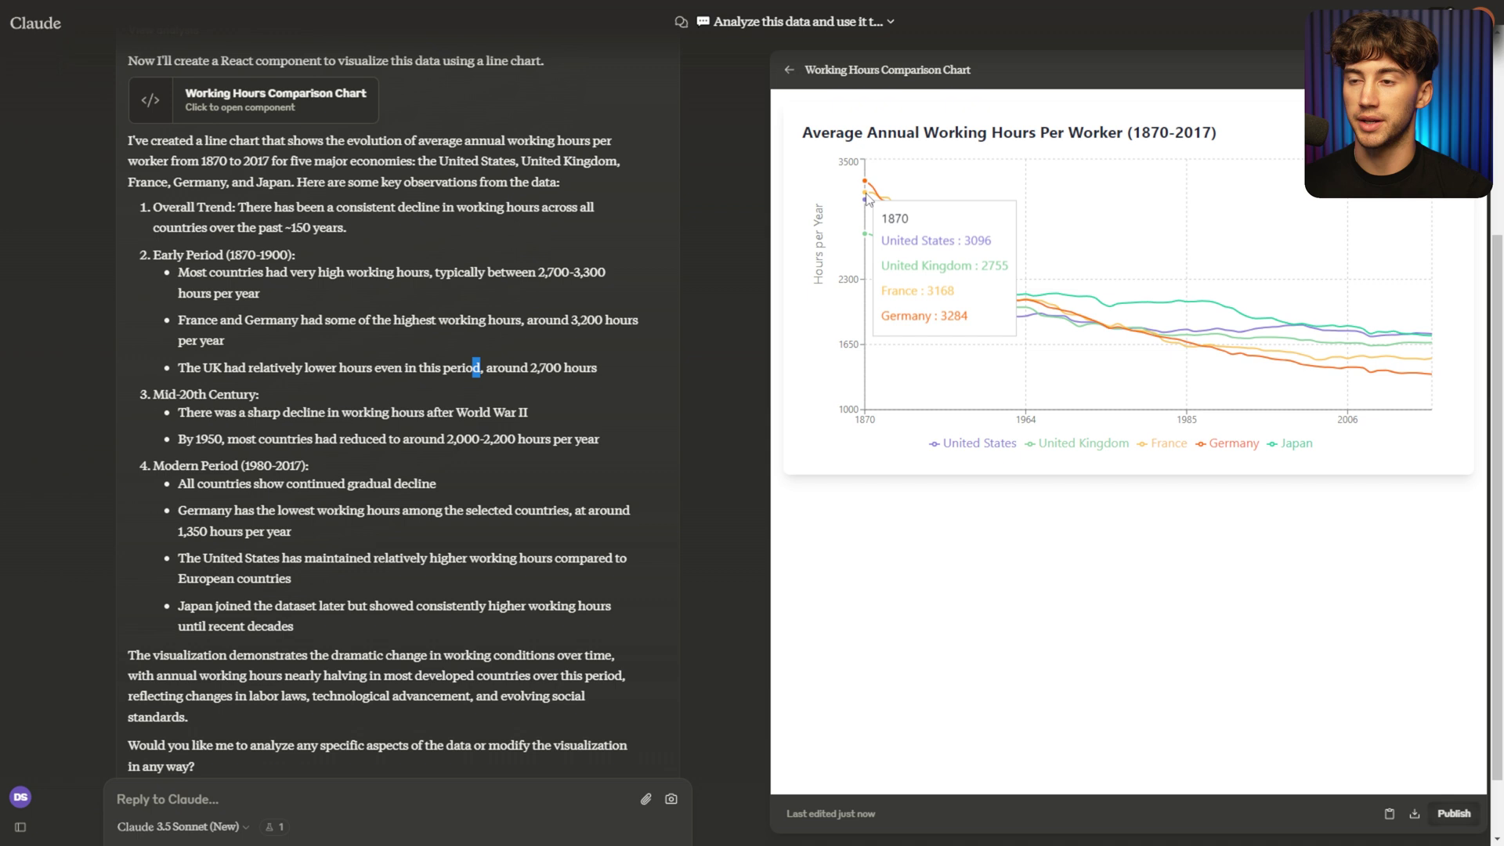
{"action": "left_click", "coordinate": [172, 416]}
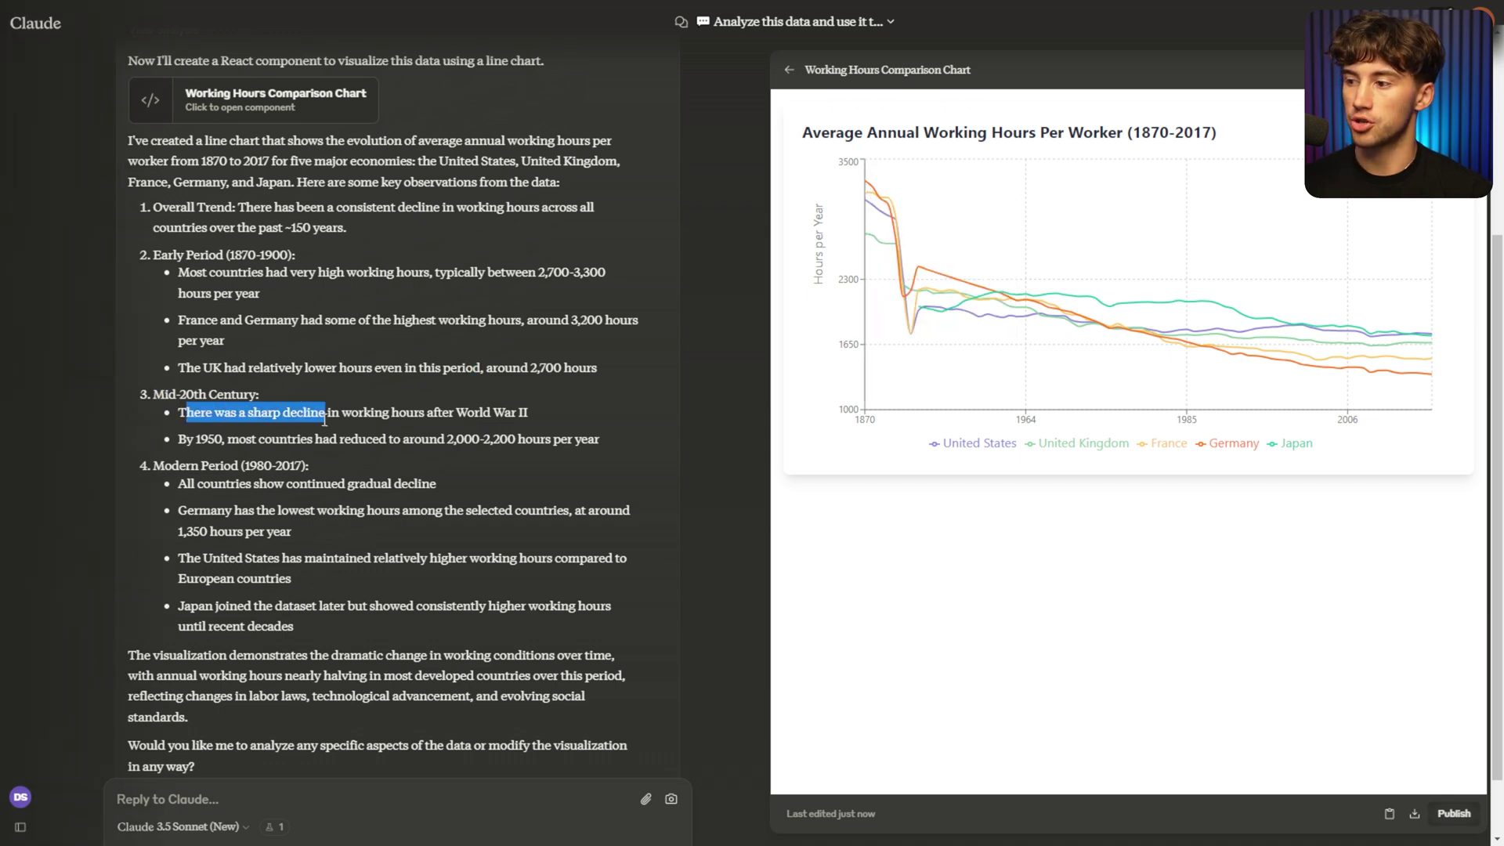
{"action": "left_click_drag", "start_coordinate": [408, 406], "coordinate": [544, 405]}
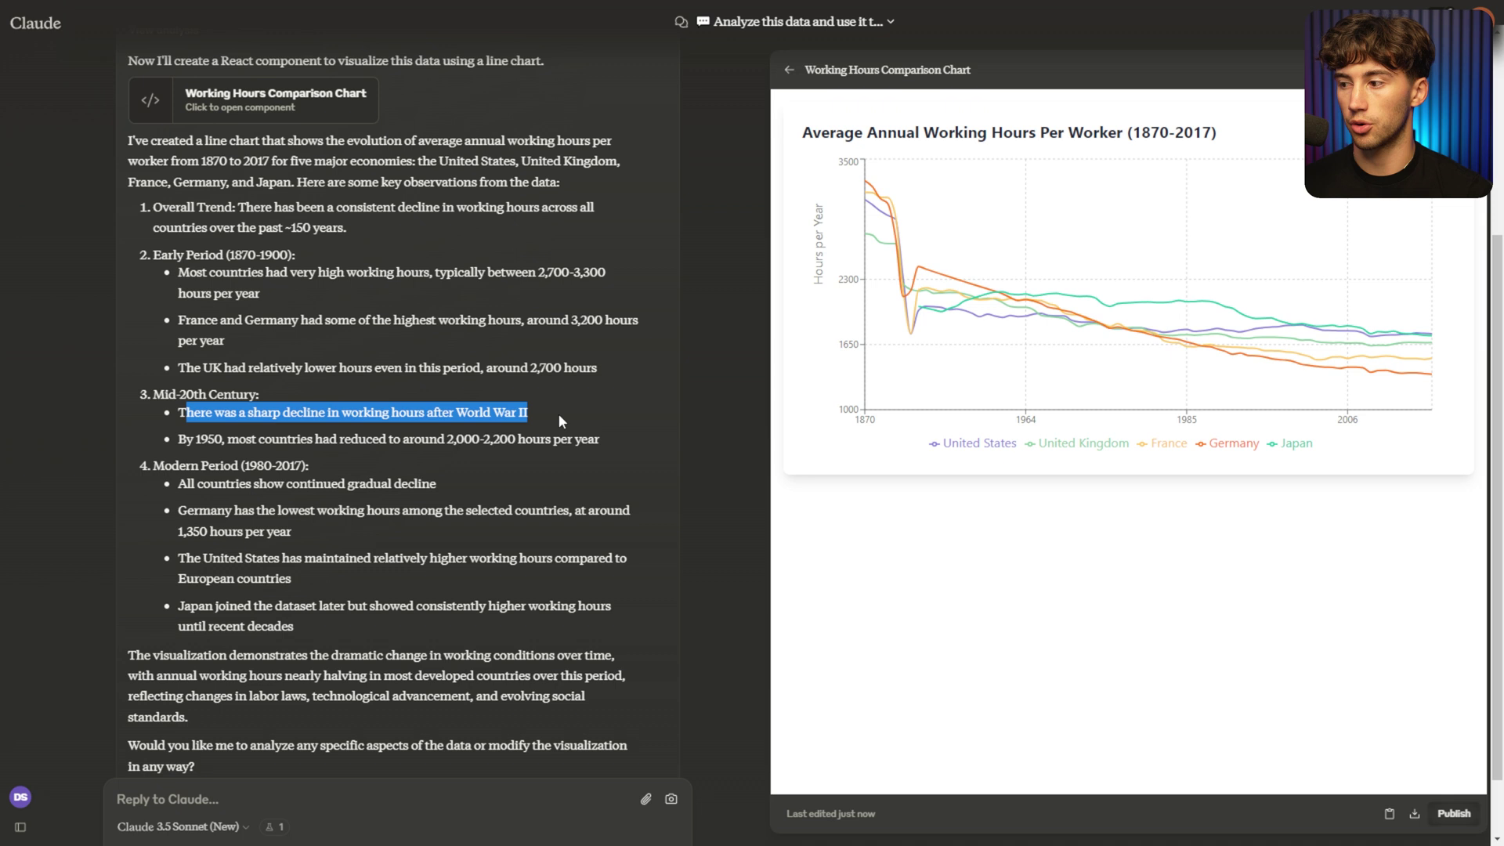
{"action": "left_click", "coordinate": [558, 413]}
{"action": "mouse_move", "coordinate": [872, 241]}
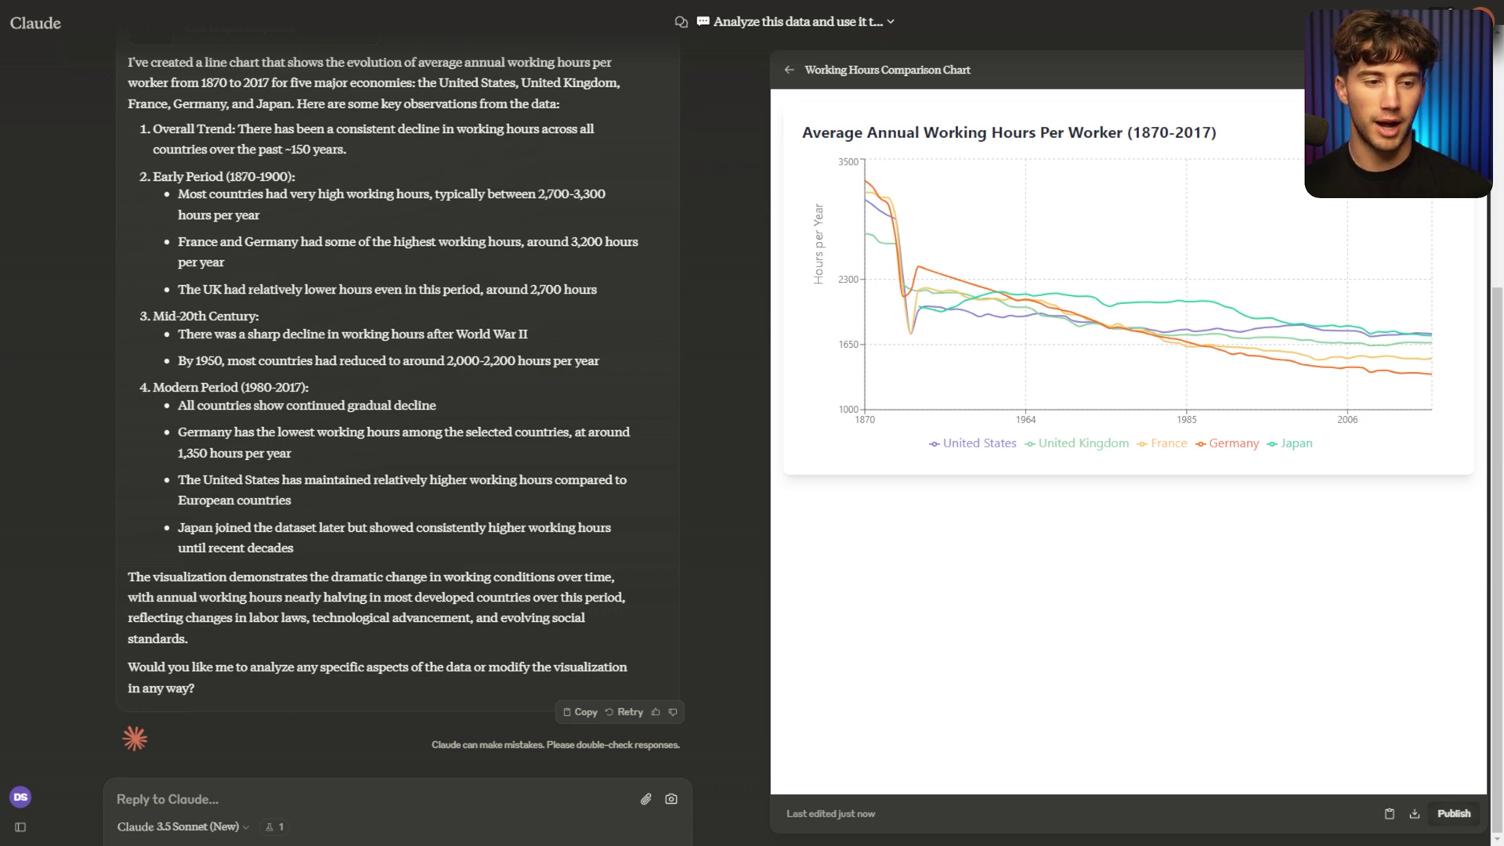
Inspect the Working Hours Comparison Chart's title in the artifact
{"action": "mouse_move", "coordinate": [1226, 249]}
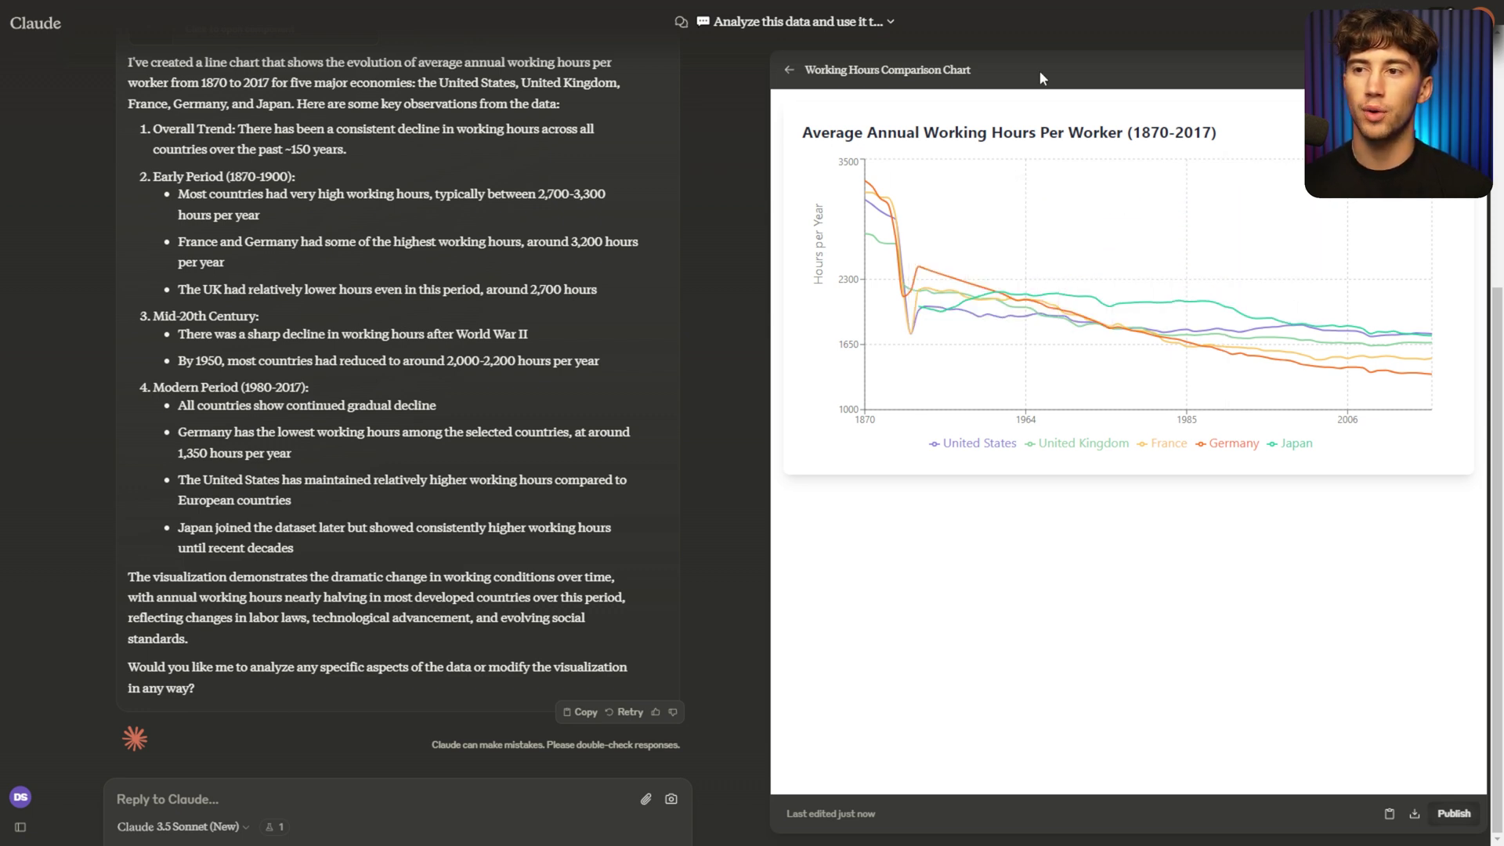
{"action": "left_click_drag", "start_coordinate": [1218, 133], "coordinate": [799, 129]}
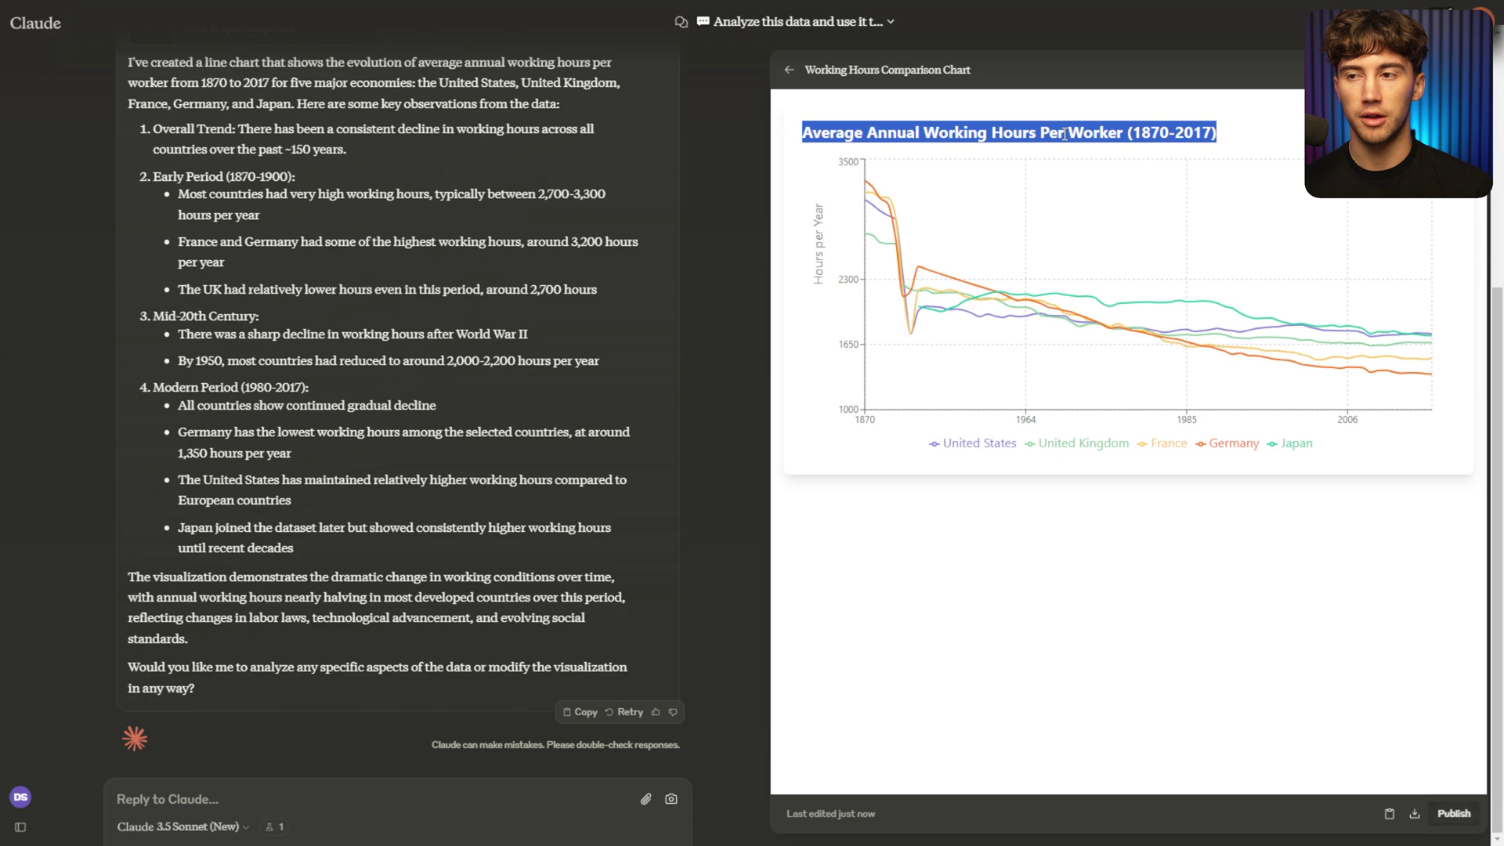
{"action": "left_click", "coordinate": [1070, 133]}
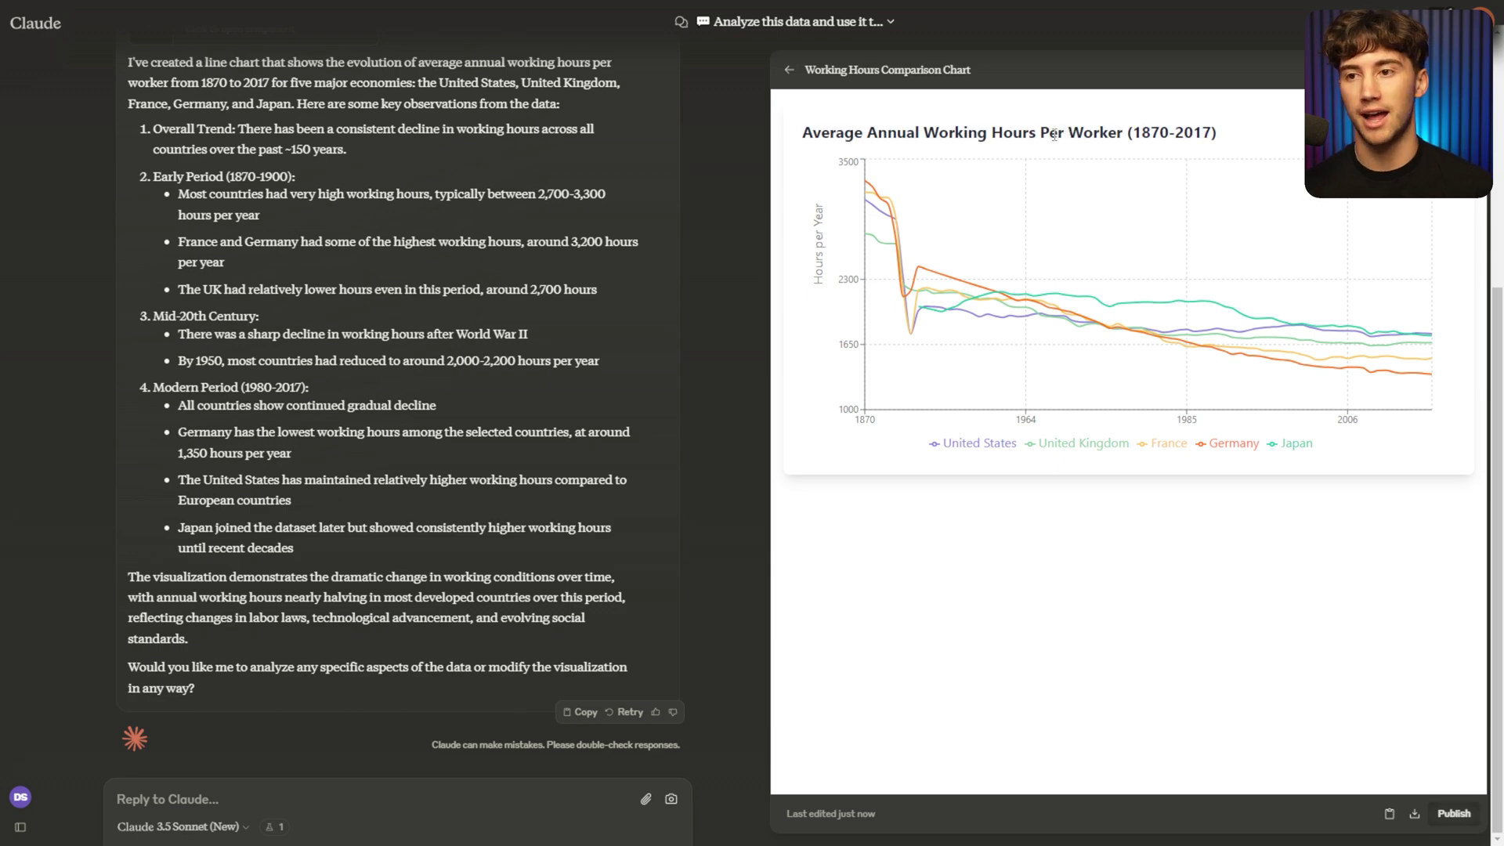
Paste a follow-up requesting dark mode, a boxed abbreviated legend, nicer styling and more key findings
{"action": "left_click", "coordinate": [295, 800]}
{"action": "type", "text": "I want to make this graph and page dark mode. Make the legend in a box in the upper right and abbreviate the countries so they all fit in the box. I want this to be more aesthetically pleasing to the eye. Also provide more key findings beneath the graph."}
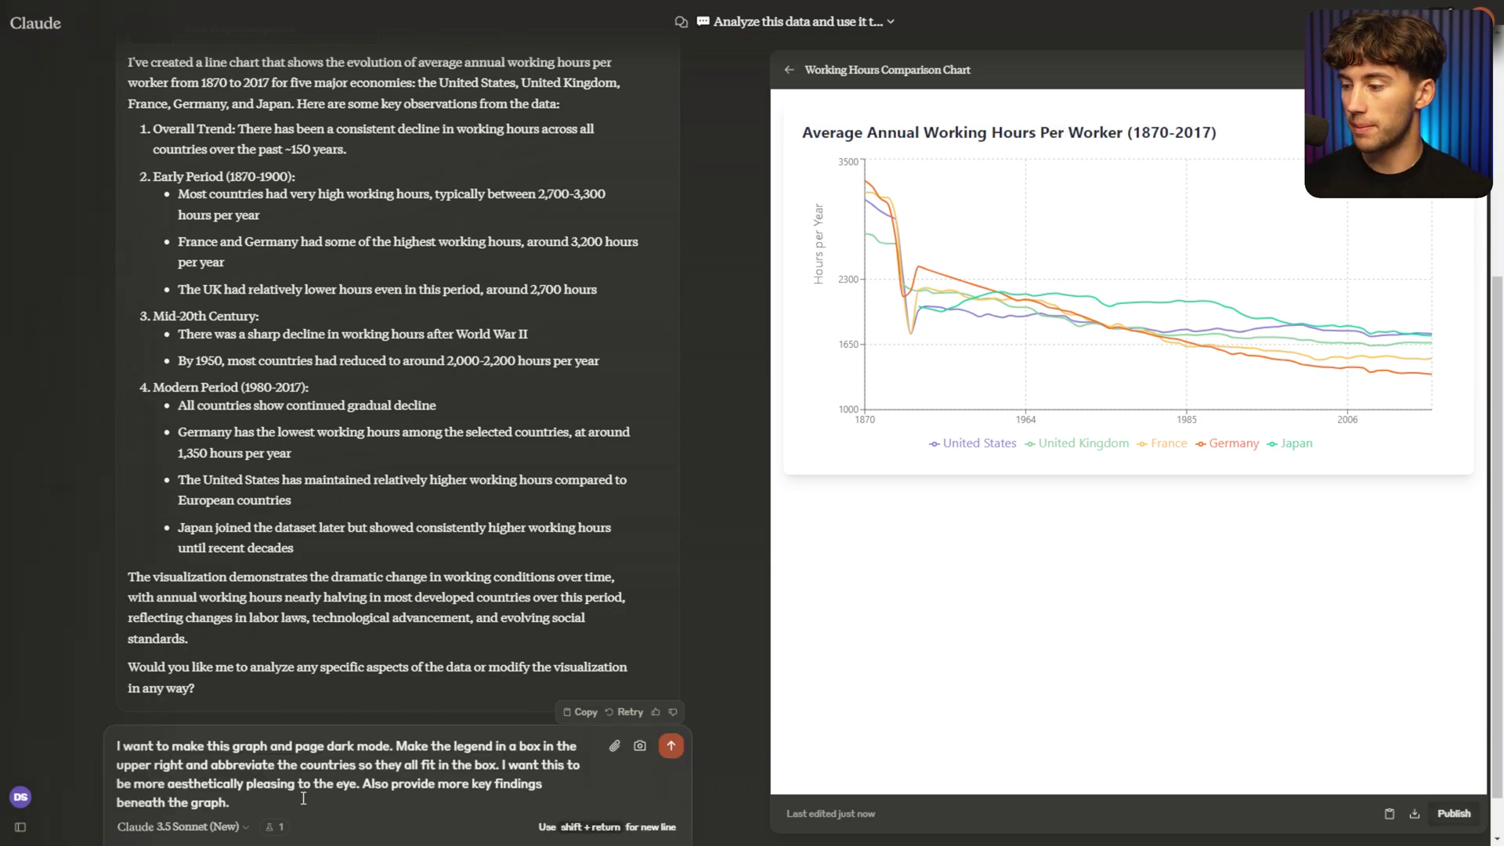
{"action": "left_click_drag", "start_coordinate": [279, 747], "coordinate": [393, 746]}
{"action": "left_click", "coordinate": [397, 745]}
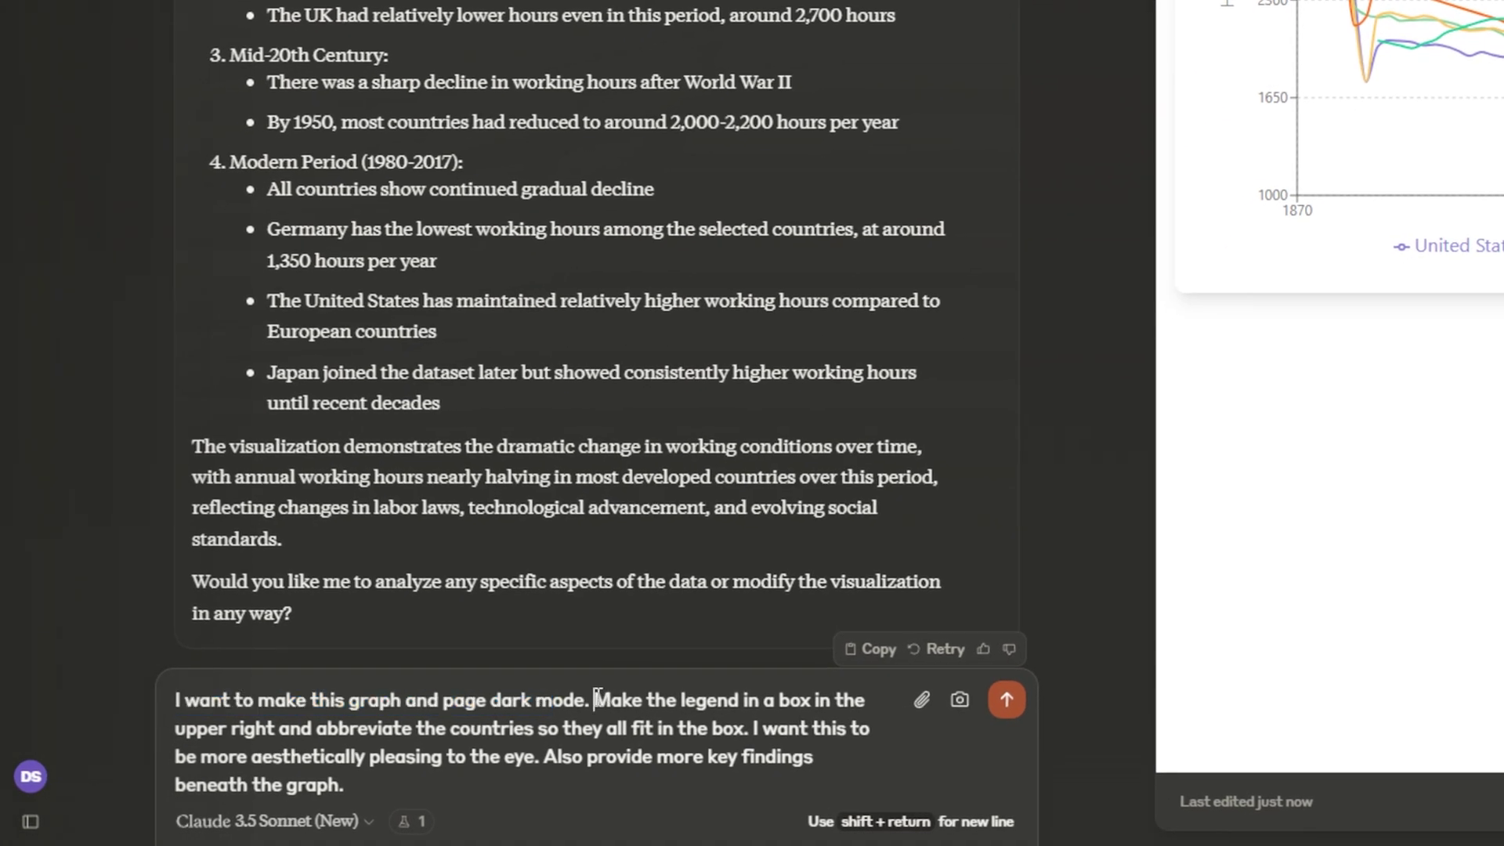
{"action": "left_click_drag", "start_coordinate": [595, 698], "coordinate": [884, 699]}
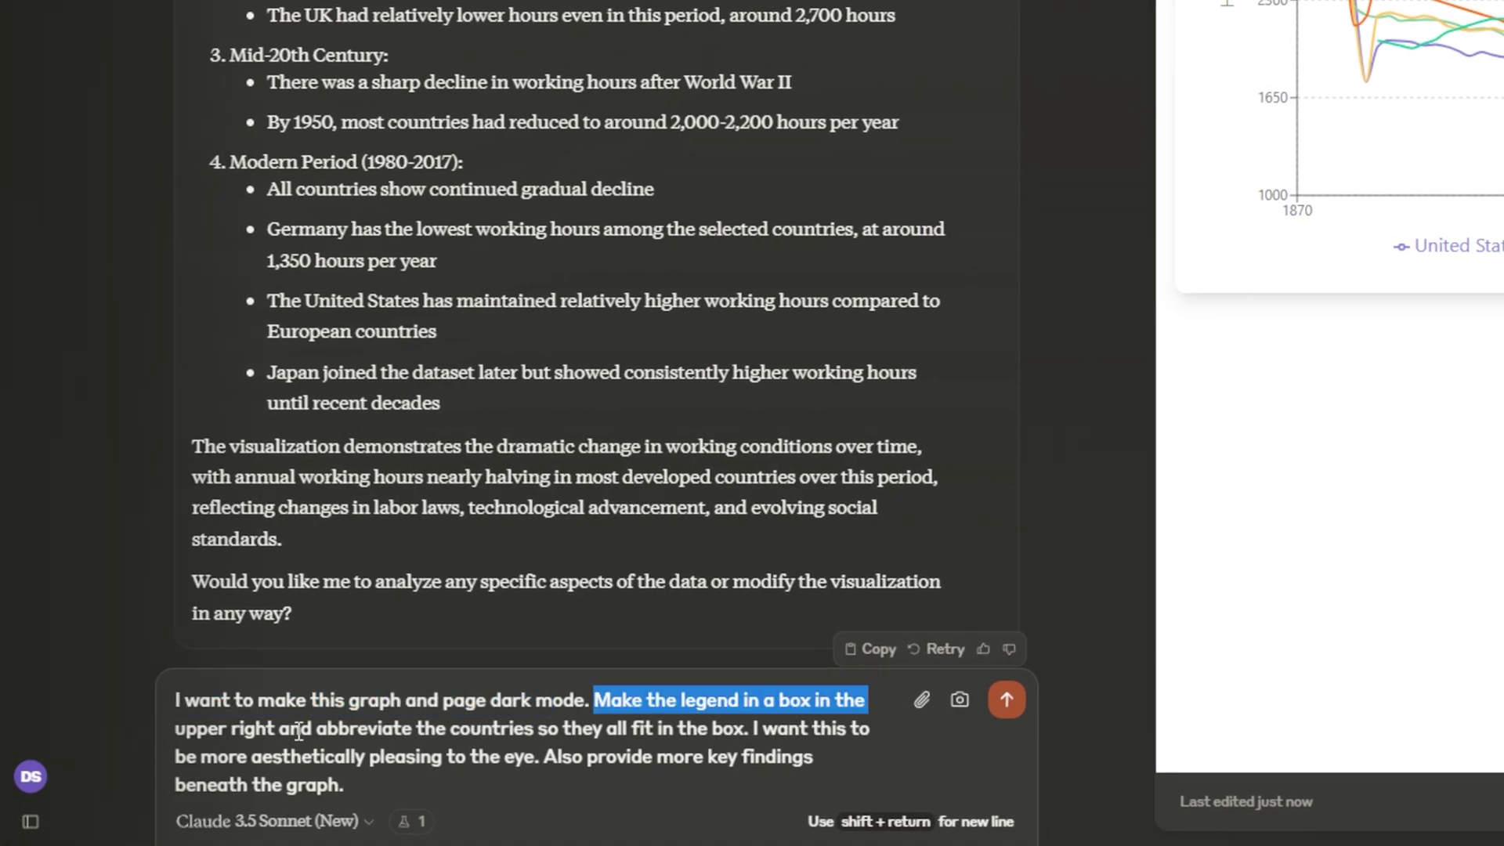
{"action": "left_click_drag", "start_coordinate": [325, 728], "coordinate": [835, 729]}
{"action": "left_click_drag", "start_coordinate": [176, 756], "coordinate": [243, 766]}
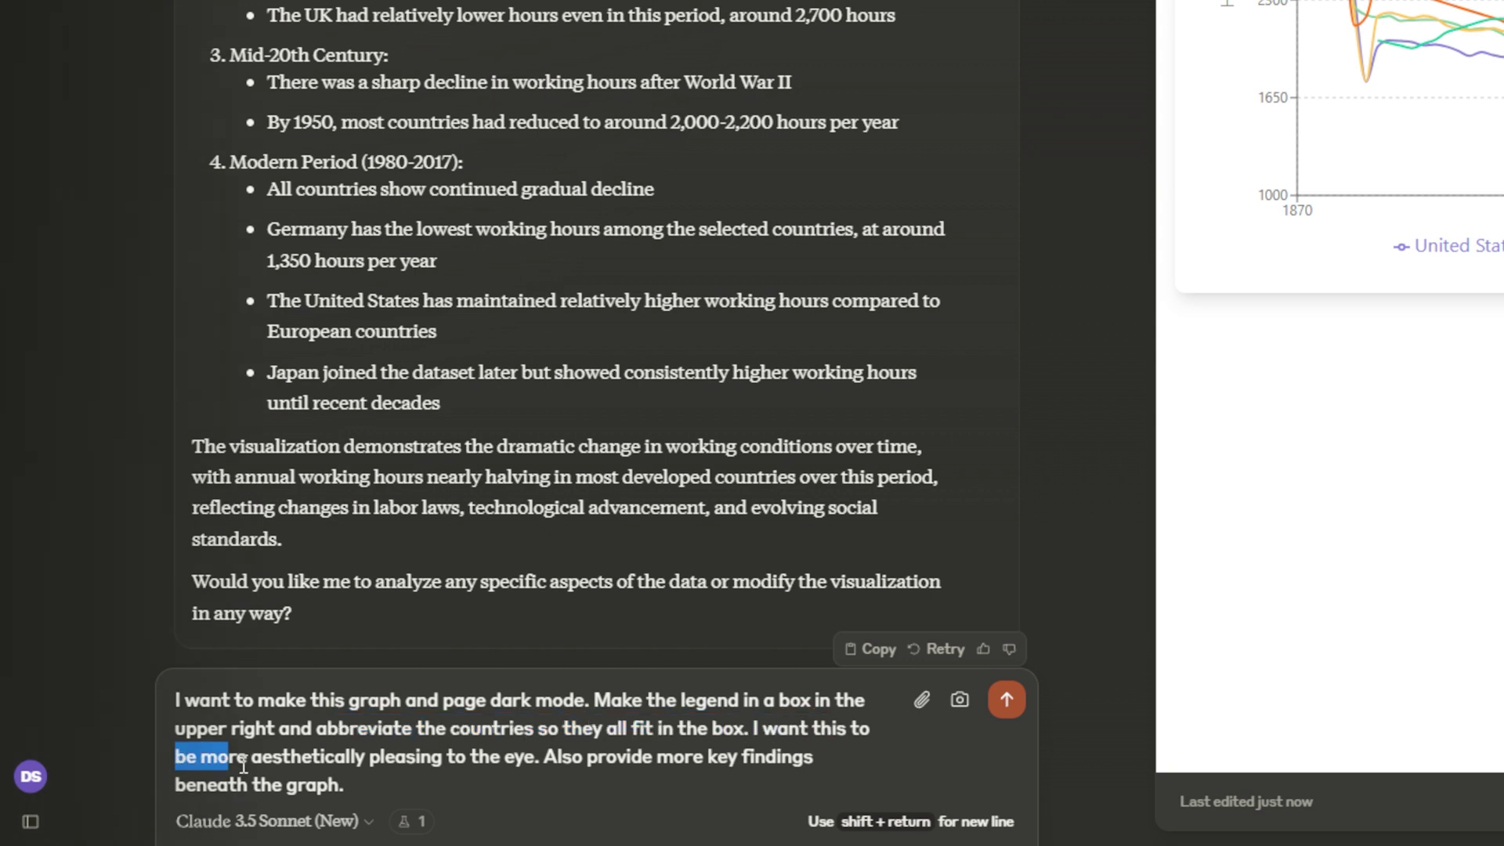
{"action": "left_click_drag", "start_coordinate": [333, 758], "coordinate": [453, 761]}
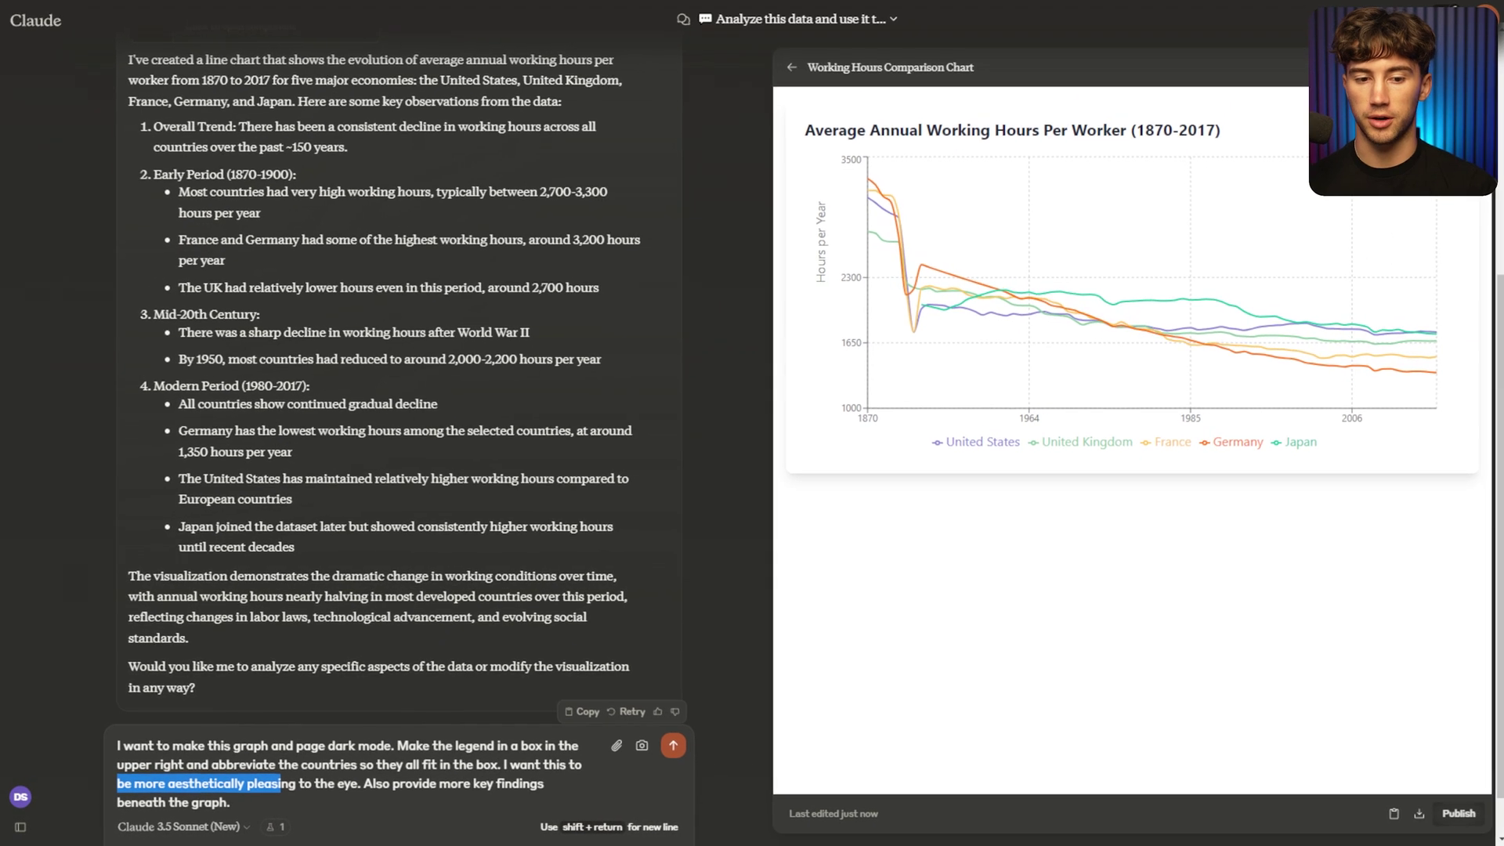
Capture a Snipping Tool screenshot of the working-hours line chart panel
{"action": "left_click_drag", "start_coordinate": [1248, 328], "coordinate": [997, 511]}
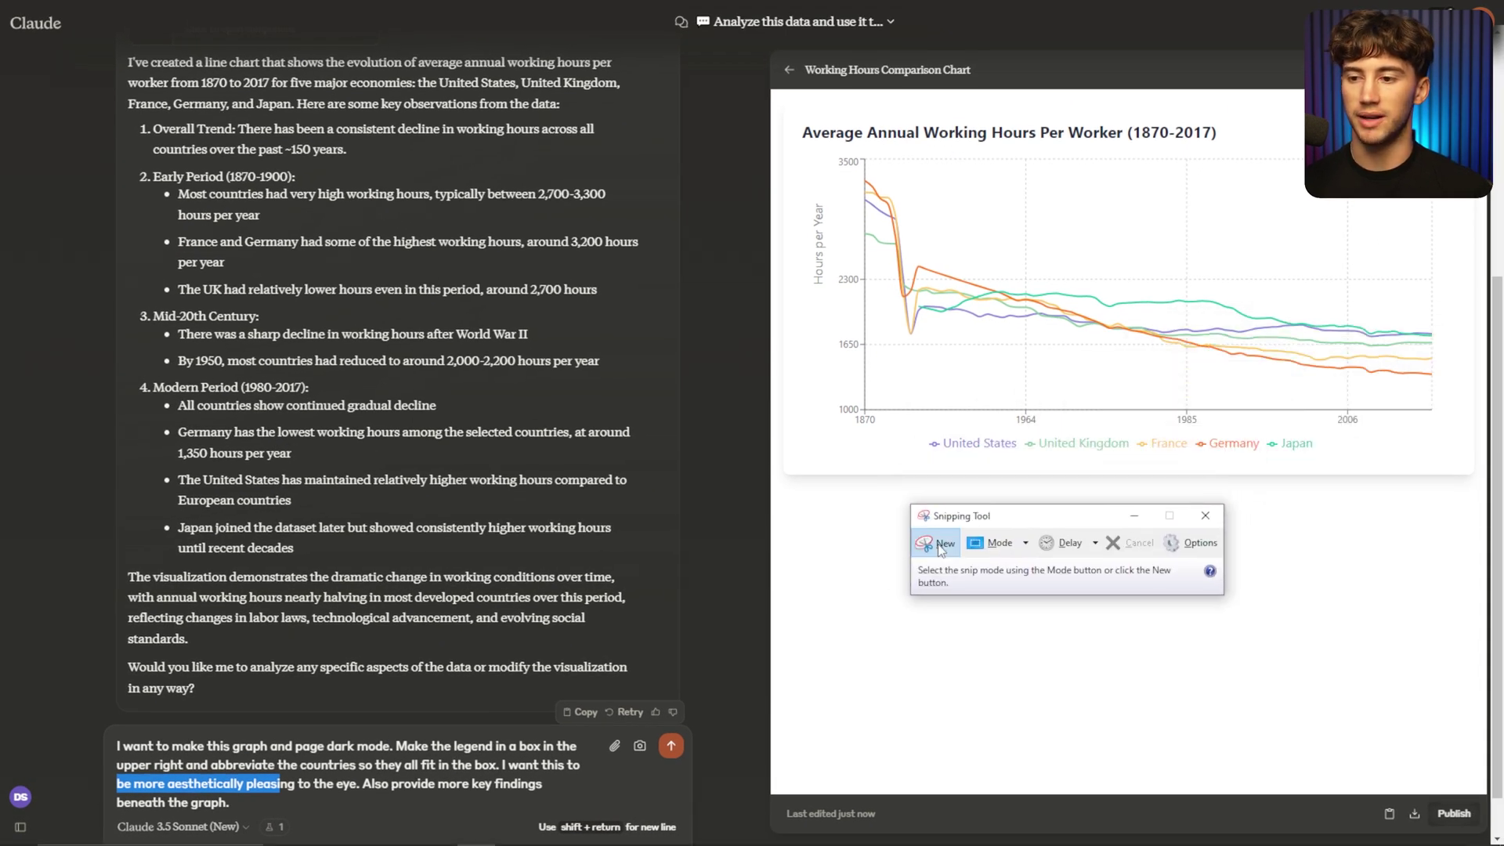
{"action": "left_click", "coordinate": [941, 547]}
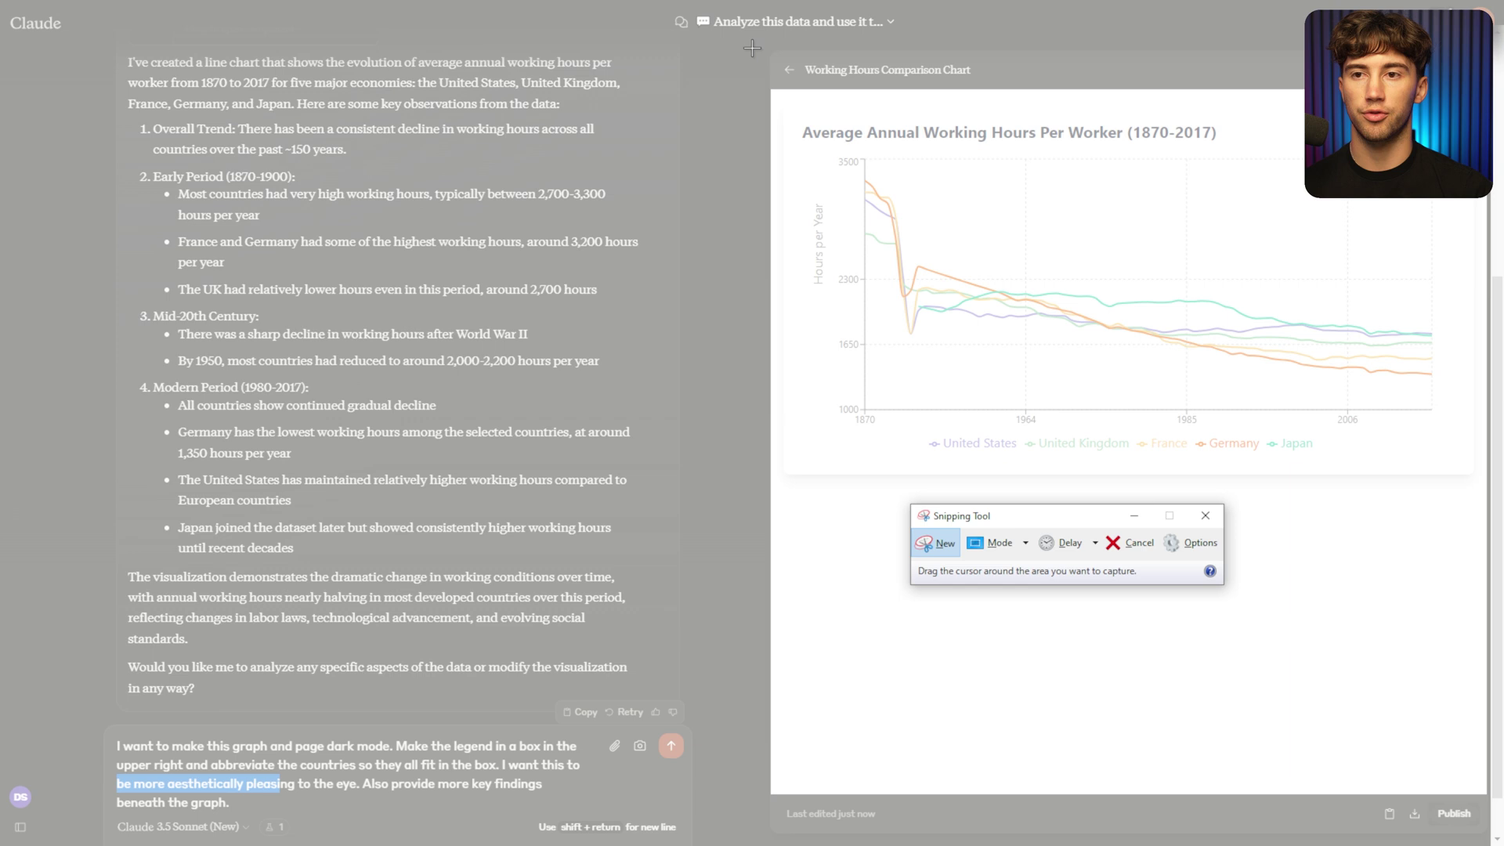
{"action": "left_click_drag", "start_coordinate": [755, 57], "coordinate": [1491, 492]}
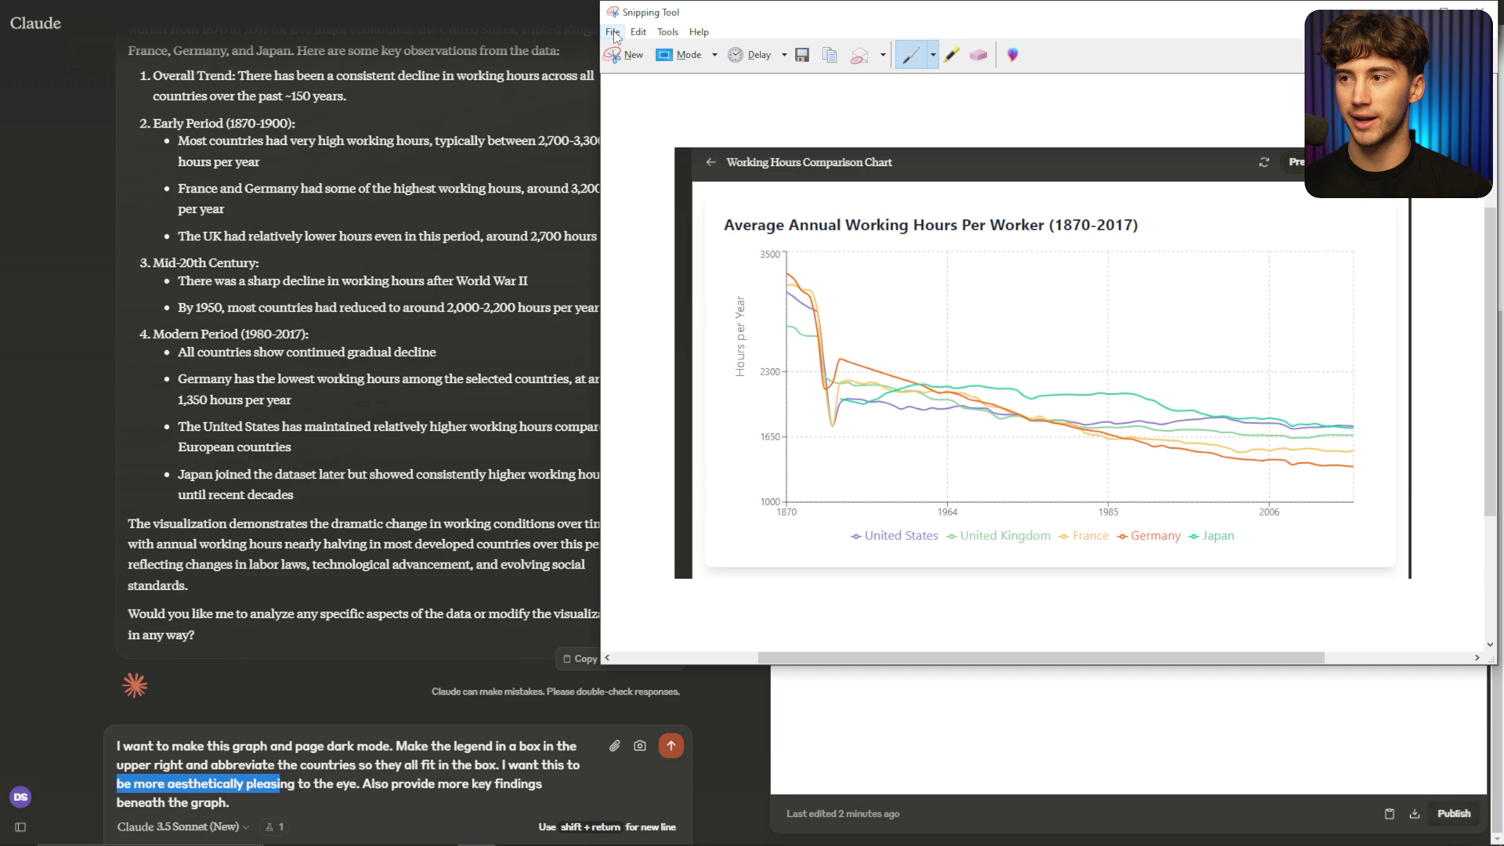
{"action": "left_click", "coordinate": [613, 35]}
{"action": "left_click", "coordinate": [1101, 44]}
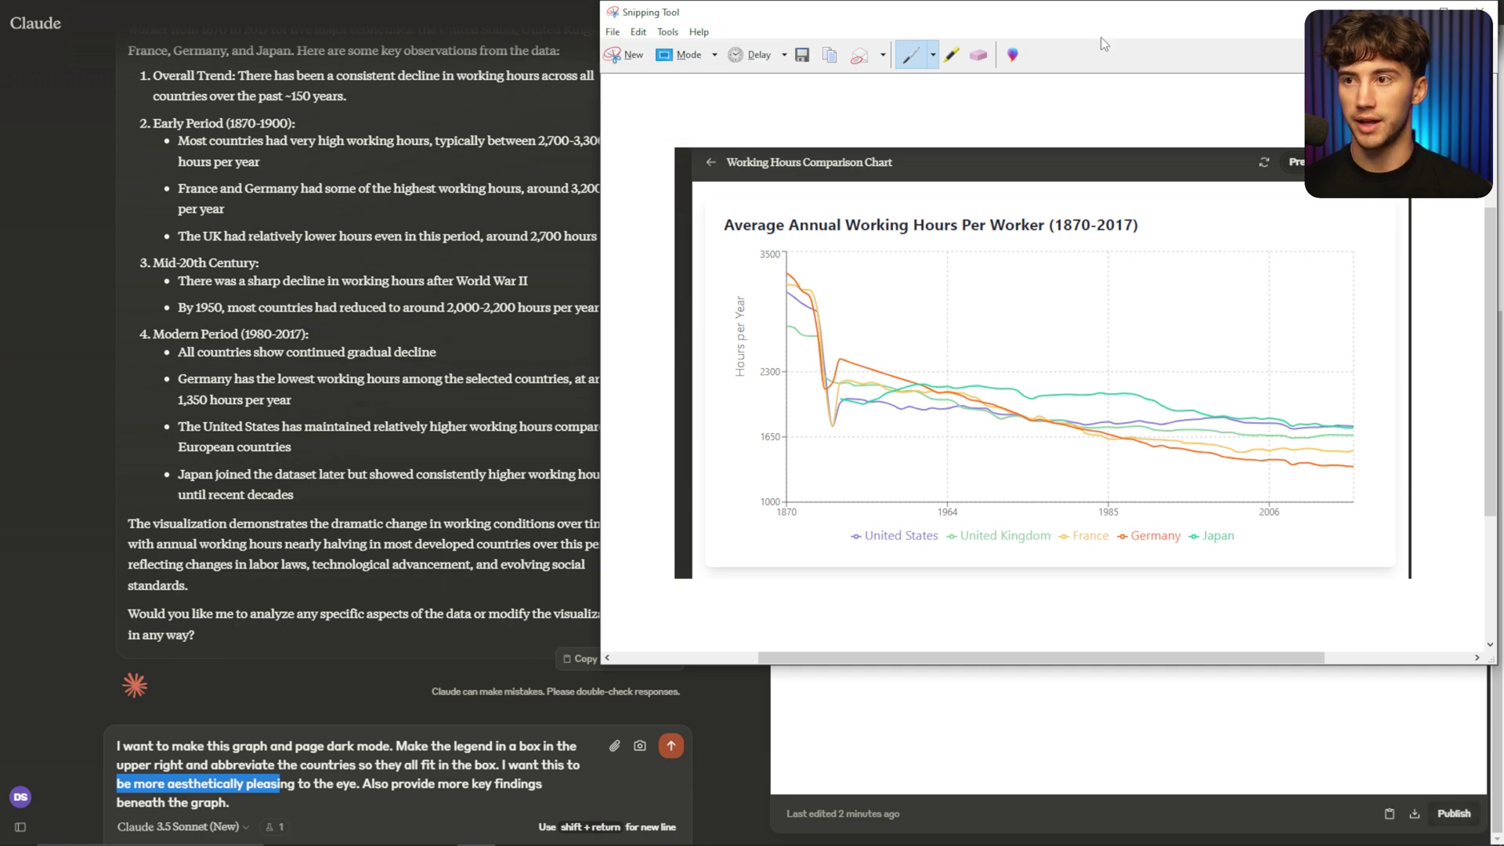
Close the snip window and attach the chart screenshot to the dark-mode request
{"action": "left_click_drag", "start_coordinate": [1072, 31], "coordinate": [900, 95]}
{"action": "left_click", "coordinate": [1307, 76]}
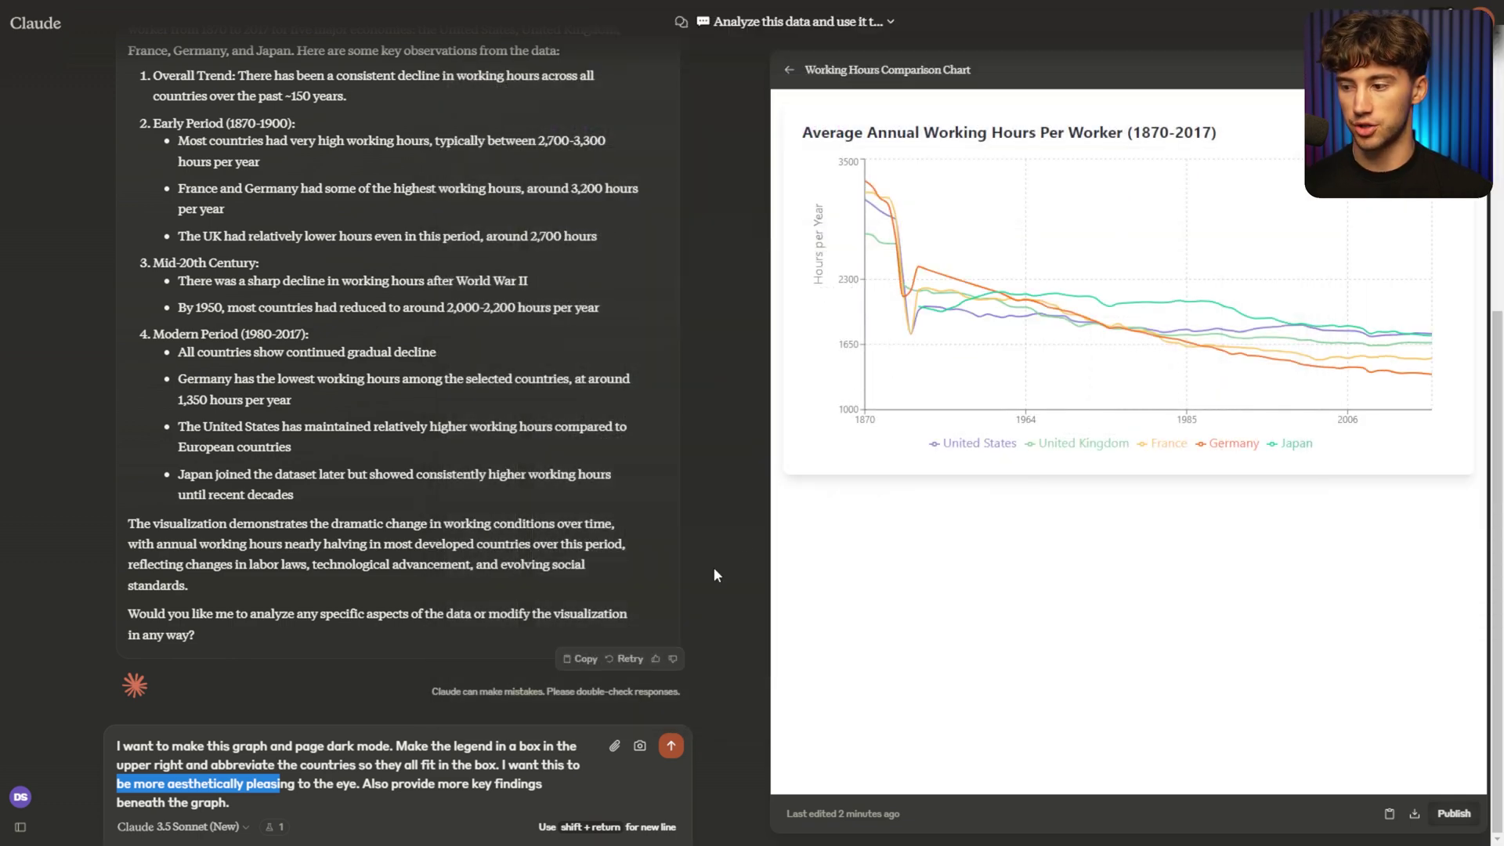
{"action": "left_click", "coordinate": [534, 780]}
{"action": "key", "text": "ctrl+v"}
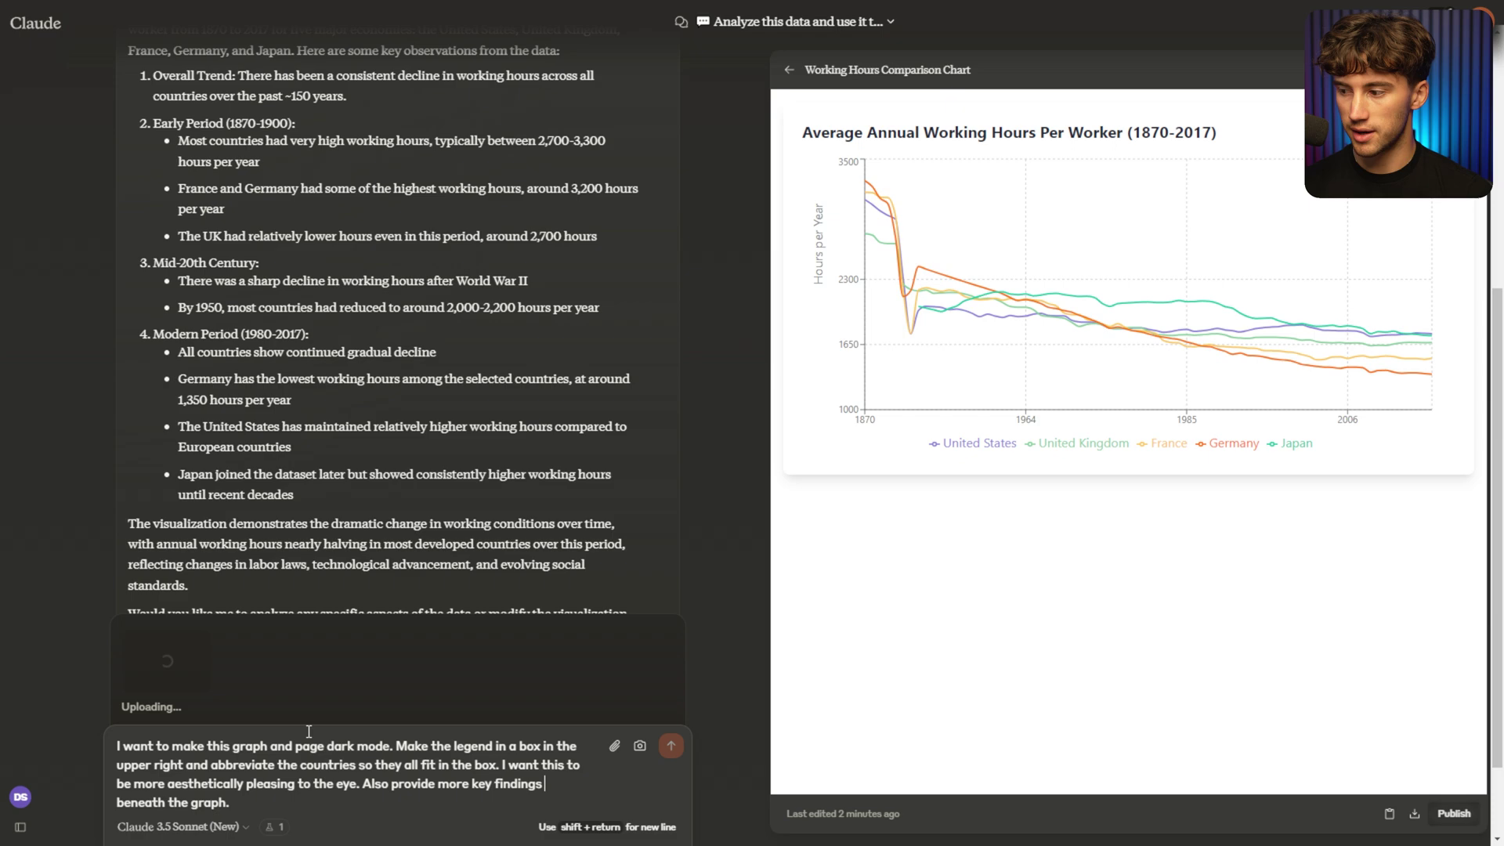
{"action": "left_click", "coordinate": [180, 686]}
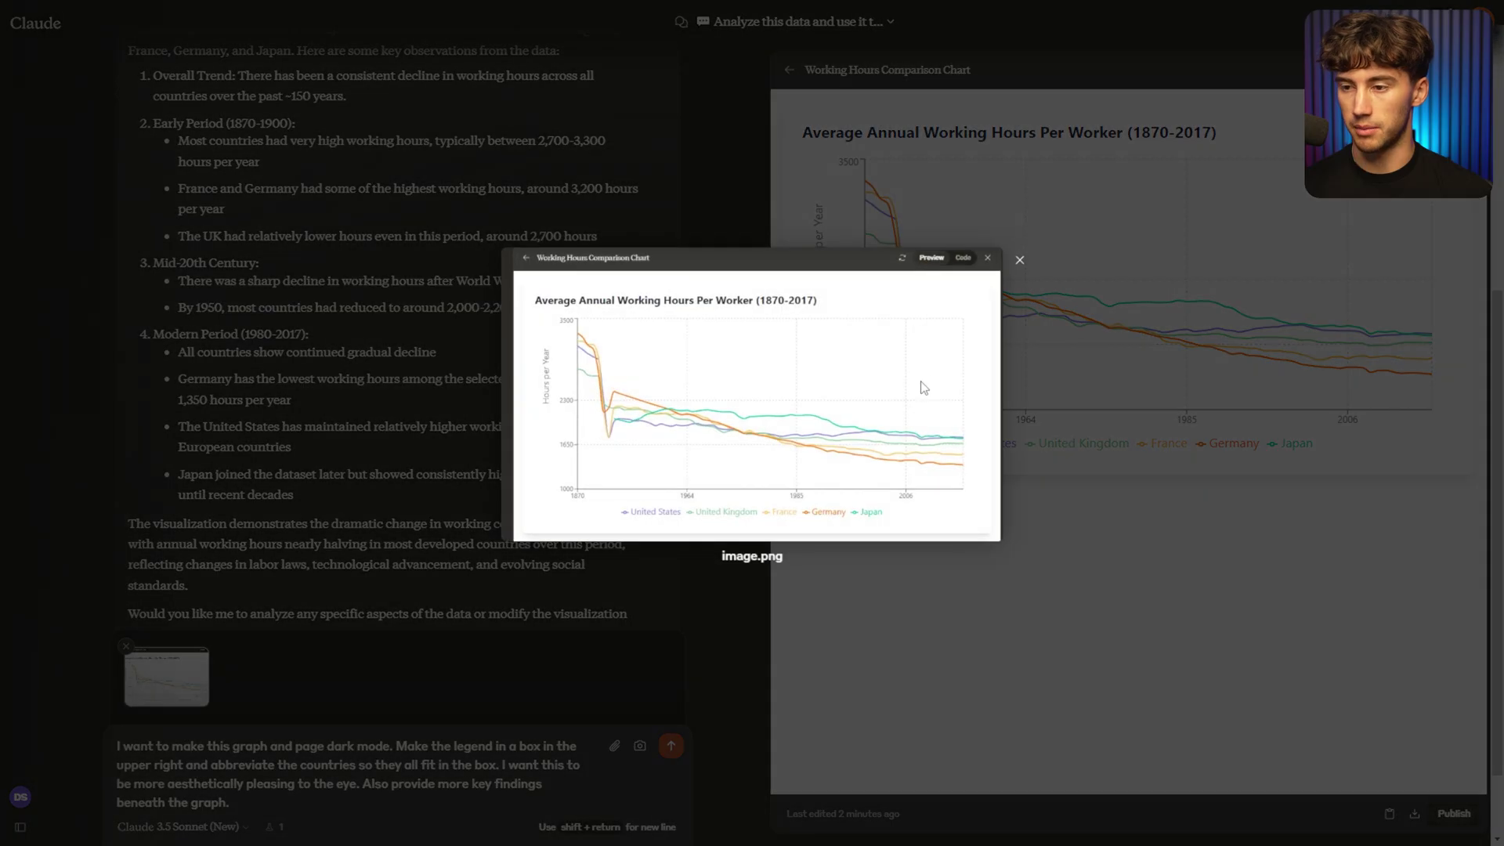
{"action": "left_click", "coordinate": [1020, 261]}
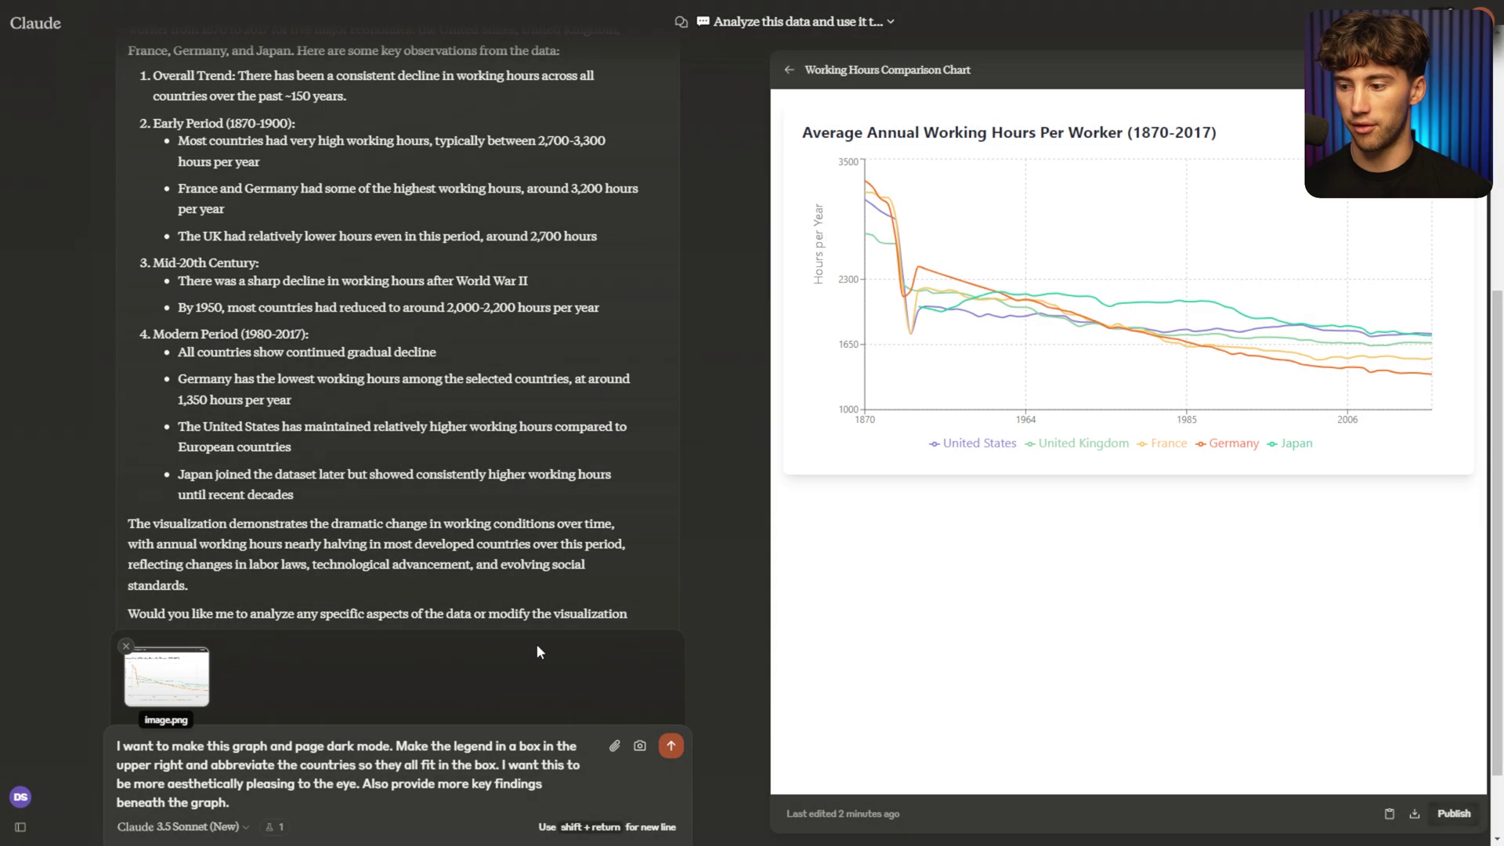
Send the request and review the Key Findings in the new dark-mode chart
{"action": "left_click", "coordinate": [670, 748]}
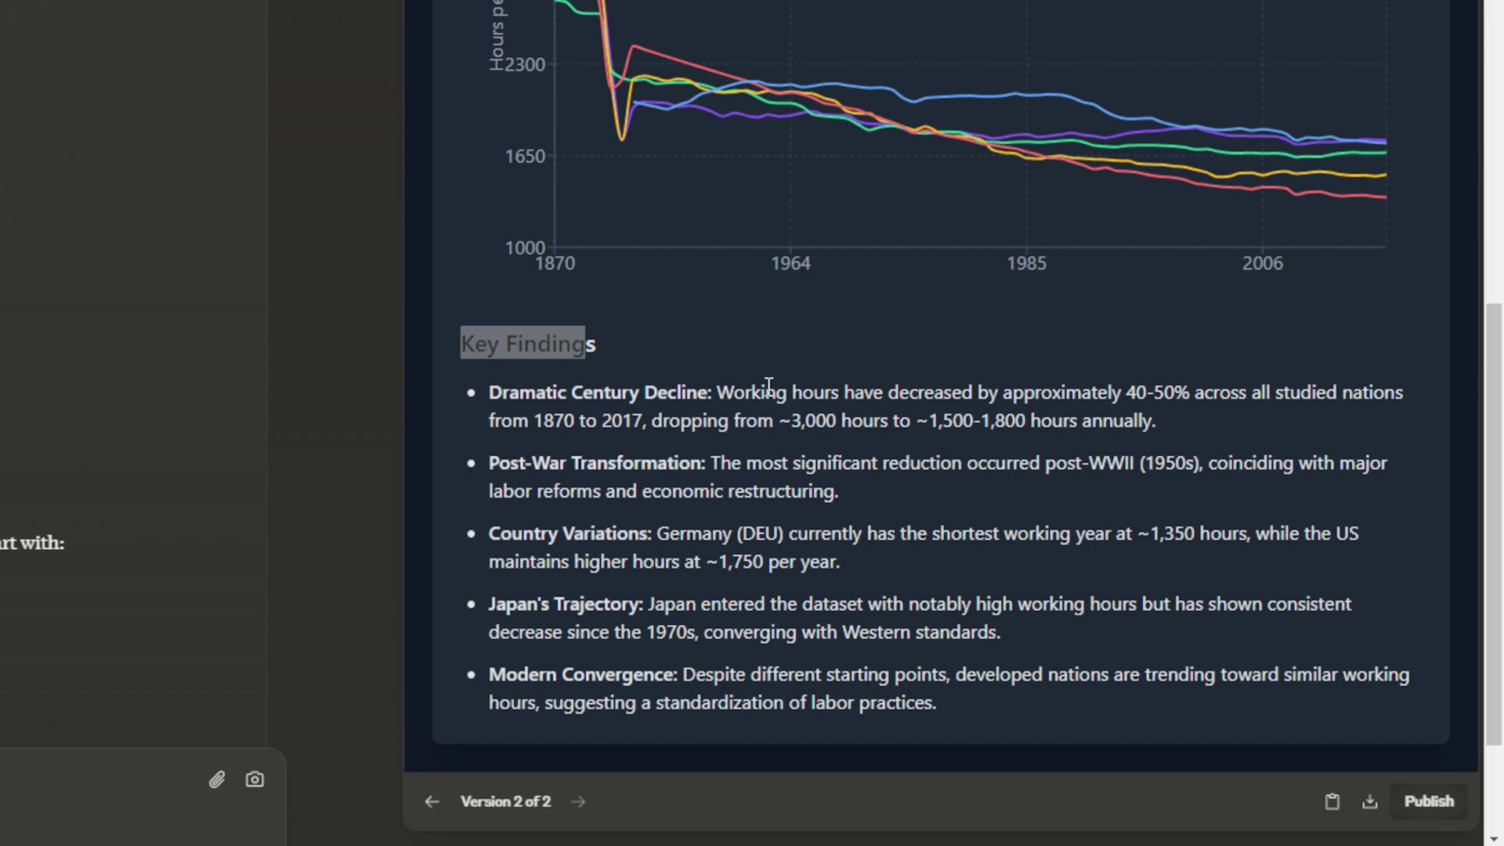
{"action": "left_click", "coordinate": [769, 385]}
{"action": "left_click_drag", "start_coordinate": [453, 344], "coordinate": [1155, 709]}
{"action": "left_click", "coordinate": [1175, 654]}
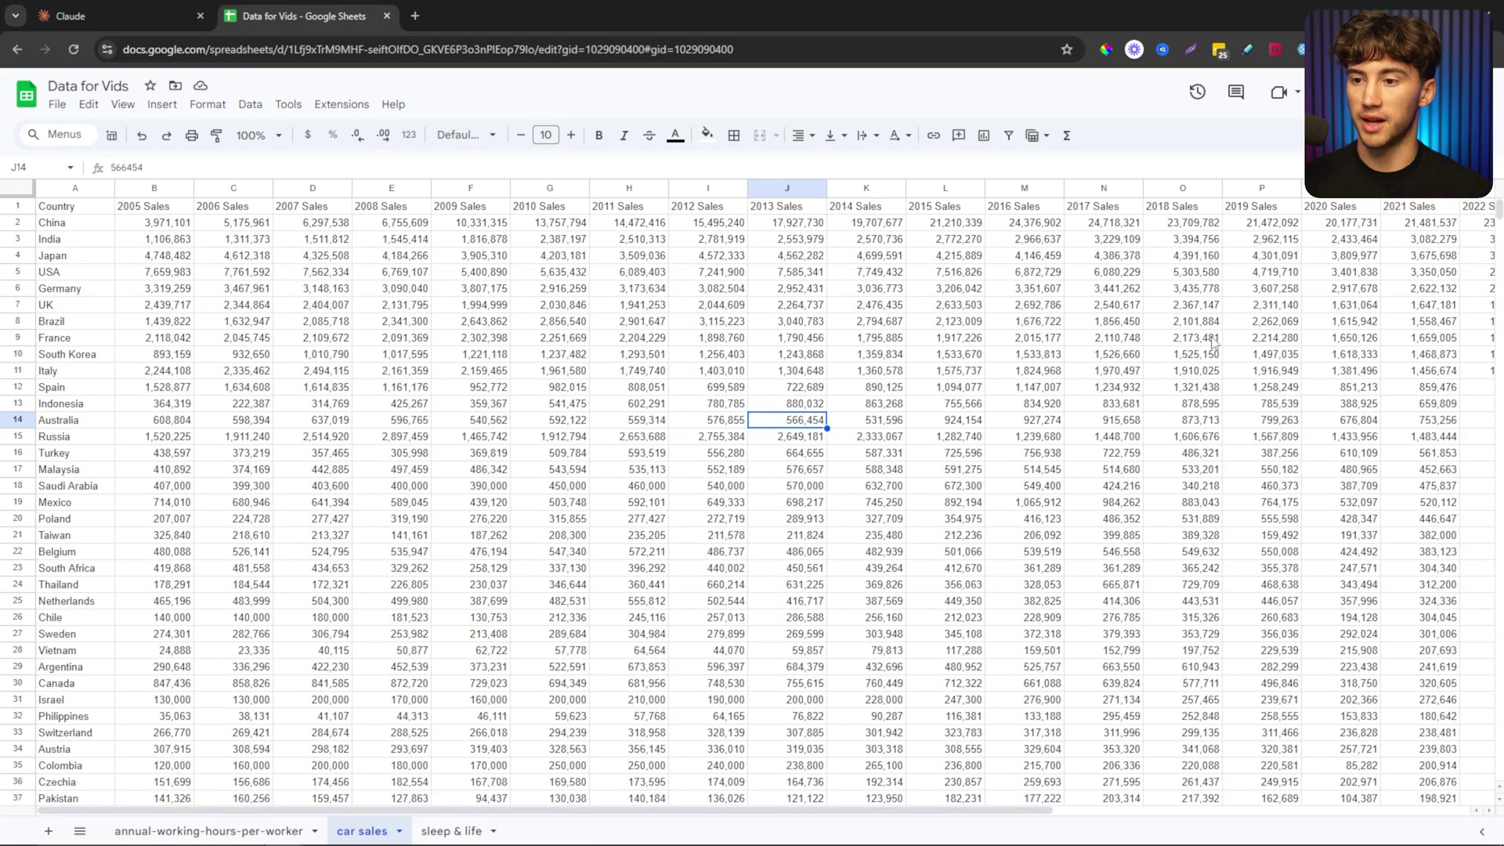
{"action": "scroll", "coordinate": [1213, 343], "scroll_direction": "down", "scroll_amount": 20}
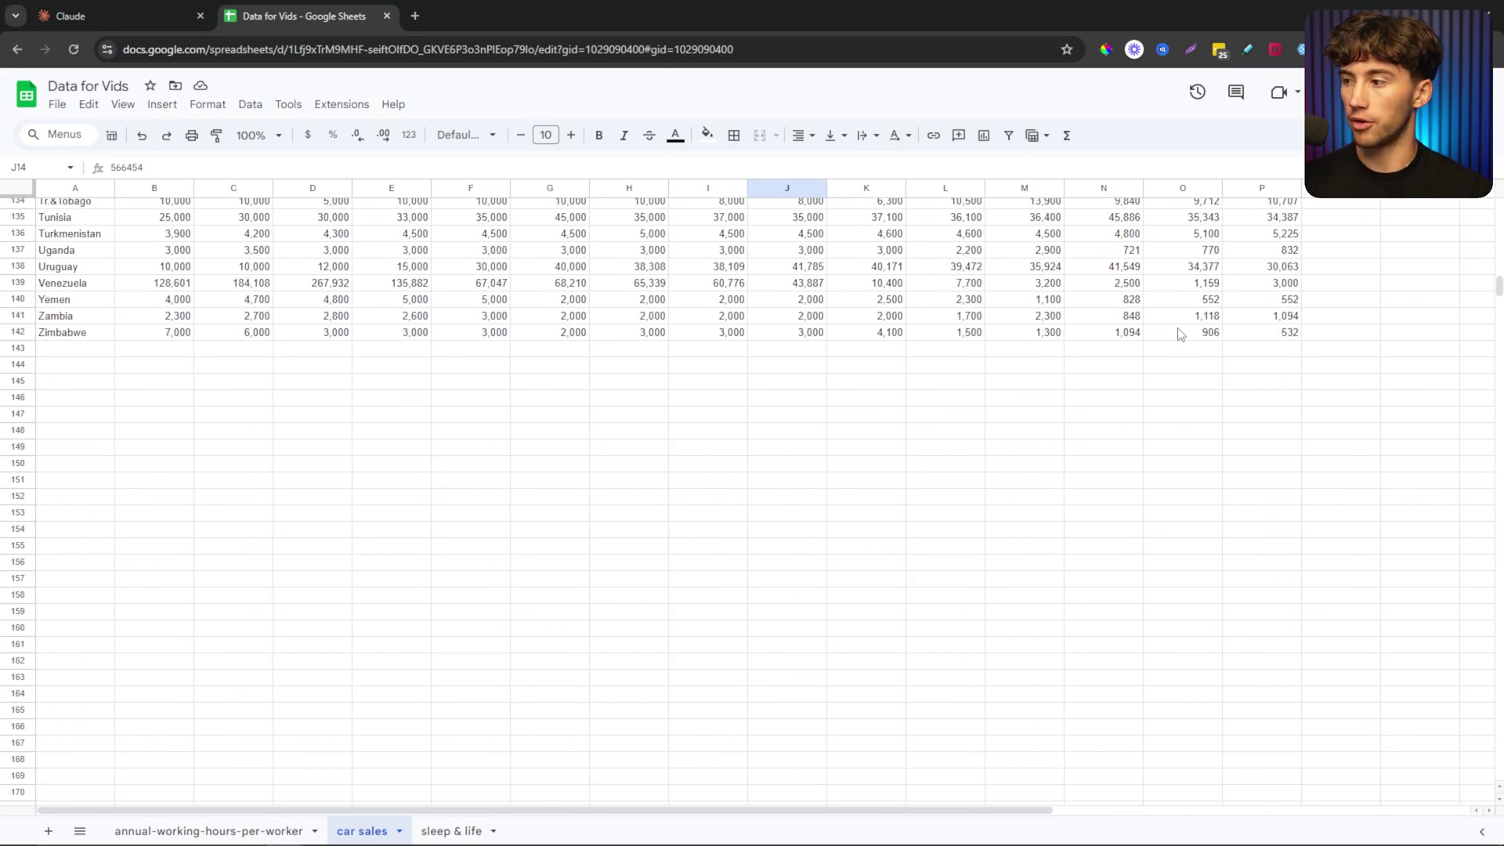
{"action": "scroll", "coordinate": [1175, 345], "scroll_direction": "up", "scroll_amount": 20}
{"action": "scroll", "coordinate": [1158, 374], "scroll_direction": "down", "scroll_amount": 20}
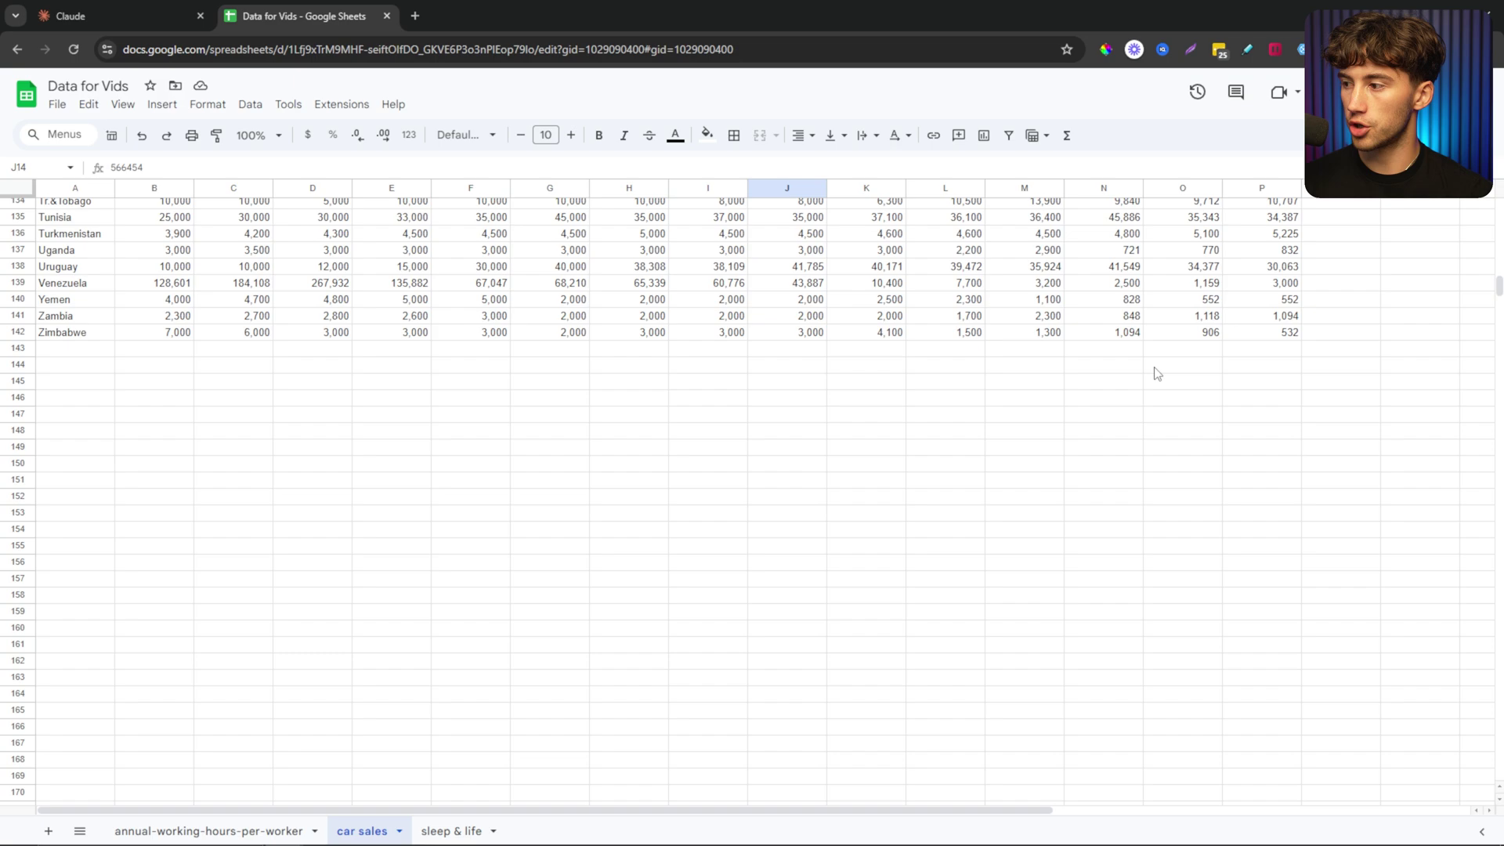
{"action": "scroll", "coordinate": [1158, 373], "scroll_direction": "up", "scroll_amount": 20}
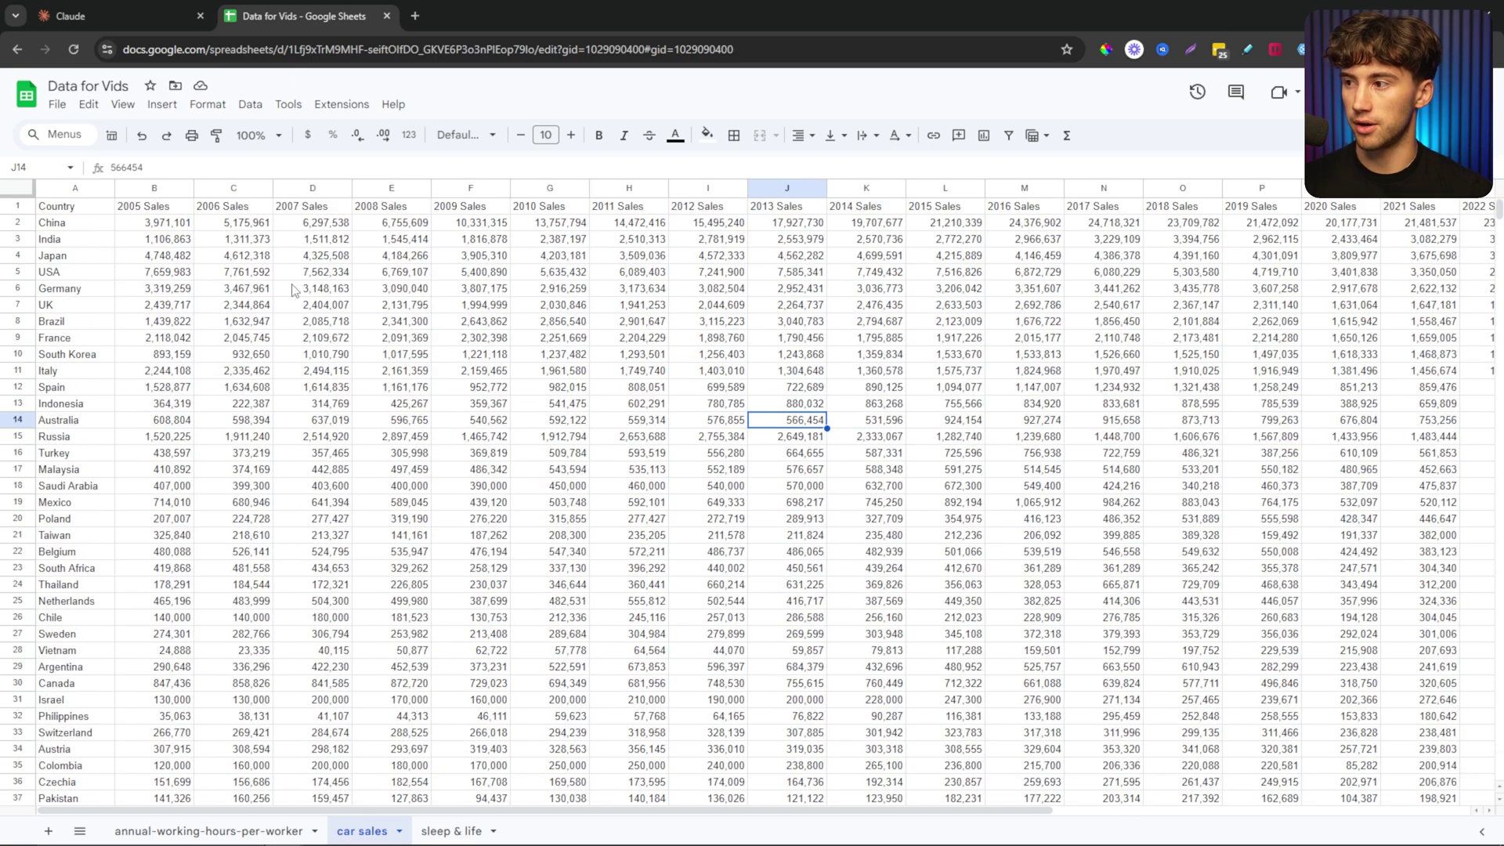
{"action": "scroll", "coordinate": [313, 289], "scroll_direction": "right", "scroll_amount": 3}
{"action": "scroll", "coordinate": [477, 313], "scroll_direction": "left", "scroll_amount": 3}
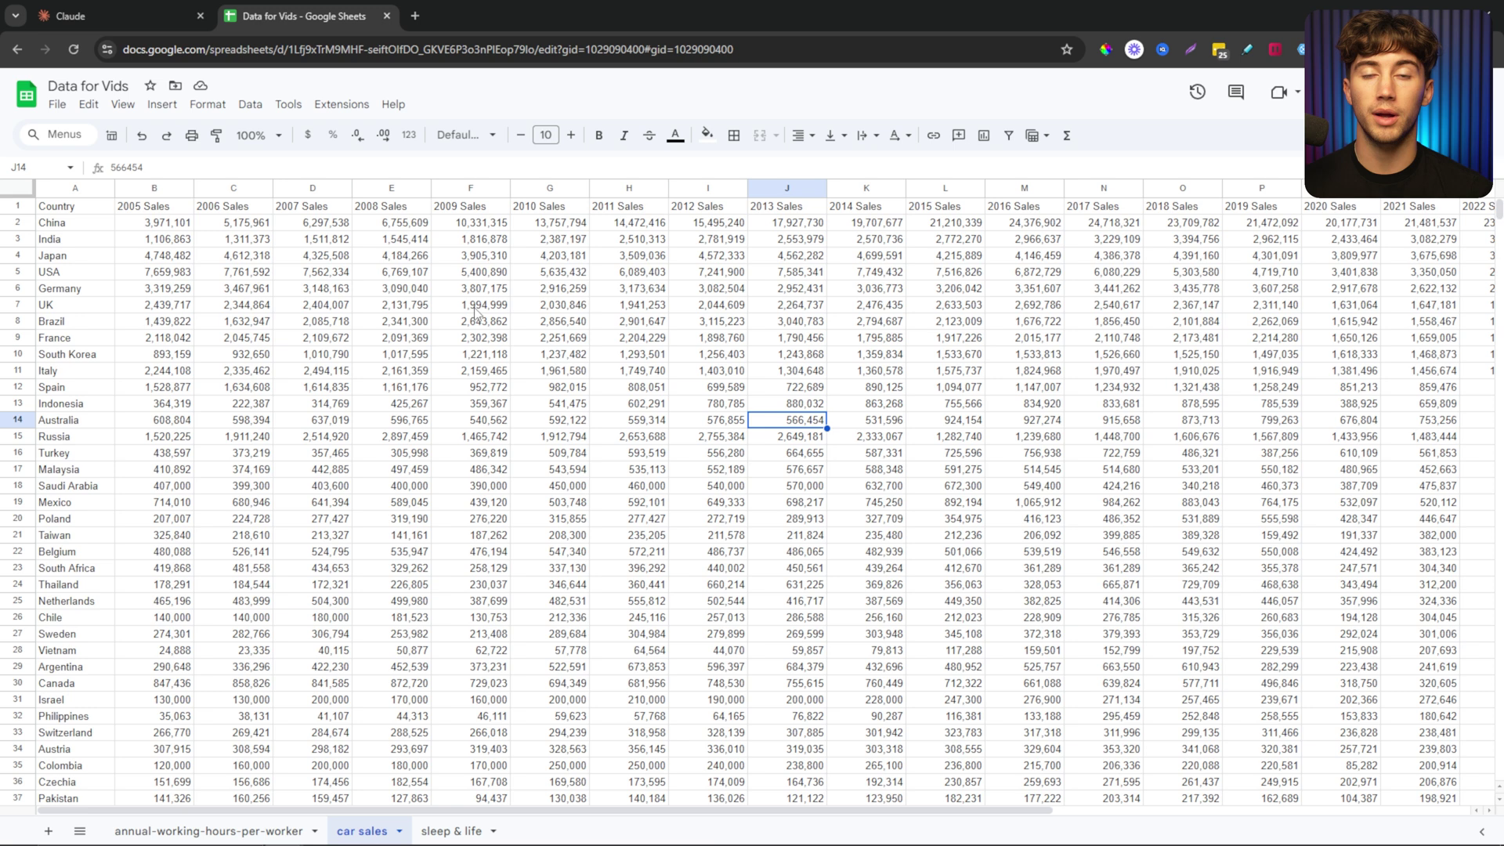
Go over the top-5 selling countries and 2021 parts of the prompt in full-screen Claude
{"action": "left_click", "coordinate": [124, 12]}
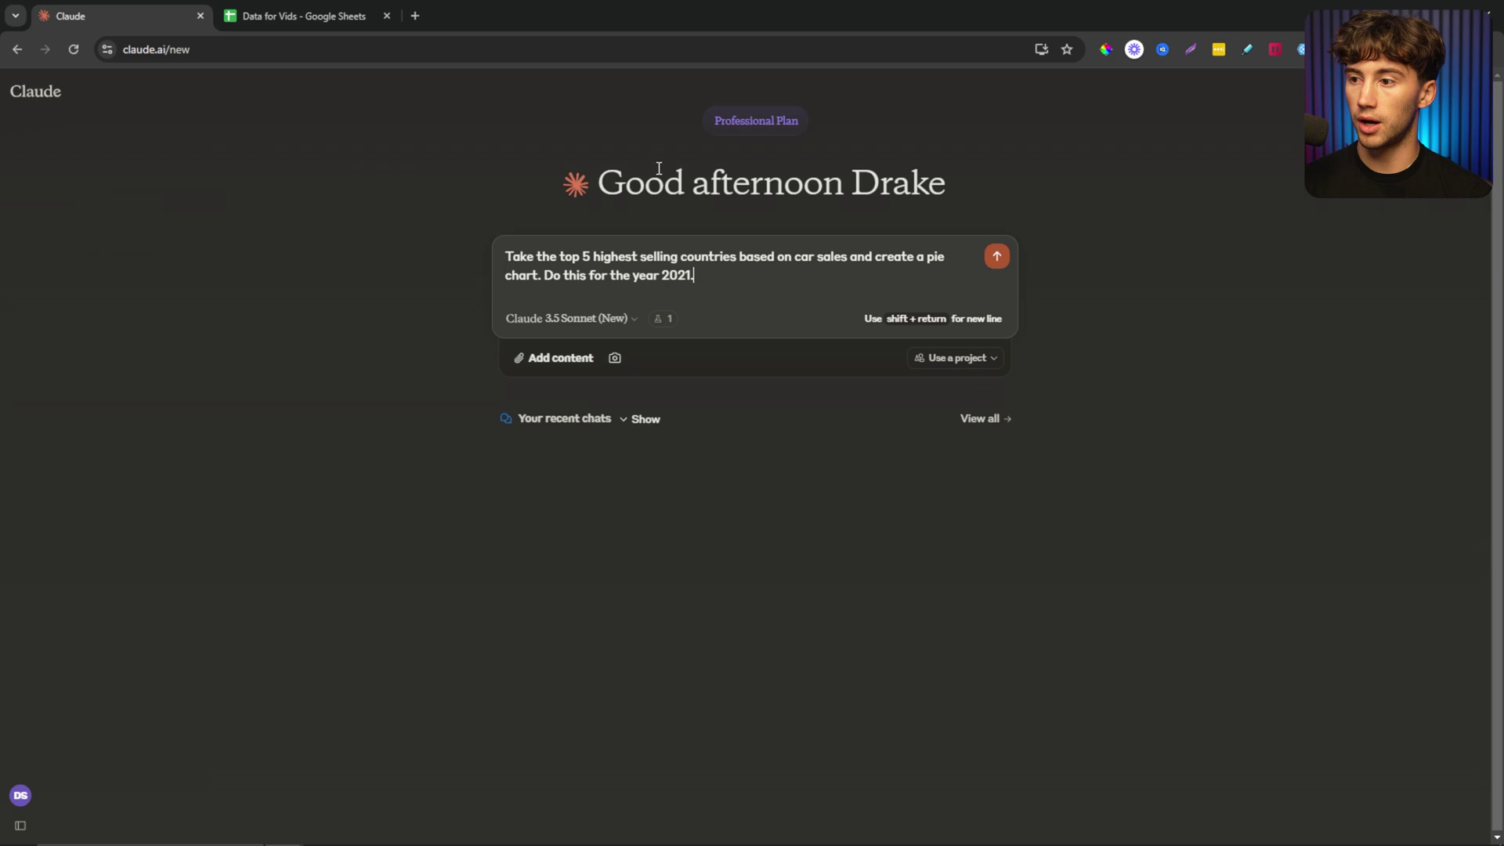
{"action": "key", "text": "F11"}
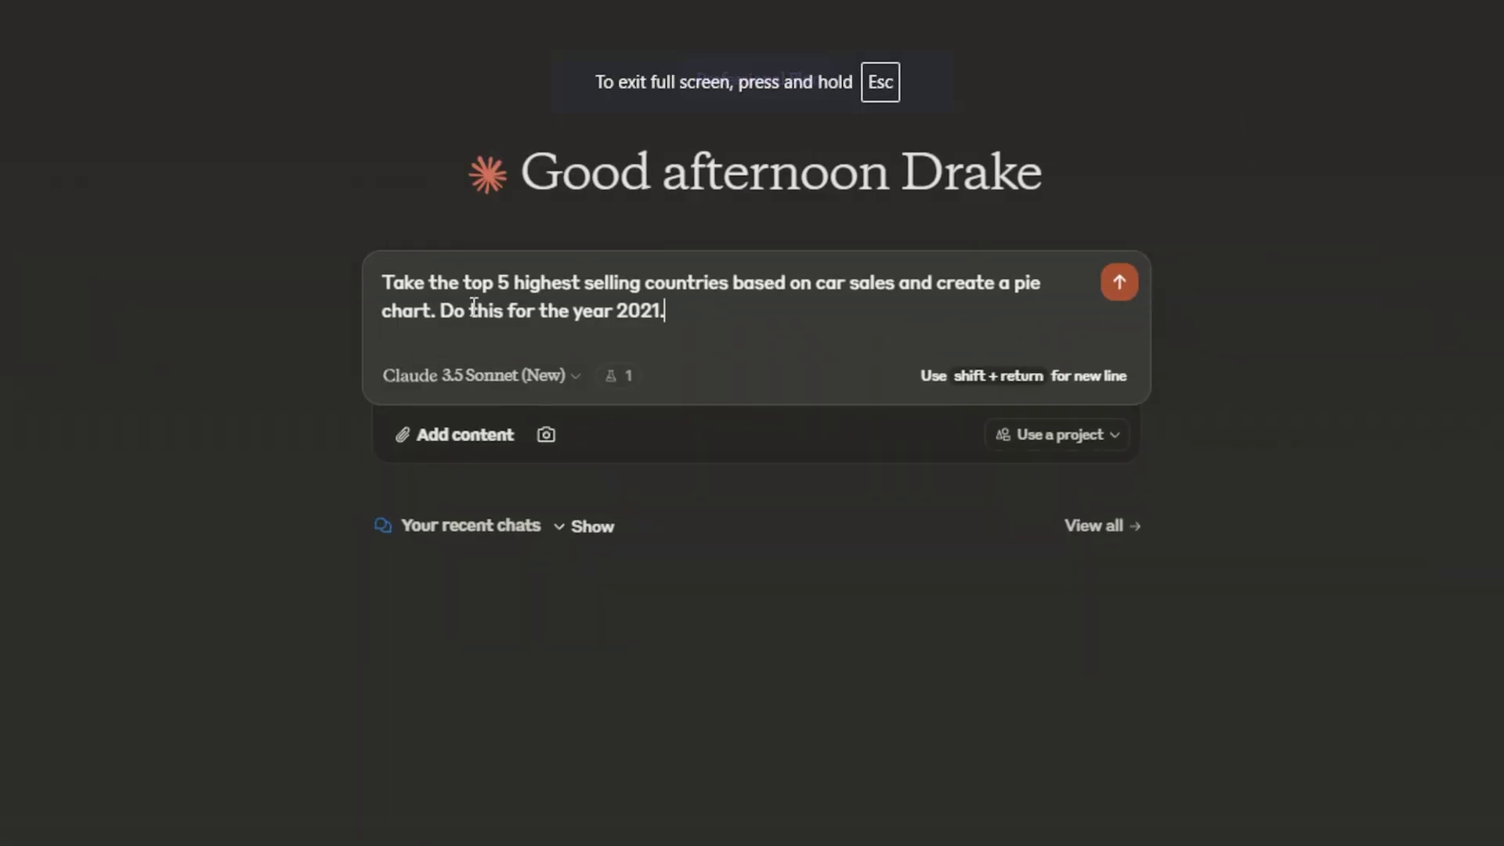
{"action": "left_click_drag", "start_coordinate": [597, 288], "coordinate": [899, 300]}
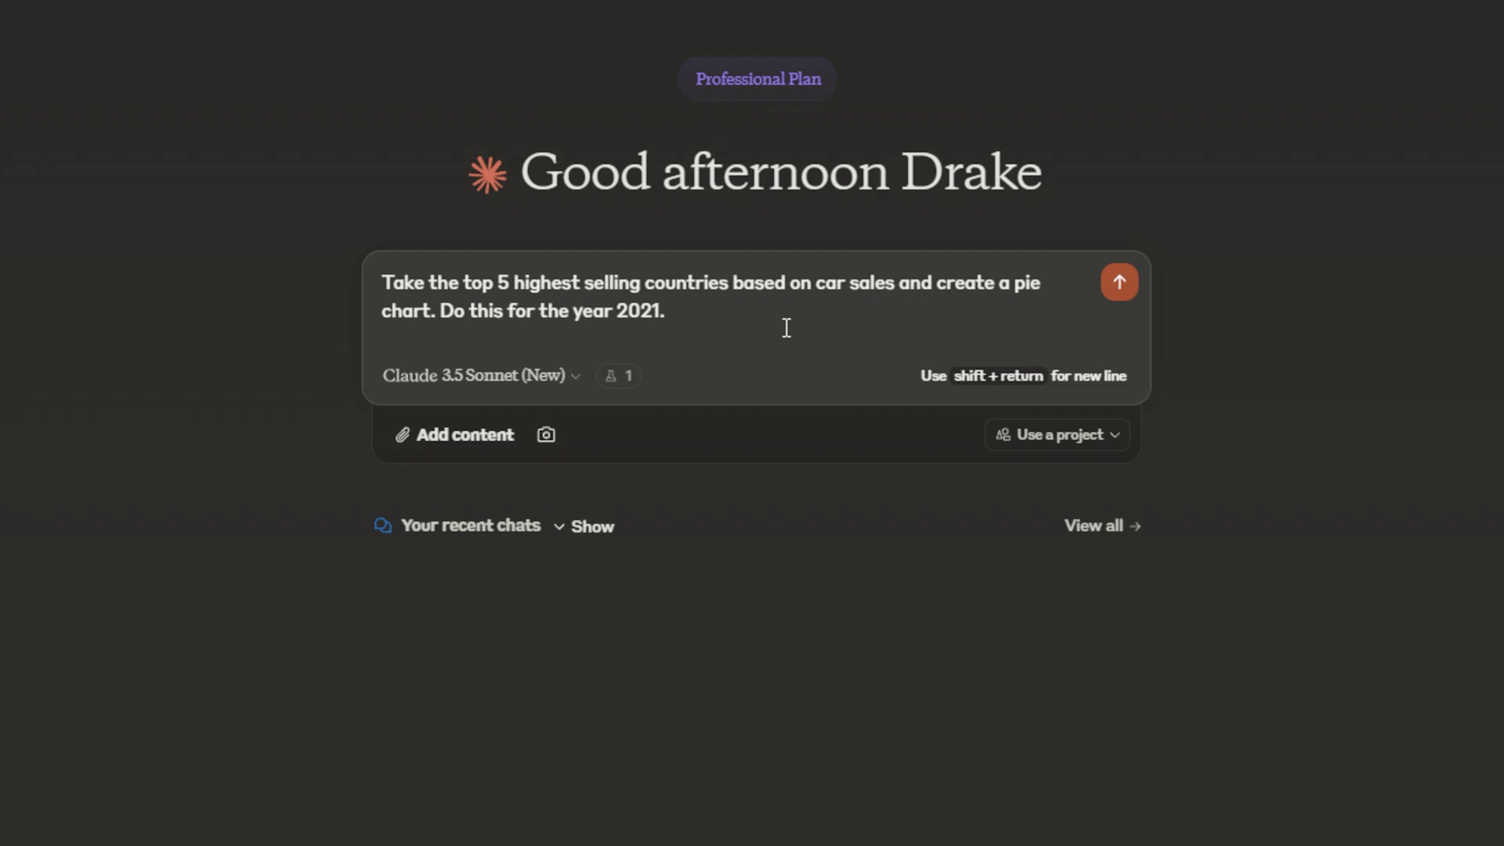
{"action": "left_click", "coordinate": [625, 319]}
{"action": "left_click_drag", "start_coordinate": [448, 315], "coordinate": [715, 319]}
{"action": "left_click", "coordinate": [718, 320]}
{"action": "left_click_drag", "start_coordinate": [493, 282], "coordinate": [609, 282]}
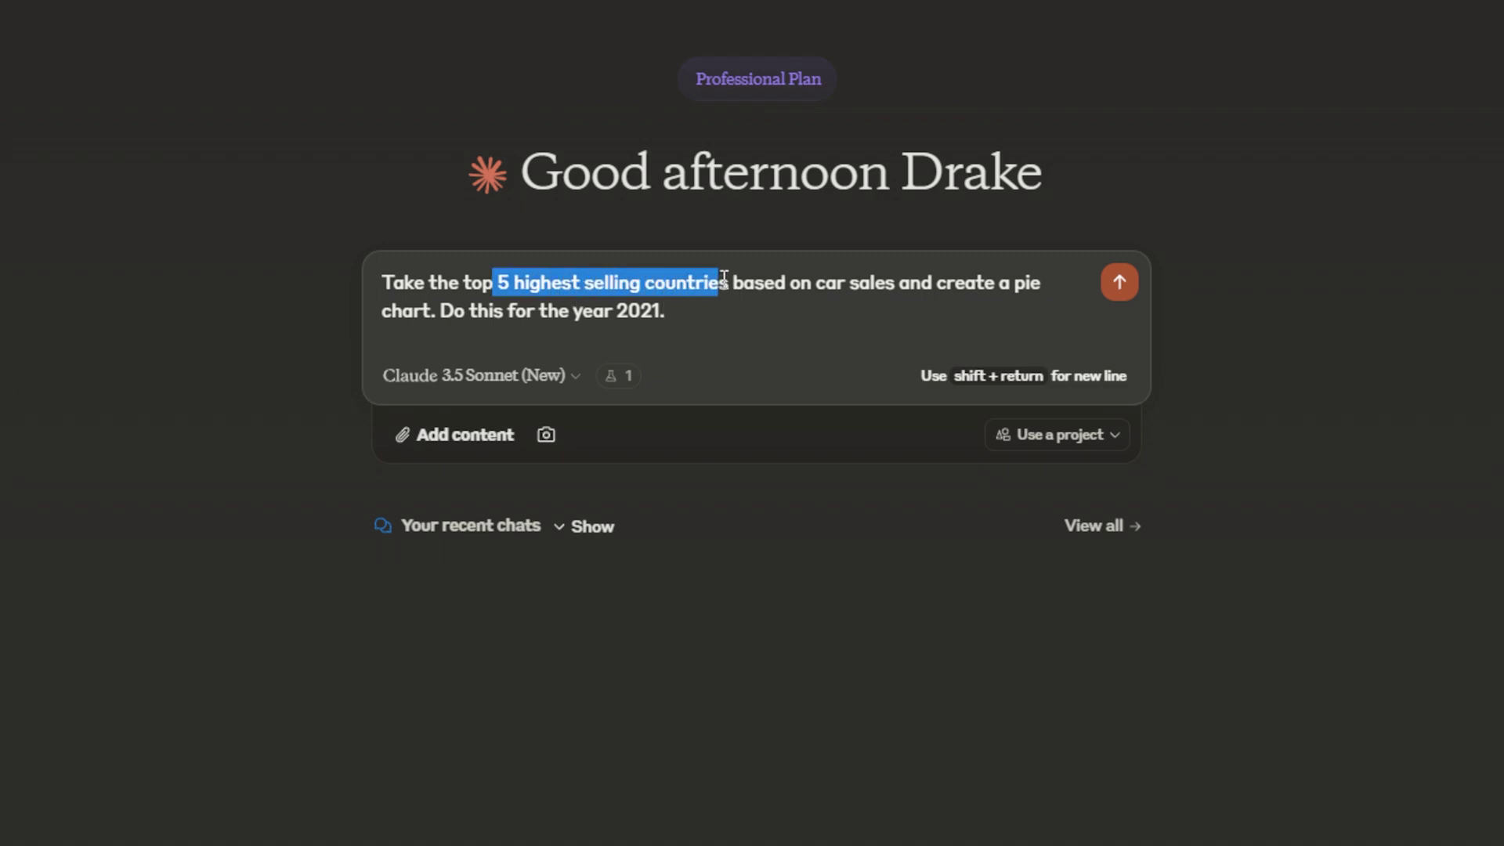
{"action": "left_click_drag", "start_coordinate": [786, 282], "coordinate": [834, 281]}
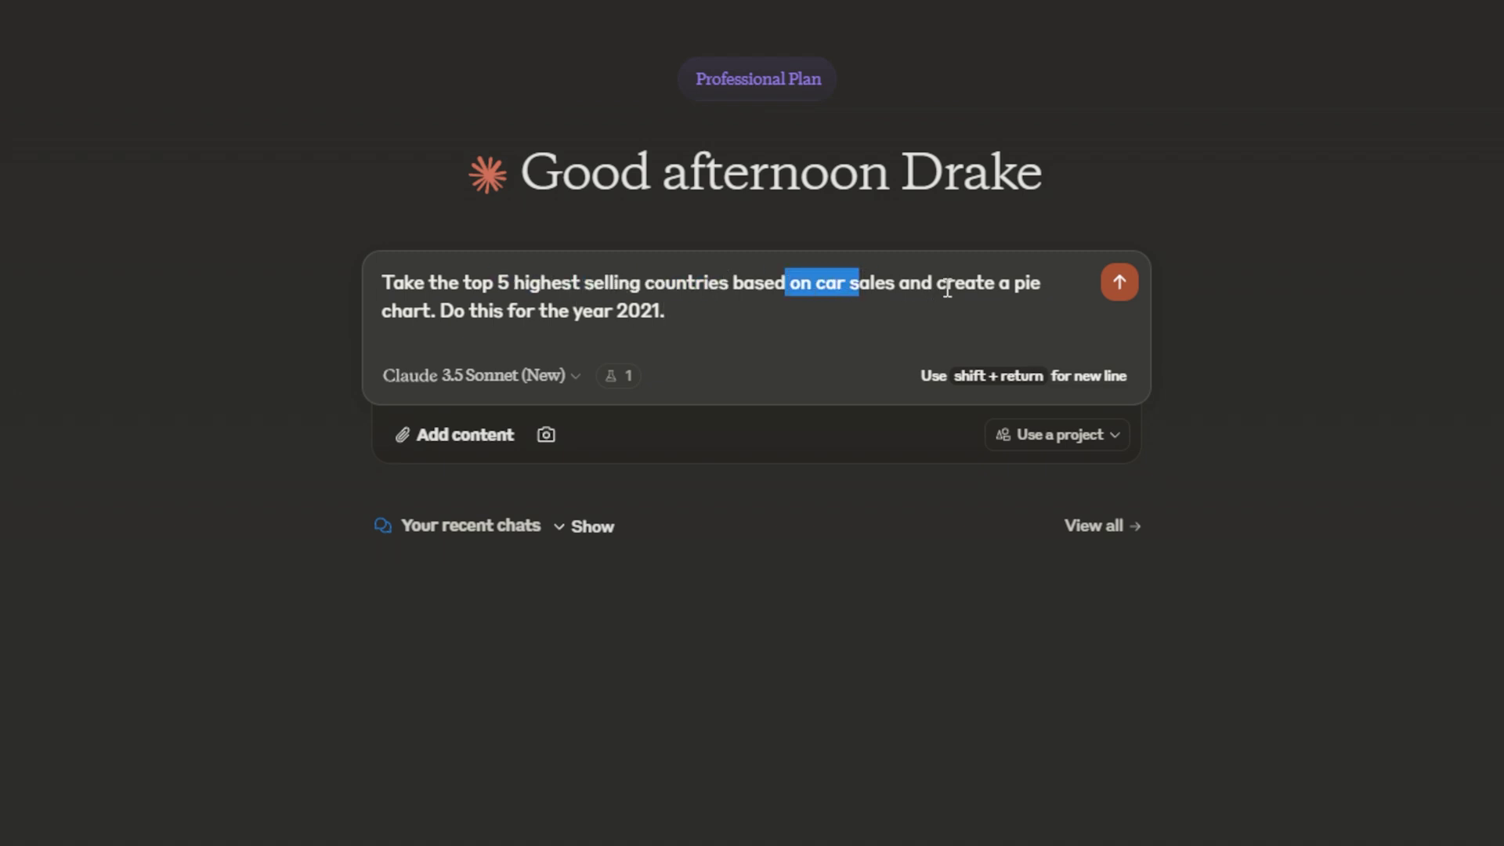
{"action": "left_click", "coordinate": [745, 320]}
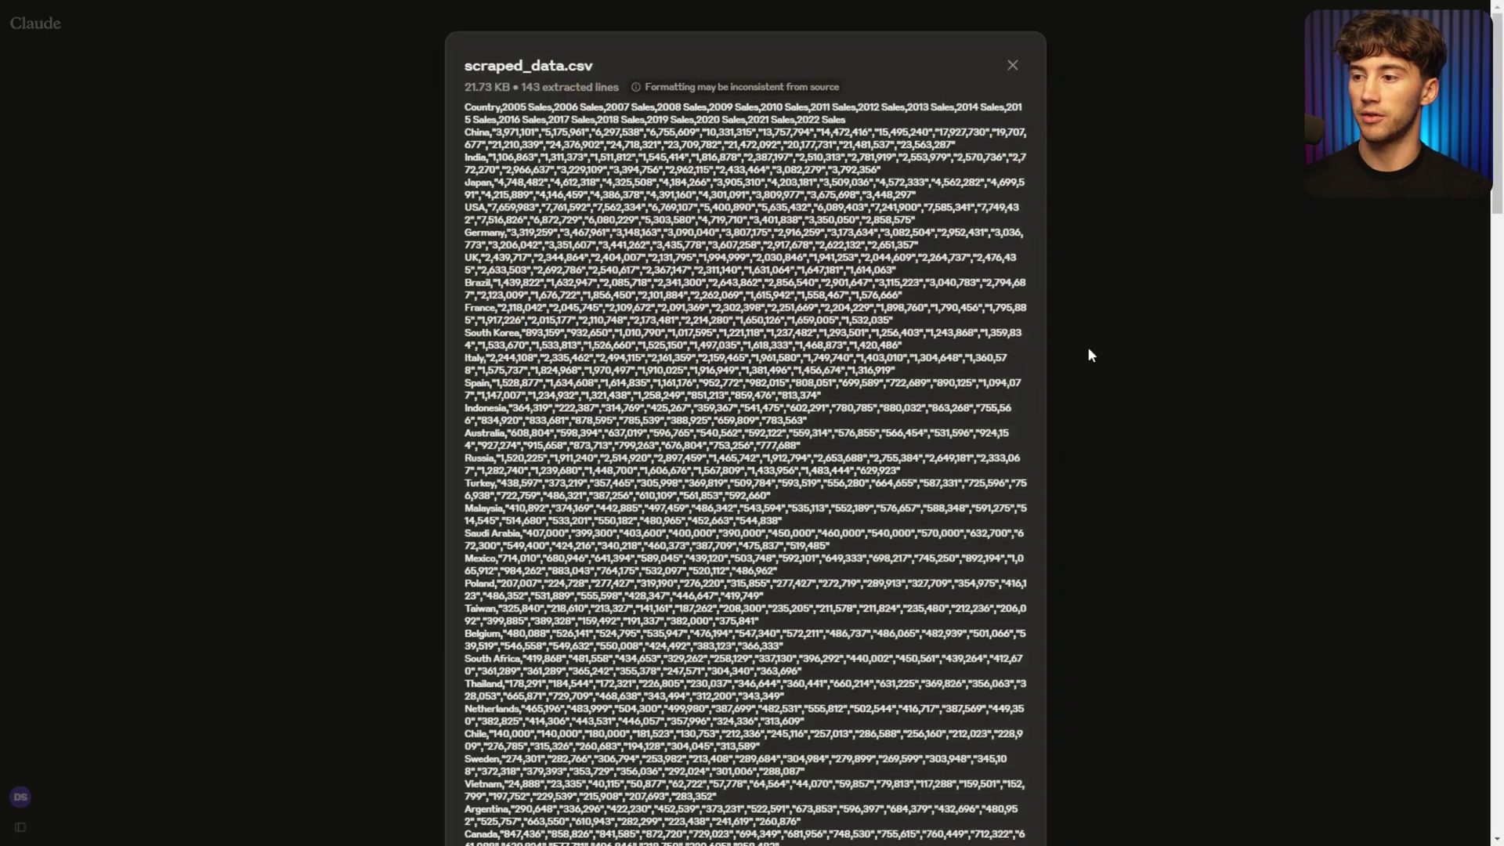
Close the scraped_data CSV preview and send the pie-chart request with the file
{"action": "scroll", "coordinate": [787, 371], "scroll_direction": "down", "scroll_amount": 20}
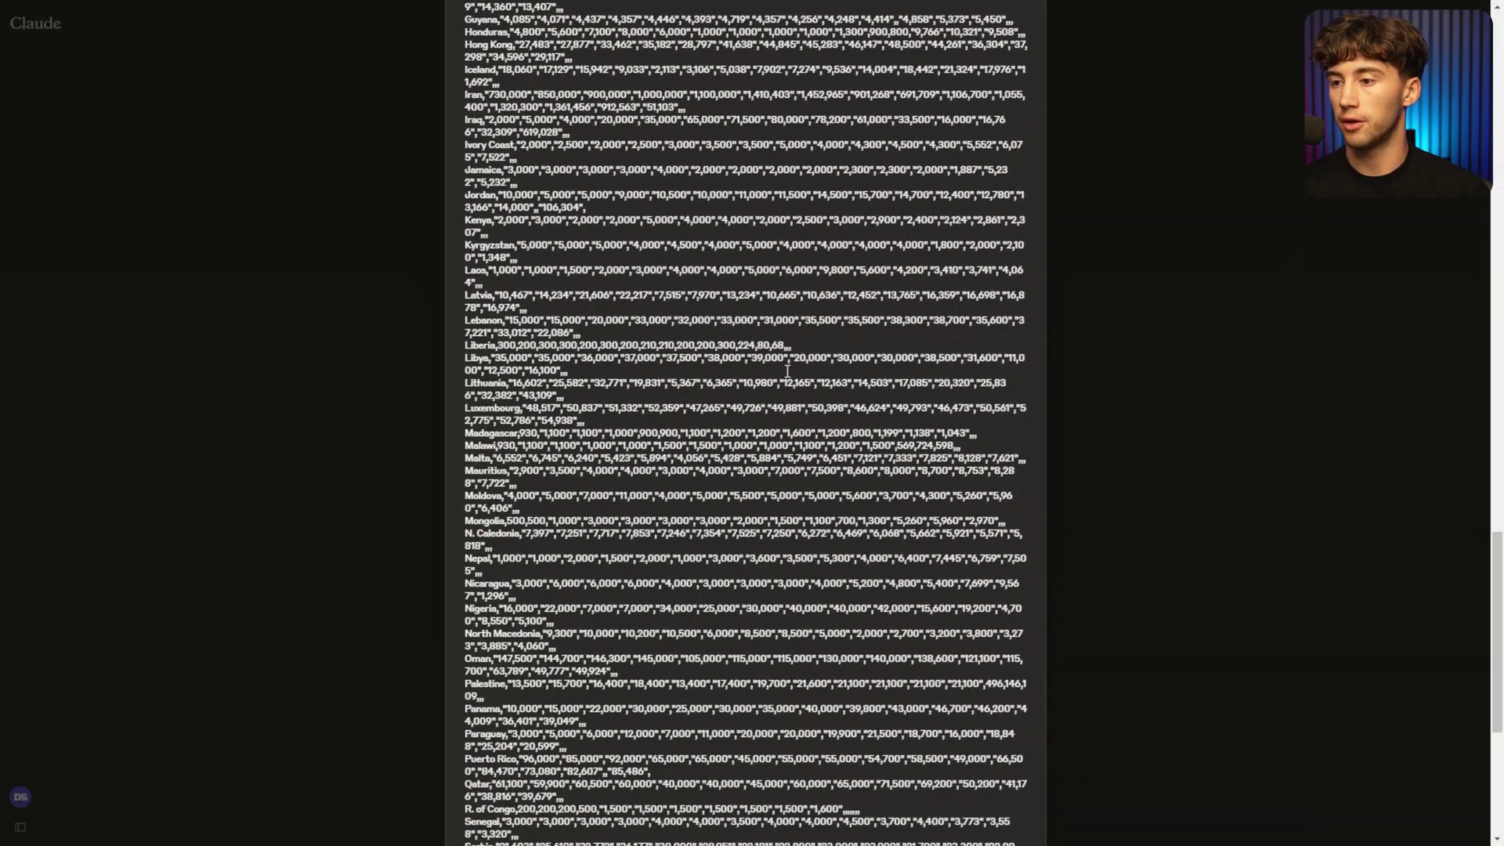
{"action": "scroll", "coordinate": [788, 371], "scroll_direction": "down", "scroll_amount": 5}
{"action": "left_click", "coordinate": [1189, 302]}
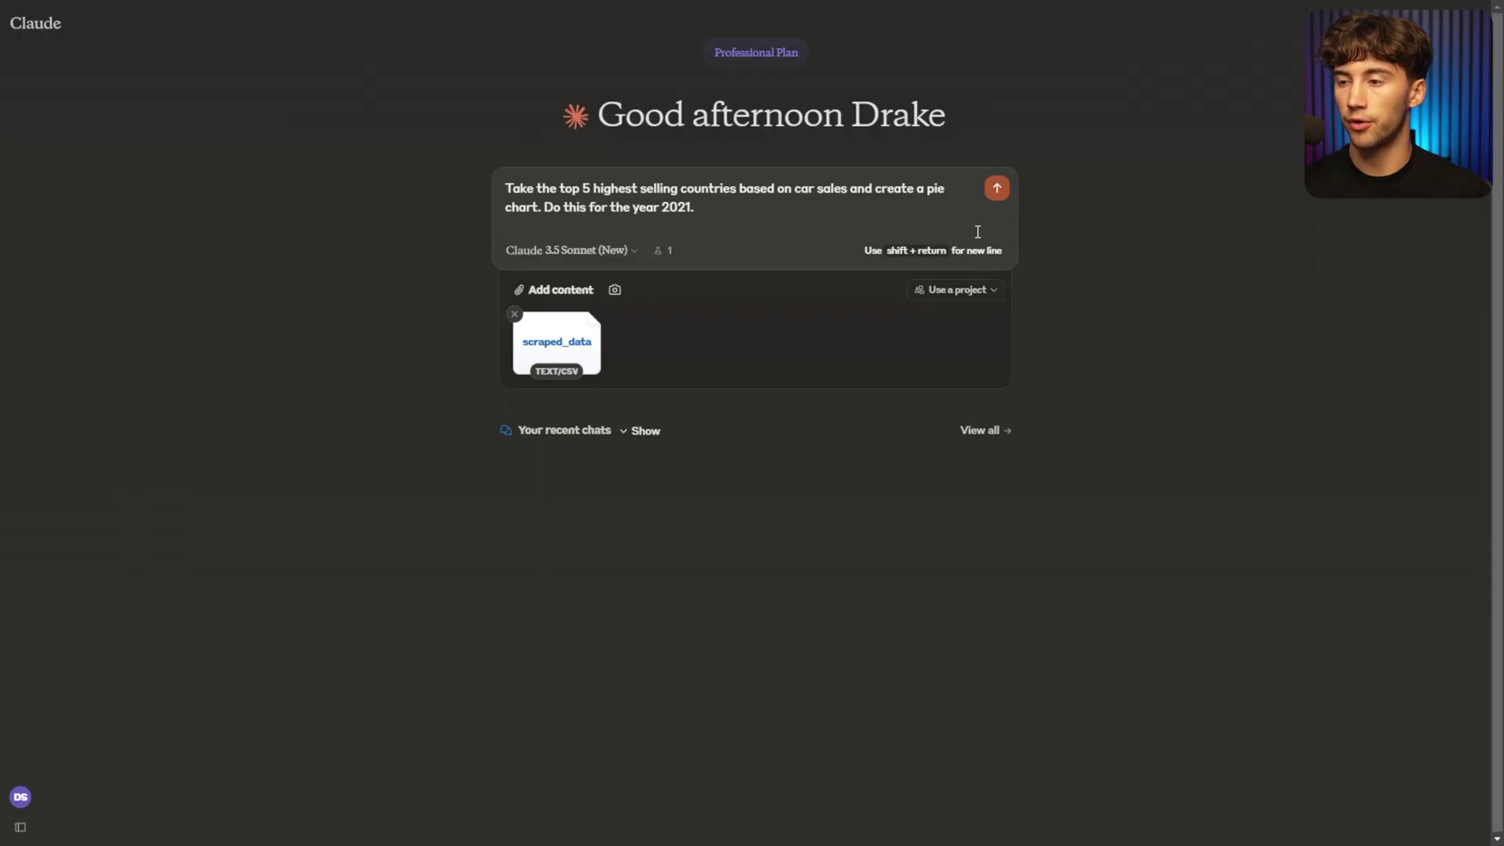
{"action": "left_click", "coordinate": [997, 190]}
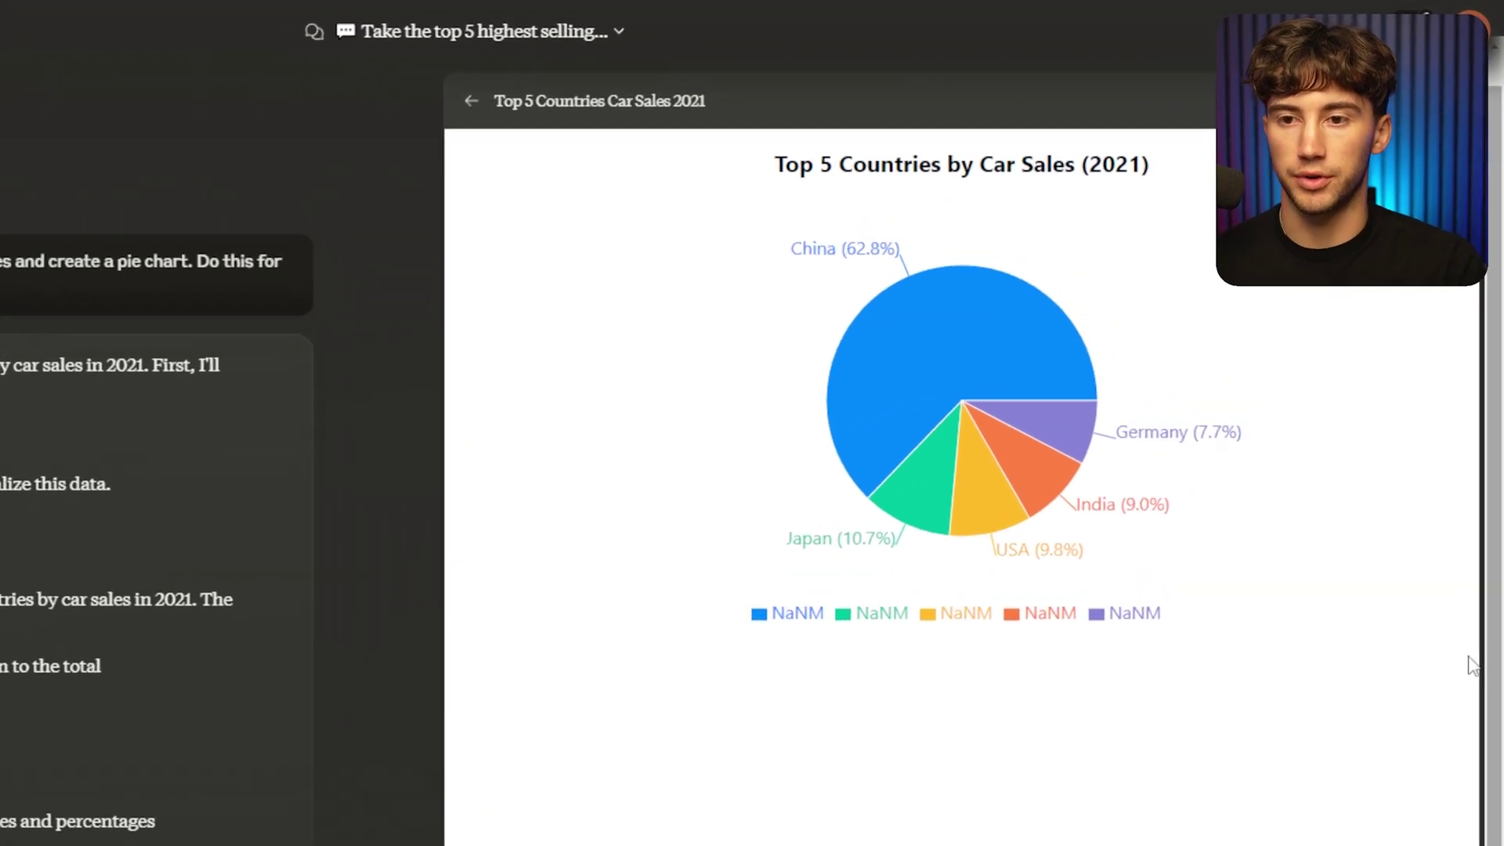
Point out the broken NaNM legend labels and the Germany (7.7%) slice label
{"action": "left_click_drag", "start_coordinate": [994, 429], "coordinate": [1152, 439]}
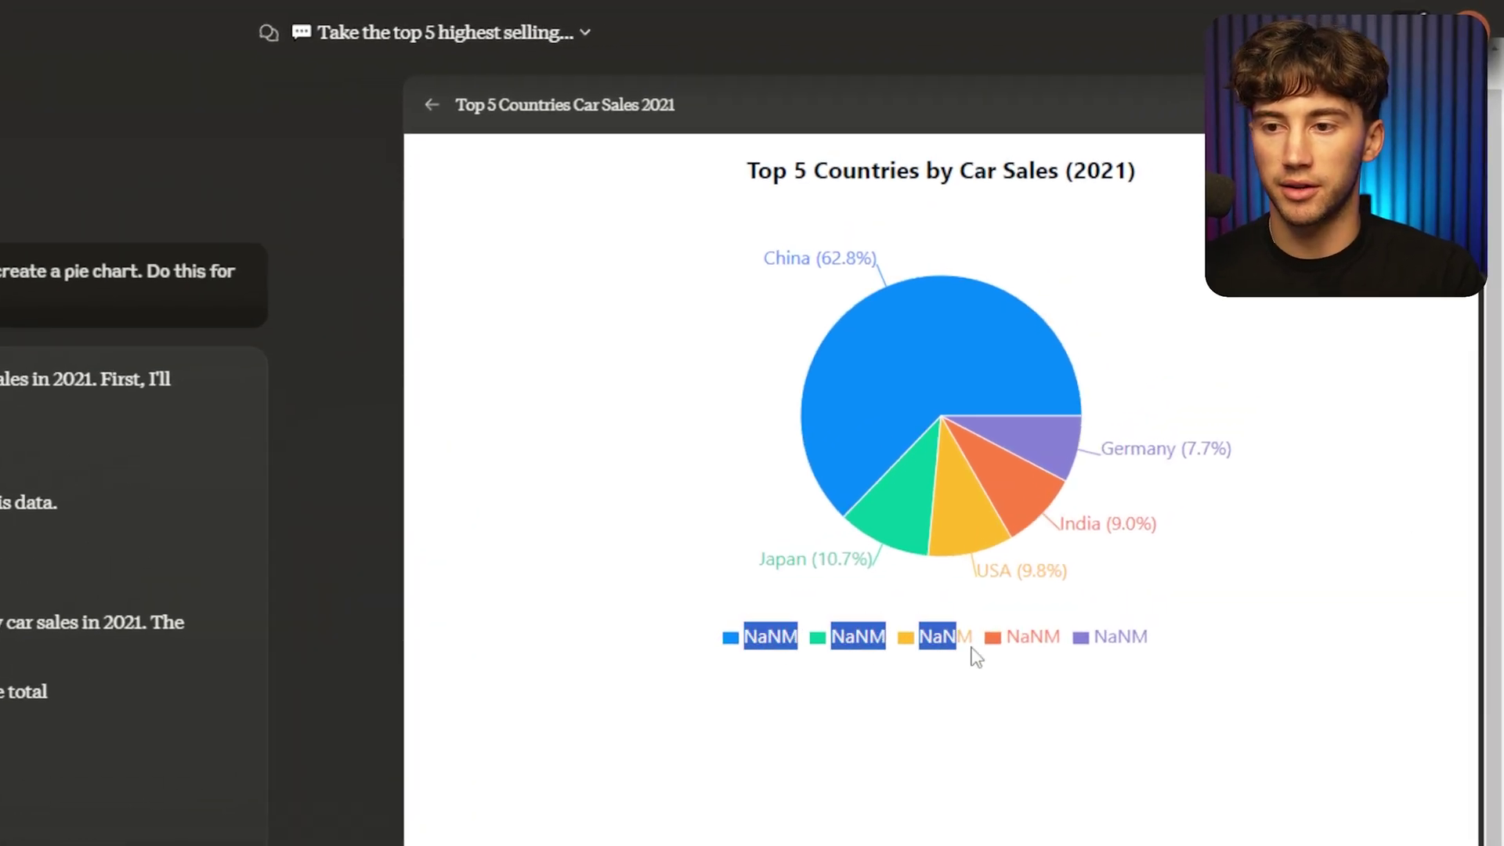
{"action": "left_click_drag", "start_coordinate": [976, 656], "coordinate": [1182, 655]}
{"action": "left_click", "coordinate": [1229, 669]}
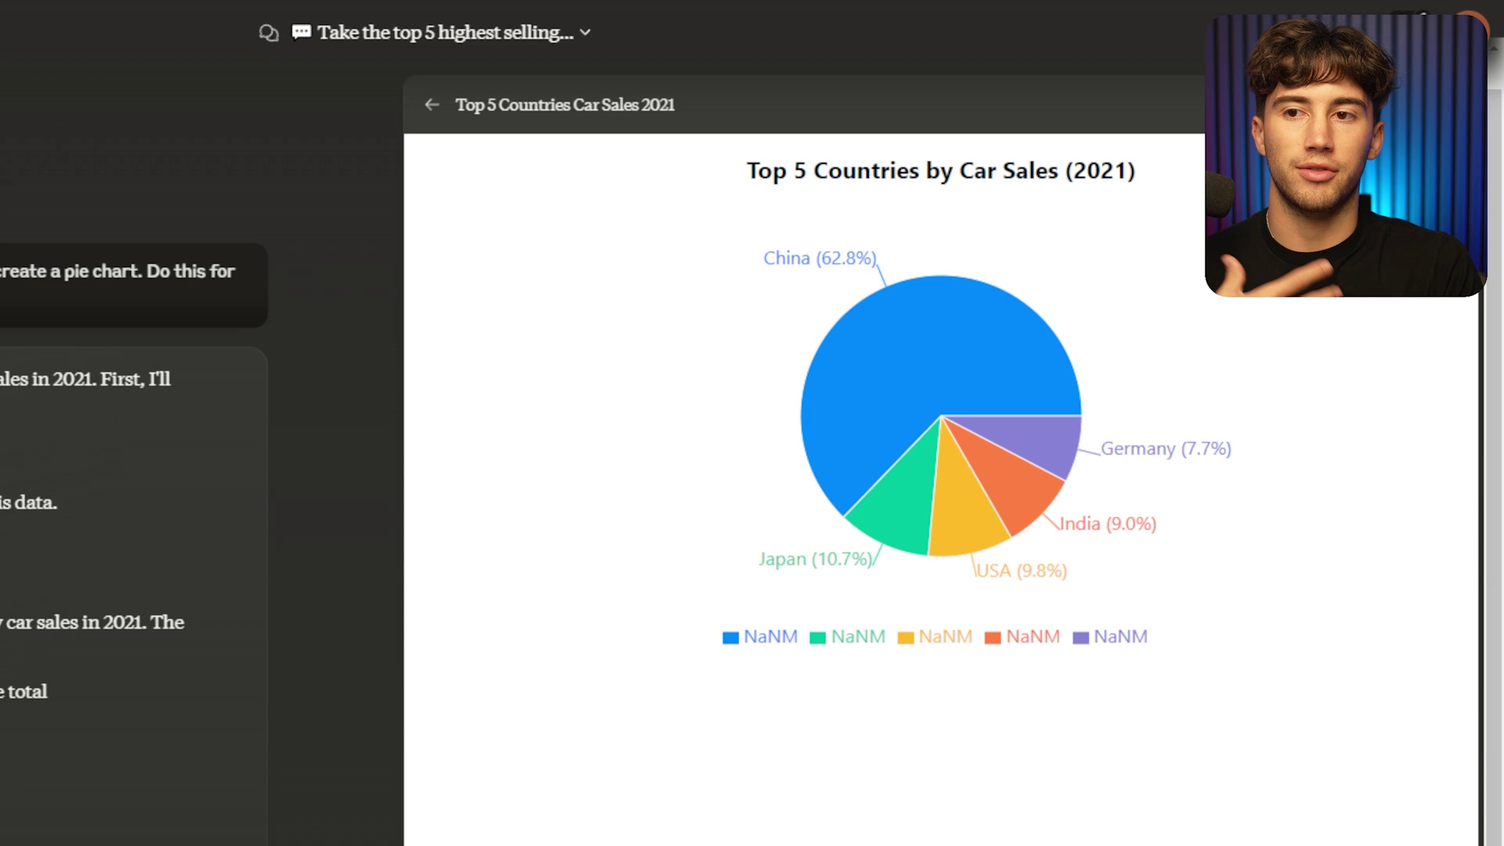
{"action": "triple_click", "coordinate": [1166, 448]}
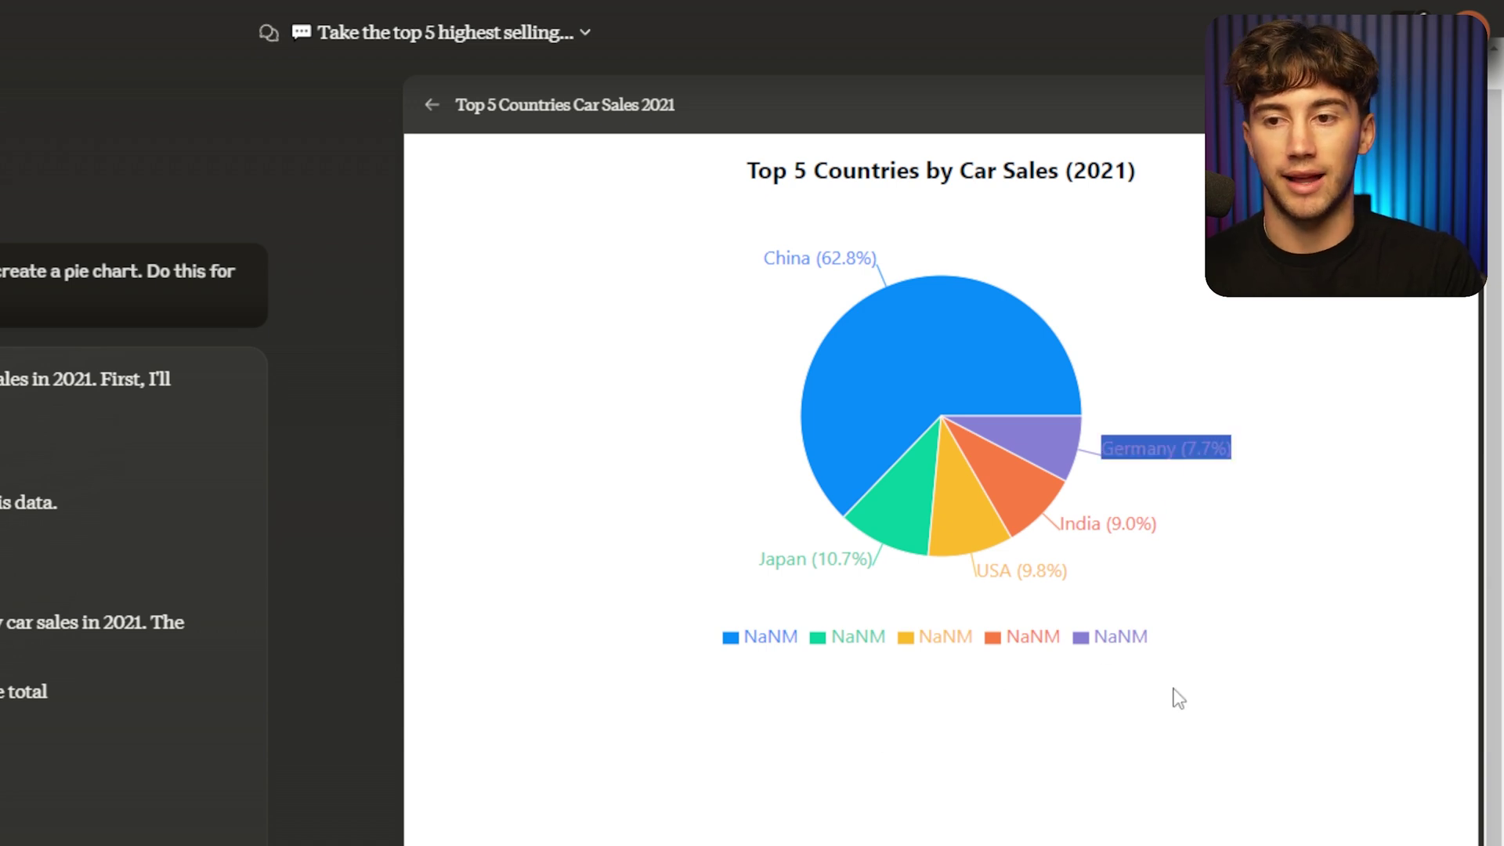
{"action": "left_click_drag", "start_coordinate": [1134, 642], "coordinate": [632, 643]}
{"action": "left_click", "coordinate": [1135, 689]}
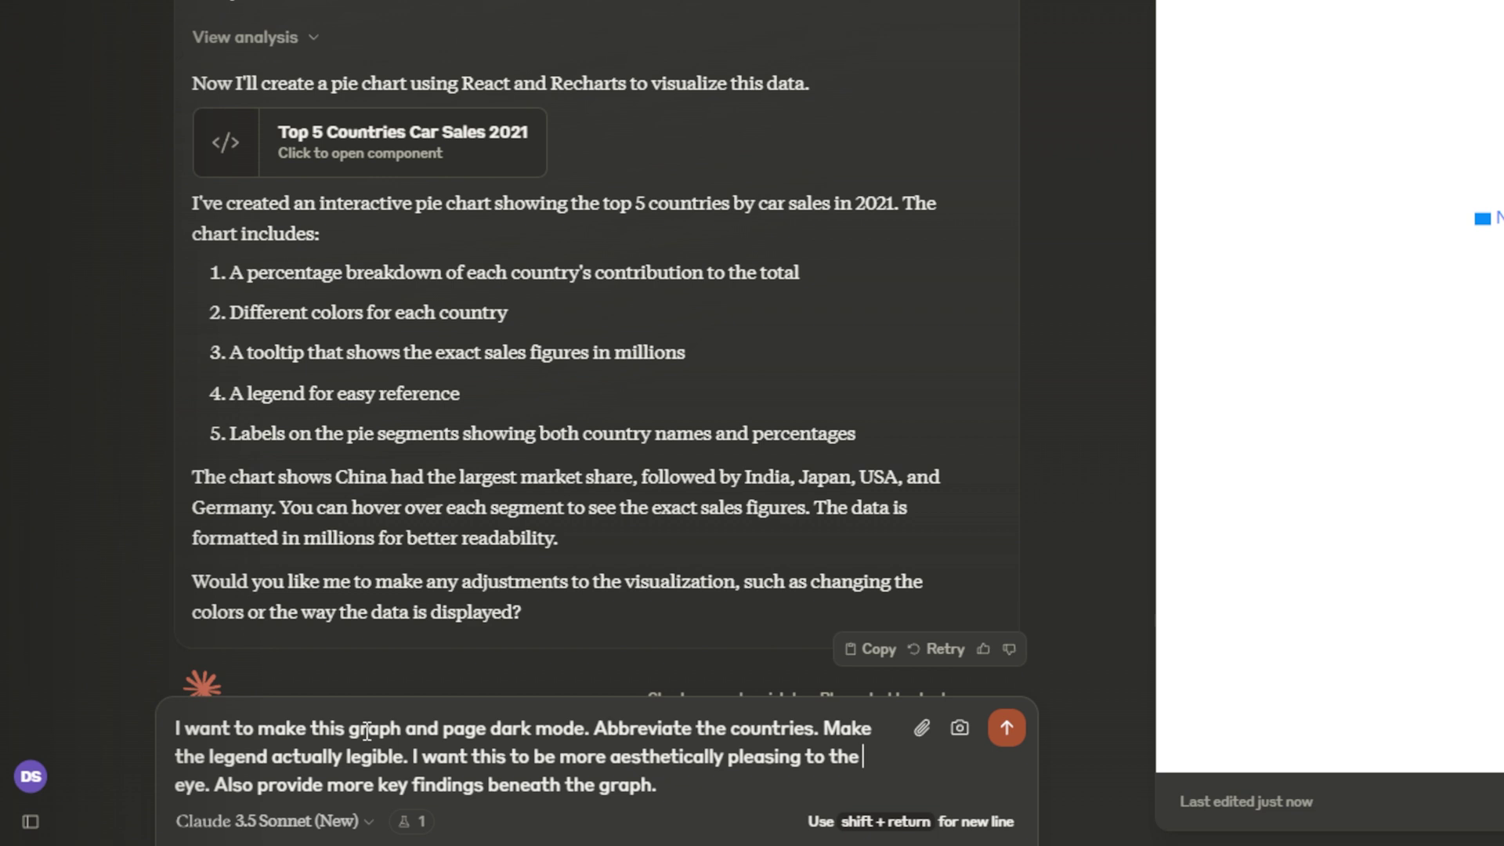
Send the follow-up asking for dark mode, abbreviated countries, a legible legend and more key findings
{"action": "left_click_drag", "start_coordinate": [607, 728], "coordinate": [817, 727]}
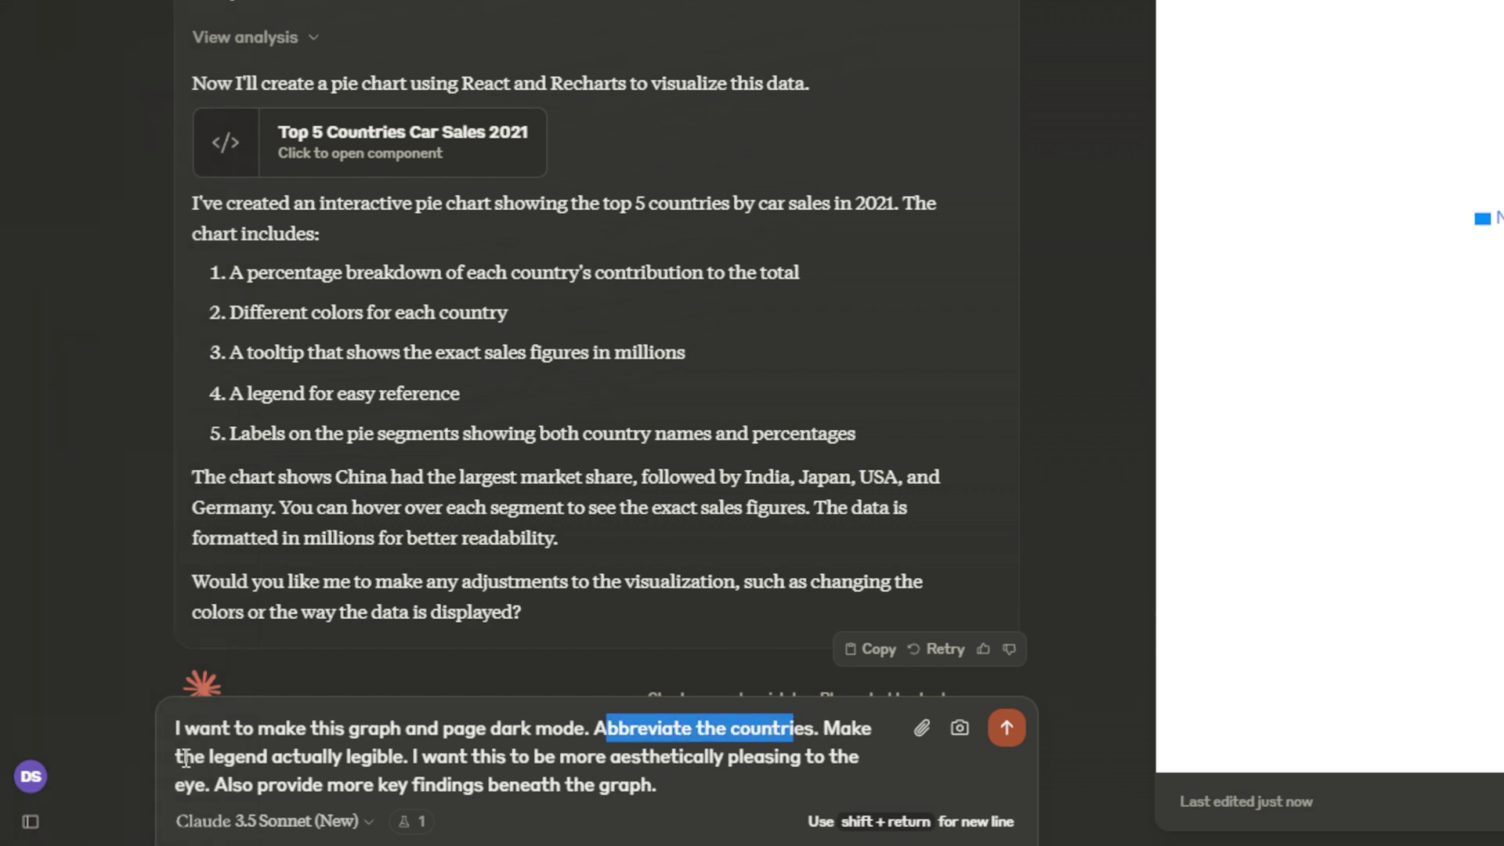
{"action": "left_click_drag", "start_coordinate": [205, 757], "coordinate": [382, 753]}
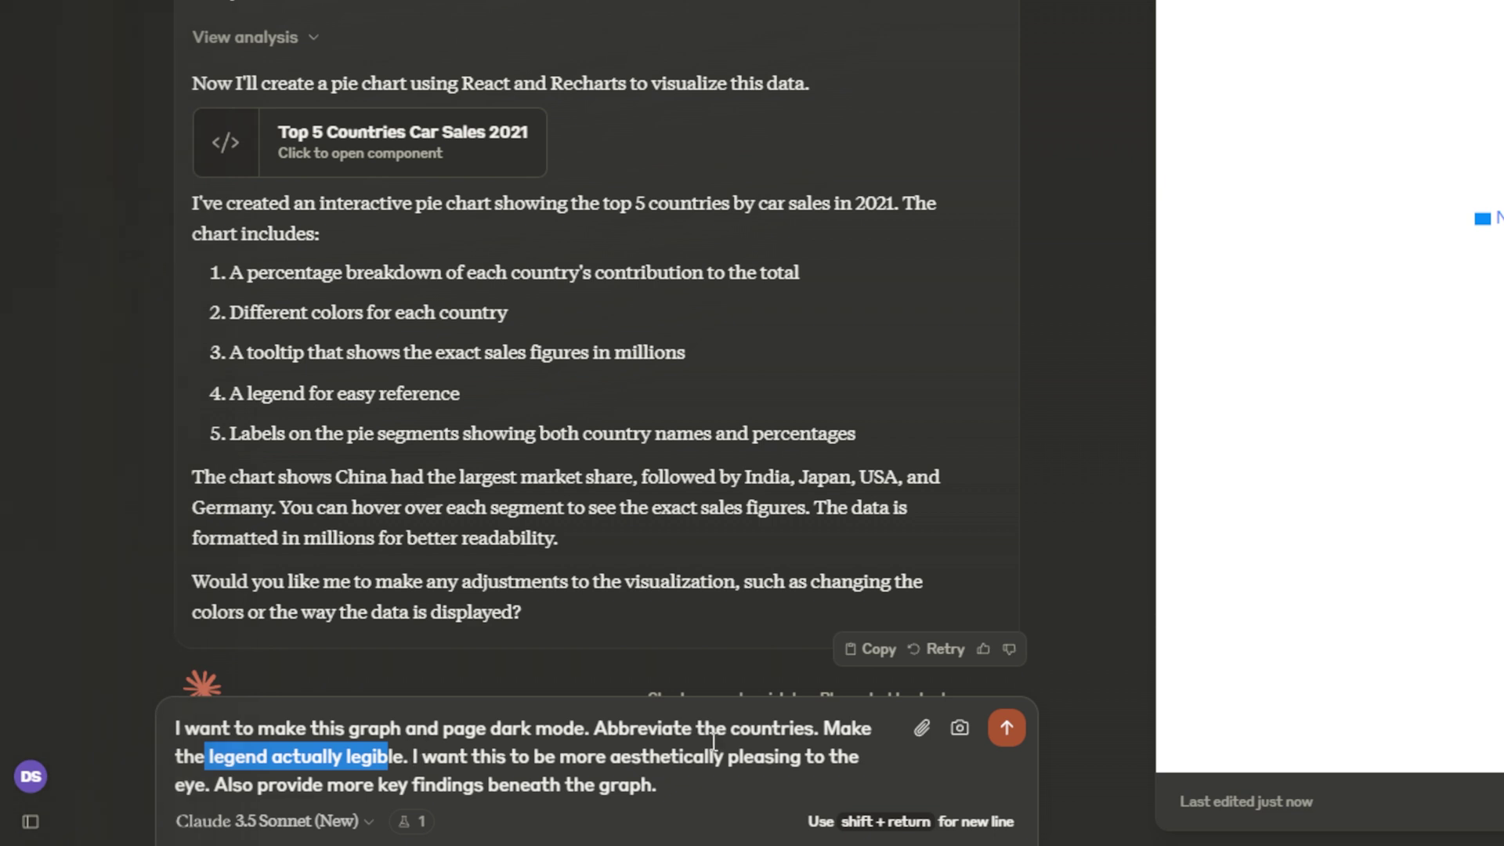
{"action": "left_click_drag", "start_coordinate": [218, 782], "coordinate": [694, 778]}
{"action": "left_click", "coordinate": [695, 778]}
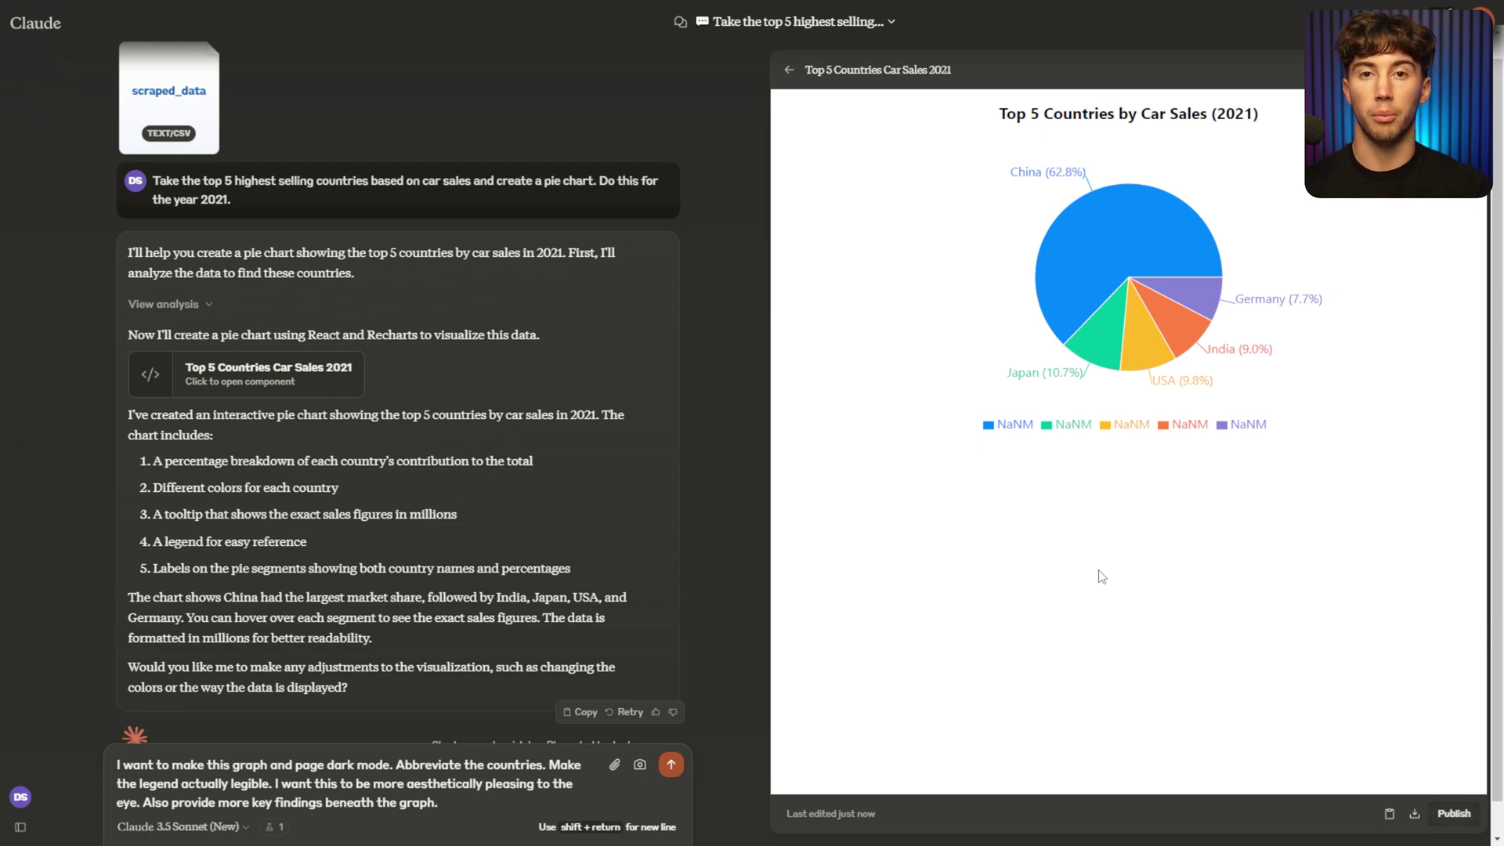
{"action": "left_click_drag", "start_coordinate": [1004, 115], "coordinate": [1259, 139]}
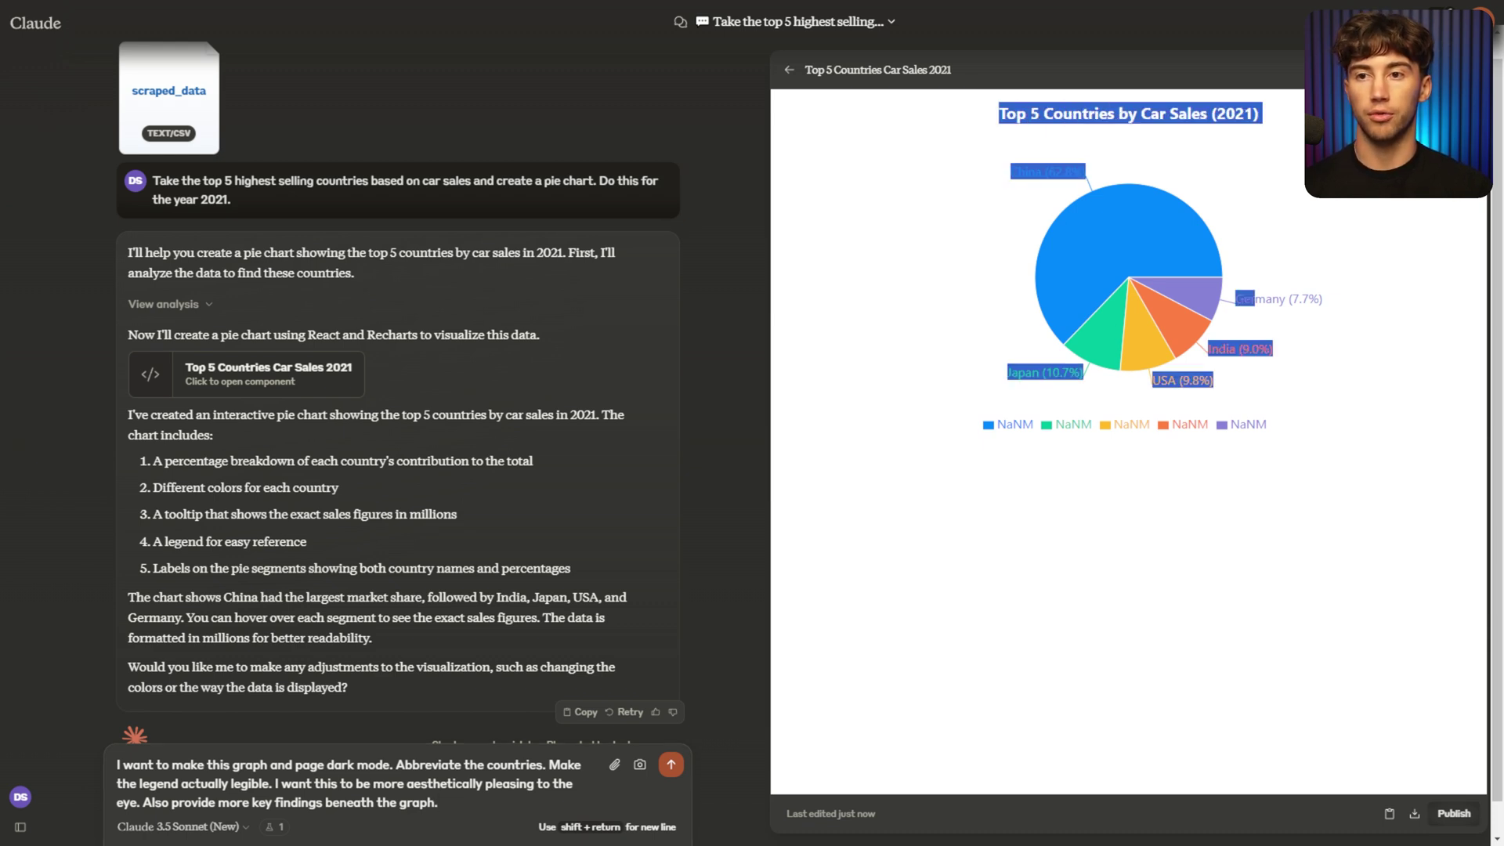
{"action": "left_click", "coordinate": [1289, 607]}
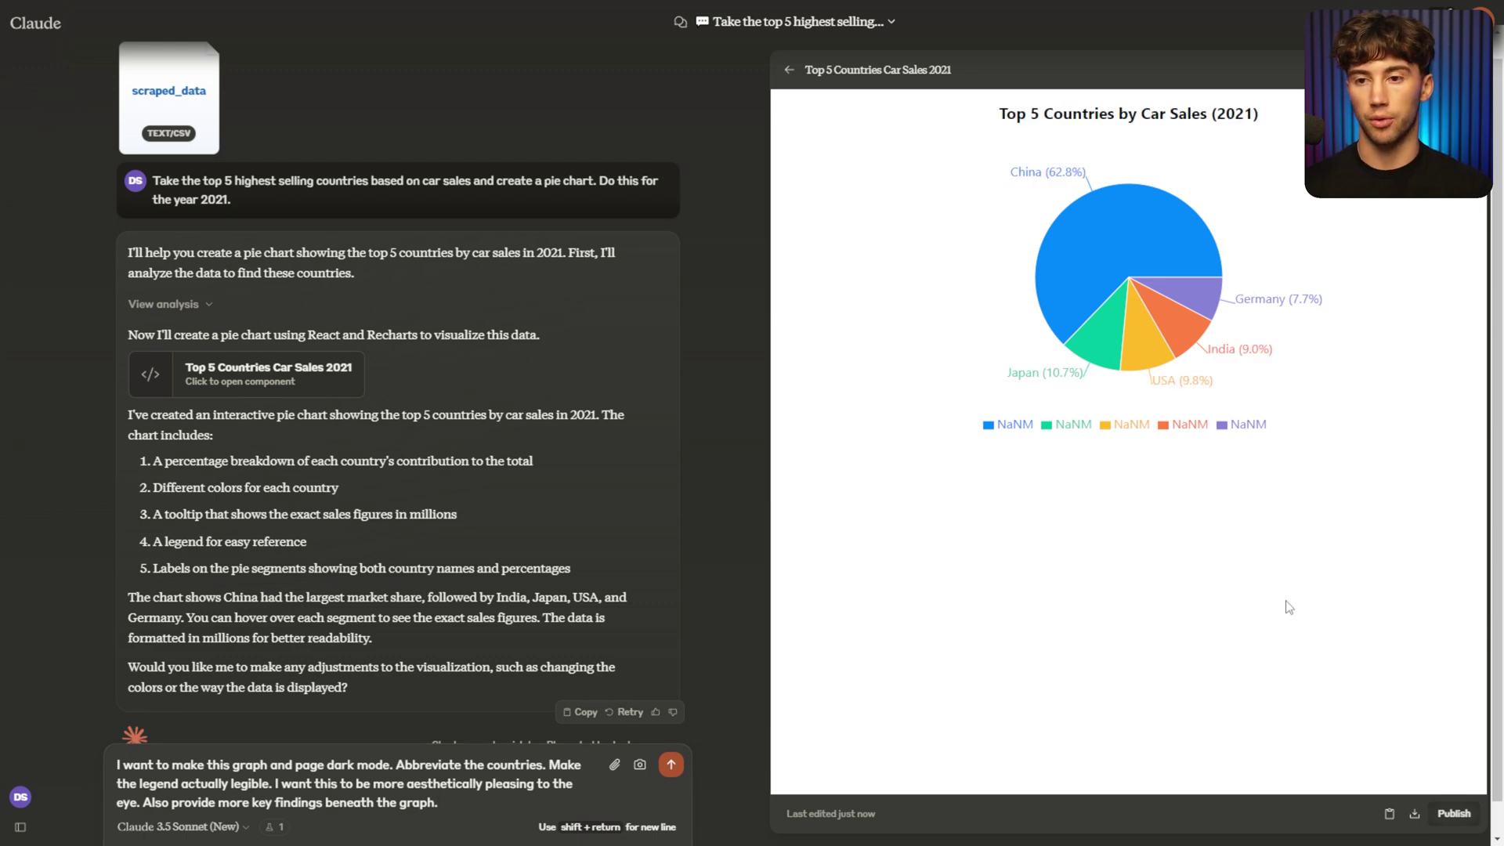
{"action": "left_click", "coordinate": [670, 771]}
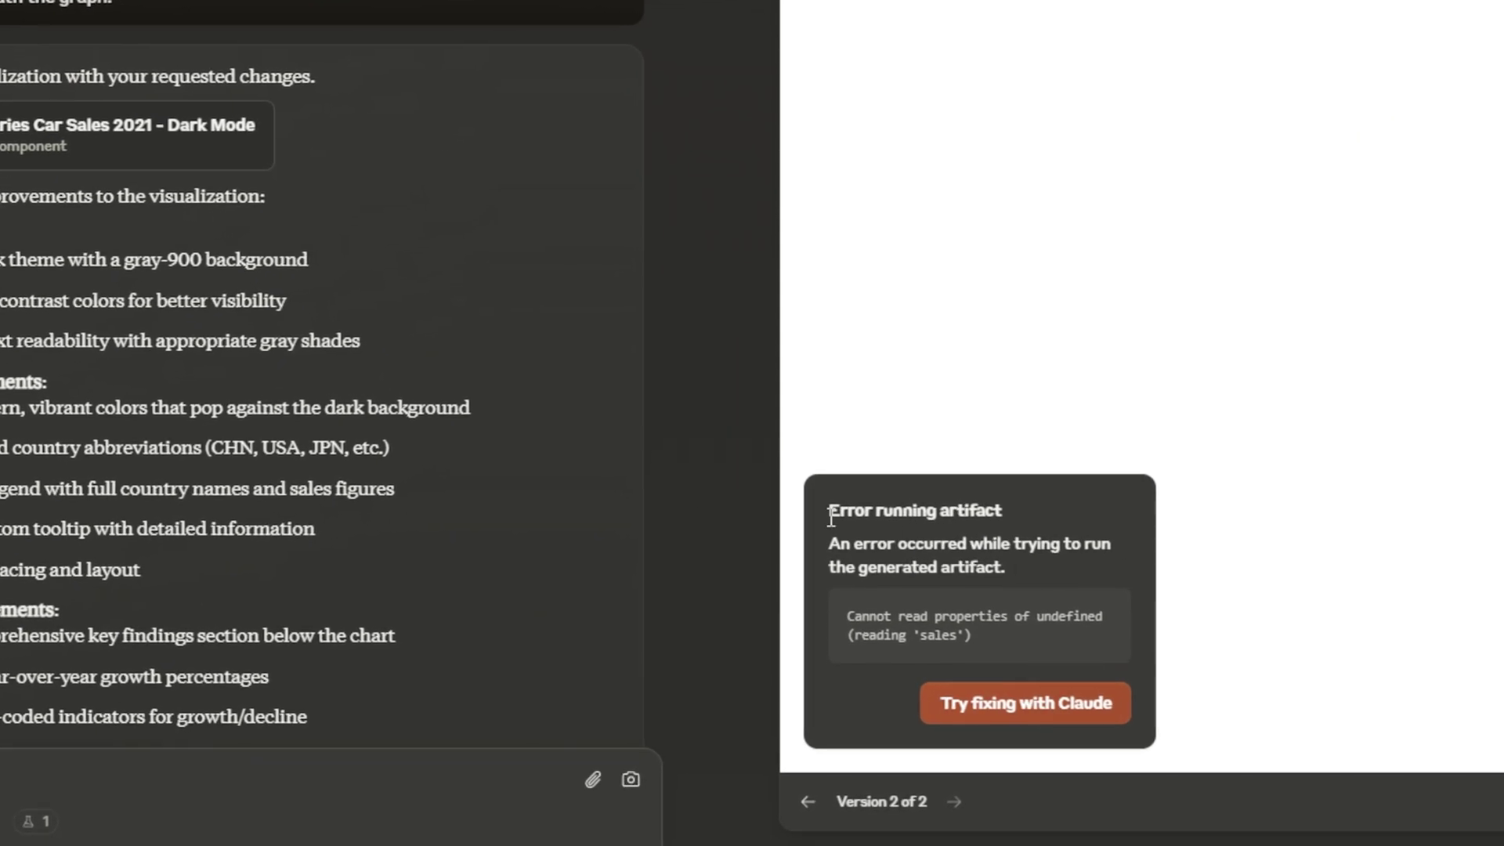
Choose 'Try fixing with Claude' on the 'Error running artifact' message
{"action": "left_click_drag", "start_coordinate": [828, 518], "coordinate": [1003, 521]}
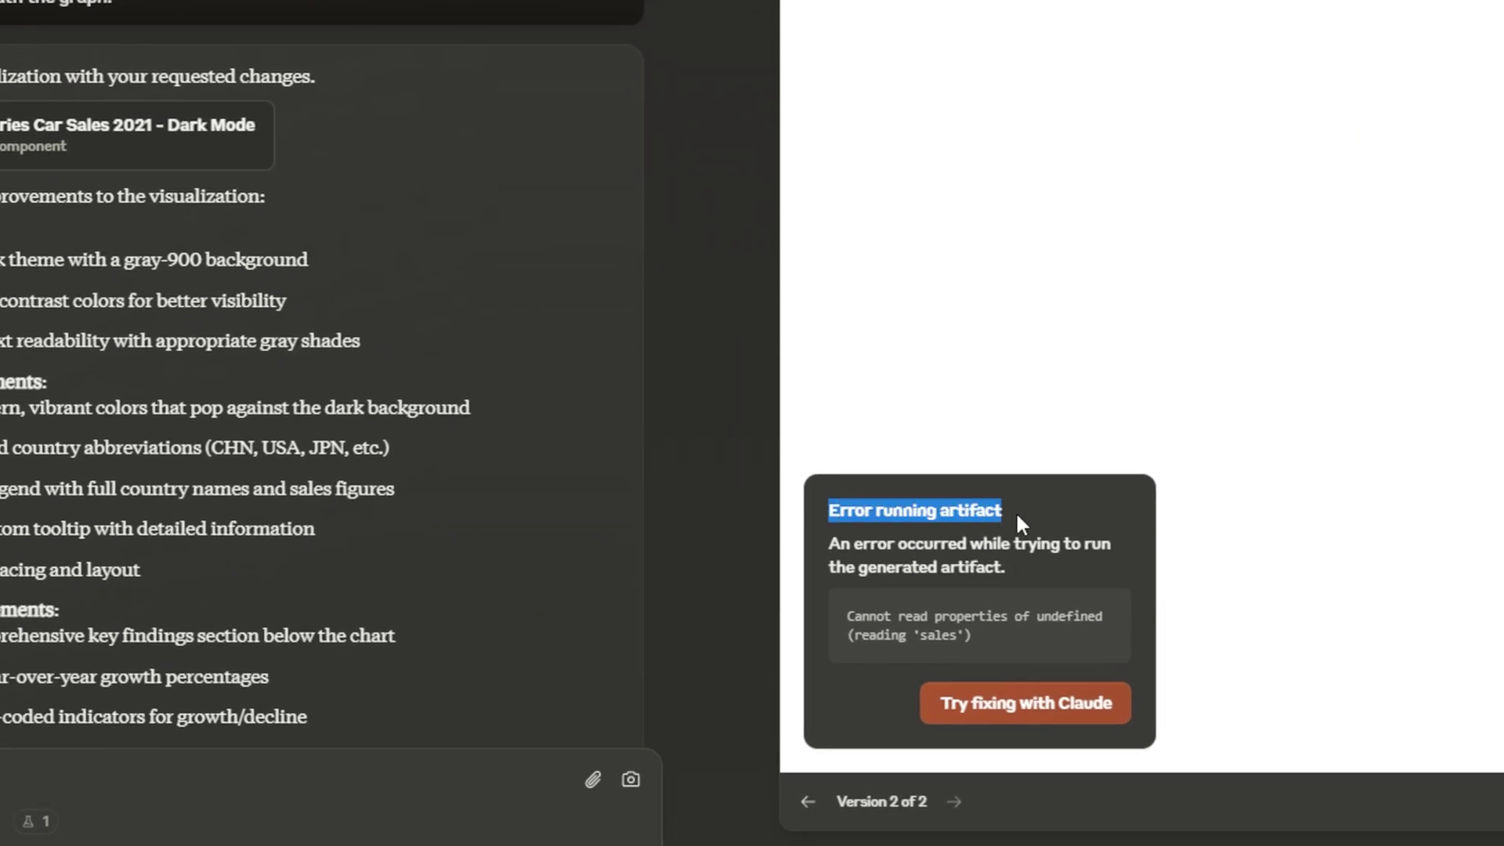
{"action": "left_click", "coordinate": [1025, 516]}
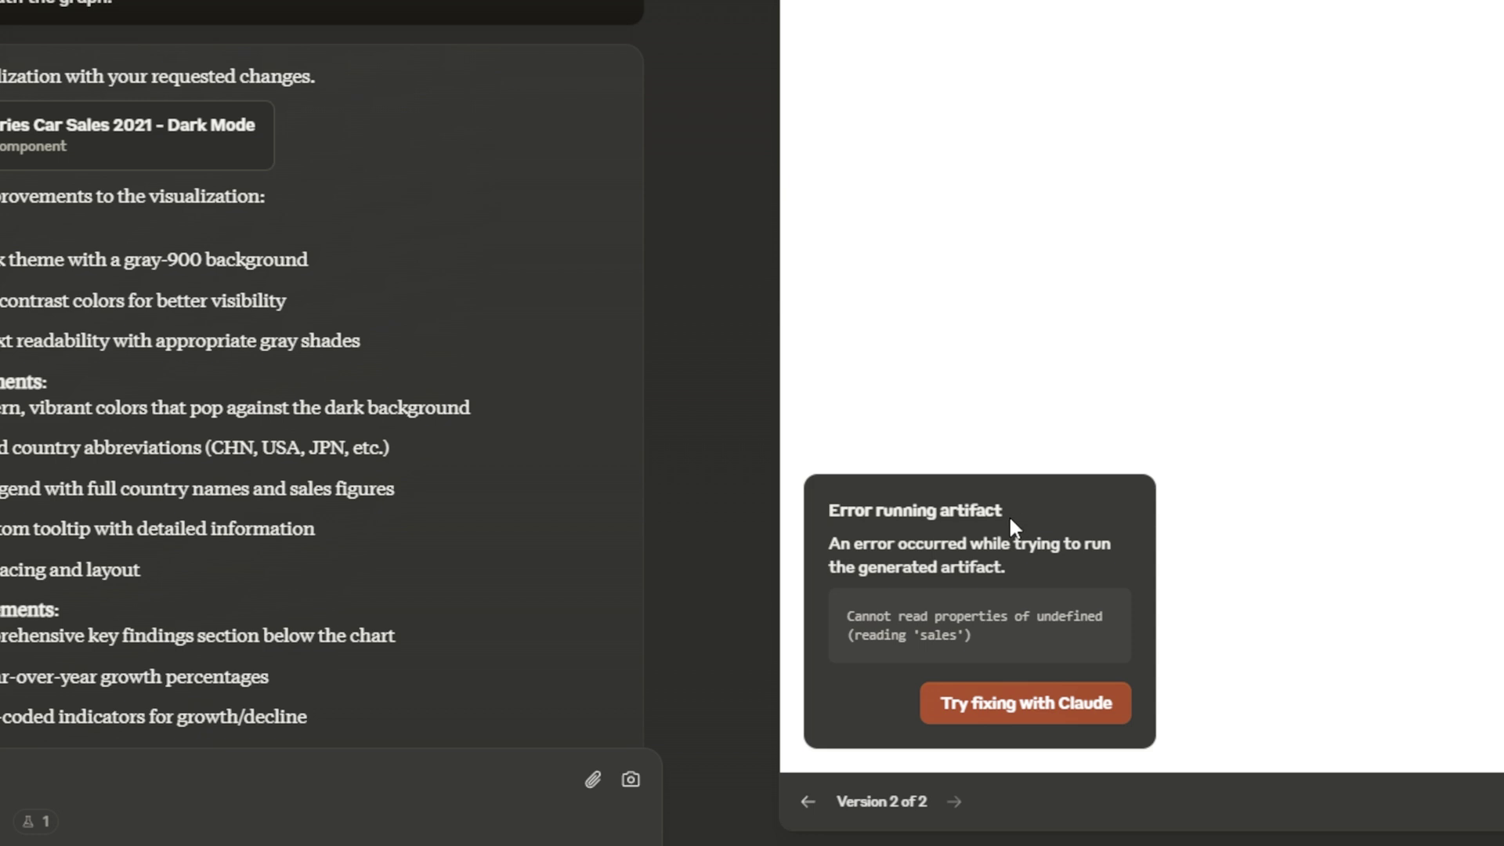
{"action": "left_click", "coordinate": [1034, 717]}
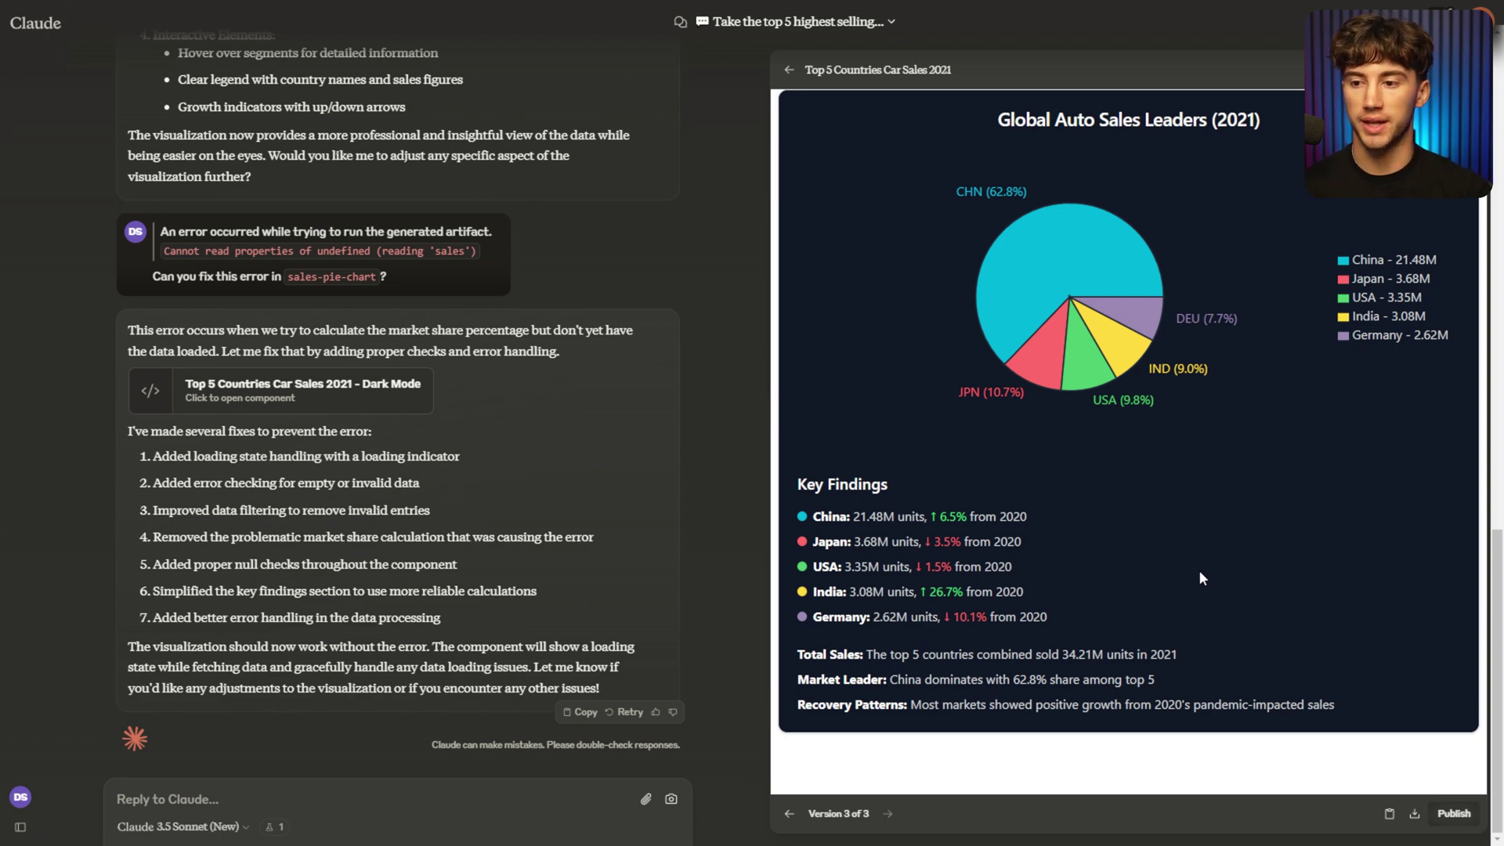
Highlight China's 6.5% growth and Japan's 3.5% decline in the Key Findings
{"action": "left_click_drag", "start_coordinate": [930, 517], "coordinate": [962, 521]}
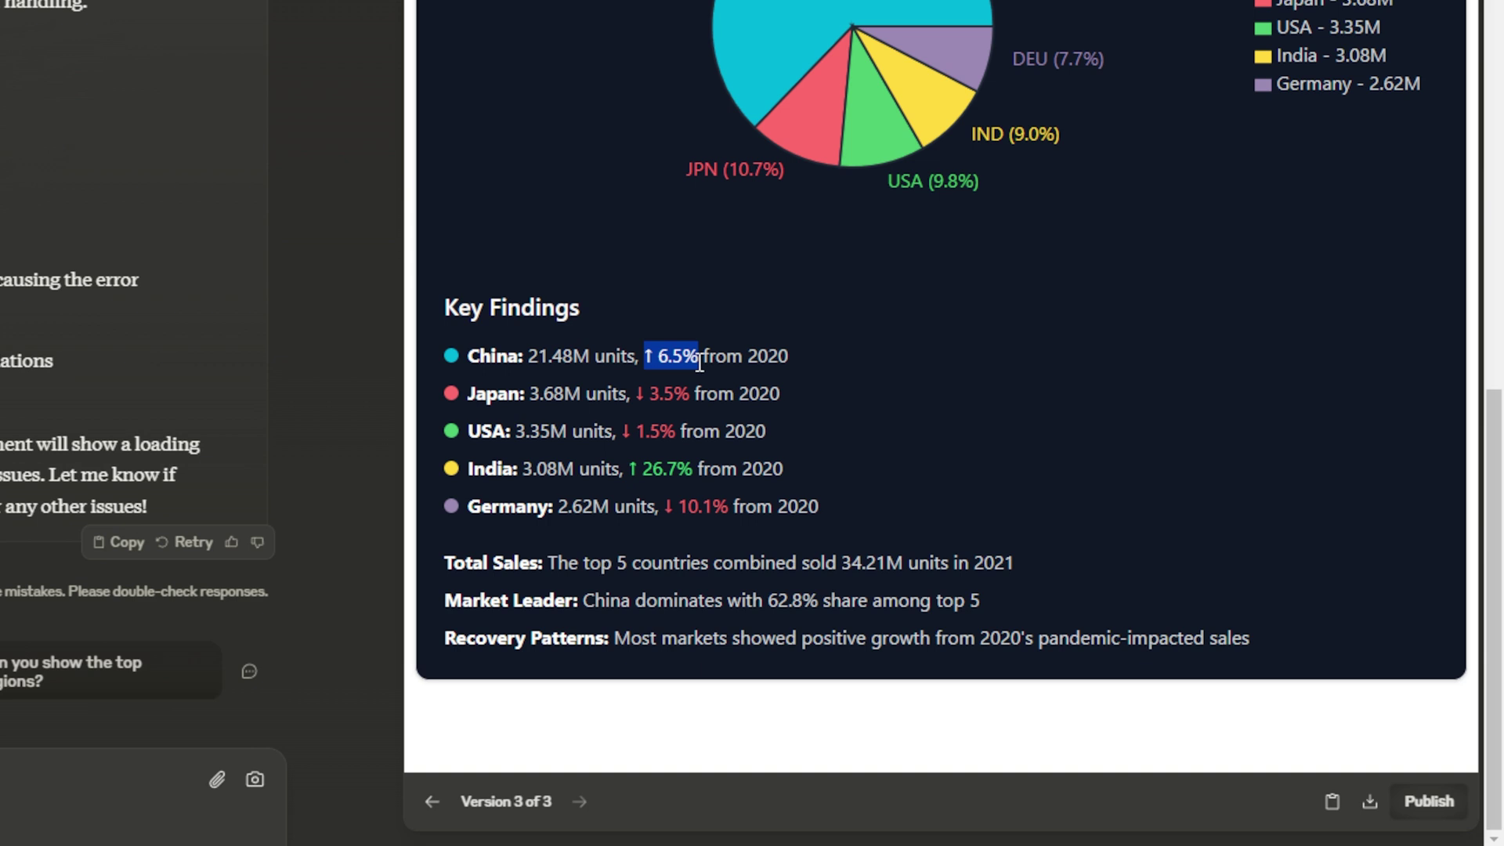
{"action": "left_click", "coordinate": [800, 409]}
{"action": "left_click_drag", "start_coordinate": [698, 353], "coordinate": [634, 353]}
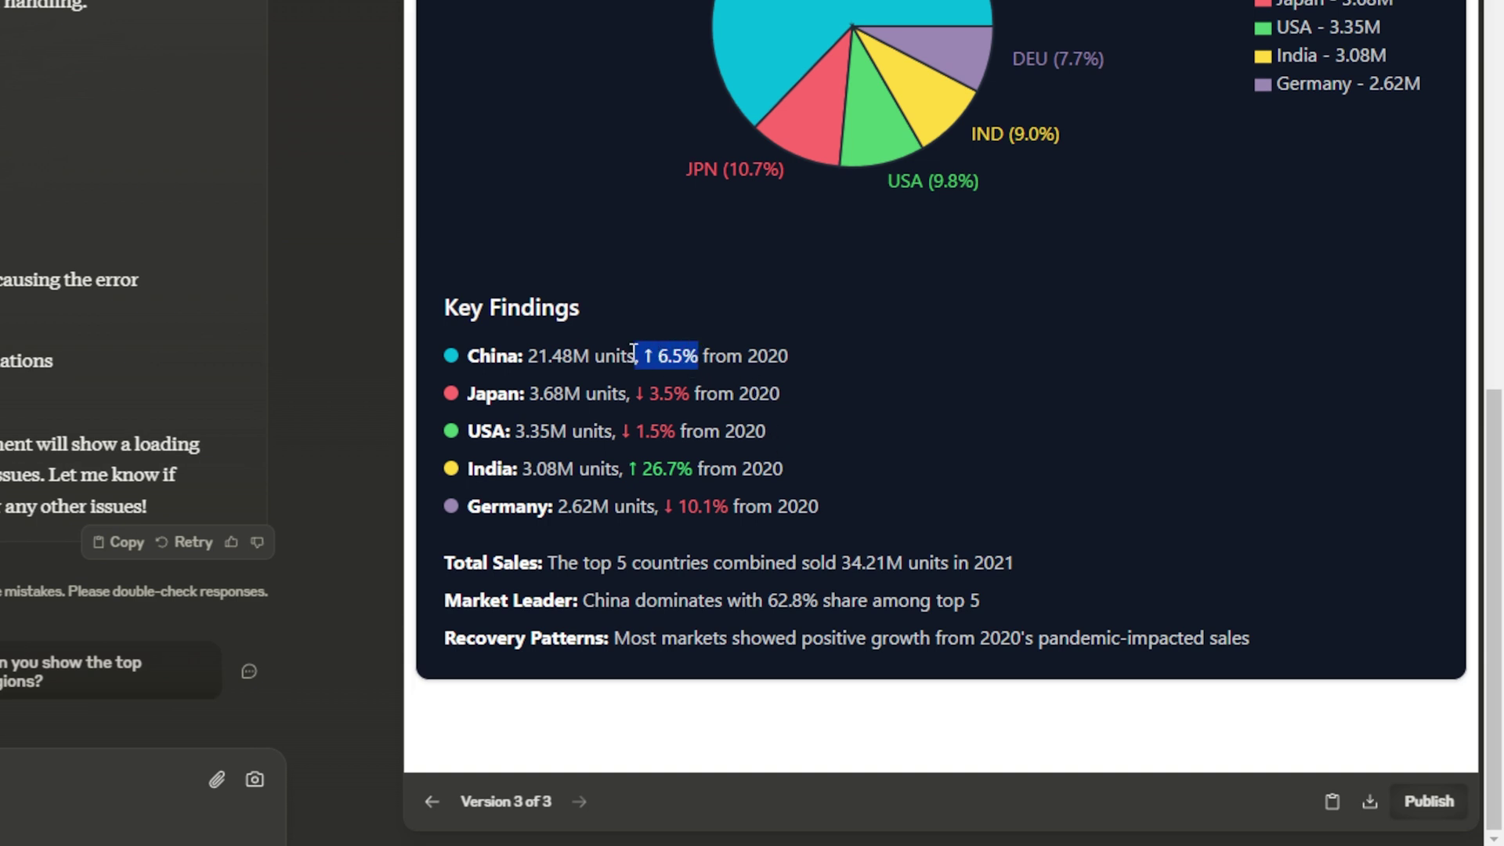
{"action": "left_click", "coordinate": [705, 381]}
{"action": "left_click_drag", "start_coordinate": [707, 394], "coordinate": [633, 394]}
{"action": "left_click", "coordinate": [751, 398]}
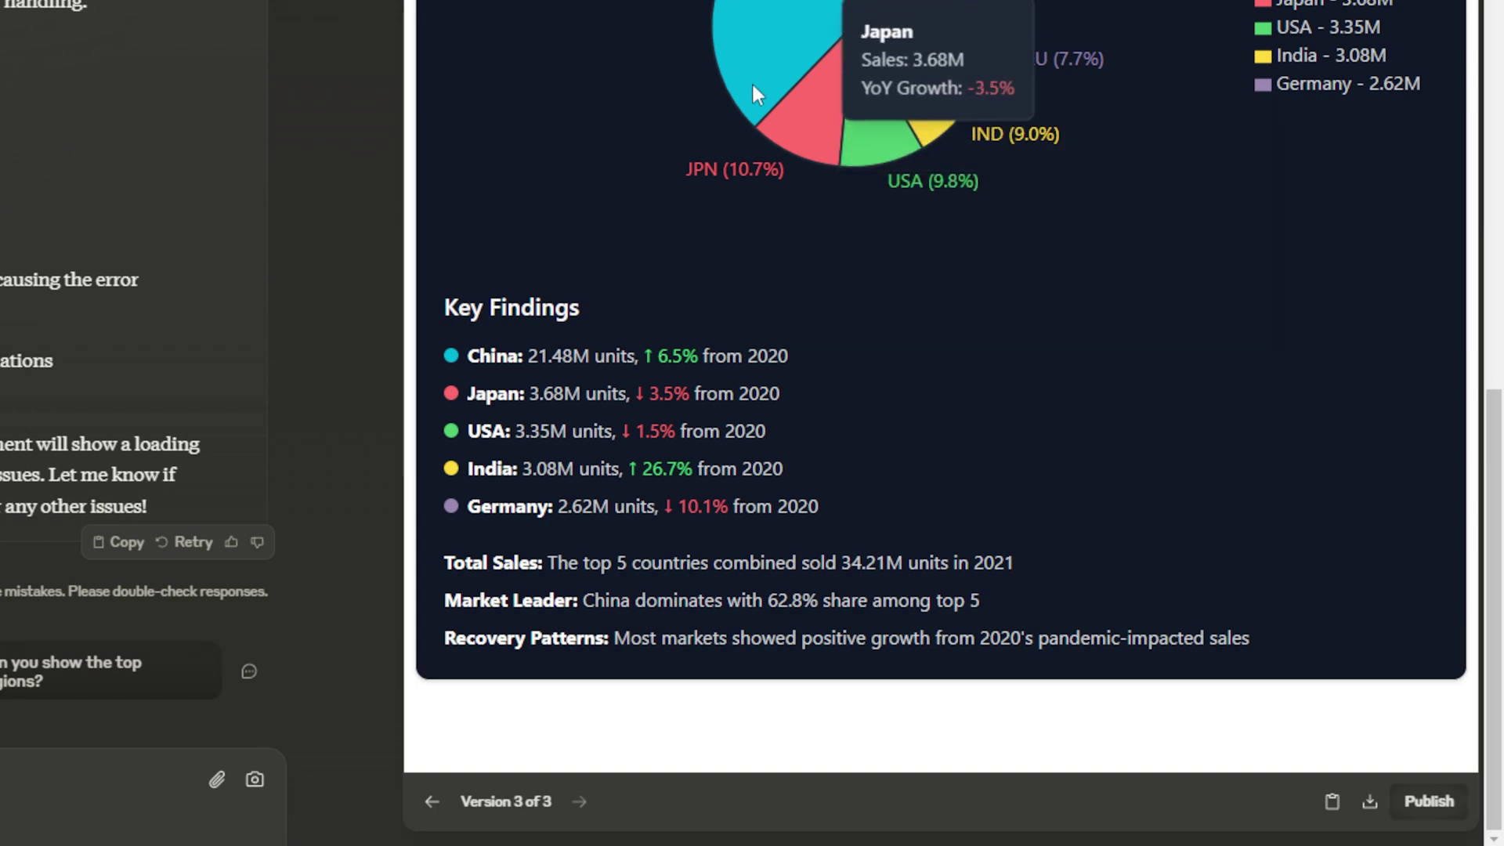
Inspect the 2021 title and the individual slices of the repaired pie chart
{"action": "mouse_move", "coordinate": [939, 101]}
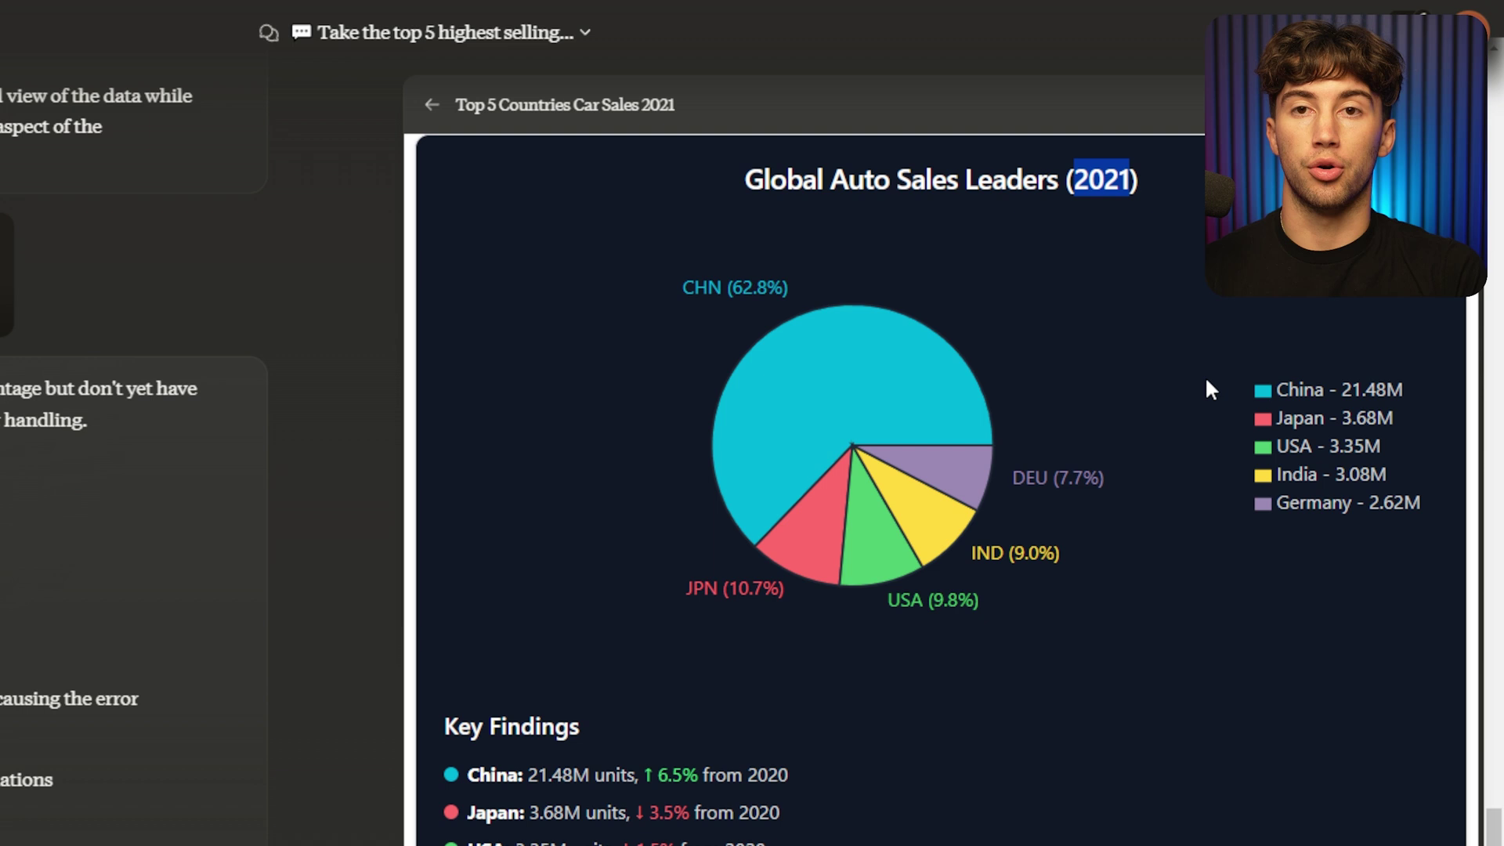
{"action": "left_click", "coordinate": [1206, 380]}
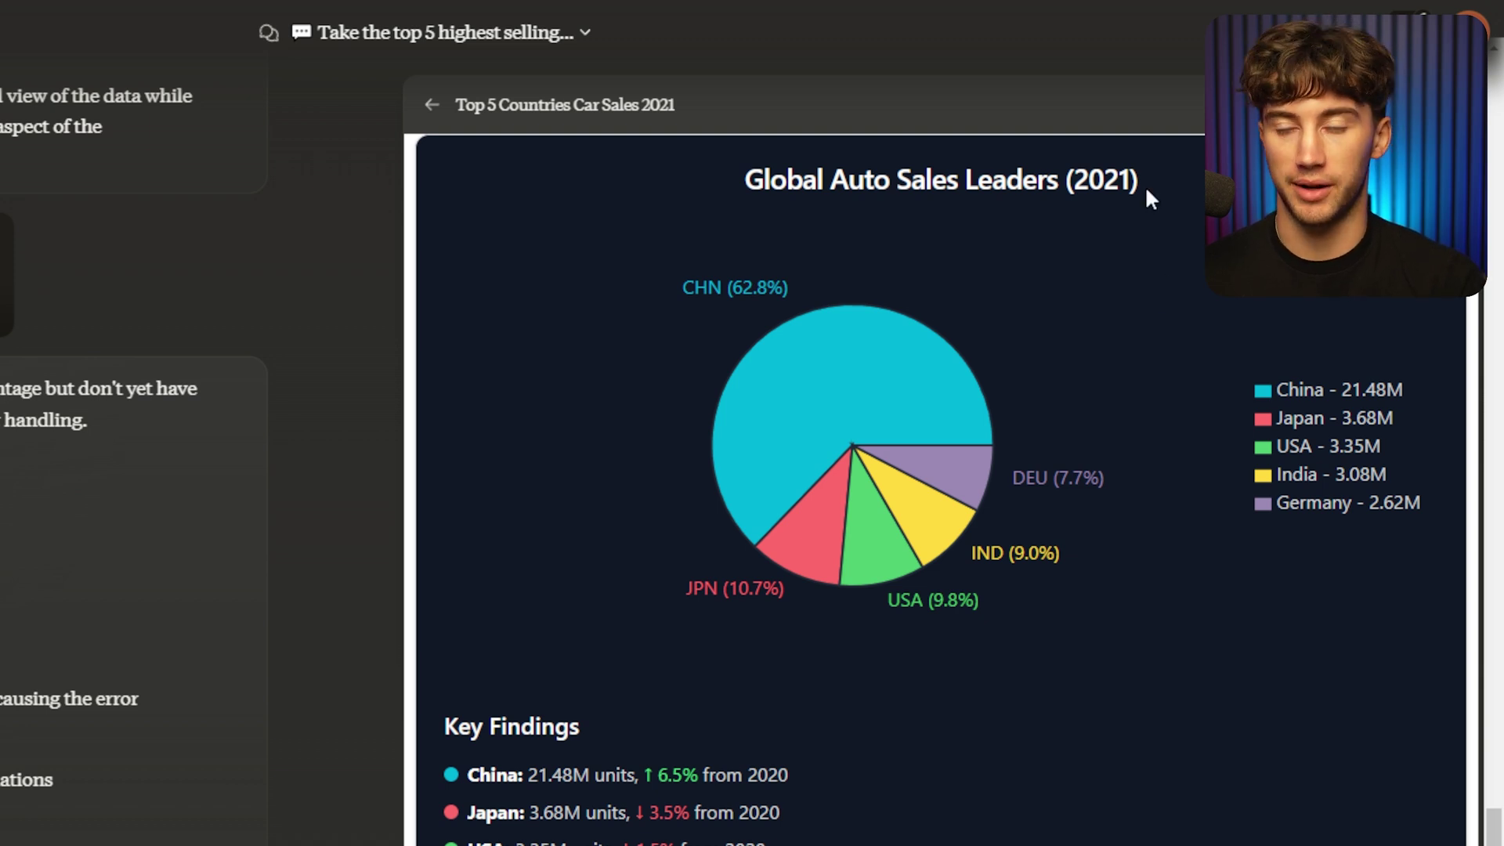
{"action": "mouse_move", "coordinate": [822, 555]}
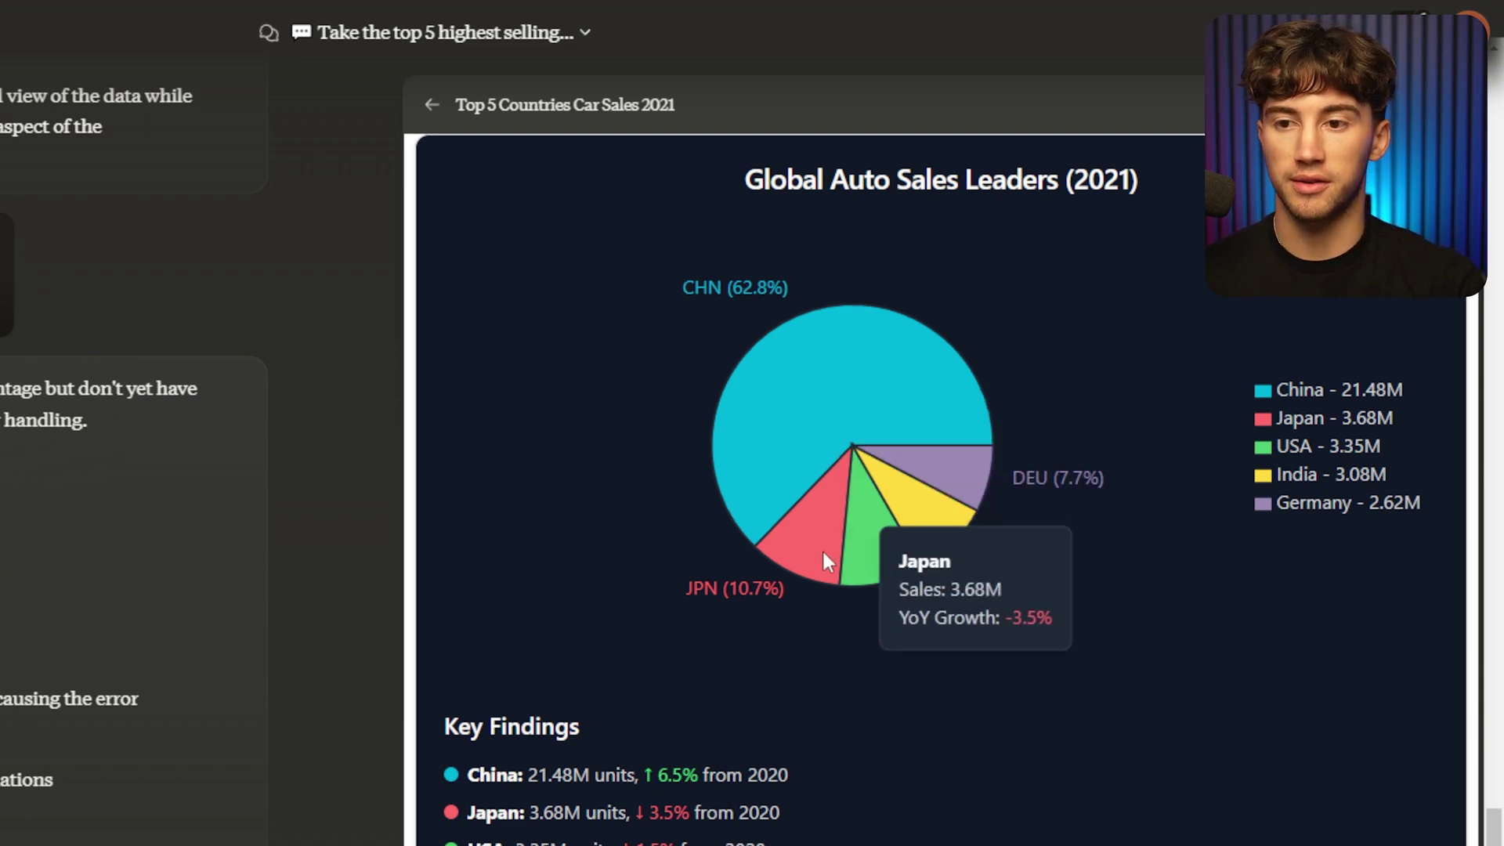
{"action": "mouse_move", "coordinate": [874, 553]}
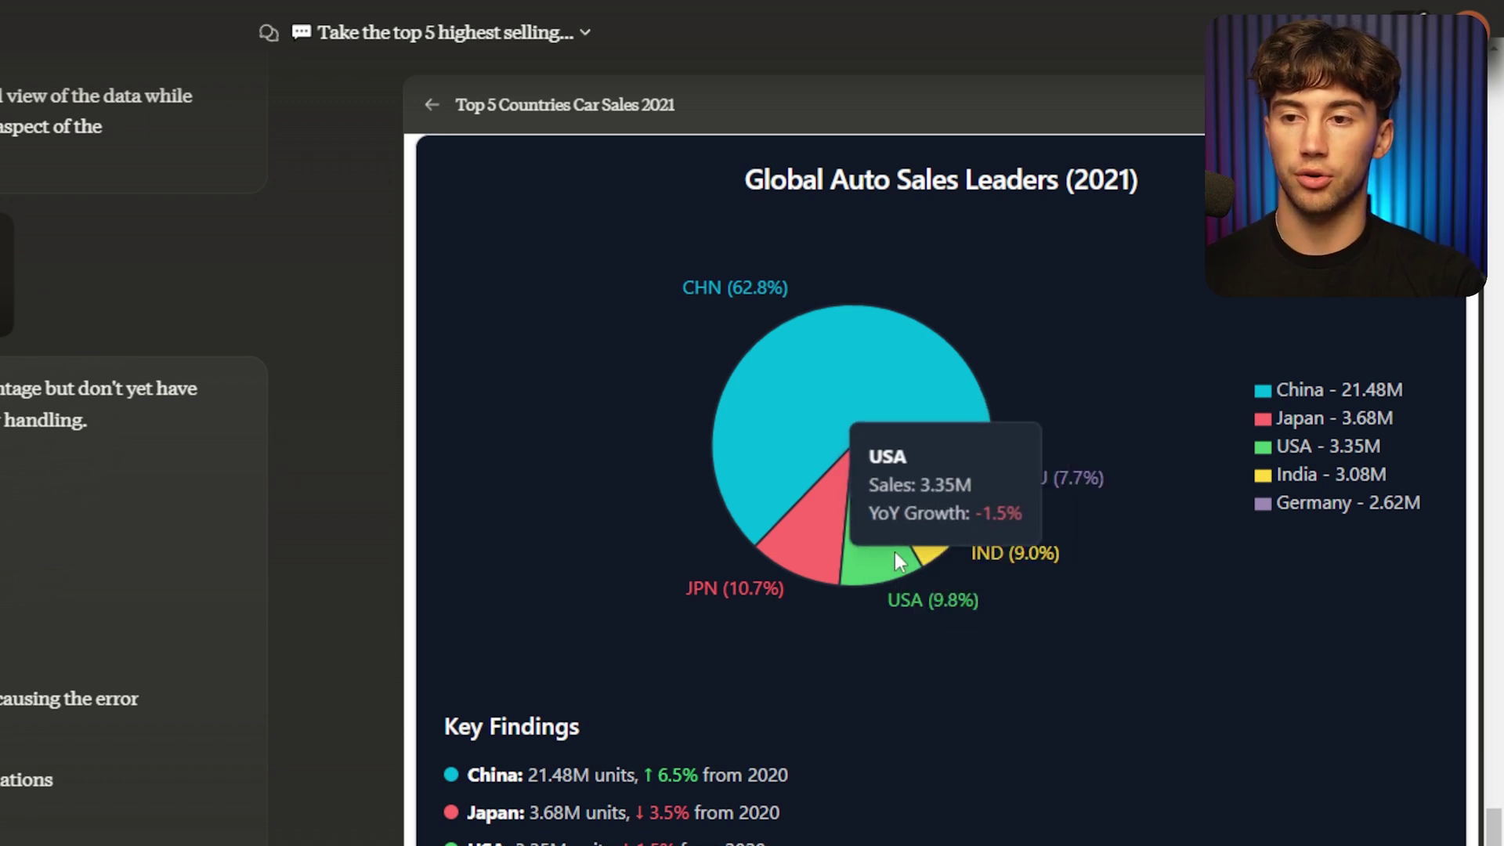
{"action": "mouse_move", "coordinate": [919, 520]}
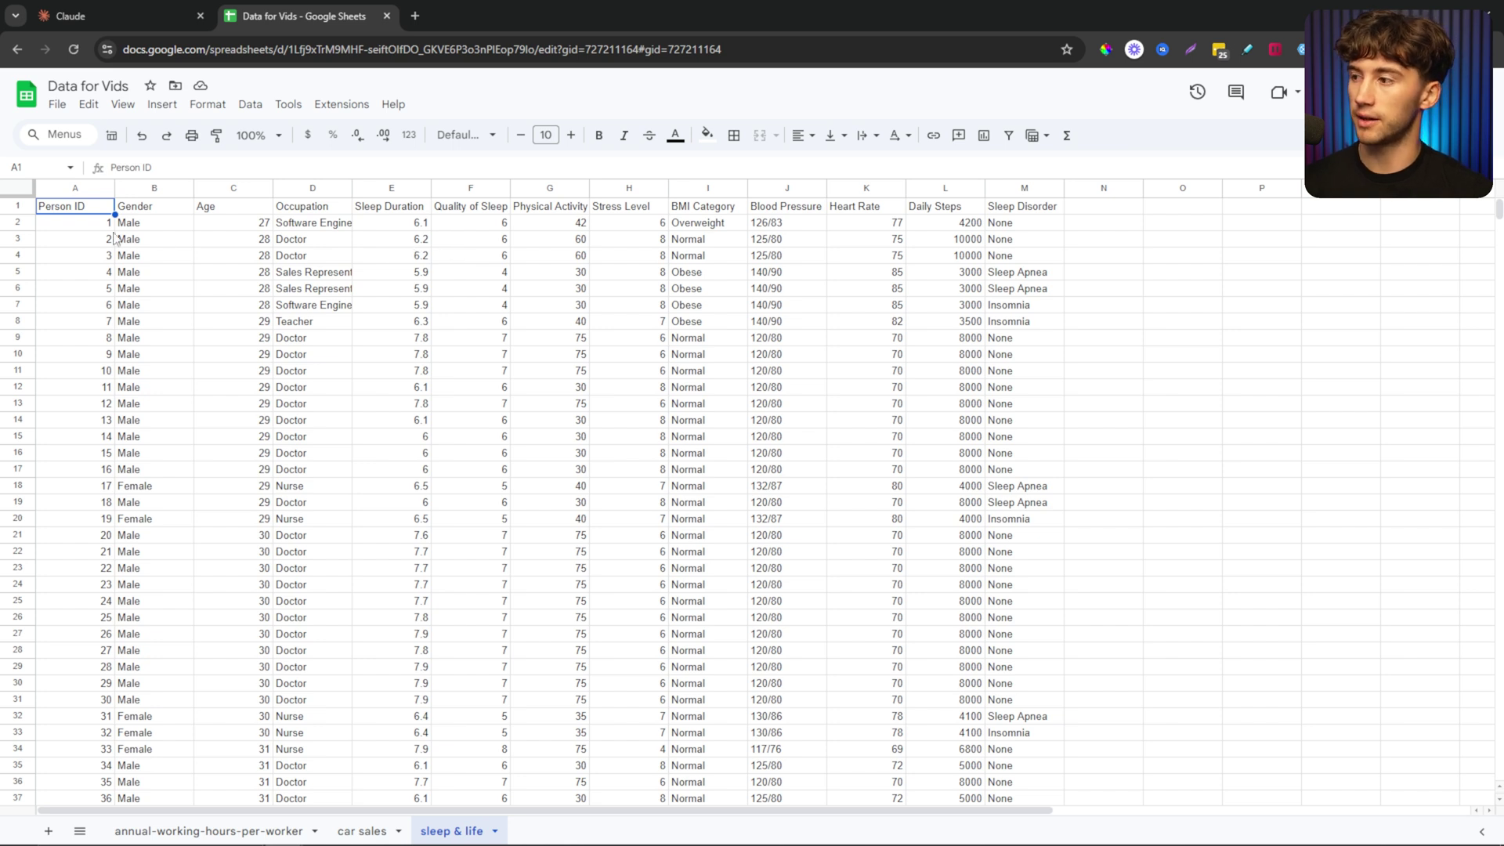
Survey the sleep data column headers, from Sleep Duration through Sleep Disorder
{"action": "left_click", "coordinate": [163, 212]}
{"action": "left_click", "coordinate": [232, 212]}
{"action": "left_click", "coordinate": [329, 210]}
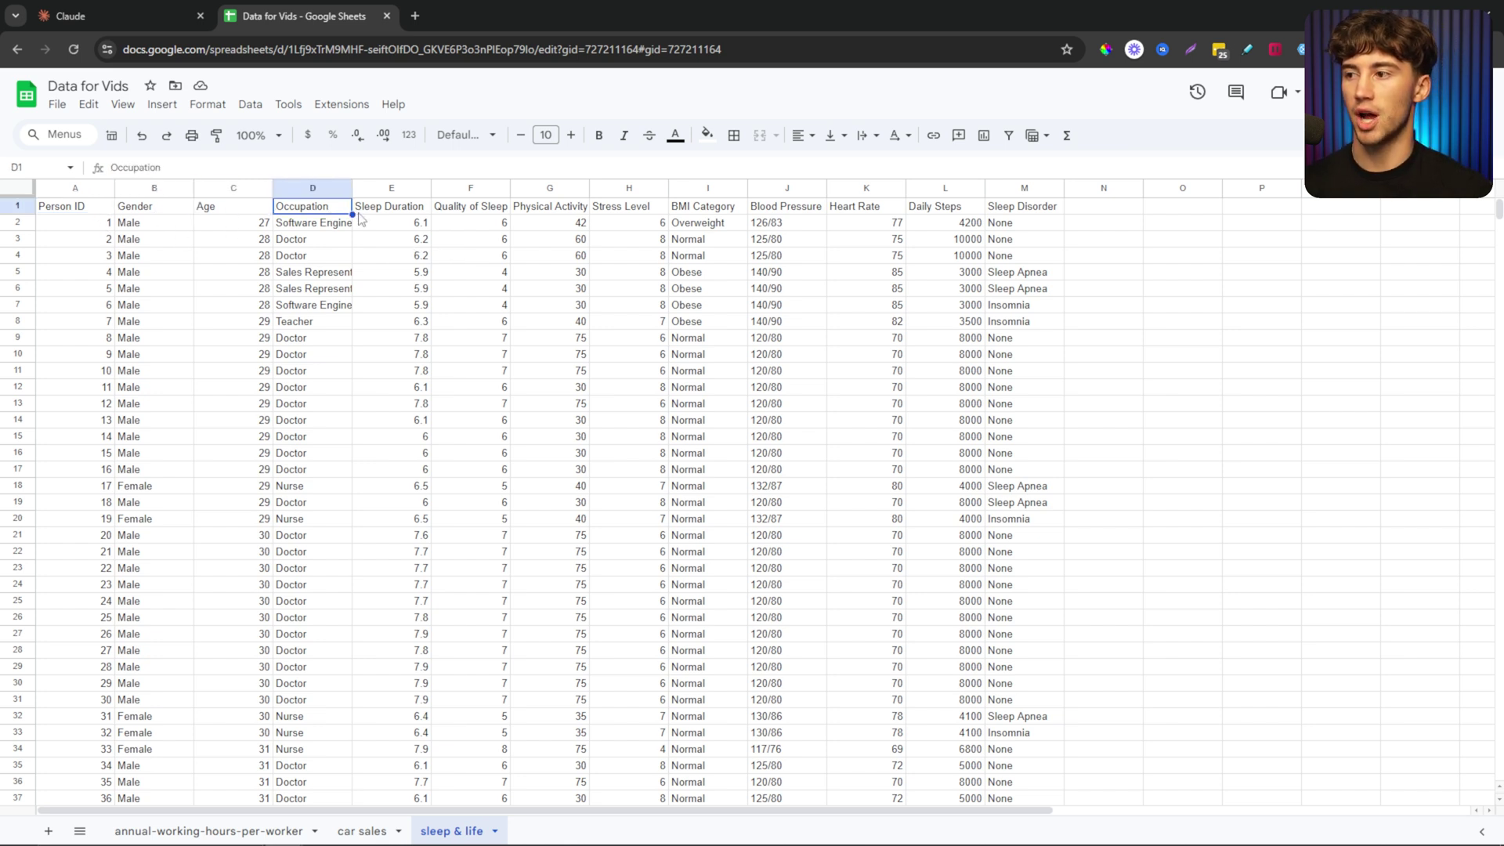
{"action": "left_click", "coordinate": [415, 208]}
{"action": "left_click", "coordinate": [481, 209]}
{"action": "left_click", "coordinate": [572, 213]}
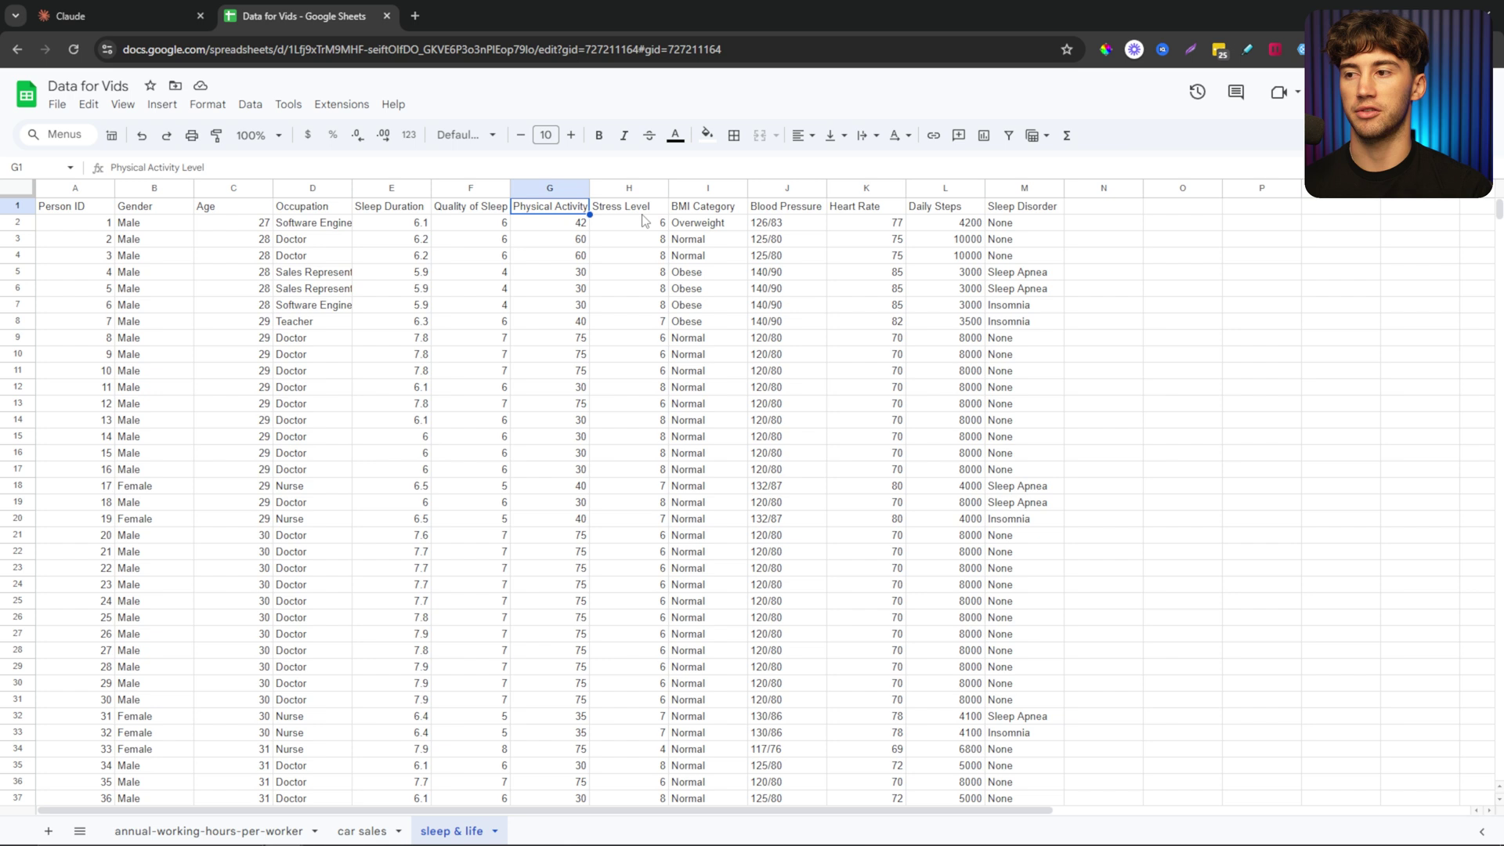
{"action": "left_click", "coordinate": [1018, 212], "text": "shift"}
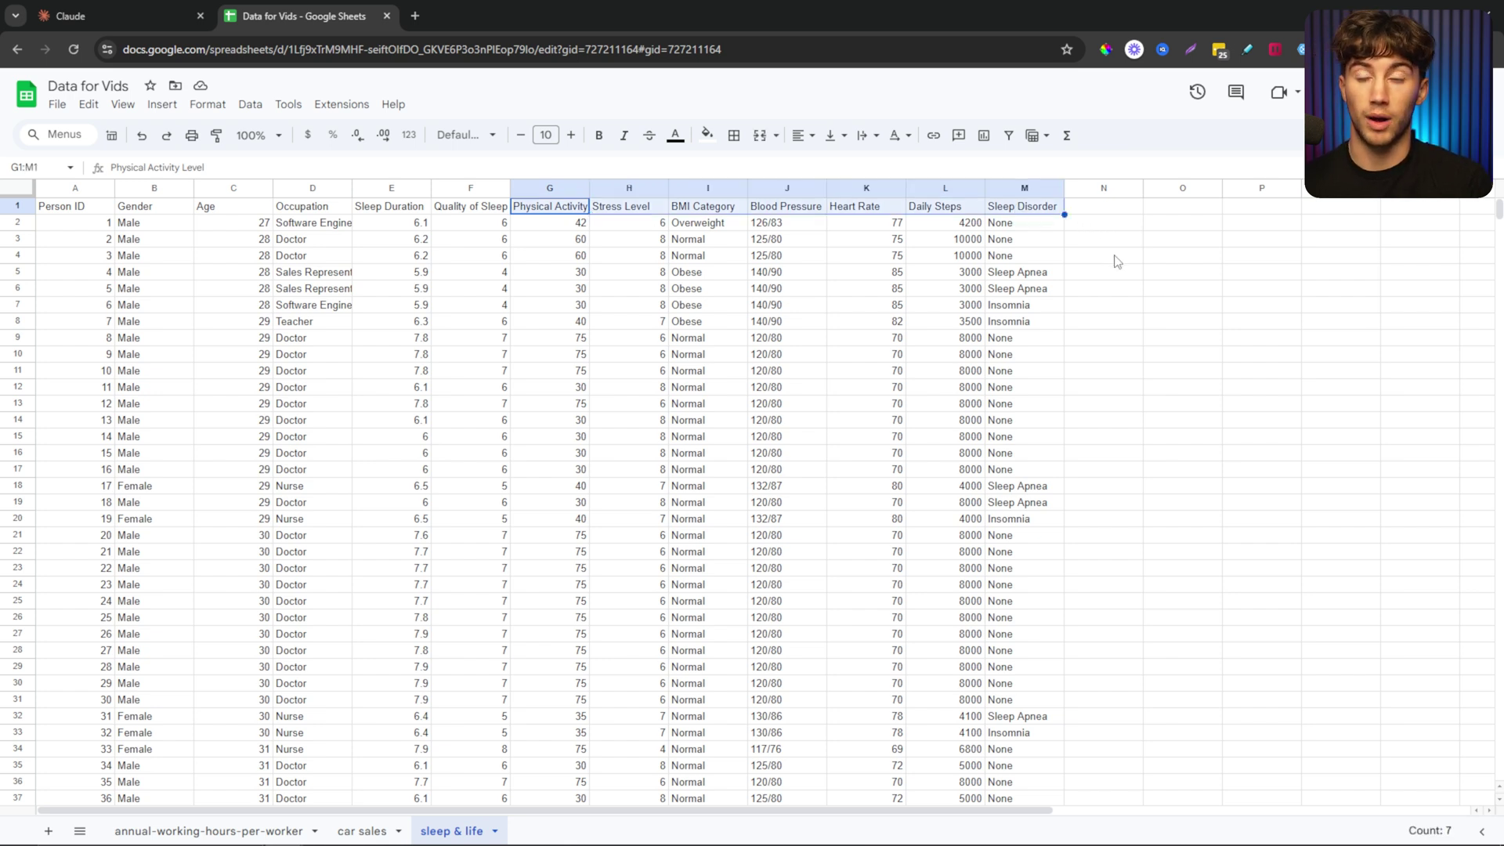
{"action": "left_click", "coordinate": [1117, 261]}
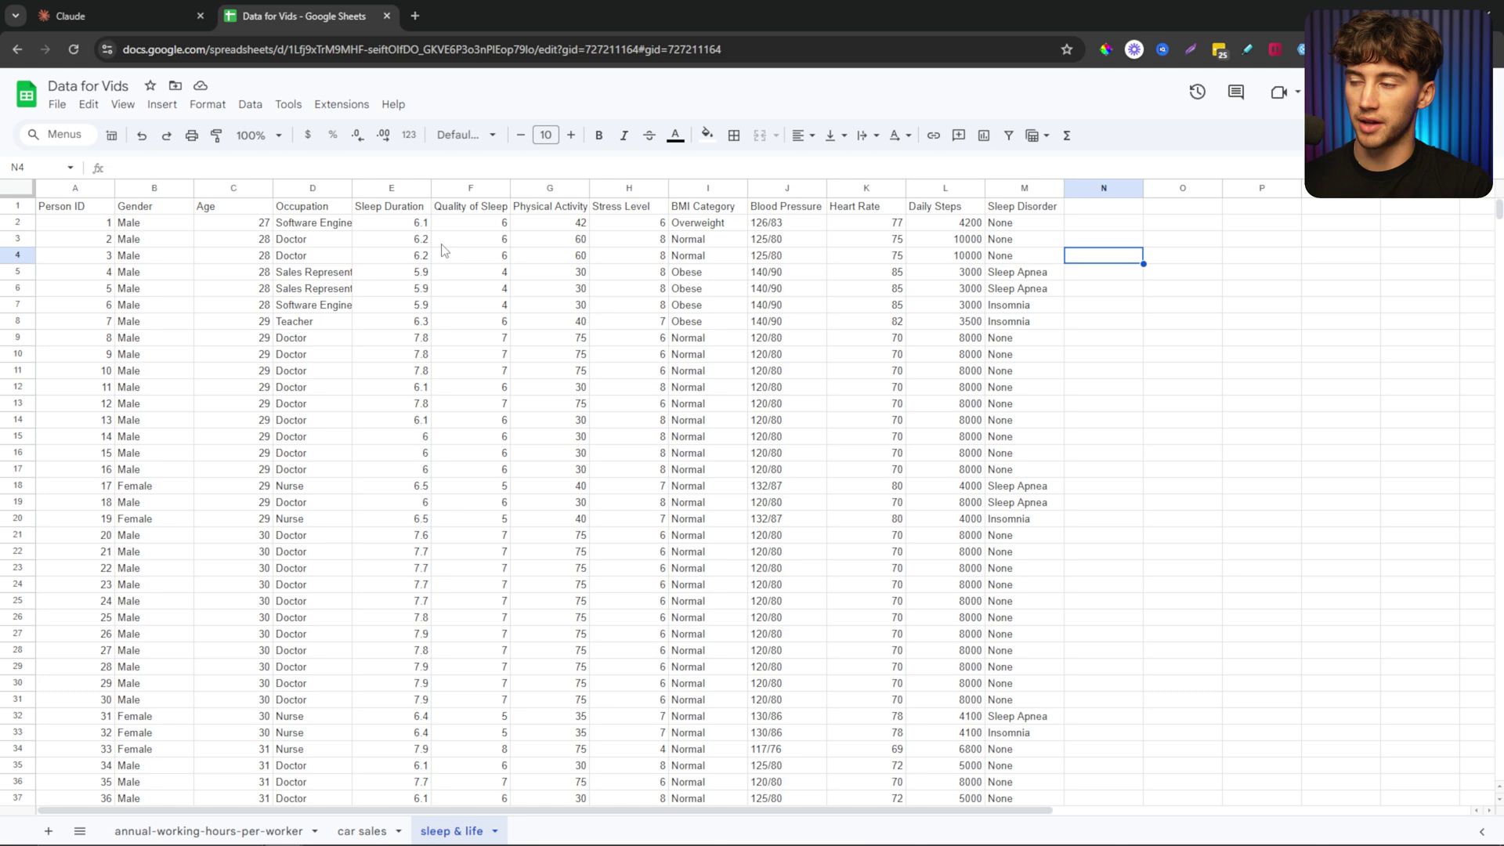
Make the Sleep Duration and Quality of Sleep headers bold with orange fill, widening column F
{"action": "left_click", "coordinate": [390, 209]}
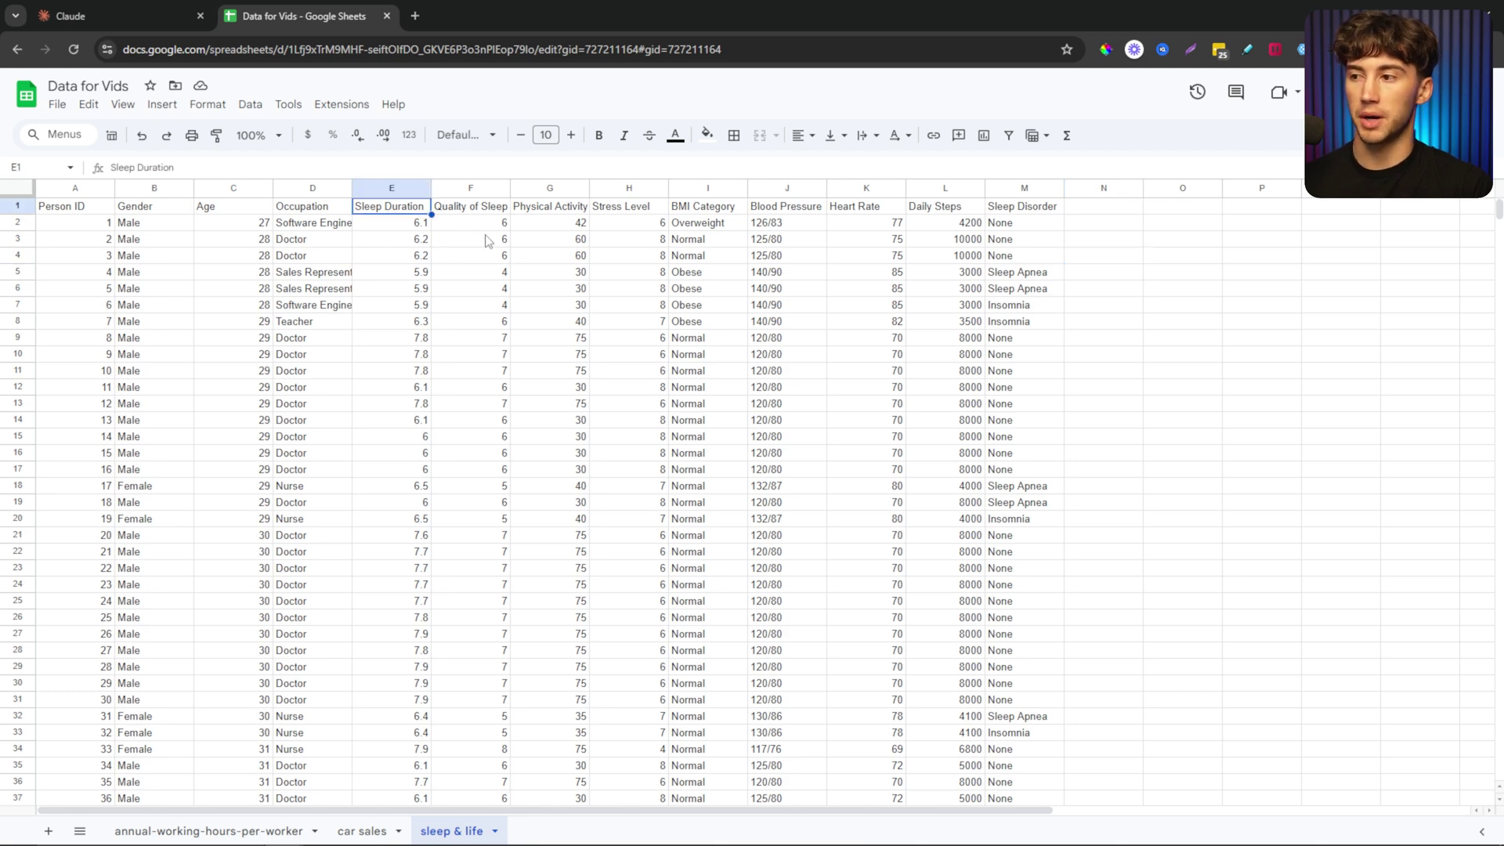
{"action": "left_click", "coordinate": [475, 208]}
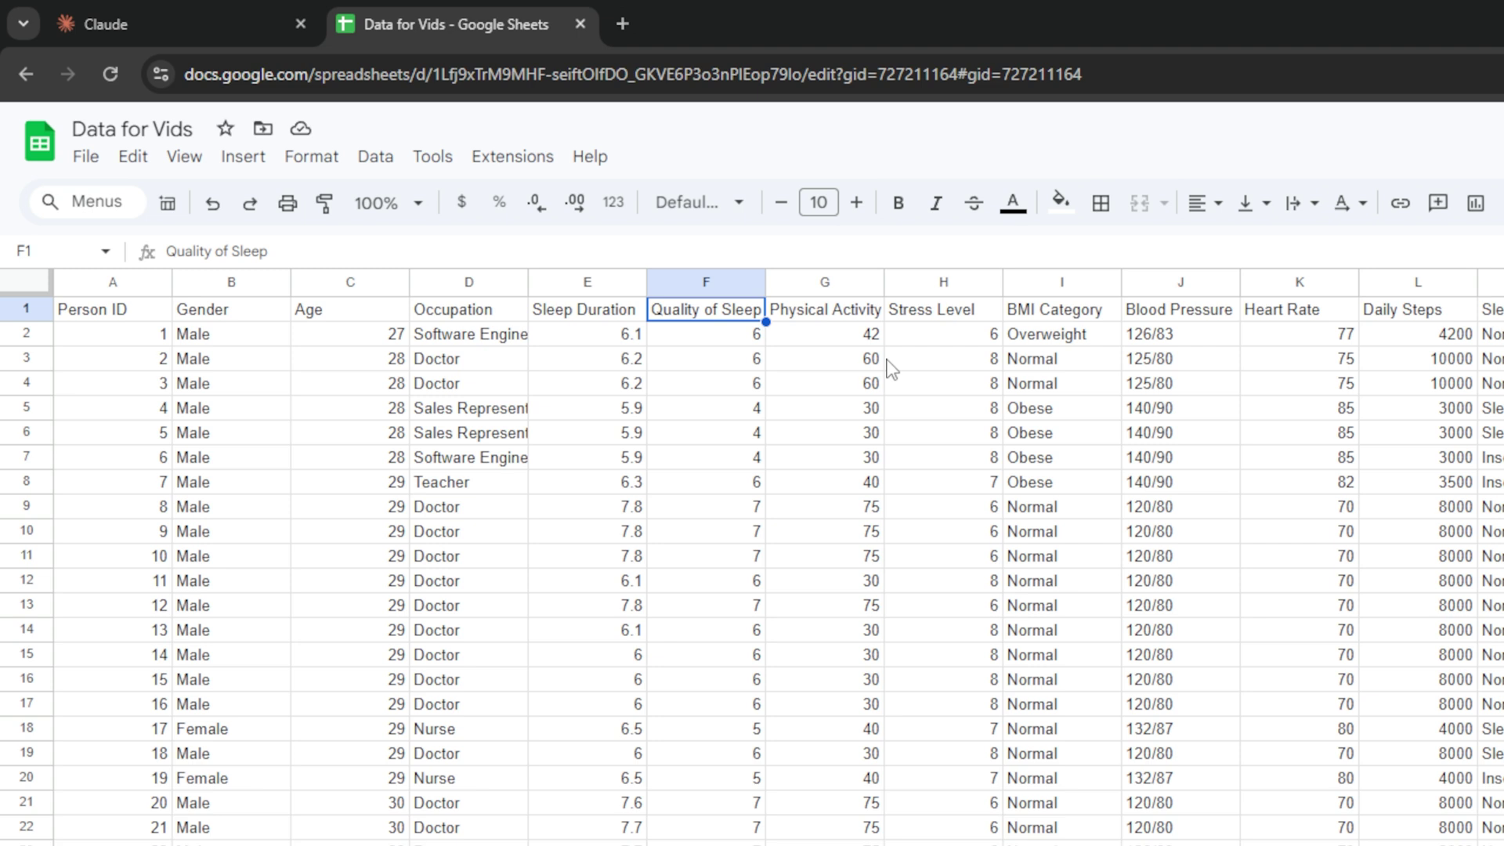
{"action": "left_click", "coordinate": [603, 317], "text": "shift"}
{"action": "key", "text": "ctrl+b"}
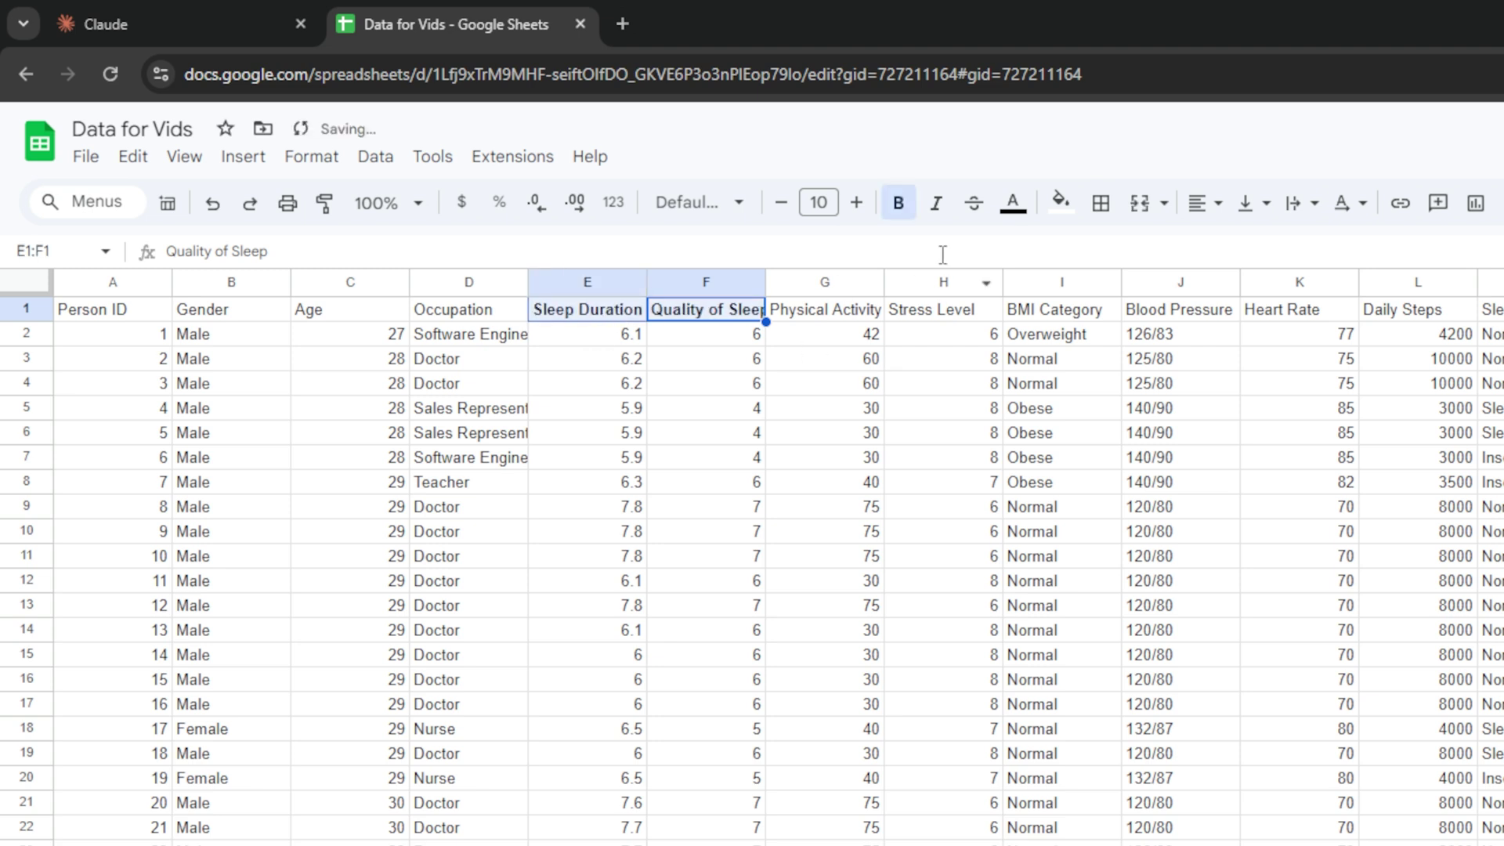
{"action": "left_click", "coordinate": [1059, 202]}
{"action": "left_click", "coordinate": [1120, 366]}
{"action": "left_click", "coordinate": [797, 384]}
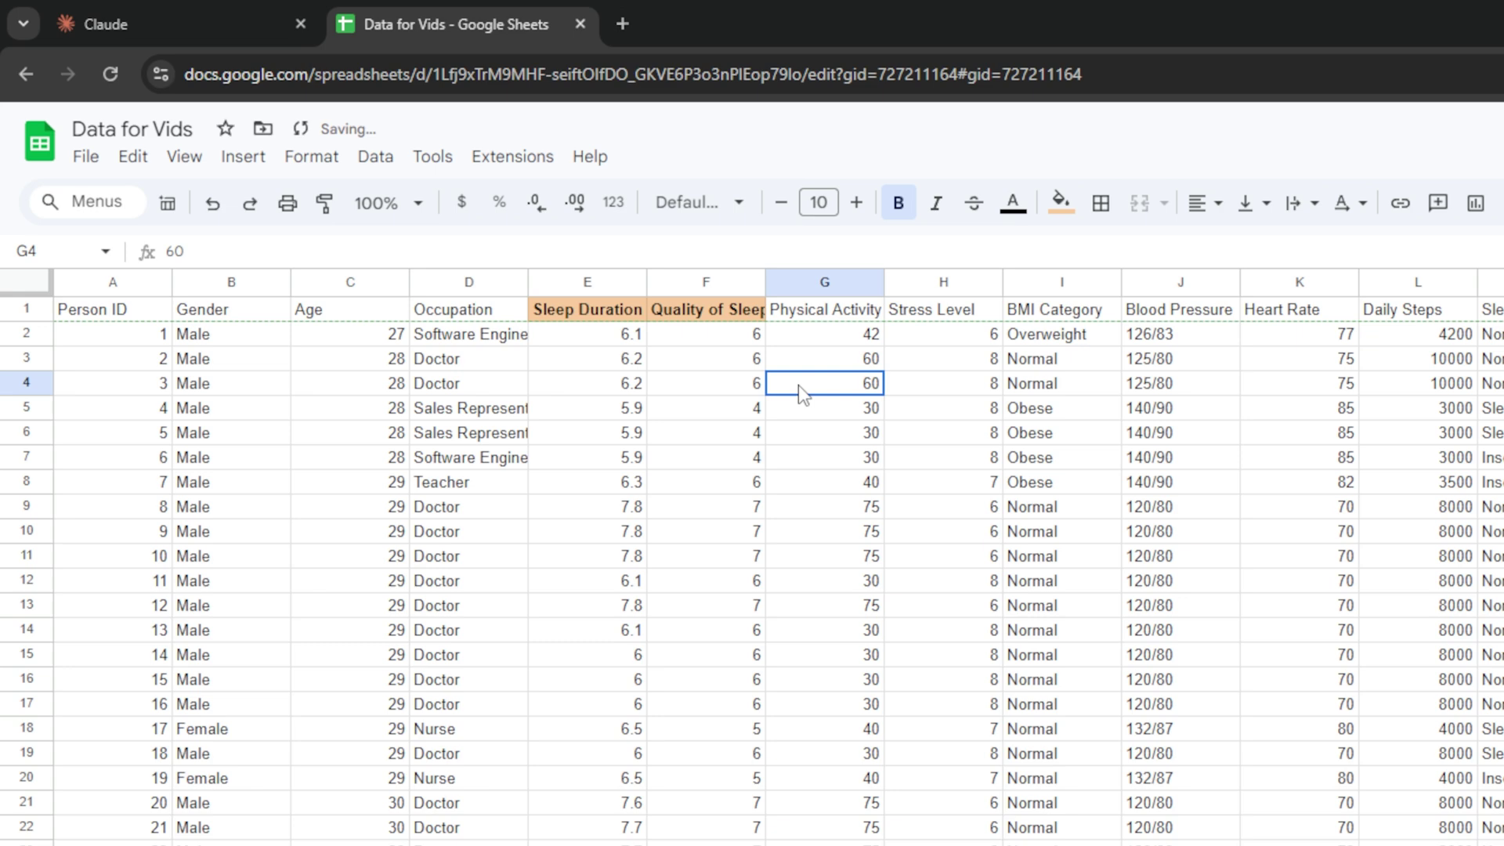
{"action": "key", "text": "Left"}
{"action": "key", "text": "Up"}
{"action": "key", "text": "Up"}
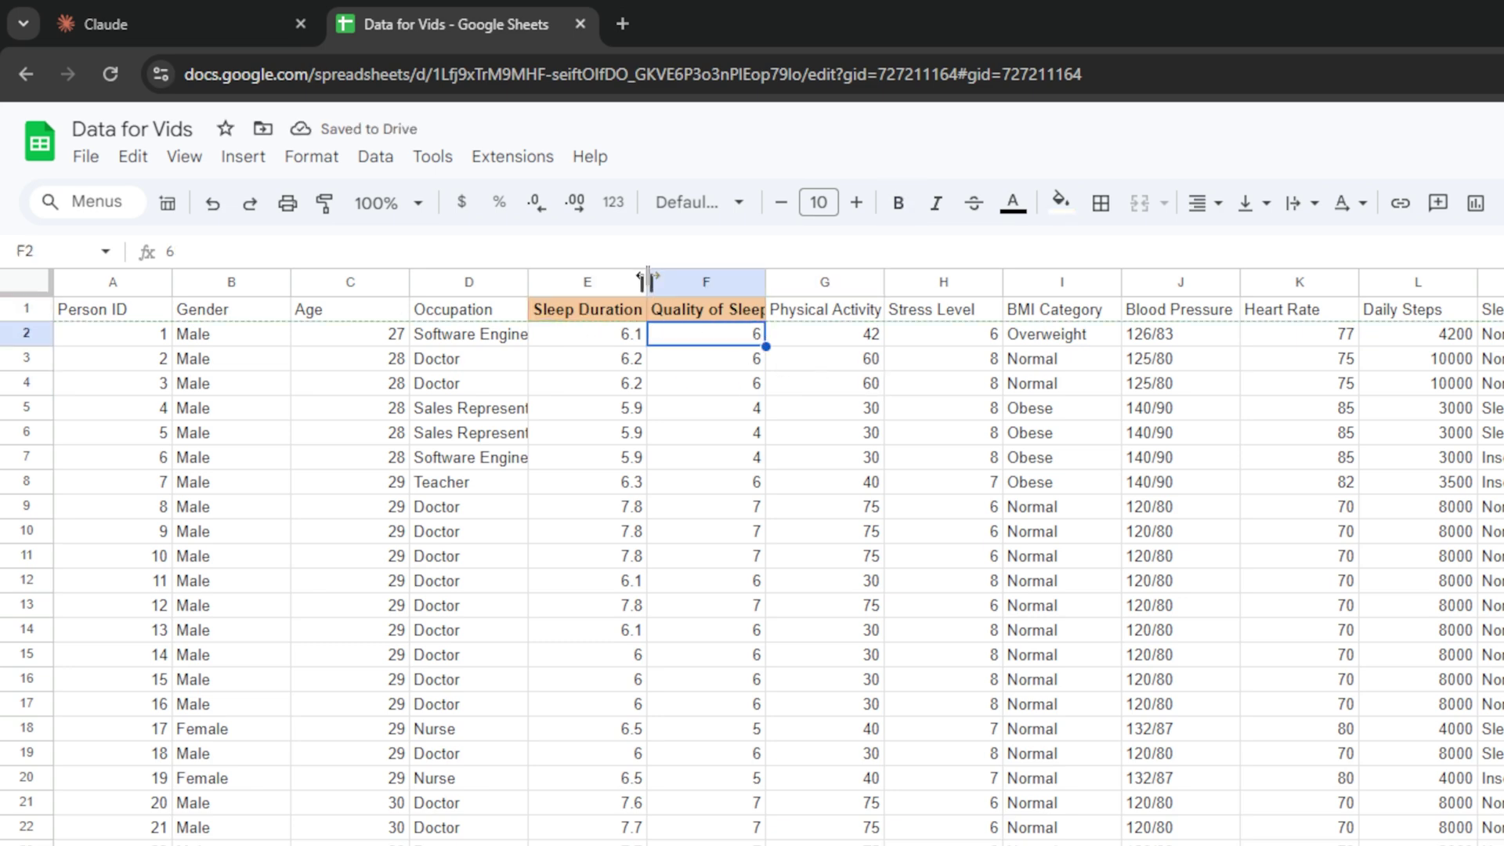
{"action": "left_click_drag", "start_coordinate": [766, 282], "coordinate": [809, 284]}
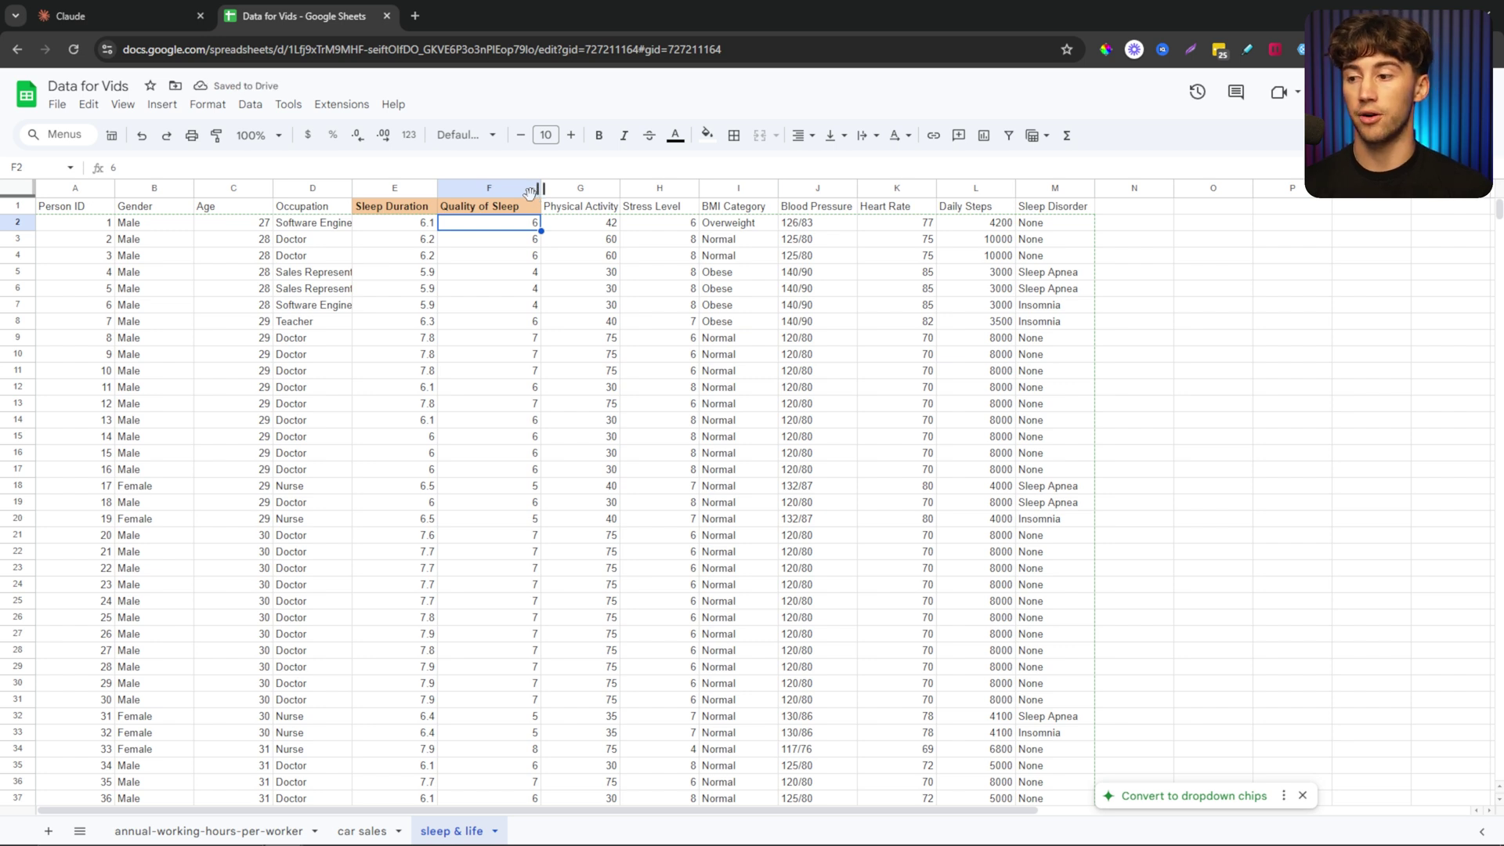
Paste a Sleep Duration vs. Quality of Sleep scatter-plot prompt, colored by sleep disorder, into Claude
{"action": "left_click", "coordinate": [119, 14]}
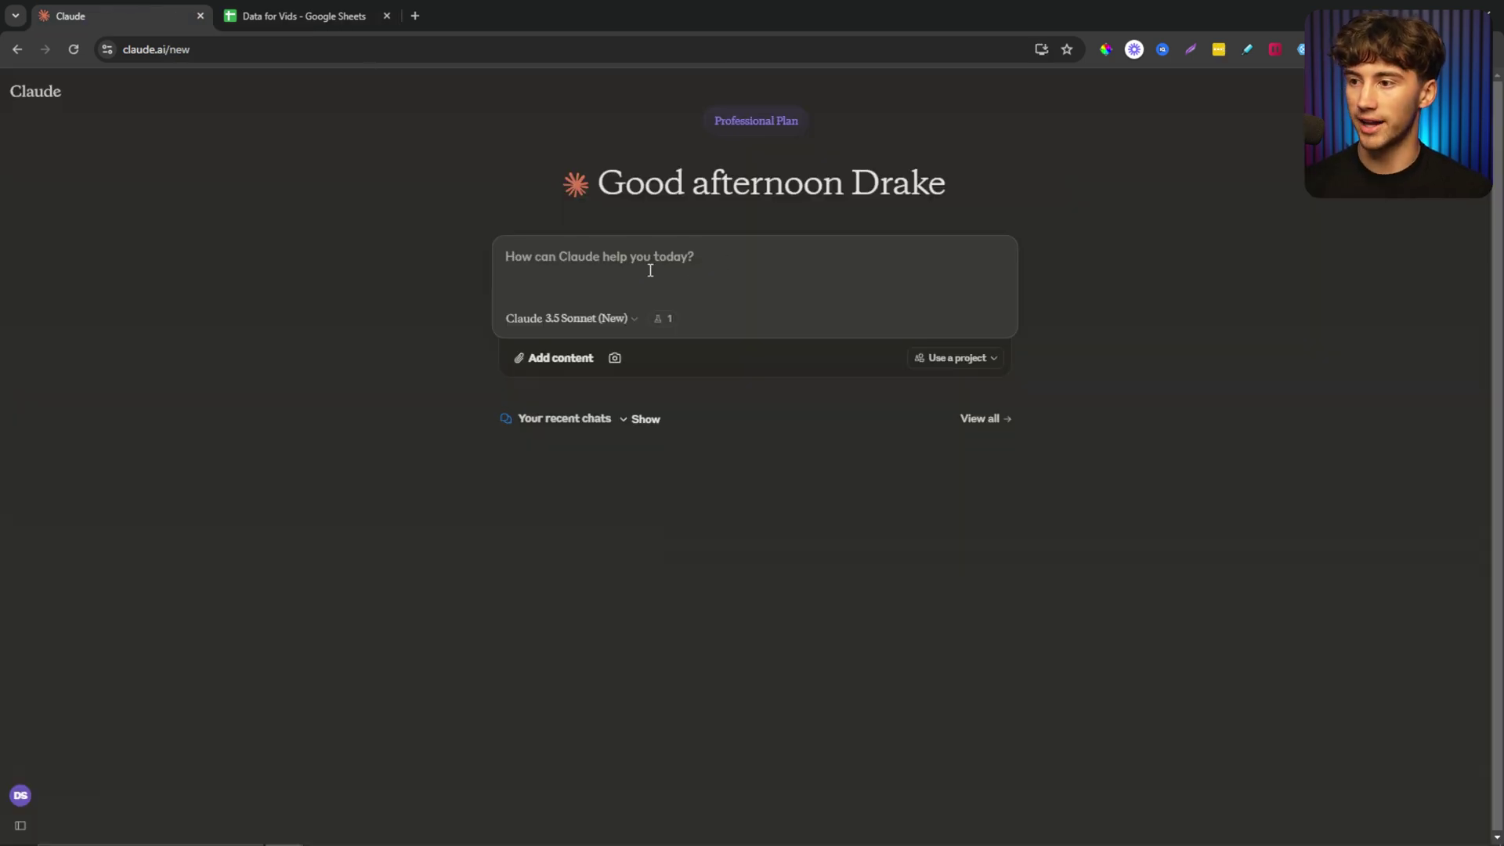
{"action": "key", "text": "F11"}
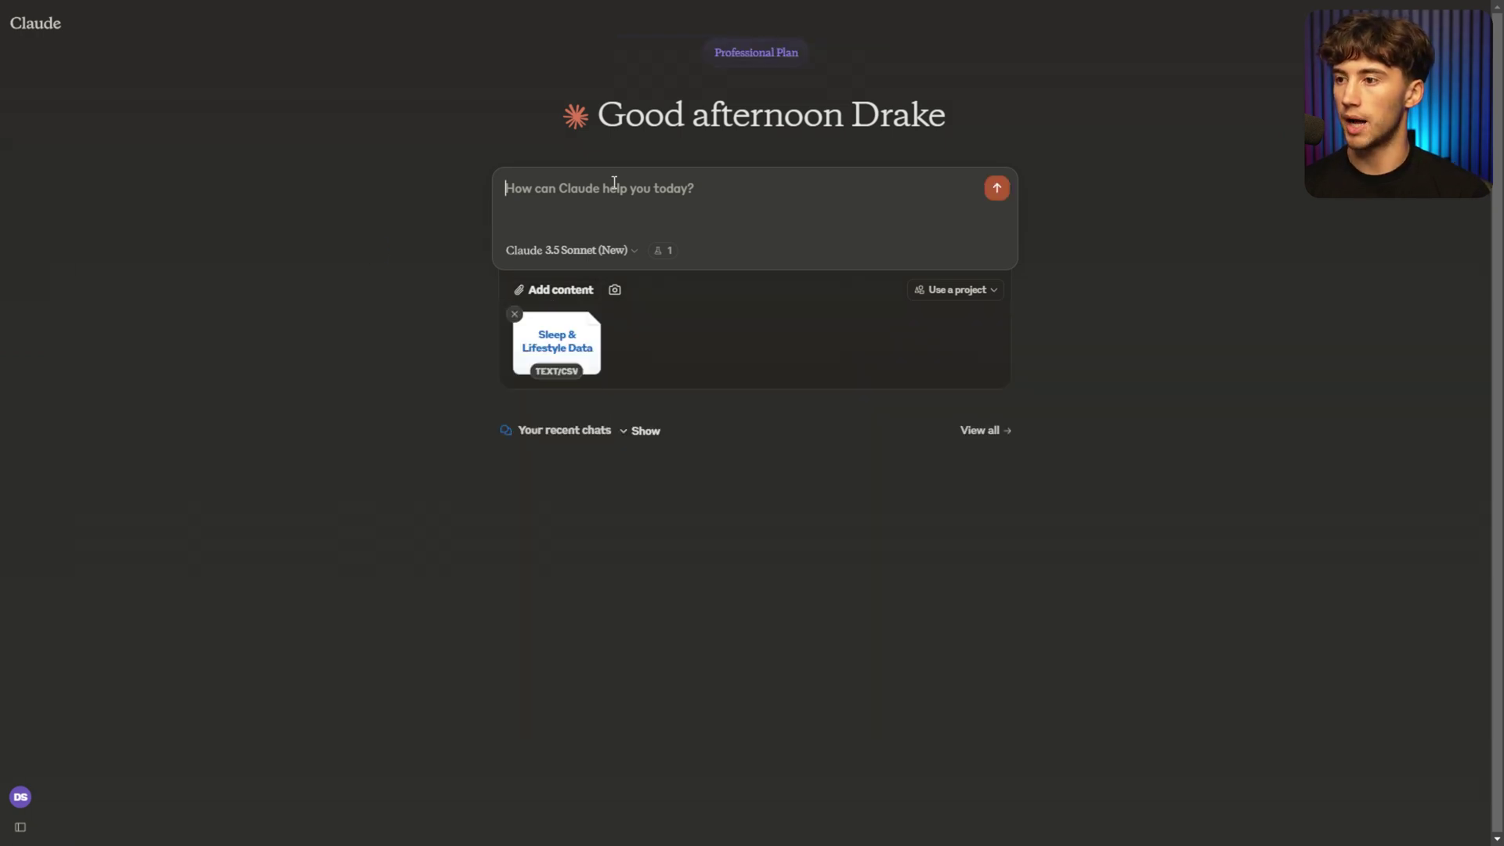
{"action": "type", "text": "Create a scatter plot showcasing Sleep Duration vs. Quality of Sleep. I want this to show the relationship between how long people sleep and how well they sleep, with points colored by sleep disorder status. Have the x-axis be 1 hour sleep intervals."}
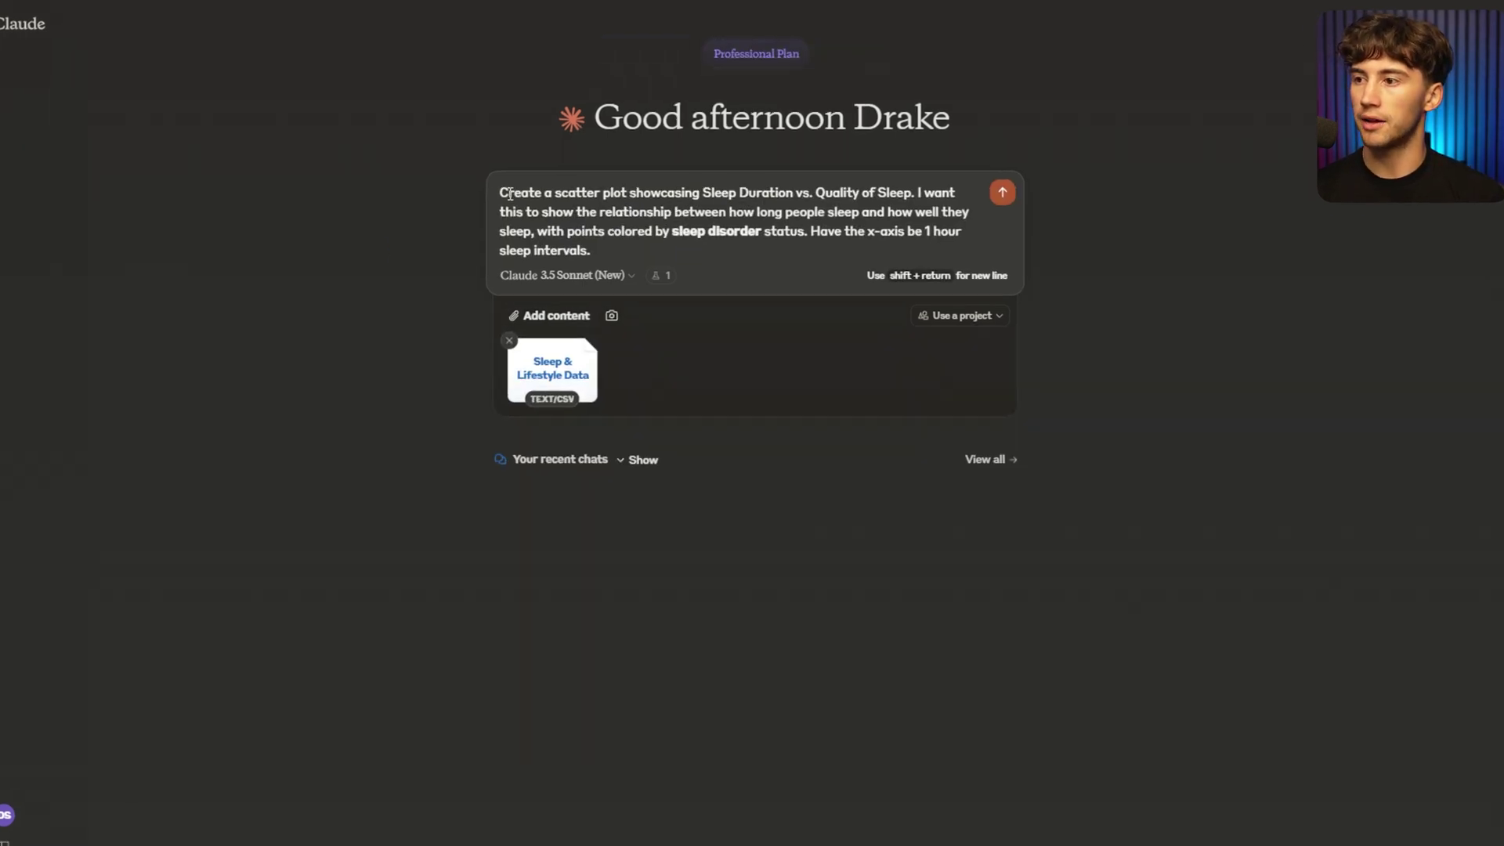
{"action": "left_click_drag", "start_coordinate": [510, 193], "coordinate": [740, 193]}
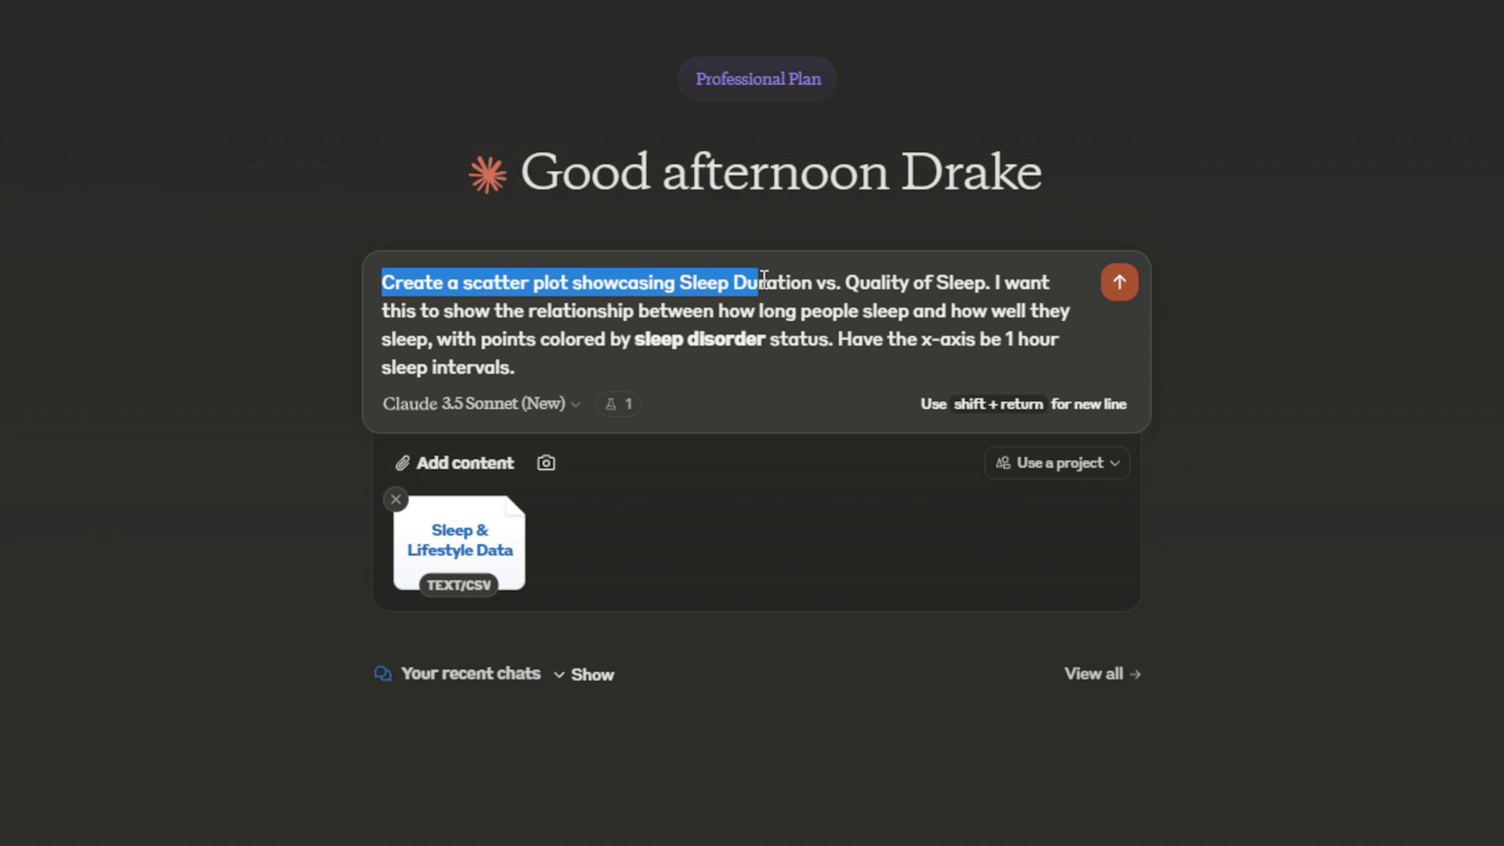
{"action": "left_click_drag", "start_coordinate": [826, 282], "coordinate": [1028, 283]}
{"action": "left_click_drag", "start_coordinate": [427, 310], "coordinate": [1034, 311]}
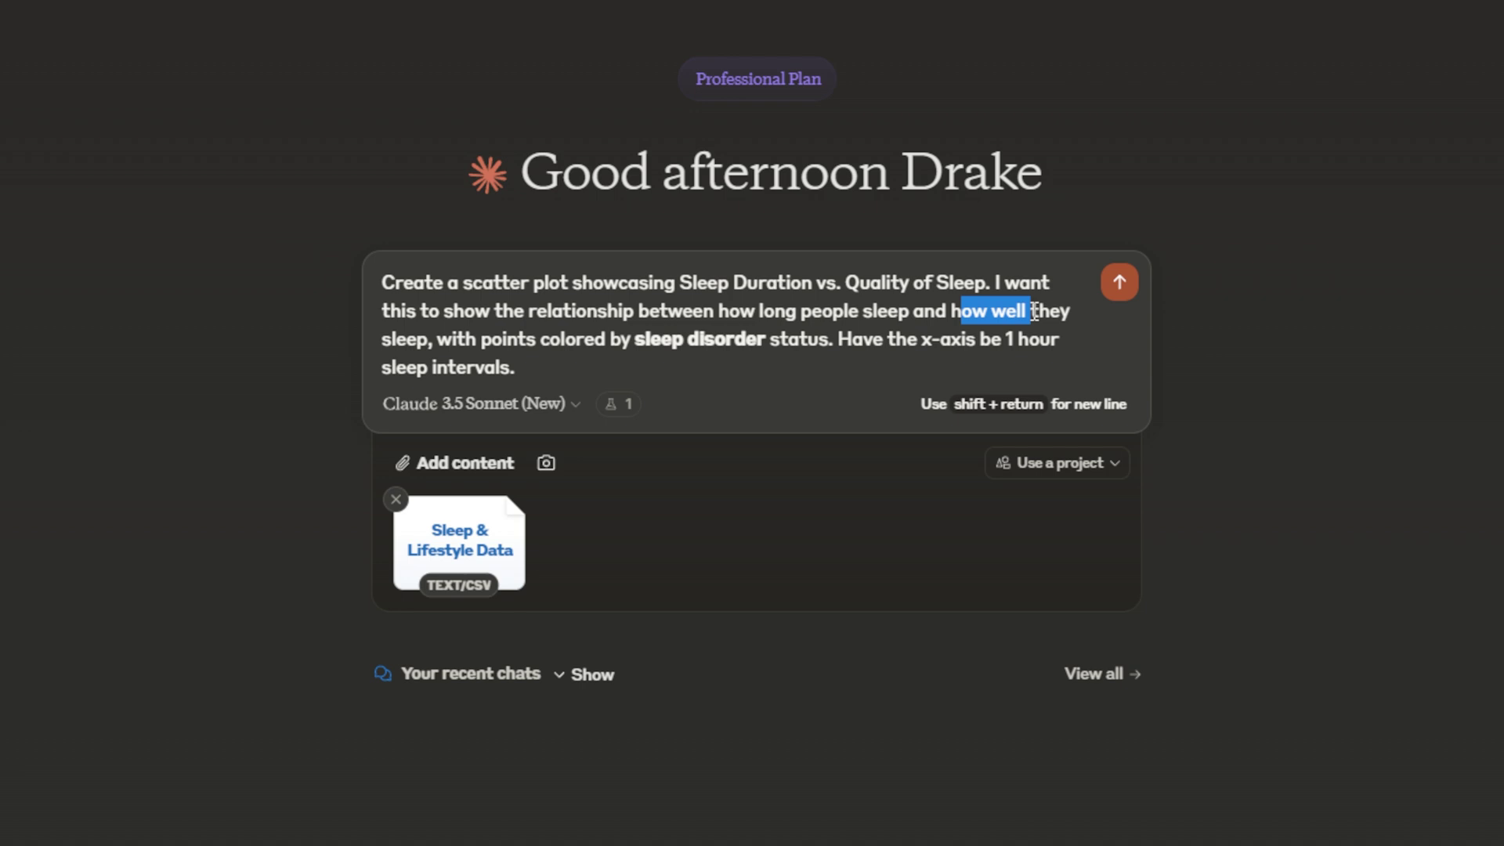
{"action": "left_click_drag", "start_coordinate": [447, 341], "coordinate": [756, 336]}
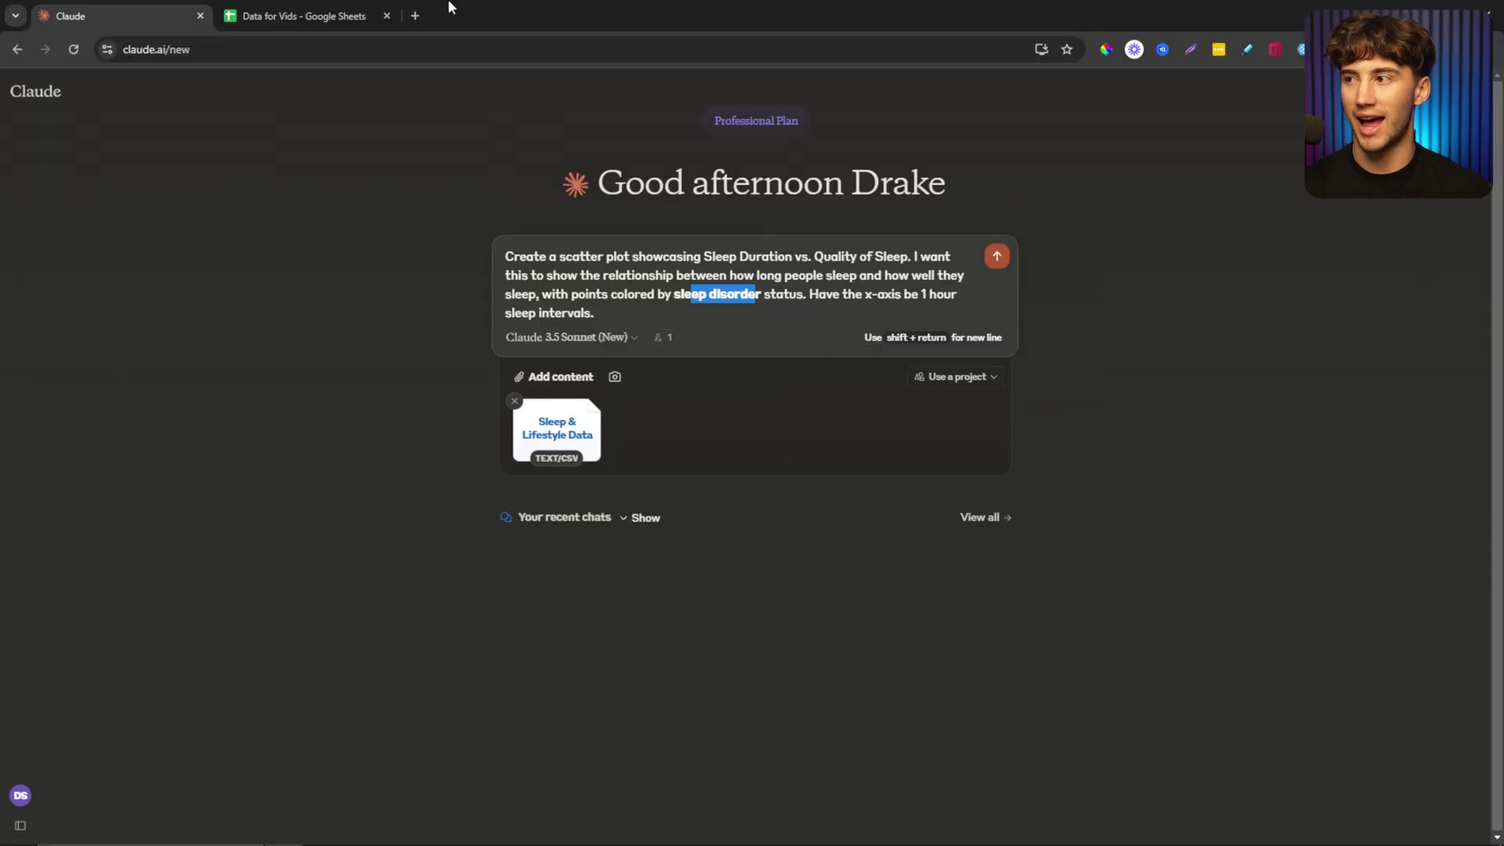
{"action": "key", "text": "ctrl+Tab"}
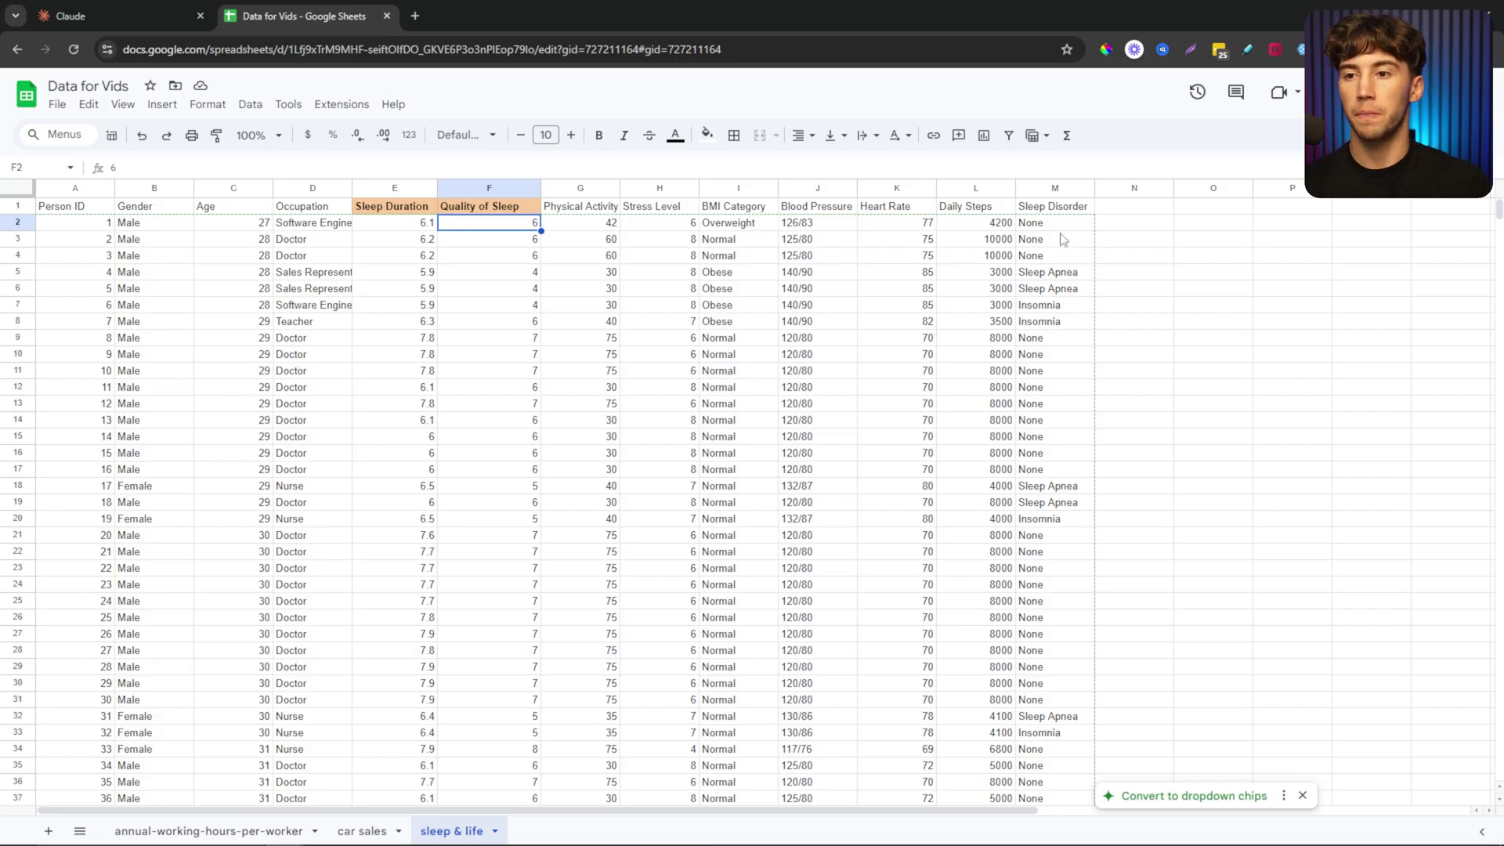
Make the Sleep Disorder header bold with orange fill and check its first values
{"action": "left_click", "coordinate": [1064, 208]}
{"action": "key", "text": "ctrl+b"}
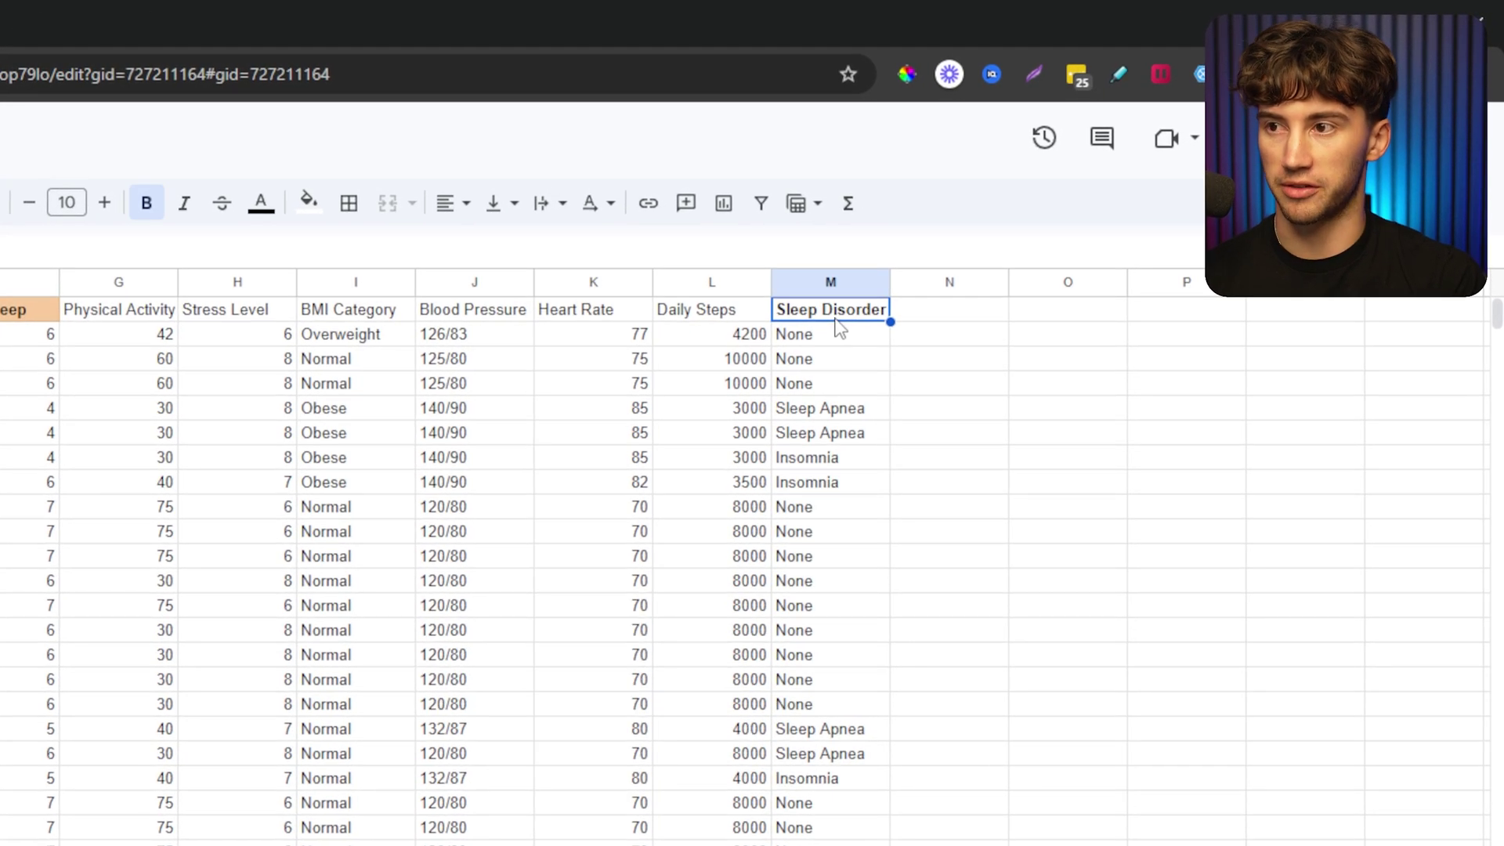
{"action": "left_click", "coordinate": [311, 213]}
{"action": "left_click", "coordinate": [371, 381]}
{"action": "left_click", "coordinate": [1017, 330]}
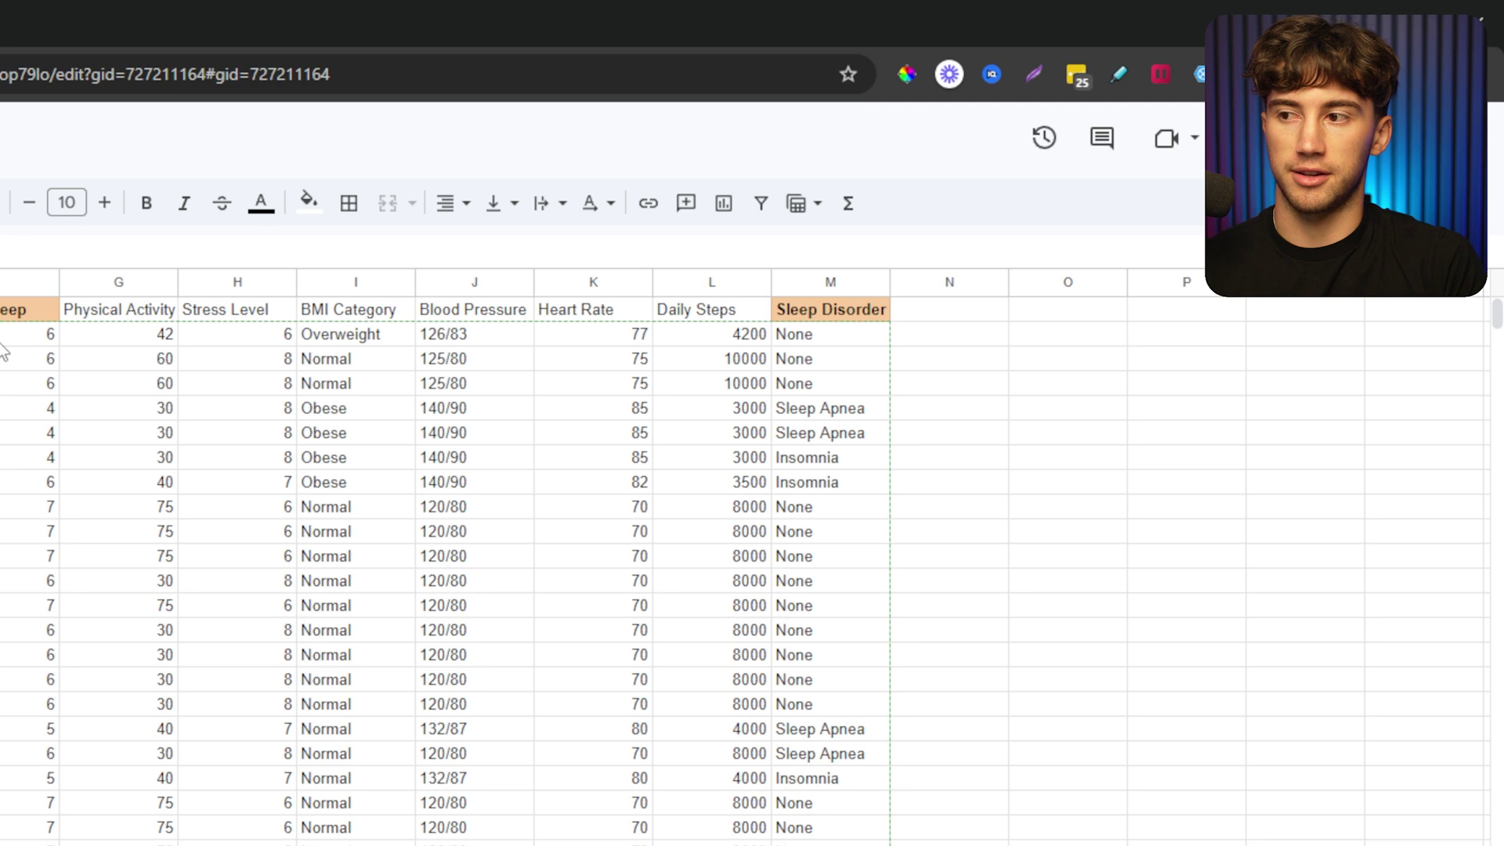
{"action": "left_click", "coordinate": [824, 383]}
{"action": "key", "text": "shift+Up"}
{"action": "key", "text": "shift+Up"}
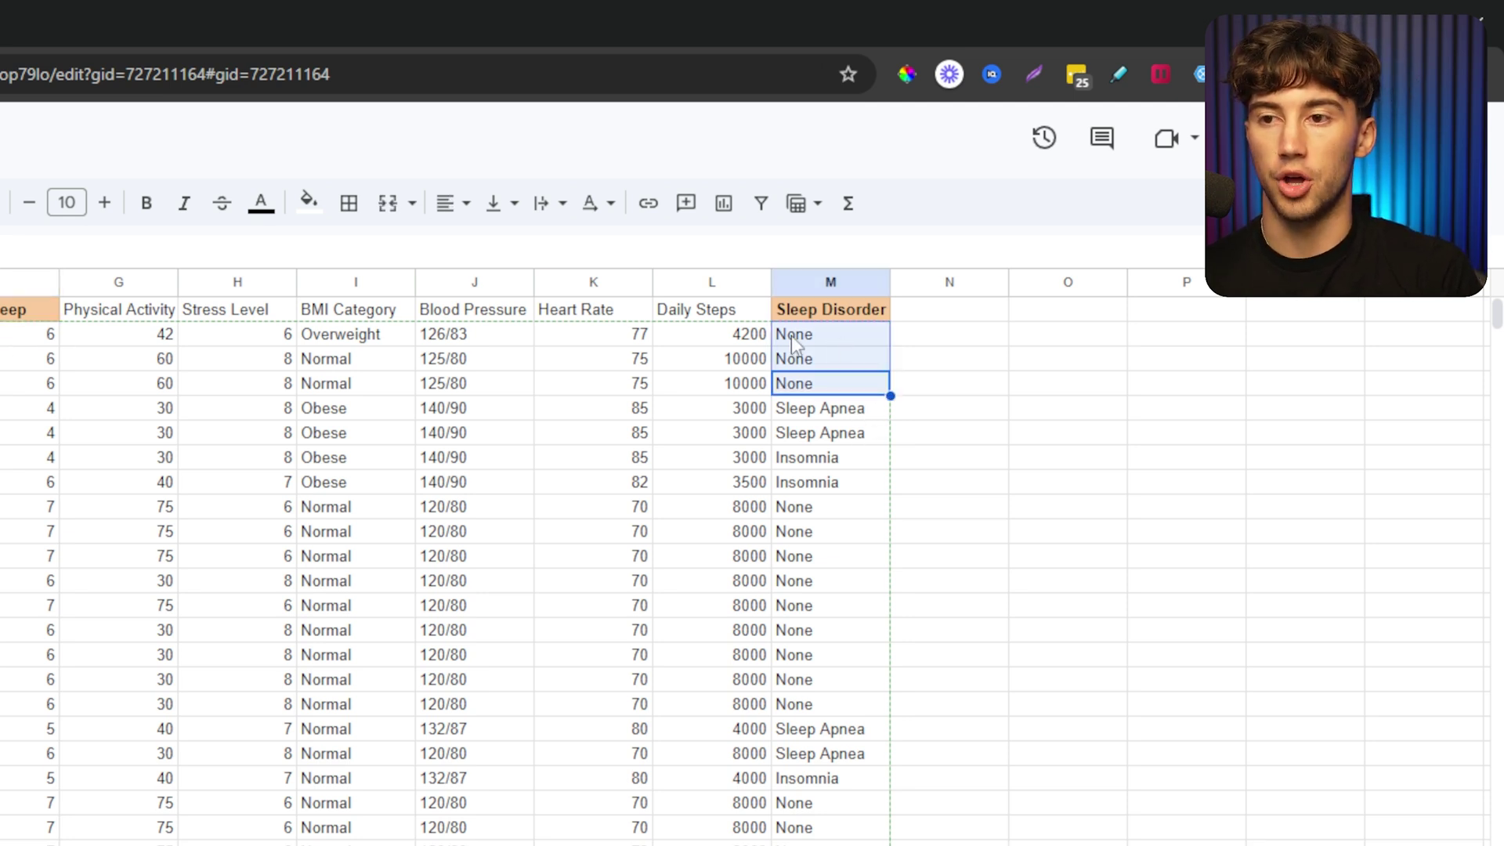
{"action": "left_click", "coordinate": [980, 436]}
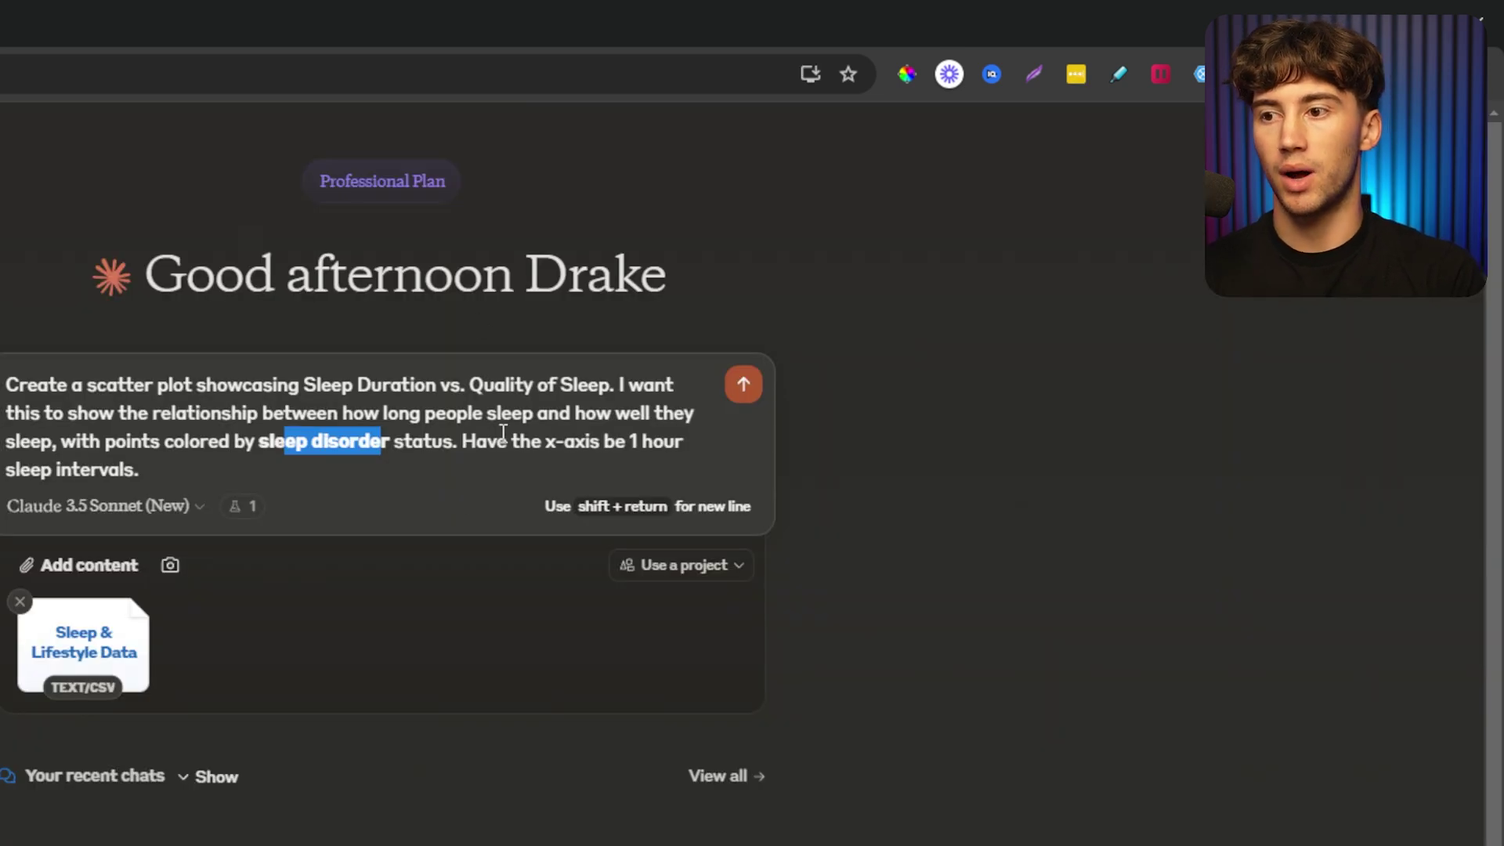
Append 'and start at 0 (or no sleep)' to the x-axis instruction and preview the attached CSV
{"action": "left_click", "coordinate": [512, 438]}
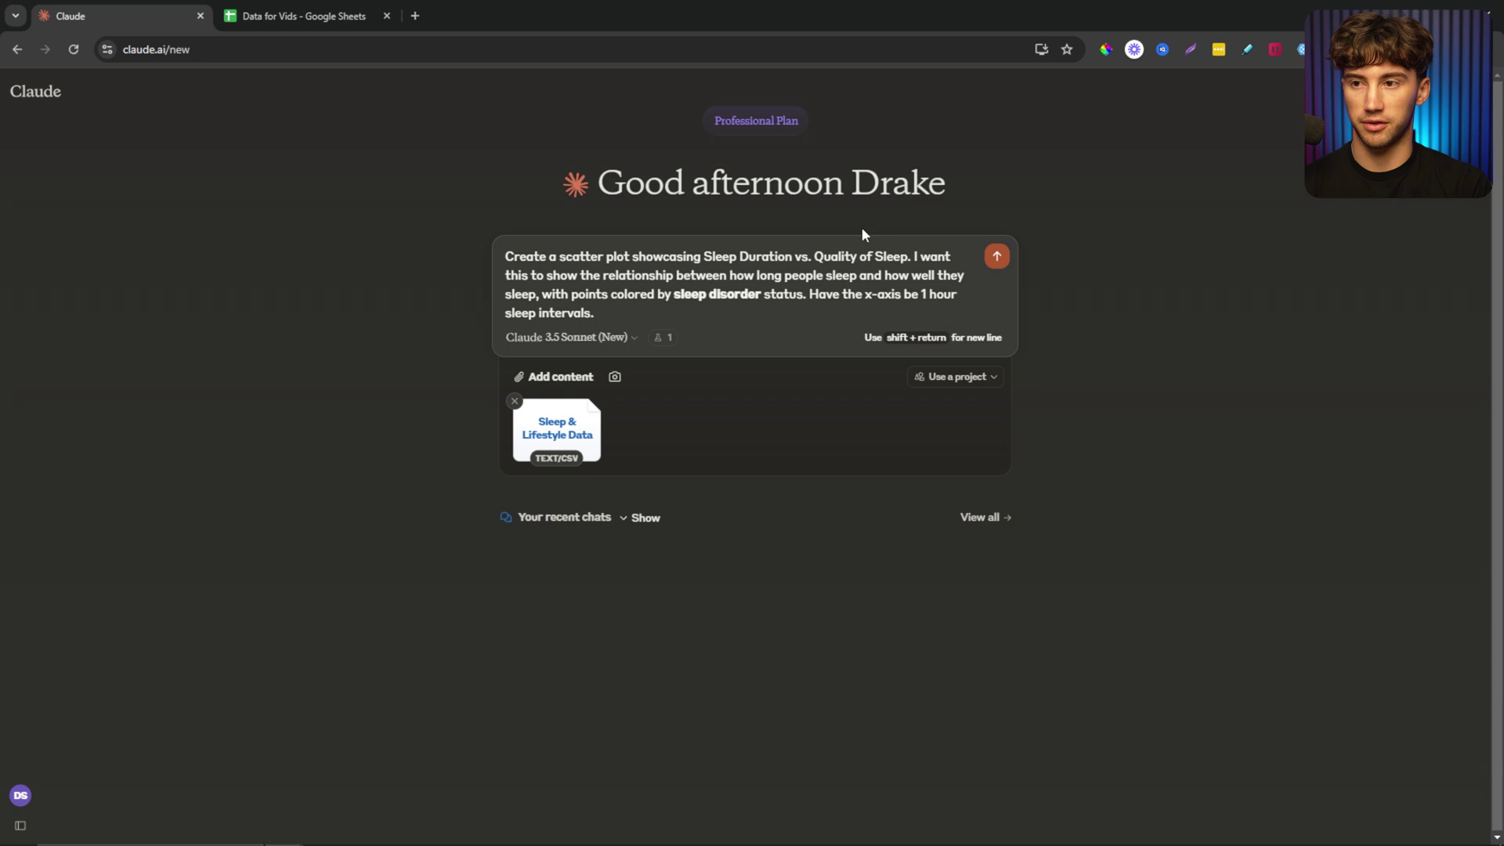
{"action": "key", "text": "F11"}
{"action": "left_click_drag", "start_coordinate": [793, 188], "coordinate": [733, 196]}
{"action": "left_click", "coordinate": [853, 212]}
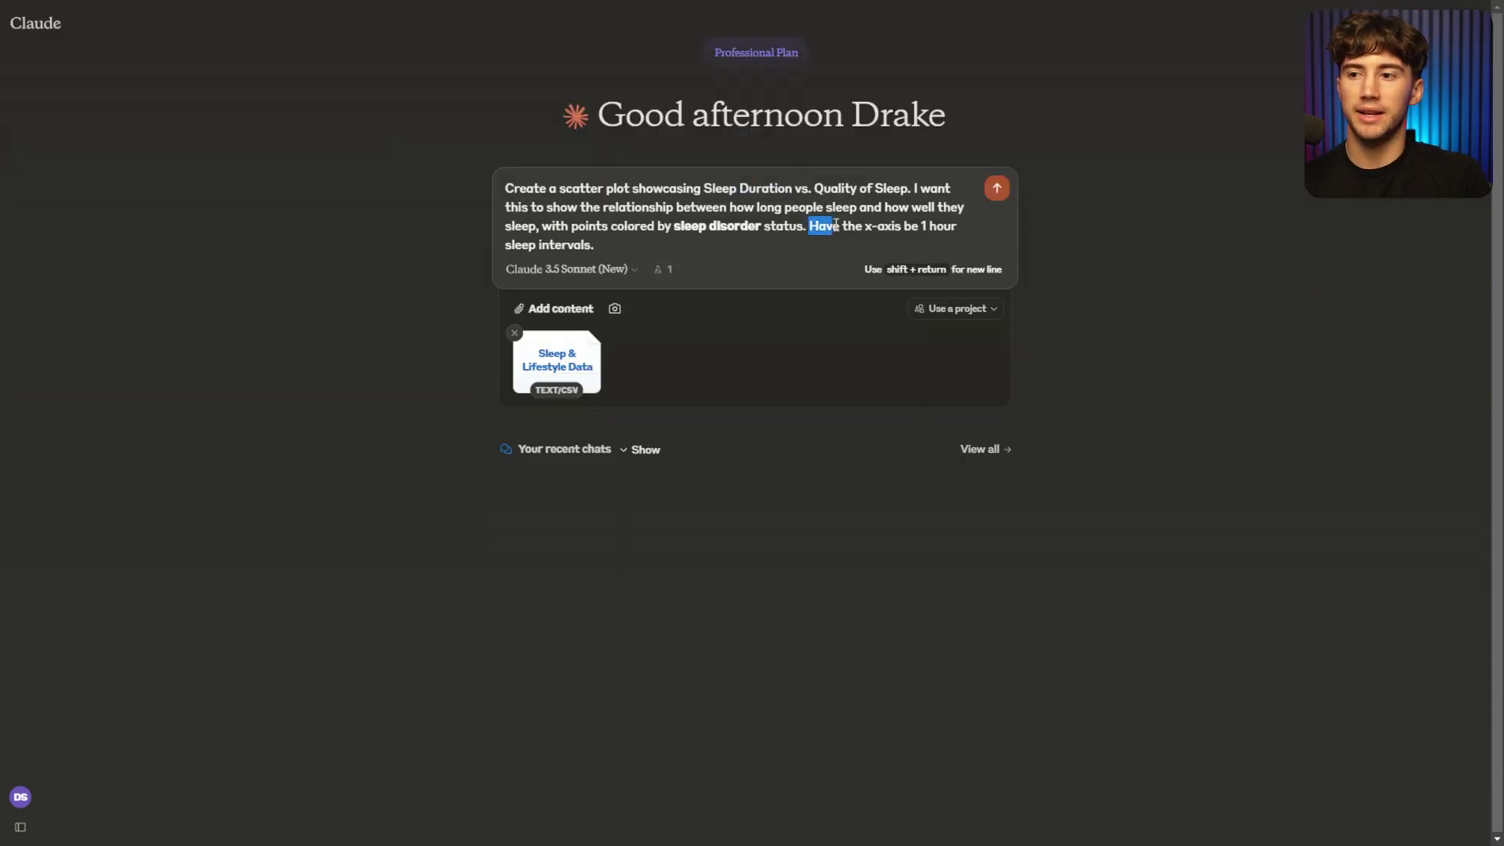
{"action": "left_click_drag", "start_coordinate": [835, 225], "coordinate": [923, 227]}
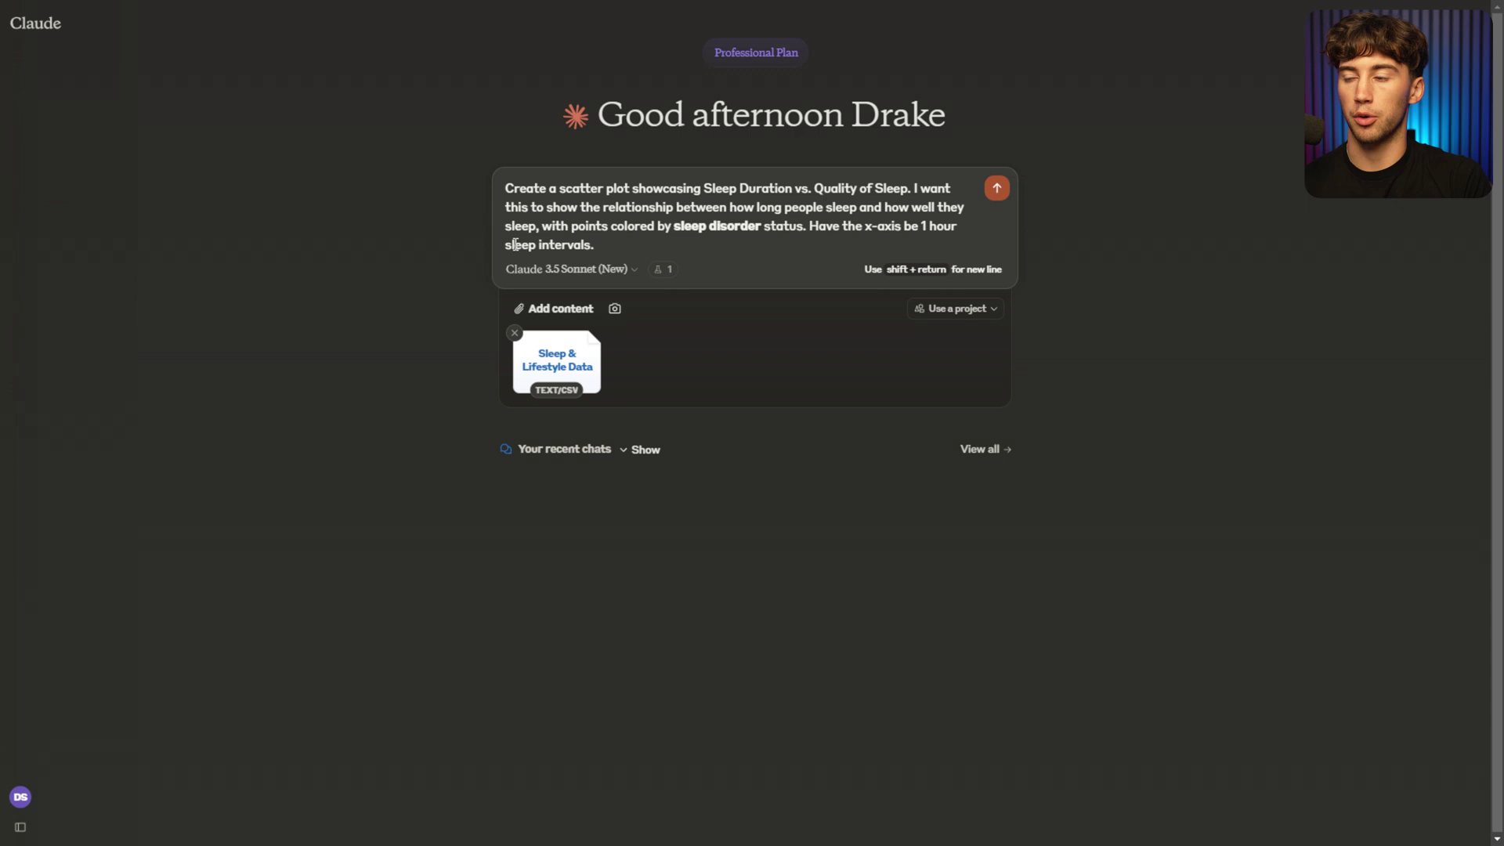
{"action": "left_click", "coordinate": [627, 245]}
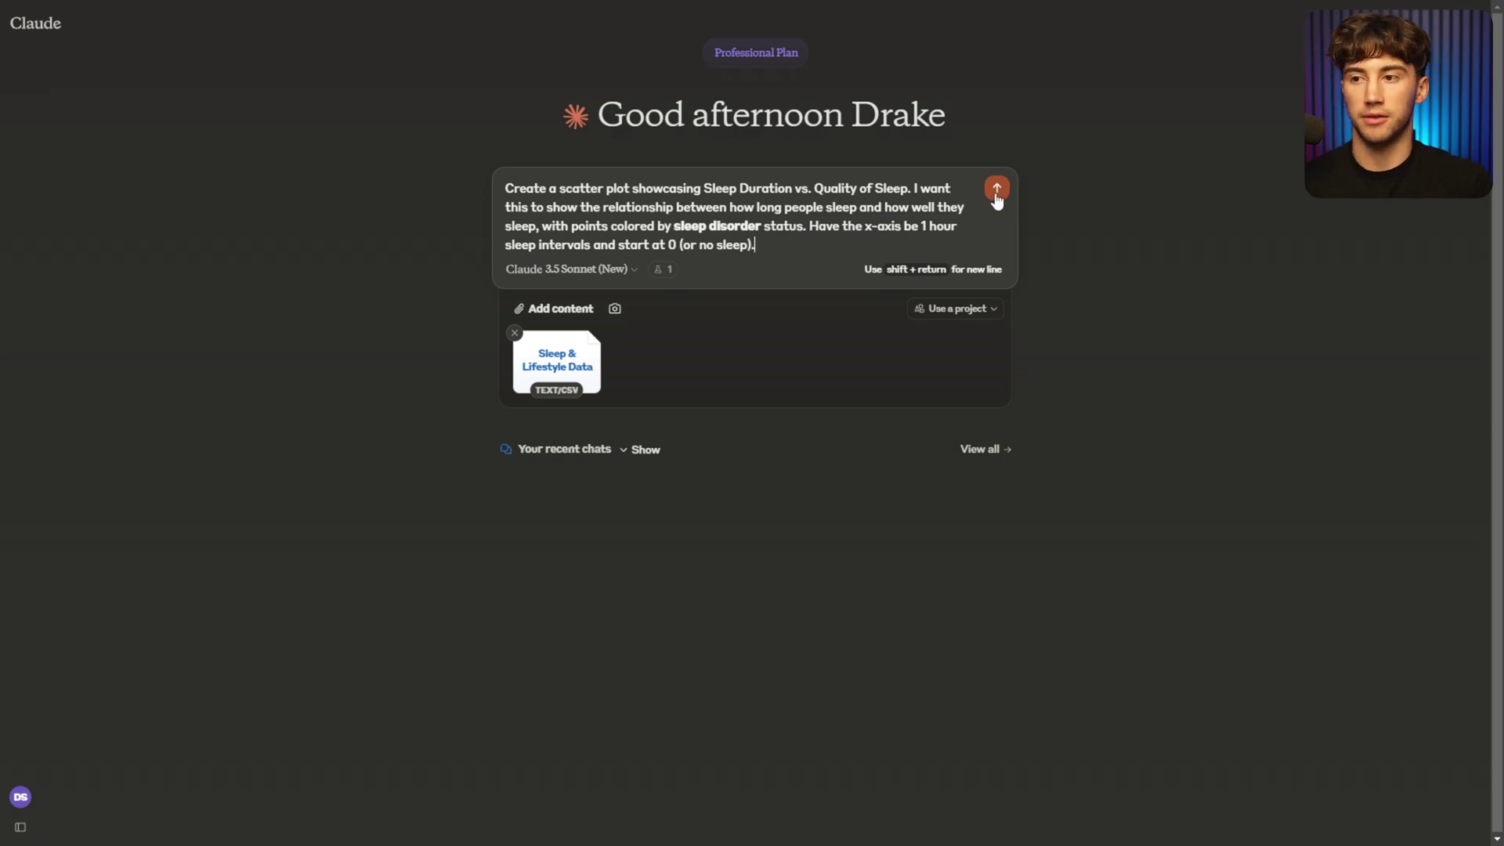
{"action": "left_click", "coordinate": [556, 362]}
{"action": "left_click", "coordinate": [1200, 213]}
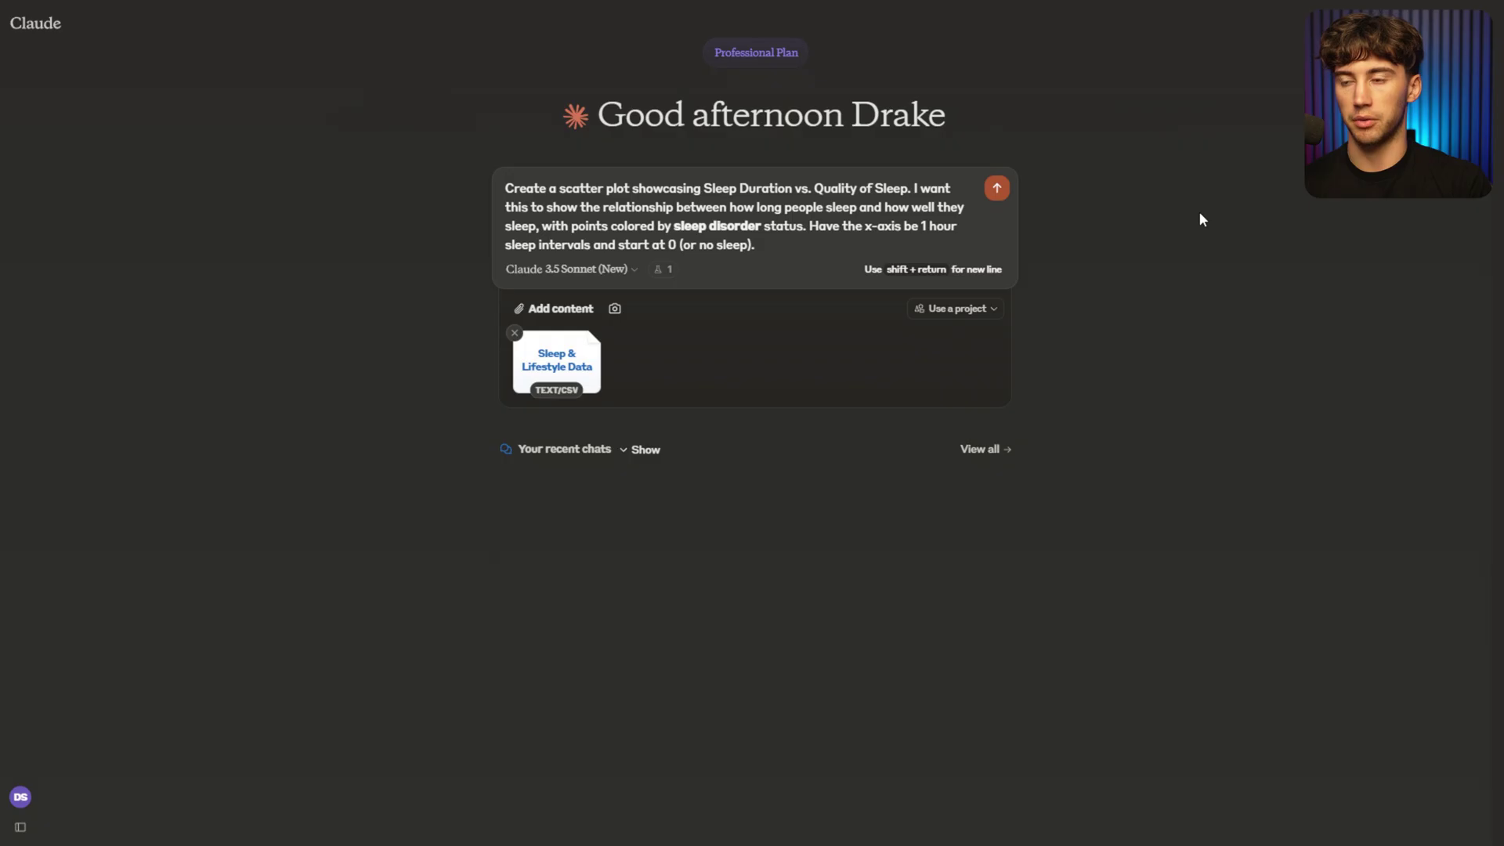
Send the scatter-plot request and wait for the sleep scatter plot to render
{"action": "left_click", "coordinate": [994, 185]}
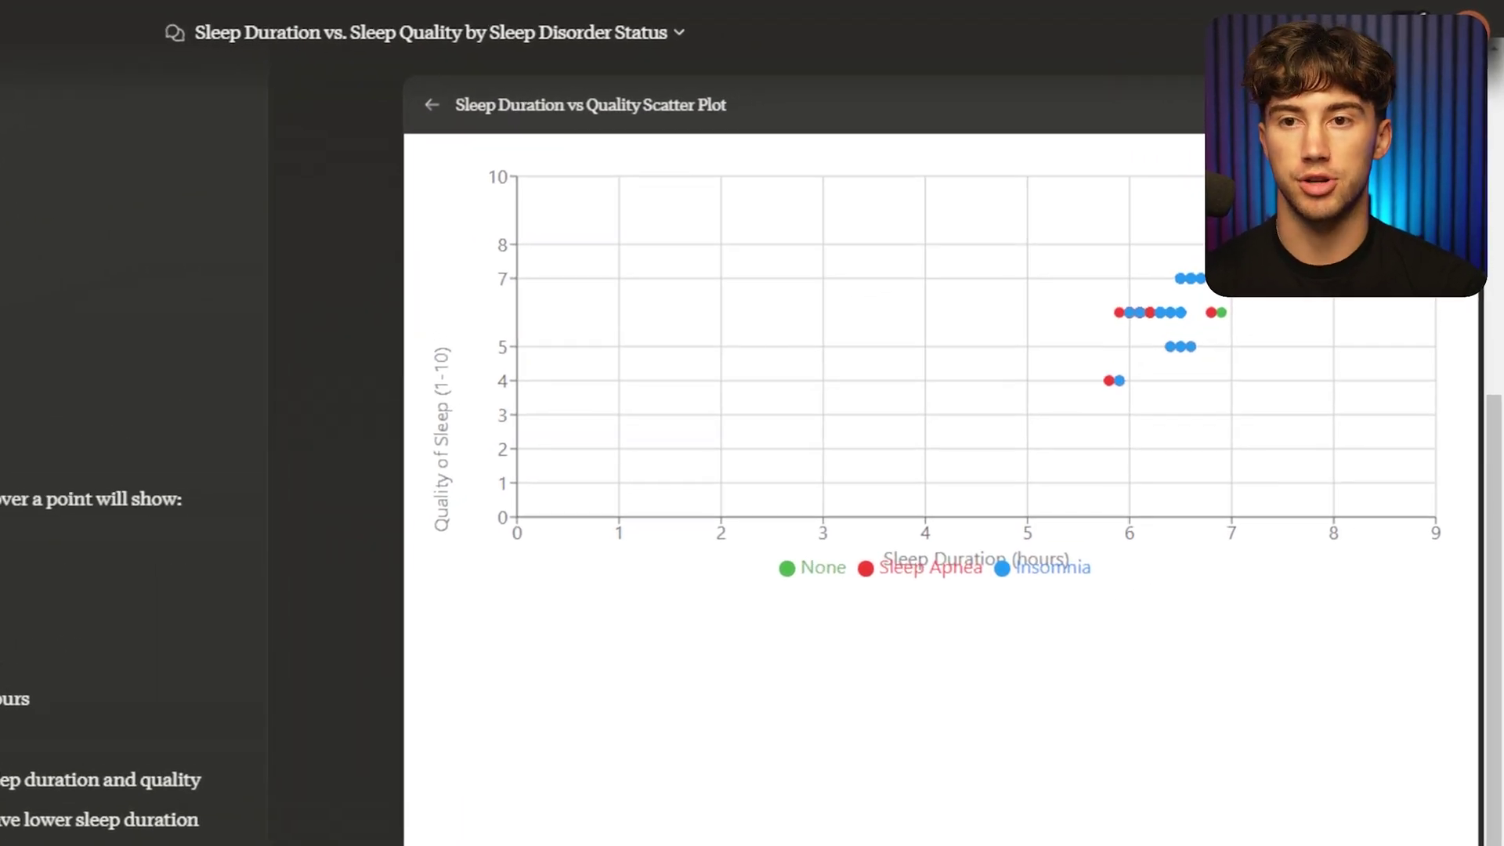
{"action": "mouse_move", "coordinate": [1245, 251]}
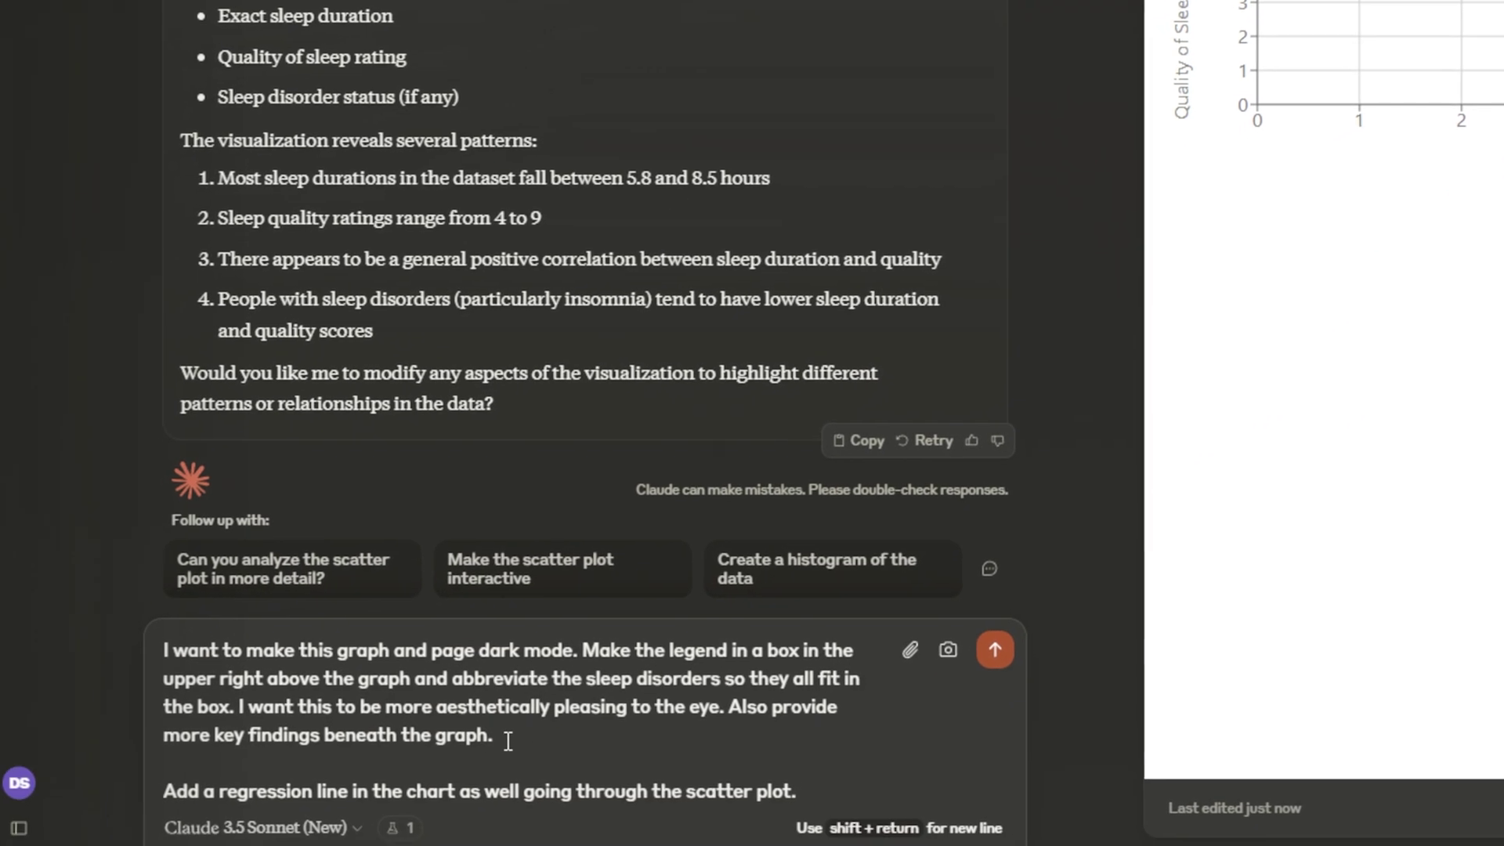
Submit the follow-up requesting dark mode, a boxed legend, a regression line and more findings
{"action": "left_click_drag", "start_coordinate": [508, 743], "coordinate": [179, 633]}
{"action": "left_click", "coordinate": [555, 733]}
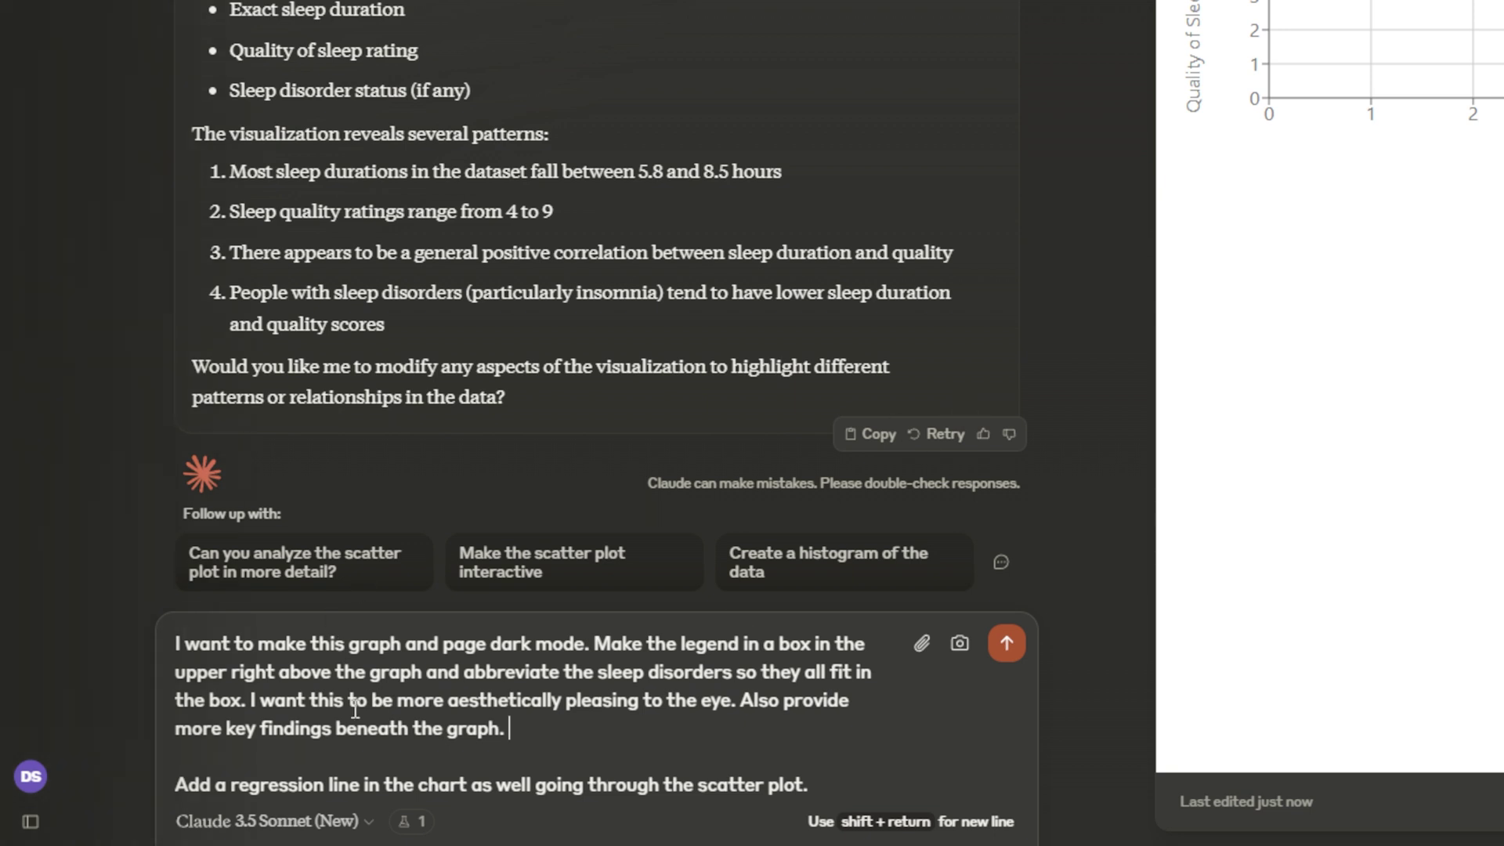
{"action": "left_click_drag", "start_coordinate": [177, 784], "coordinate": [792, 778]}
{"action": "left_click", "coordinate": [833, 784]}
{"action": "left_click", "coordinate": [1005, 642]}
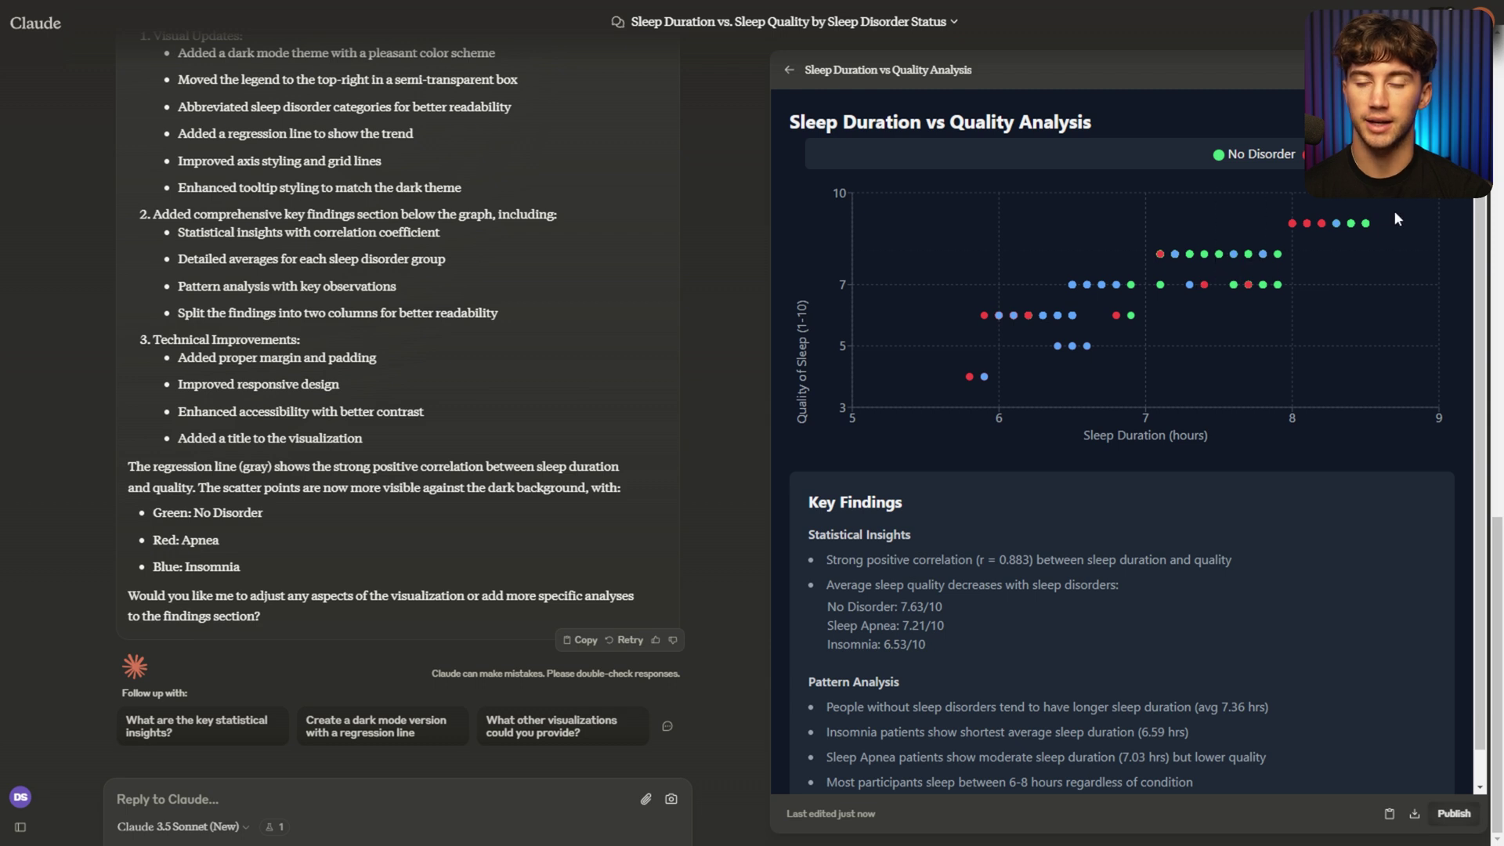
Review the regression-line reply and its Key Findings text in the chat conversation
{"action": "scroll", "coordinate": [1197, 359], "scroll_direction": "down", "scroll_amount": 1}
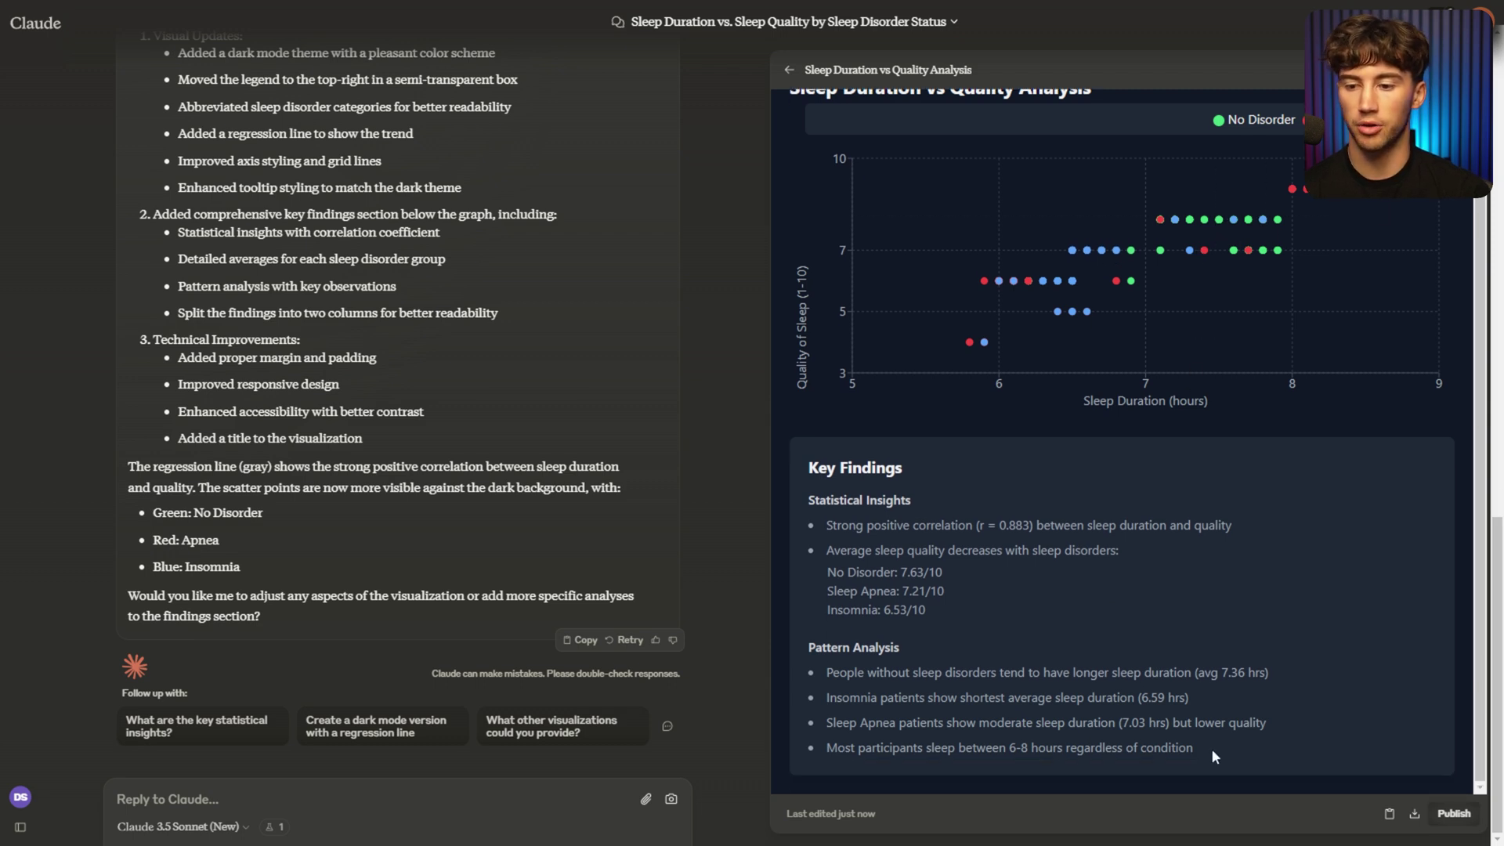
{"action": "left_click_drag", "start_coordinate": [1211, 749], "coordinate": [927, 490]}
{"action": "left_click", "coordinate": [928, 490]}
{"action": "scroll", "coordinate": [928, 490], "scroll_direction": "up", "scroll_amount": 1}
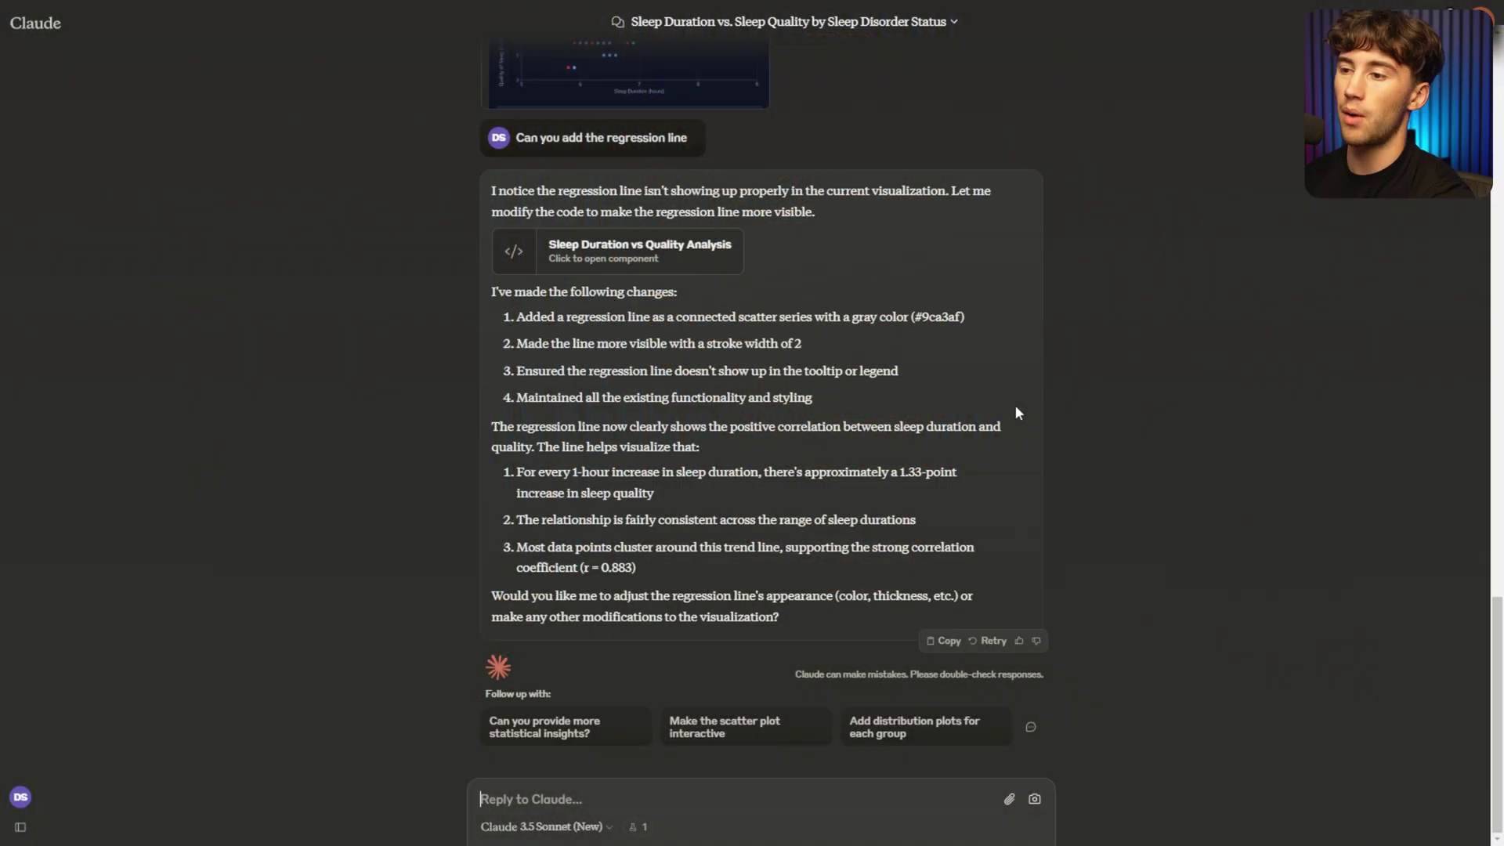
Open Sleep & Lifestyle Data.csv from the first prompt and review its column headers and first rows
{"action": "scroll", "coordinate": [987, 483], "scroll_direction": "up", "scroll_amount": 3}
{"action": "scroll", "coordinate": [985, 483], "scroll_direction": "up", "scroll_amount": 2}
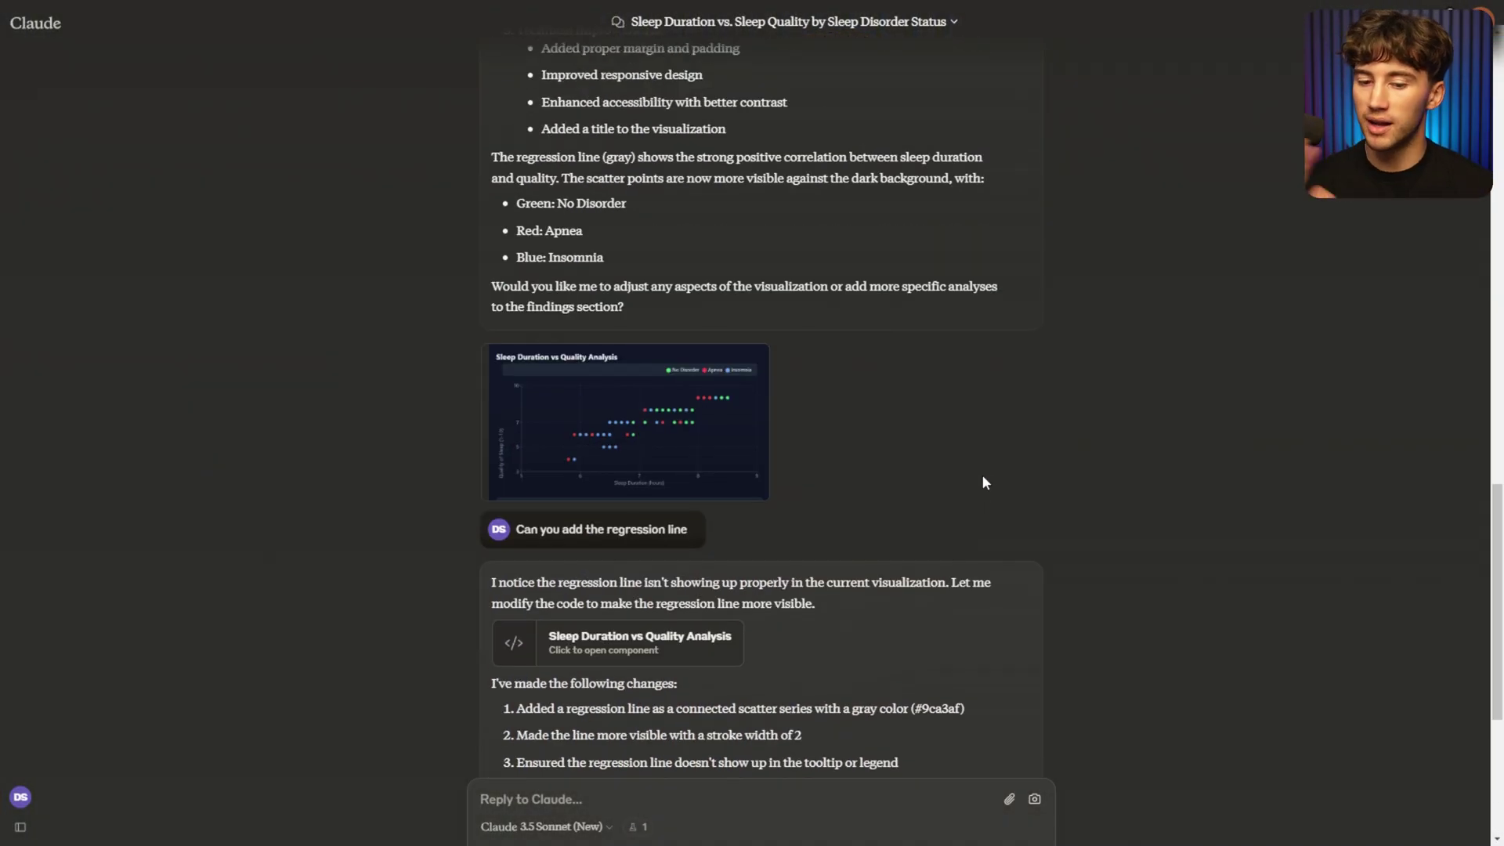
{"action": "scroll", "coordinate": [982, 474], "scroll_direction": "down", "scroll_amount": 5}
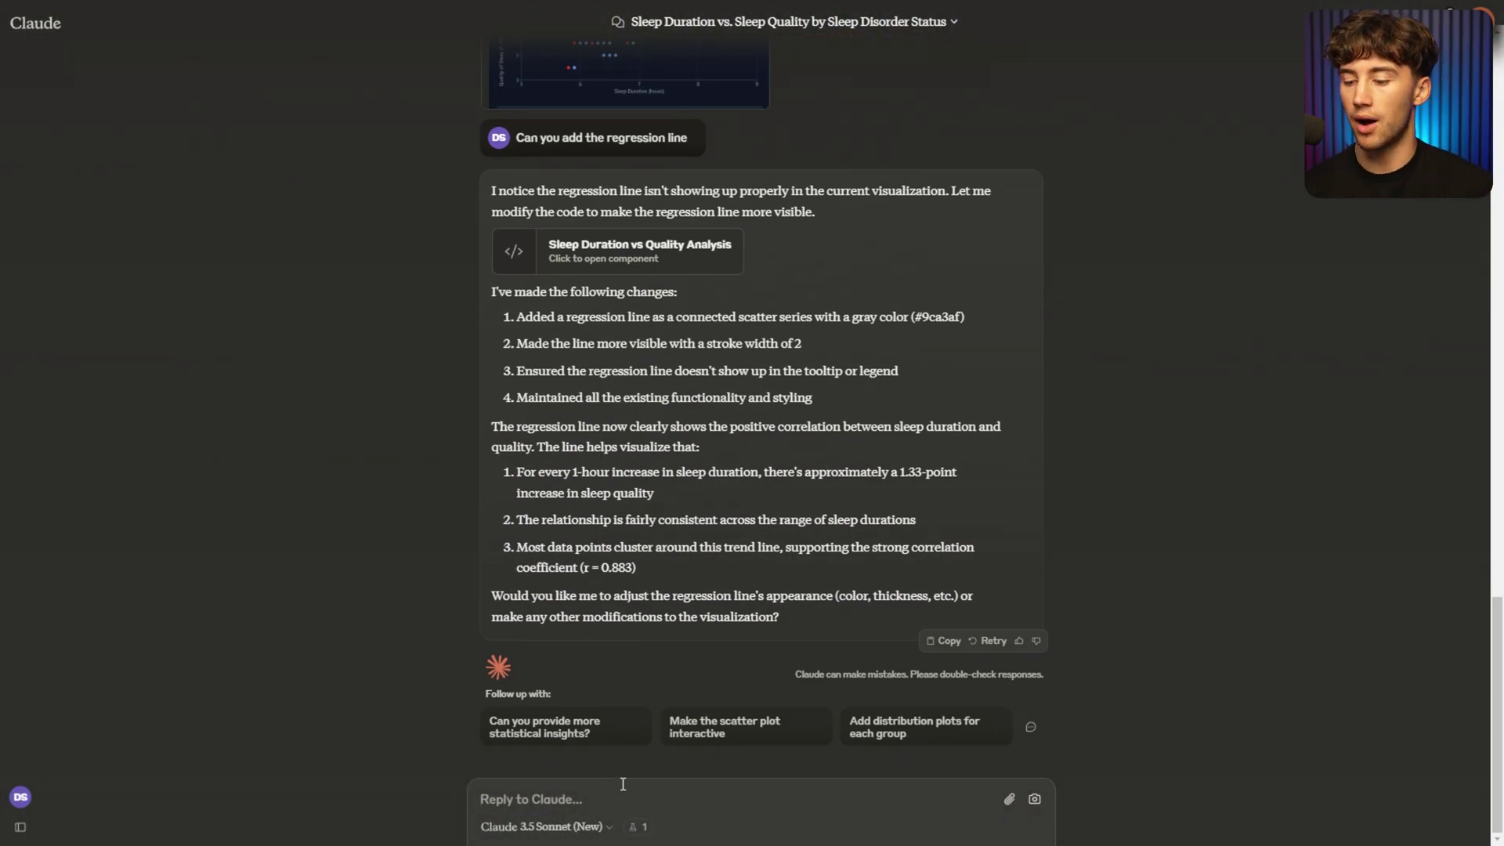
{"action": "scroll", "coordinate": [625, 654], "scroll_direction": "up", "scroll_amount": 15}
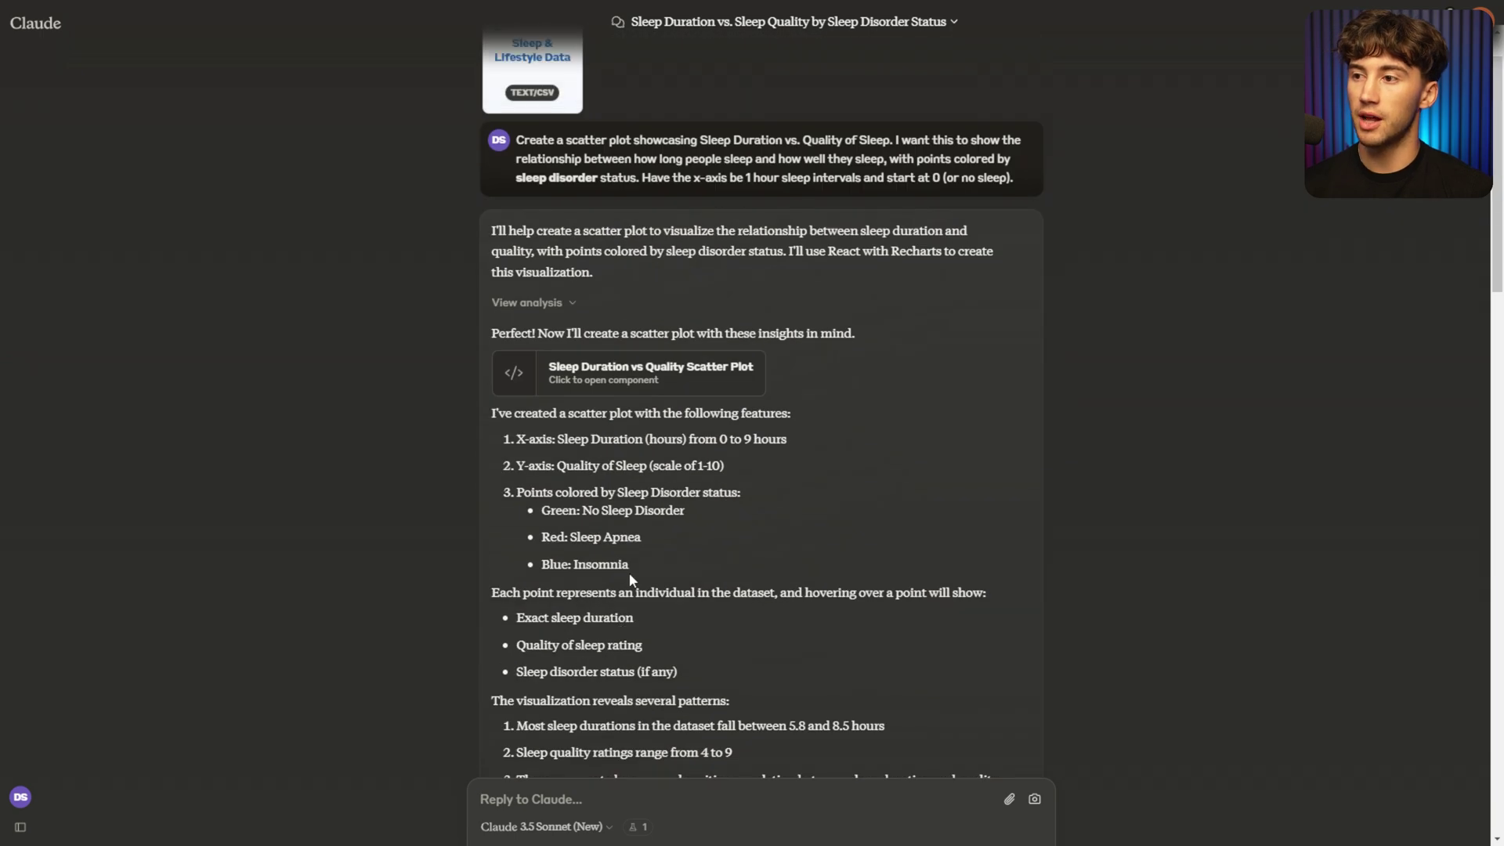
{"action": "left_click", "coordinate": [558, 141]}
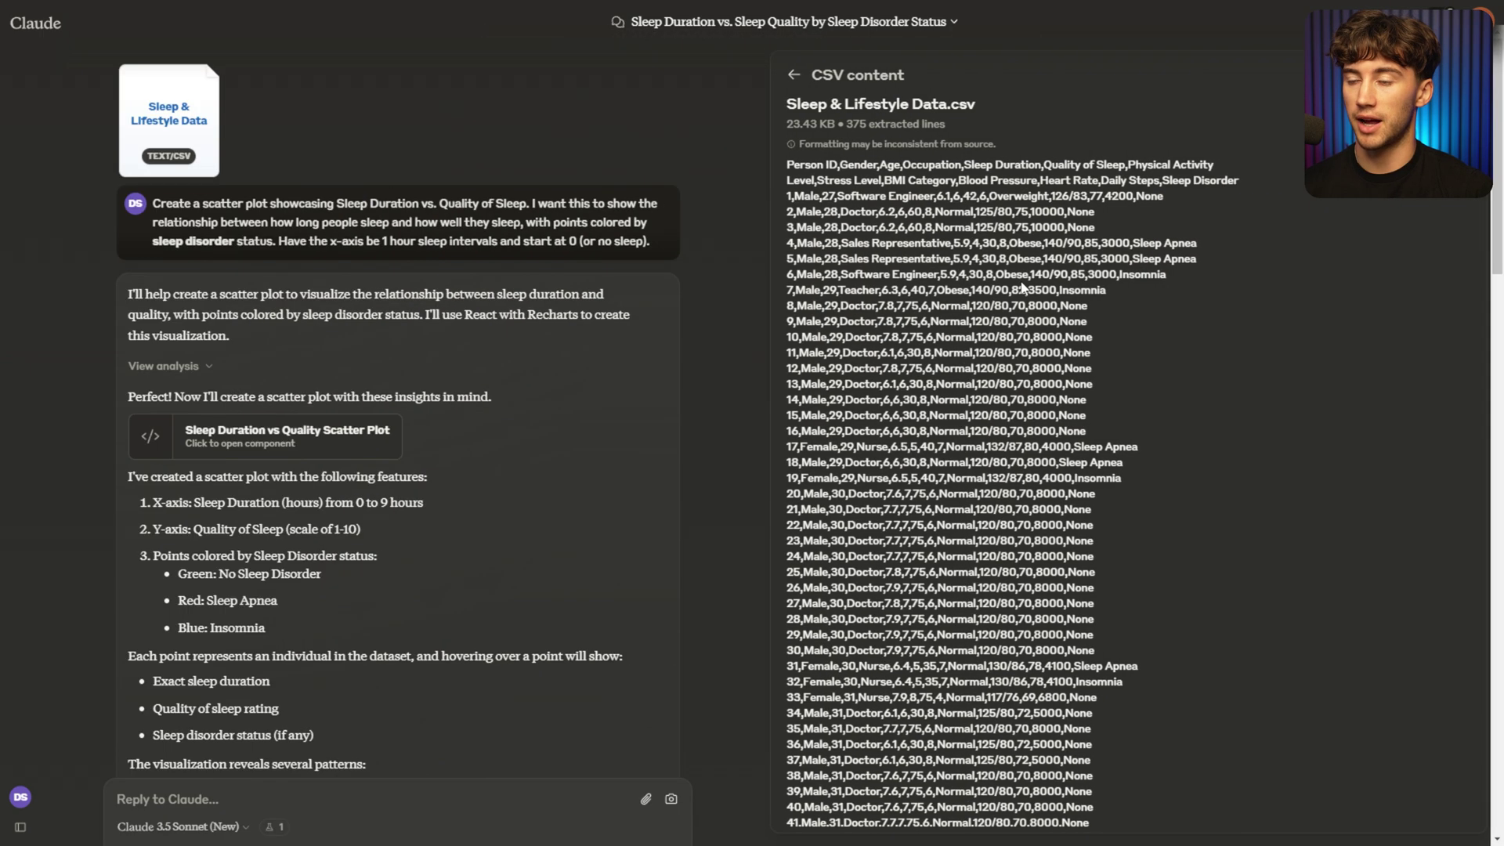
{"action": "left_click_drag", "start_coordinate": [786, 166], "coordinate": [1113, 440]}
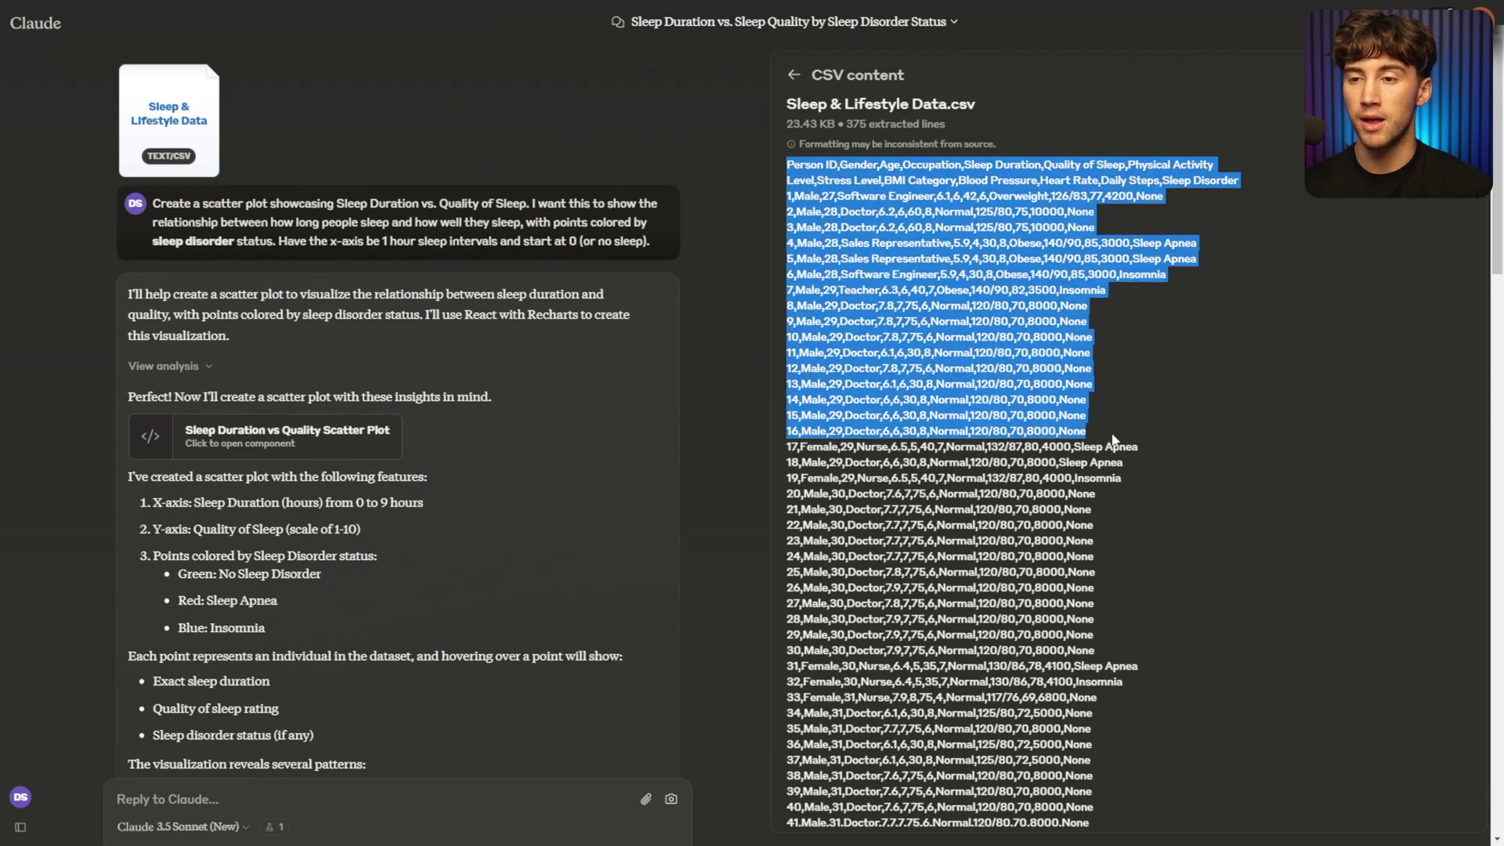
{"action": "scroll", "coordinate": [326, 285], "scroll_direction": "down", "scroll_amount": 15}
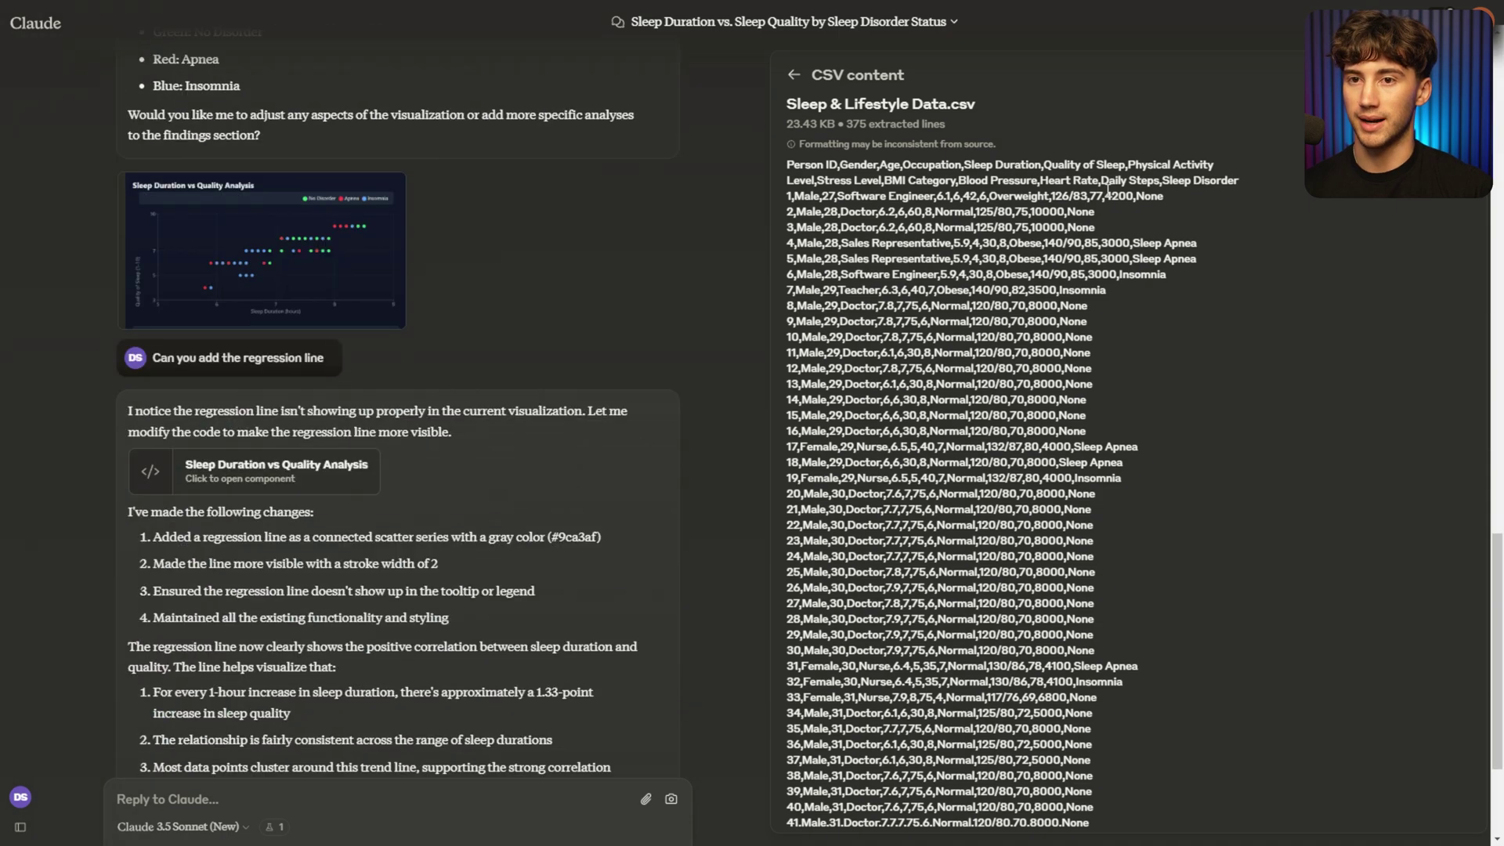
Paste the dark-mode tabbed dashboard request into the reply box and review its opening sentence
{"action": "key", "text": "Escape"}
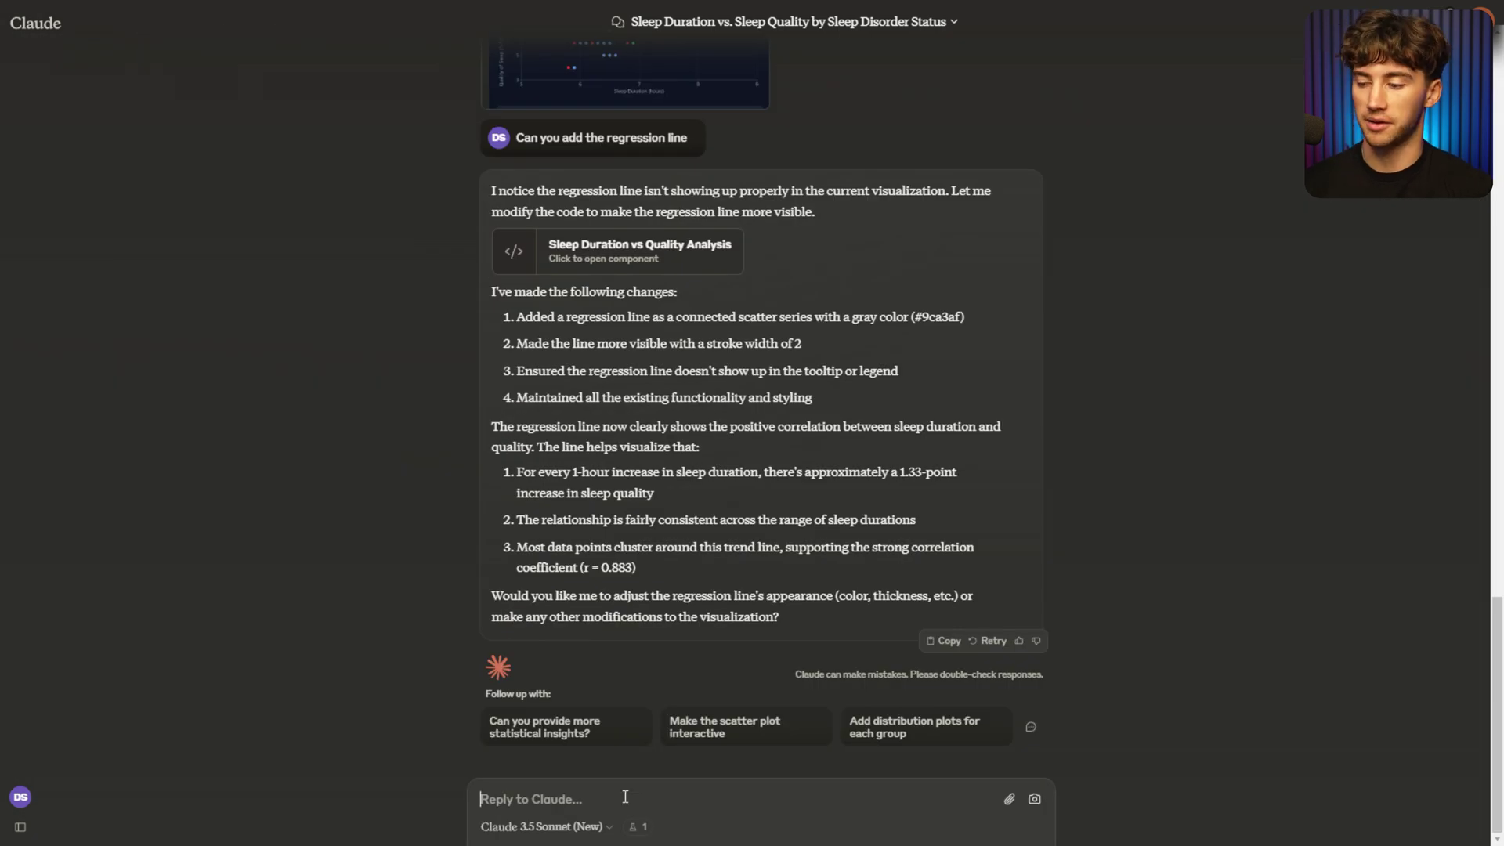
{"action": "type", "text": "Create an analytics dashboard with tabs for navigation. Here is what I want created: A visualization showing the relationship between BMI Category, Daily Steps, and Sleep Disorders (Column Chart) An analysis of Sleep Quality across different Occupations (Horizontal Bar Graph) A visualization of Heart Rate patterns in relation to Physical Activity Level and Sleep Duration (Scatter Plot) Make these pages dark mode and have key findings and a summary of what each page represents and why it's important."}
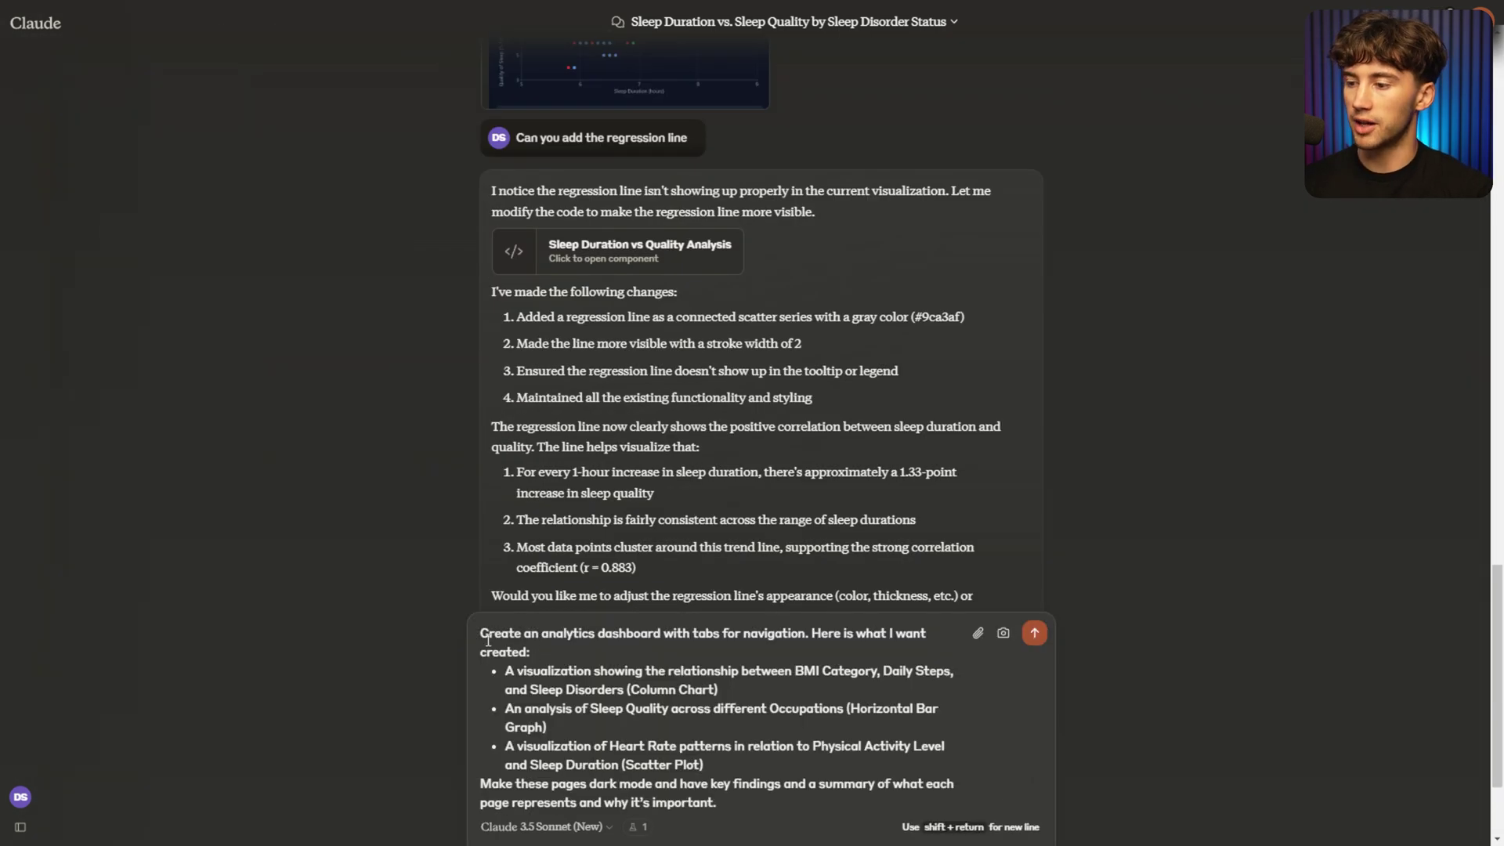
{"action": "left_click_drag", "start_coordinate": [480, 634], "coordinate": [539, 634]}
{"action": "left_click_drag", "start_coordinate": [663, 634], "coordinate": [753, 637]}
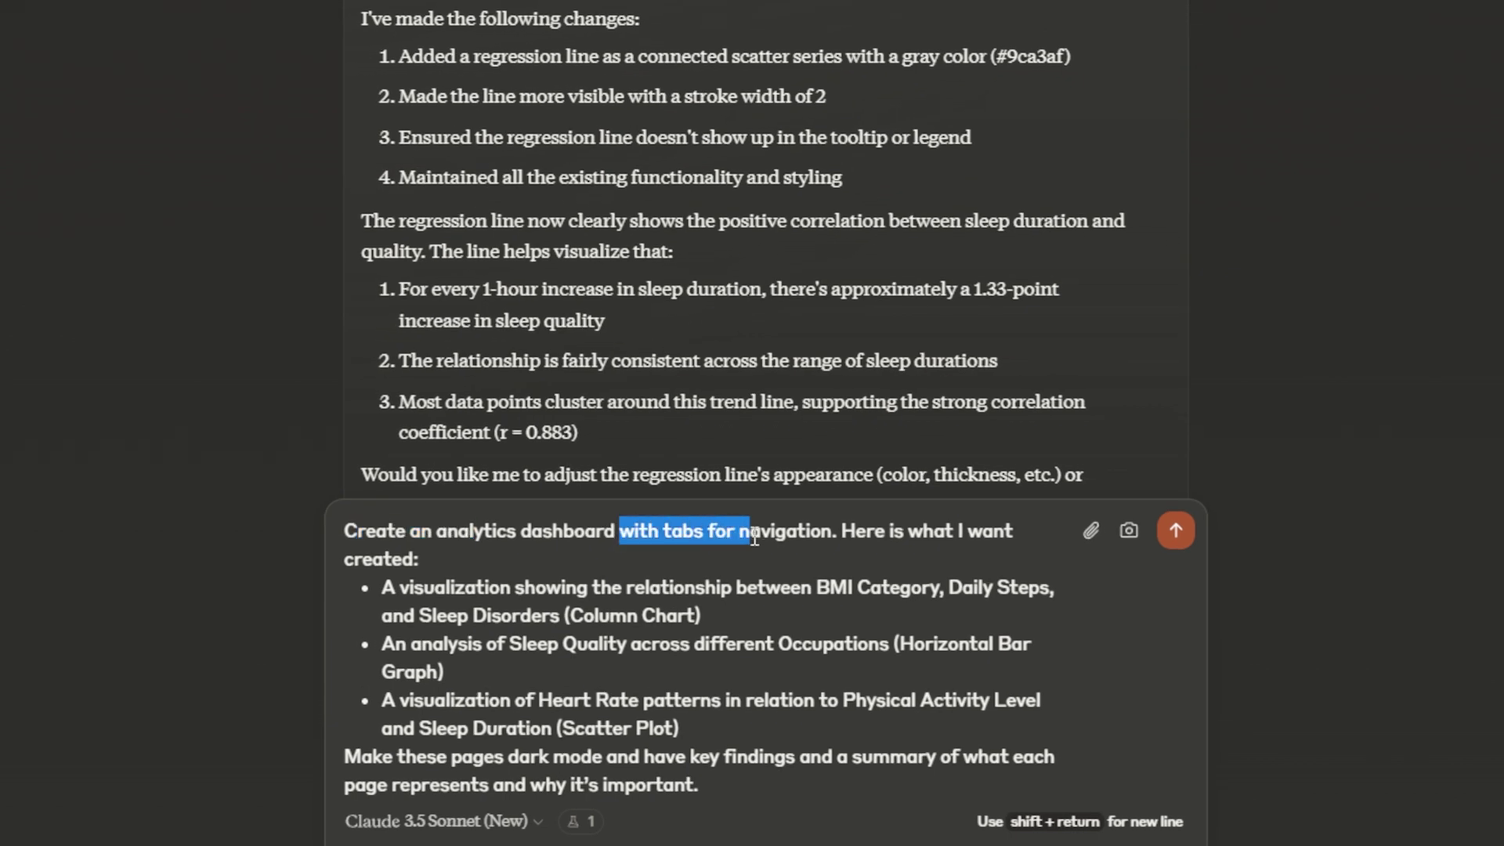
{"action": "left_click_drag", "start_coordinate": [753, 539], "coordinate": [836, 539]}
{"action": "left_click", "coordinate": [893, 539]}
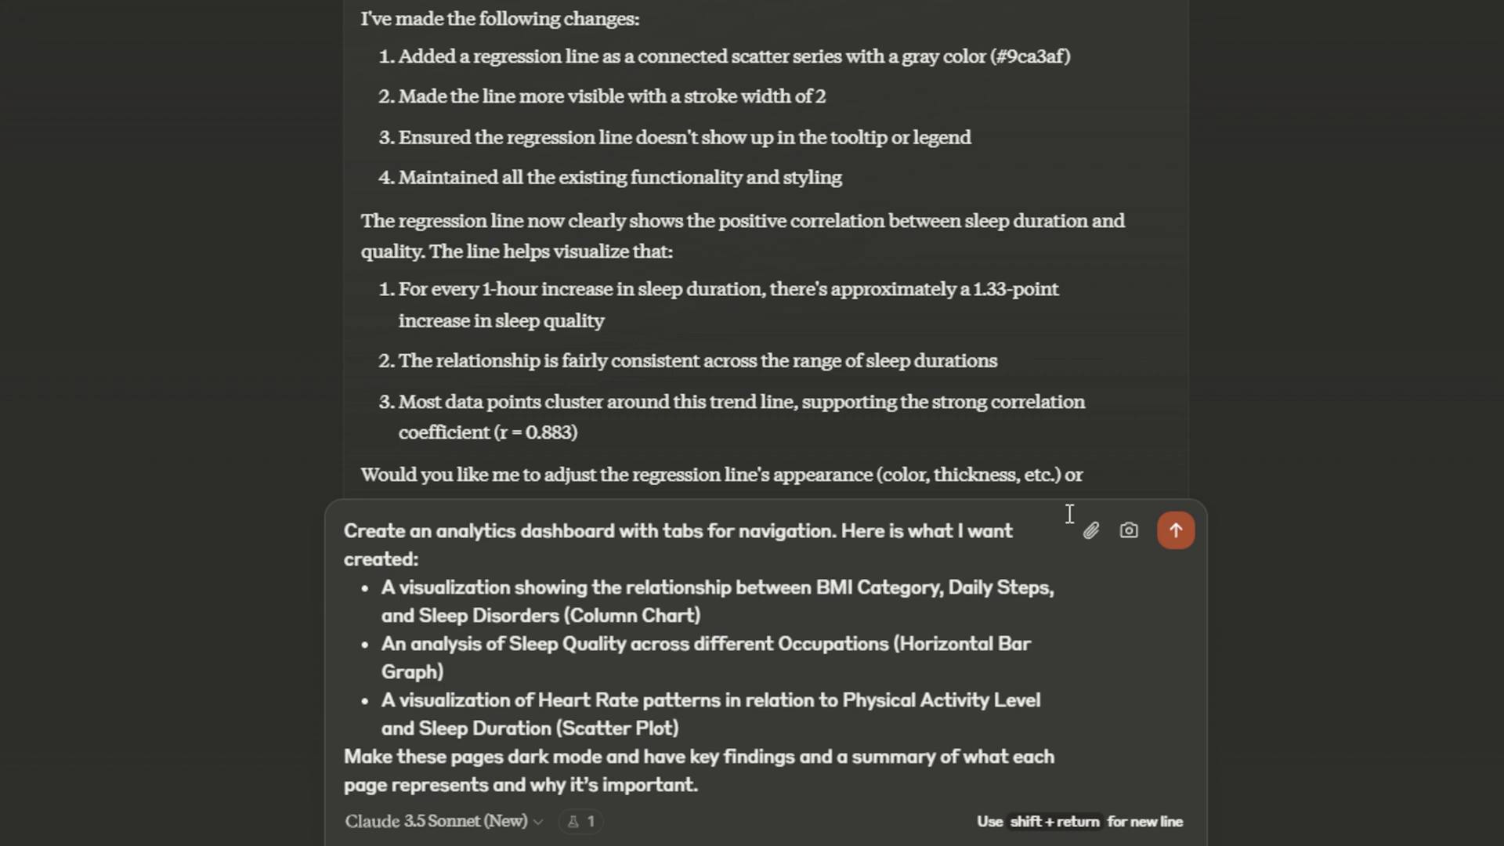
Review the chart bullets for Sleep Disorders by BMI and Sleep Quality by Occupation
{"action": "left_click_drag", "start_coordinate": [845, 532], "coordinate": [964, 532]}
{"action": "left_click", "coordinate": [421, 558]}
{"action": "left_click_drag", "start_coordinate": [395, 581], "coordinate": [1054, 588]}
{"action": "left_click_drag", "start_coordinate": [431, 616], "coordinate": [702, 615]}
{"action": "left_click", "coordinate": [743, 618]}
{"action": "left_click_drag", "start_coordinate": [383, 643], "coordinate": [538, 652]}
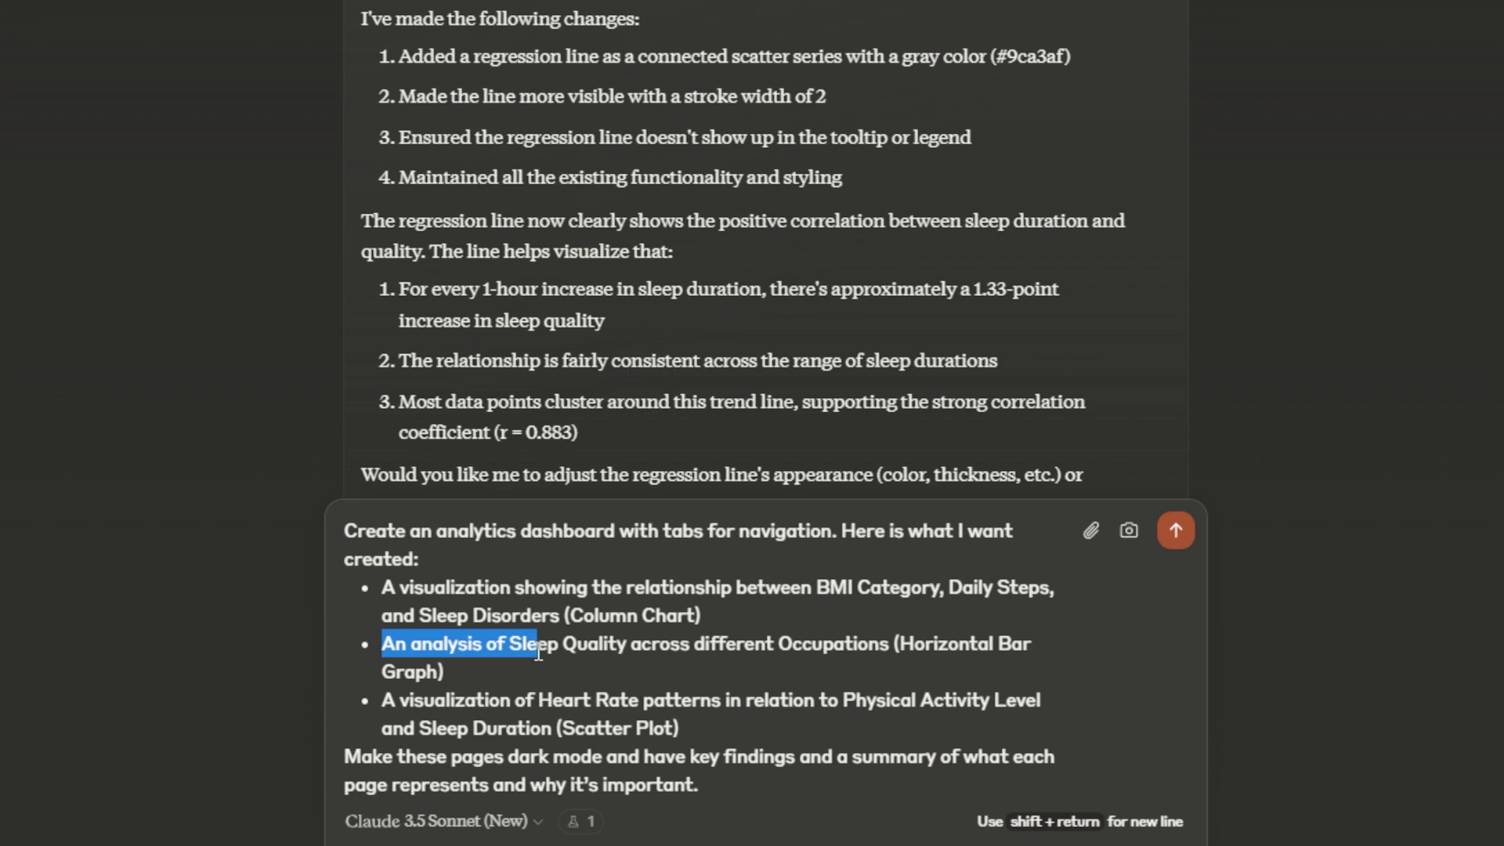
{"action": "left_click", "coordinate": [711, 647]}
{"action": "left_click", "coordinate": [925, 646]}
{"action": "left_click_drag", "start_coordinate": [710, 644], "coordinate": [383, 644]}
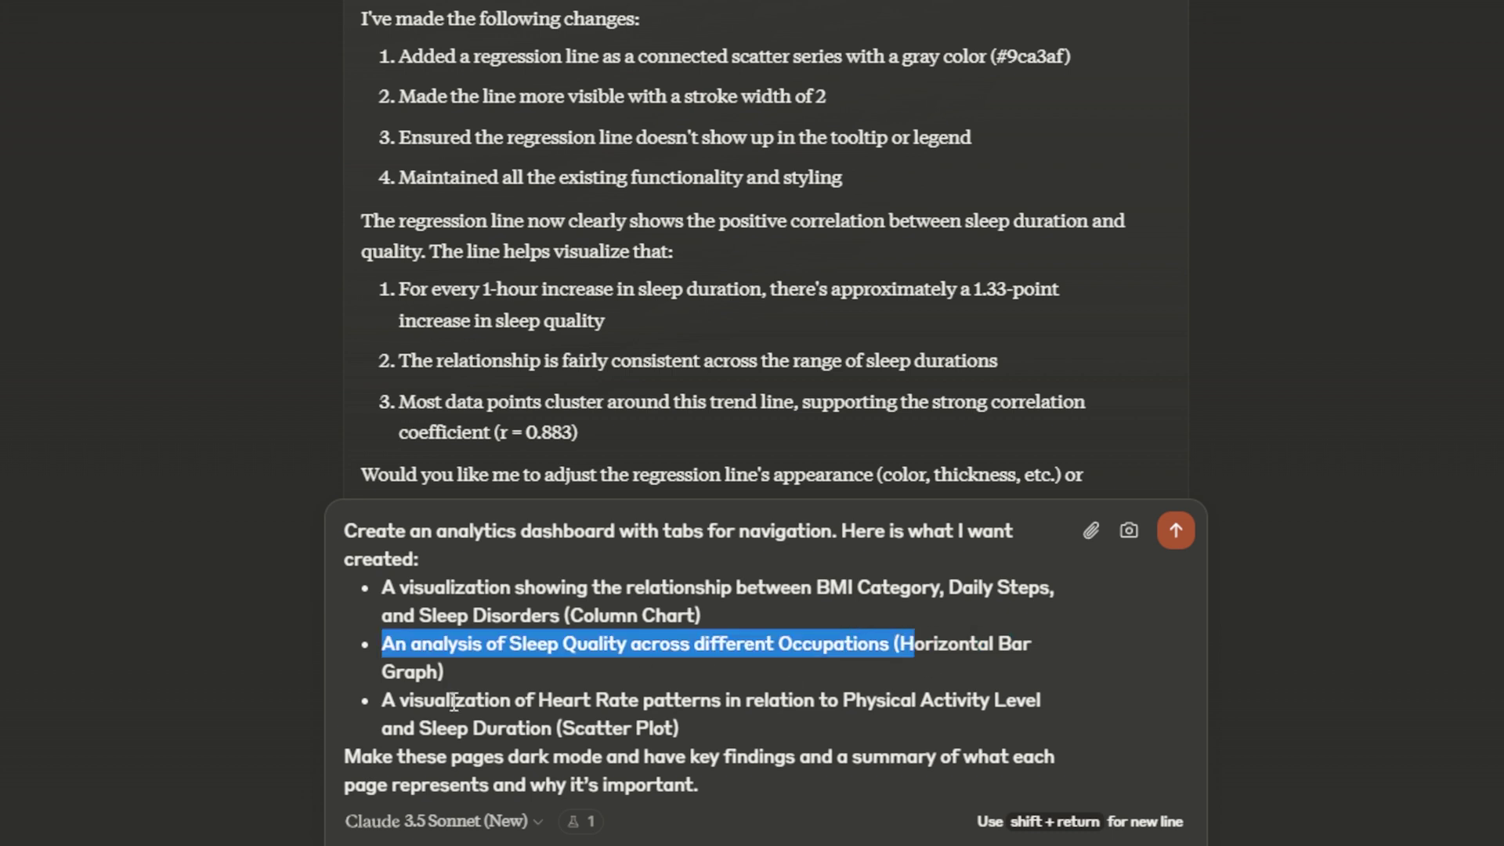
{"action": "left_click", "coordinate": [387, 673]}
{"action": "left_click", "coordinate": [482, 680]}
Review the Heart Rate bullet and add a blank line before the key findings and summary request
{"action": "left_click_drag", "start_coordinate": [382, 699], "coordinate": [620, 697]}
{"action": "left_click_drag", "start_coordinate": [842, 698], "coordinate": [967, 699]}
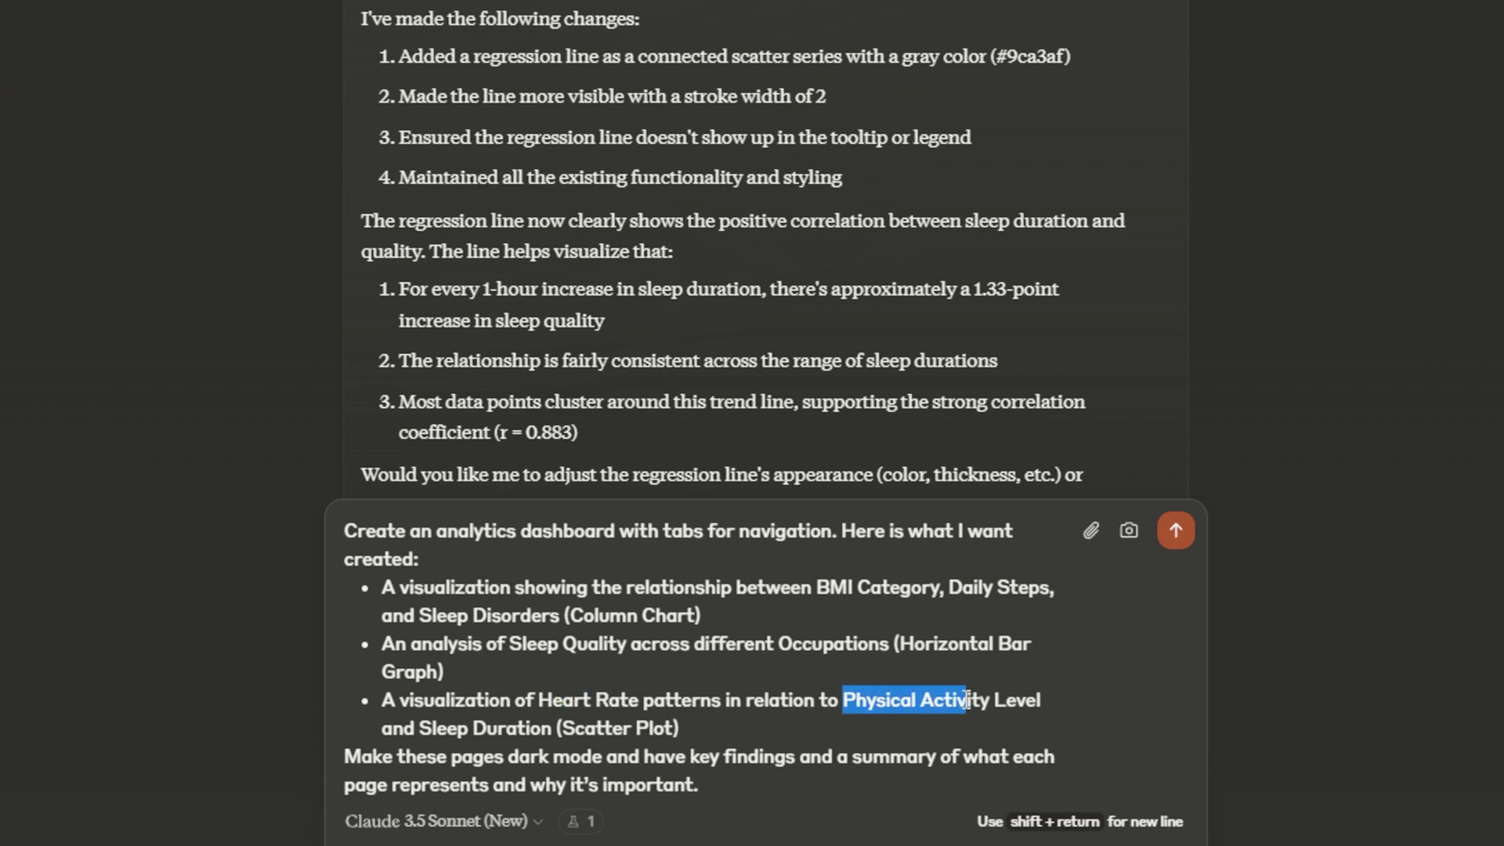
{"action": "left_click_drag", "start_coordinate": [418, 728], "coordinate": [665, 728]}
{"action": "left_click", "coordinate": [743, 729]}
{"action": "scroll", "coordinate": [740, 730], "scroll_direction": "down", "scroll_amount": 3}
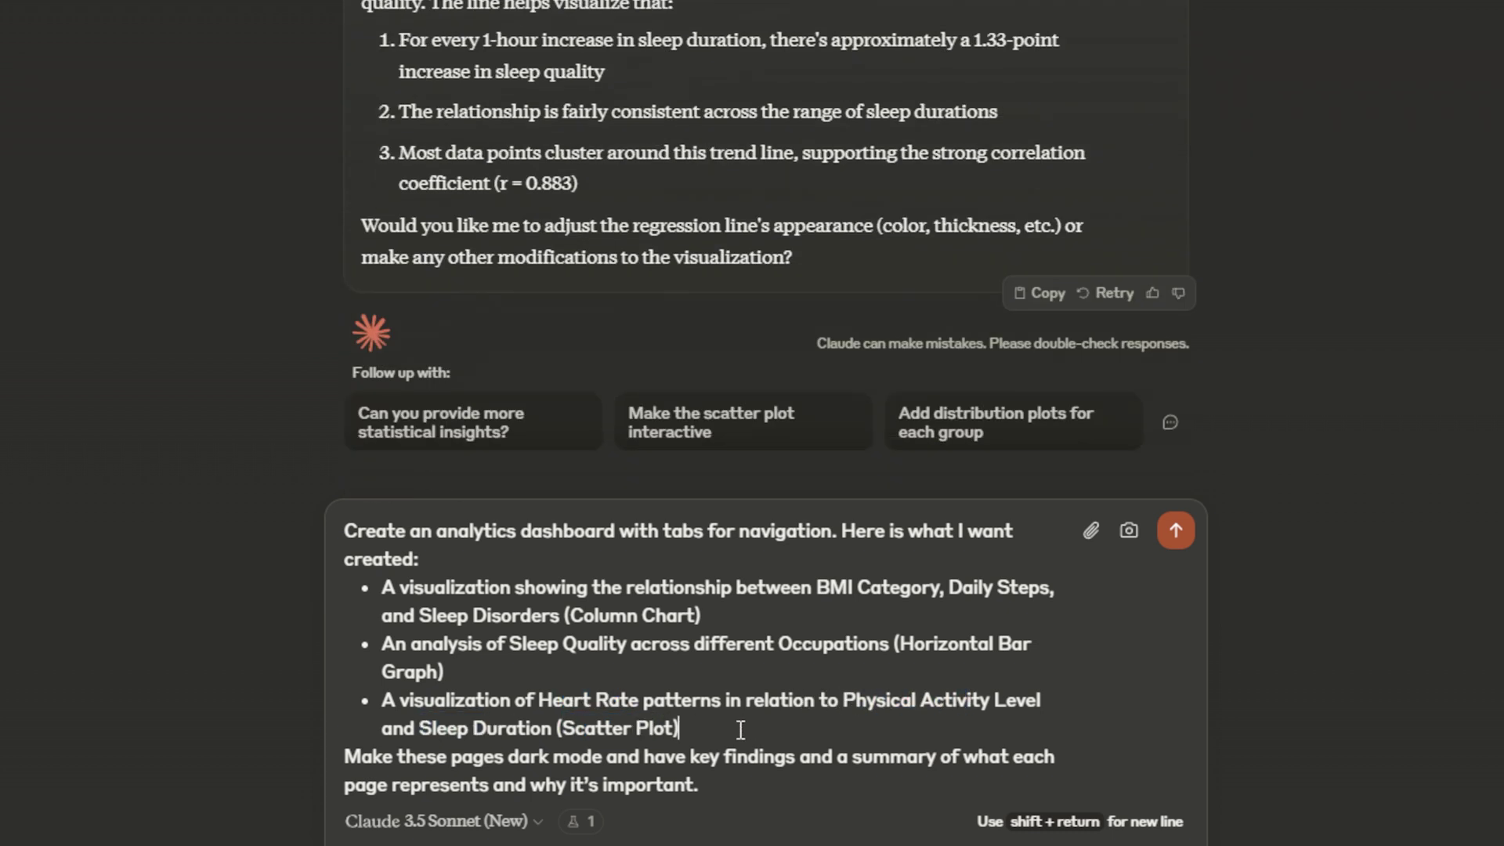
{"action": "key", "text": "shift+Return"}
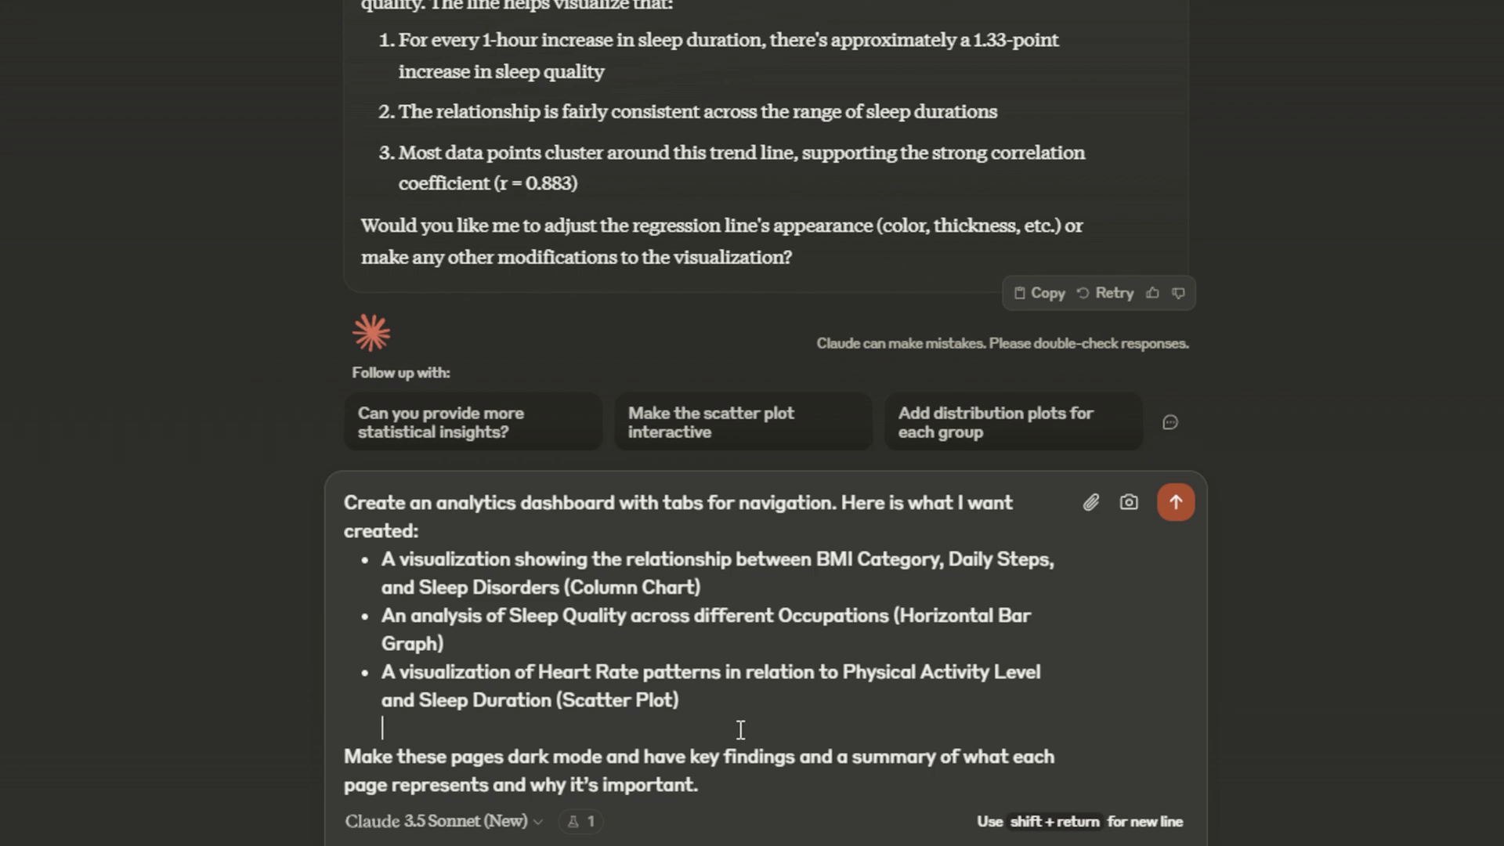
{"action": "left_click_drag", "start_coordinate": [619, 761], "coordinate": [1020, 749]}
{"action": "mouse_move", "coordinate": [619, 757]}
{"action": "left_mouse_down"}
{"action": "mouse_move", "coordinate": [577, 795]}
{"action": "mouse_move", "coordinate": [779, 792]}
{"action": "mouse_move", "coordinate": [353, 786]}
{"action": "mouse_move", "coordinate": [619, 777]}
{"action": "mouse_move", "coordinate": [606, 772]}
{"action": "left_mouse_up"}
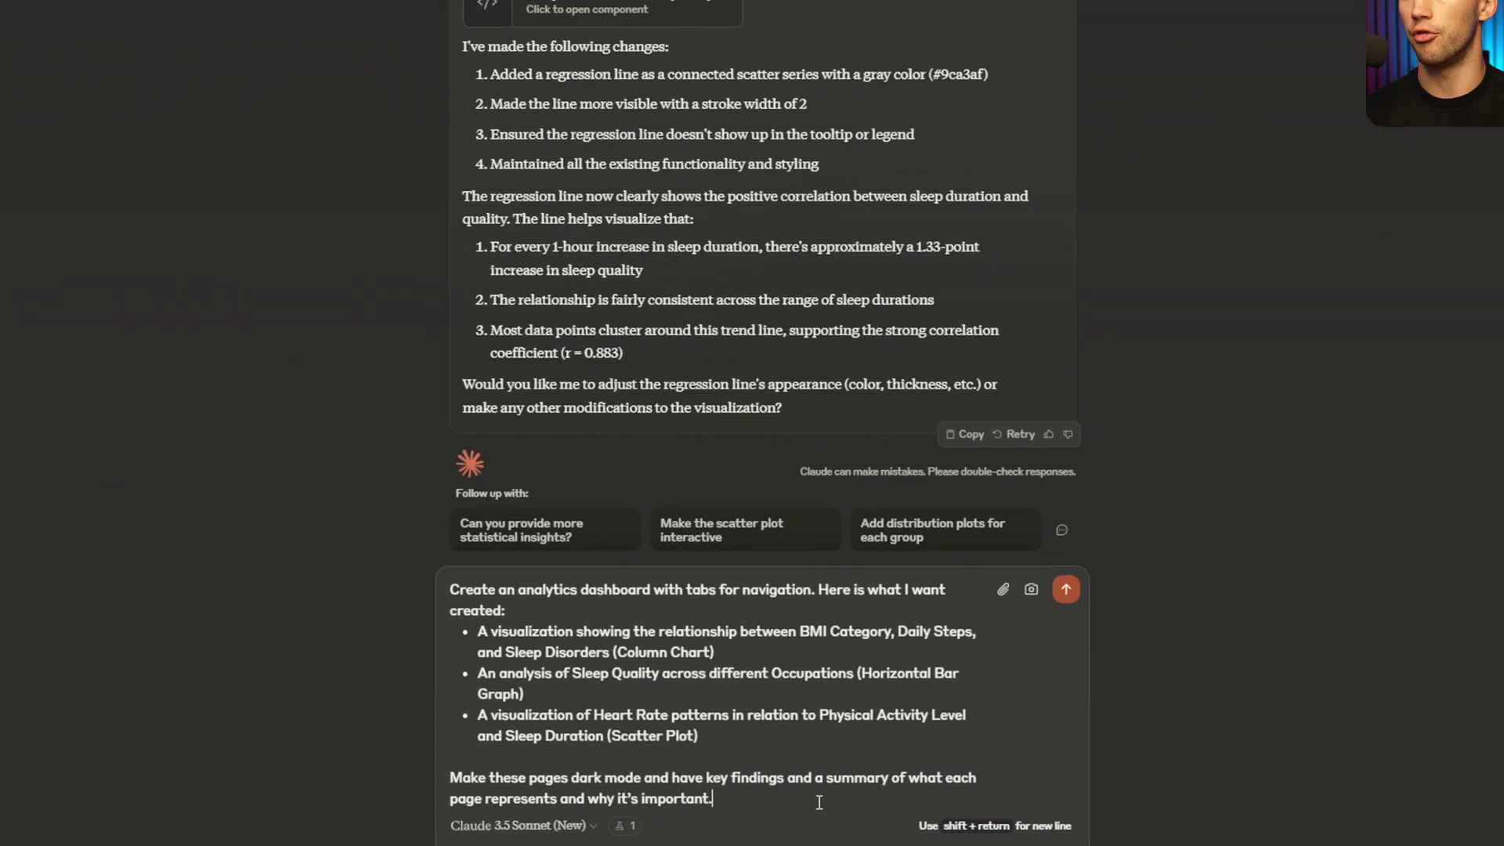
Check the Stress Level, Blood Pressure, BMI Category and Heart Rate columns in the Data for Vids sheet
{"action": "key", "text": "F11"}
{"action": "left_click", "coordinate": [277, 30]}
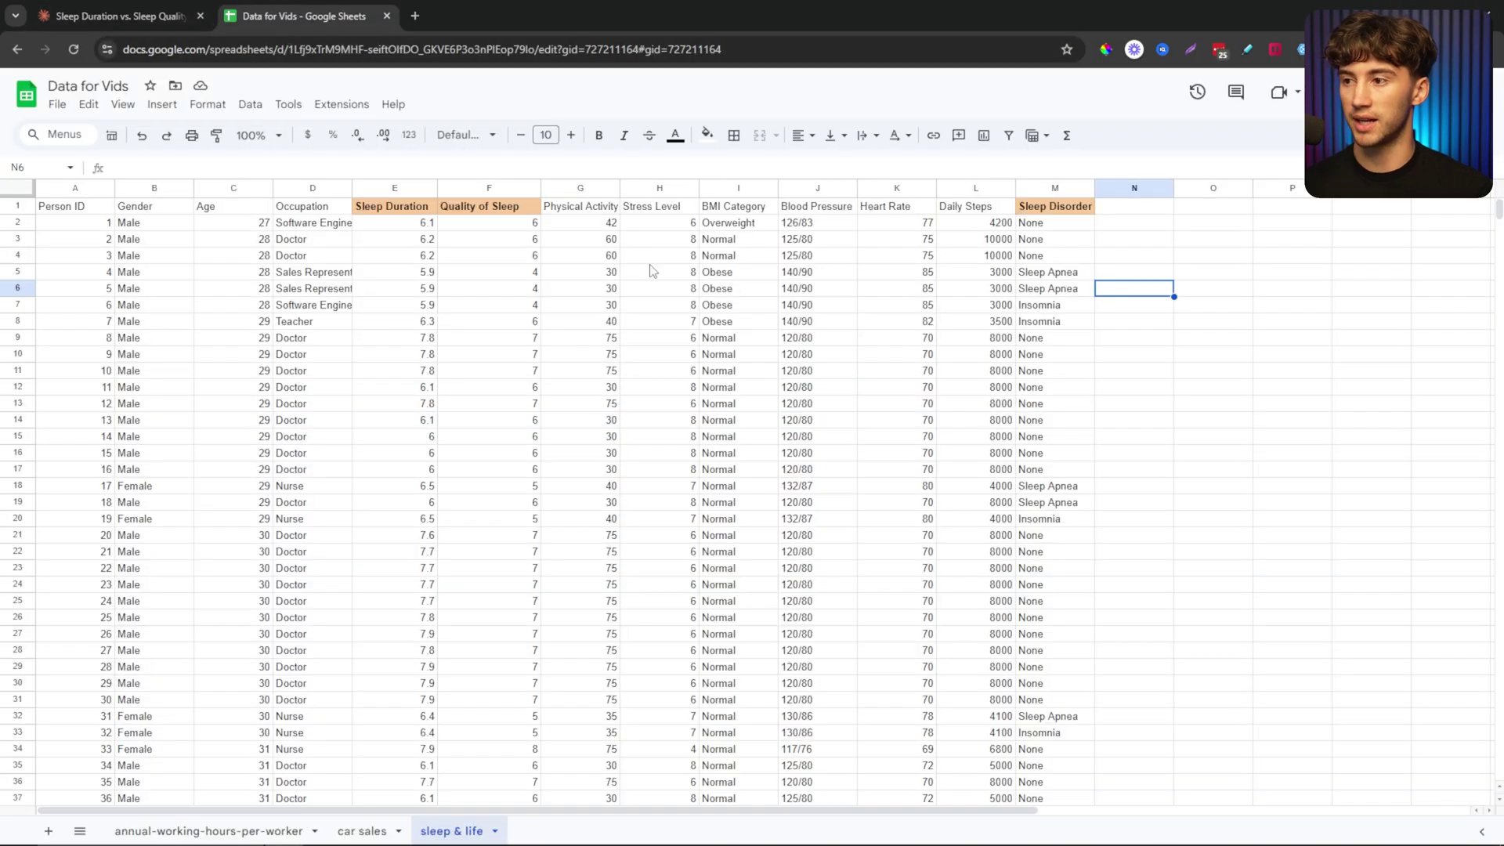
{"action": "left_click", "coordinate": [662, 208]}
{"action": "left_click", "coordinate": [817, 203]}
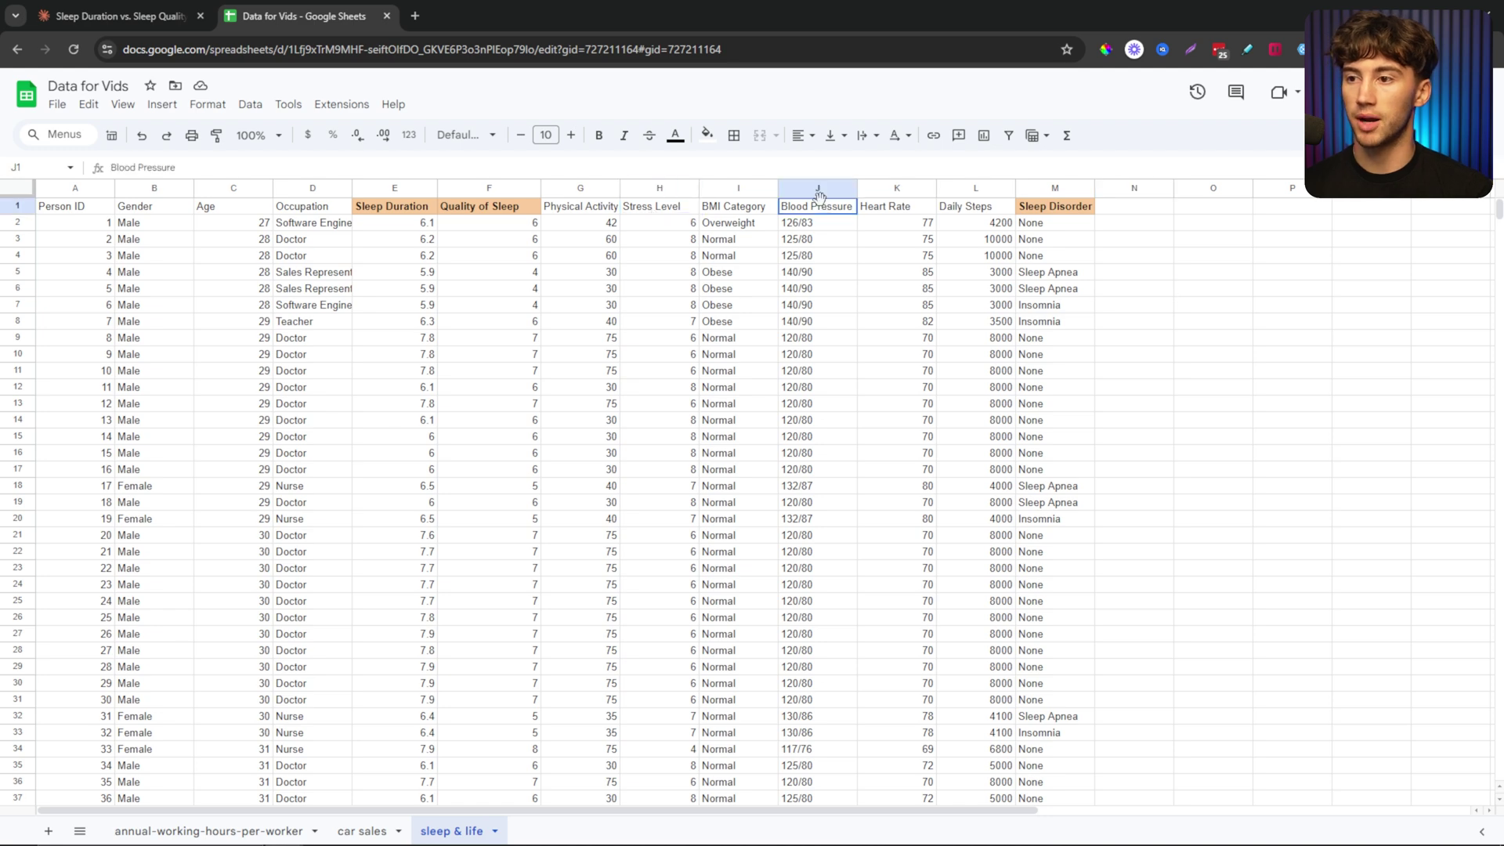
{"action": "left_click", "coordinate": [736, 206]}
{"action": "left_click", "coordinate": [901, 224]}
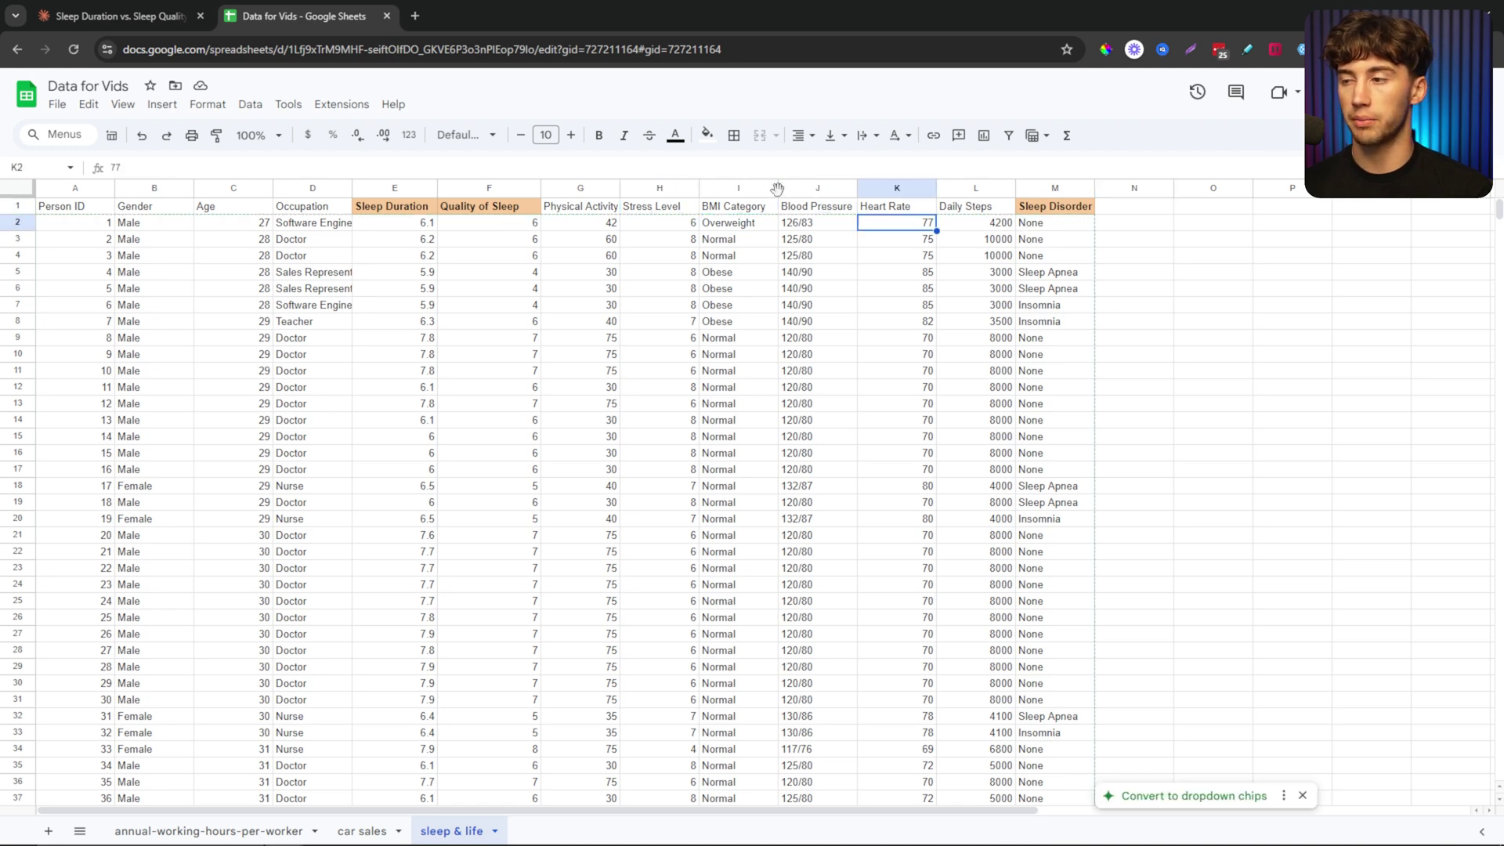
{"action": "left_click", "coordinate": [118, 16]}
{"action": "key", "text": "F11"}
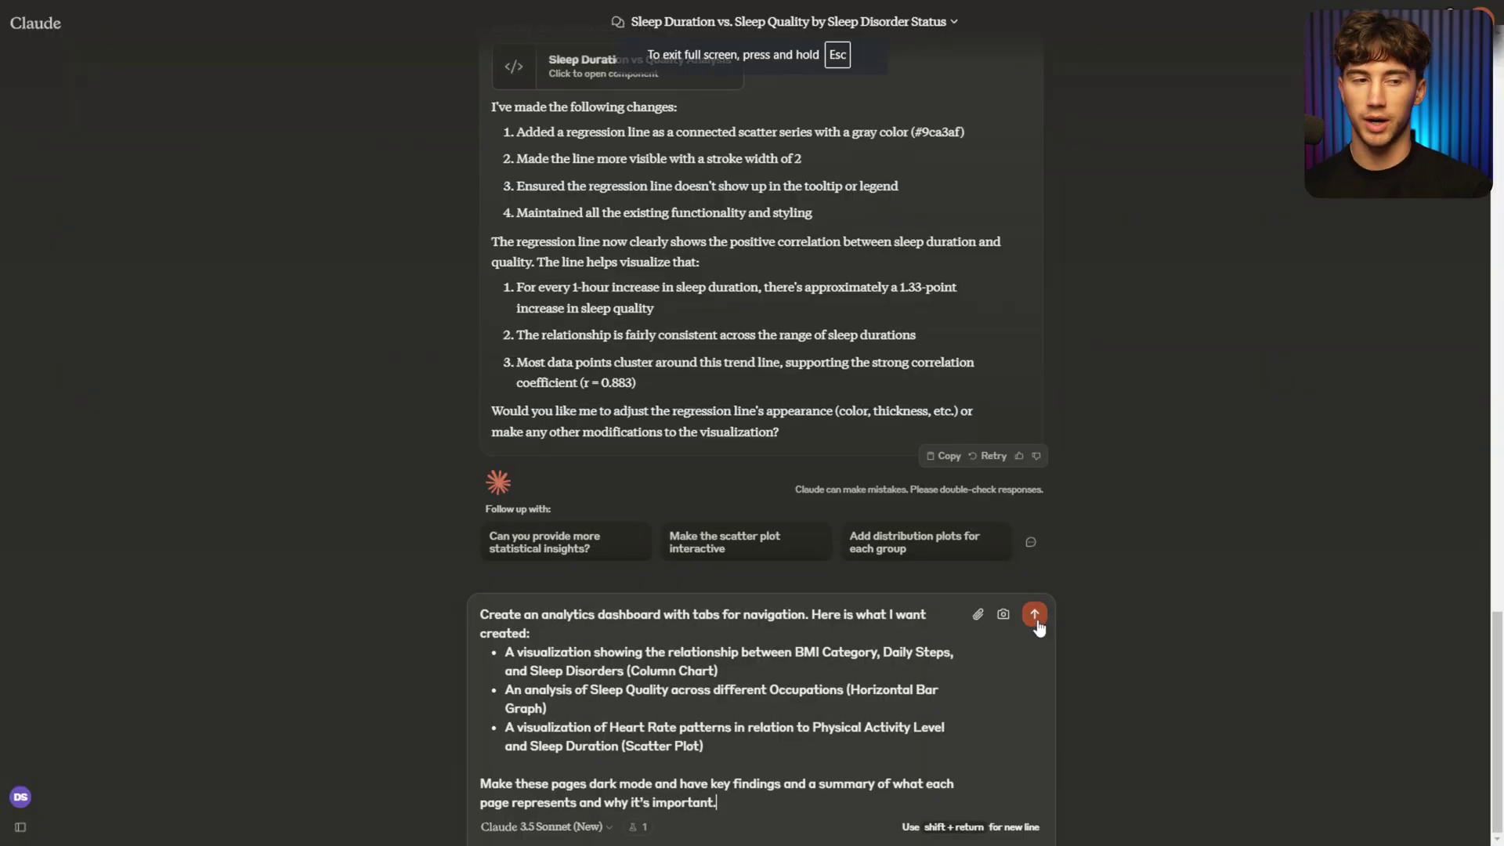
{"action": "left_click", "coordinate": [1035, 616]}
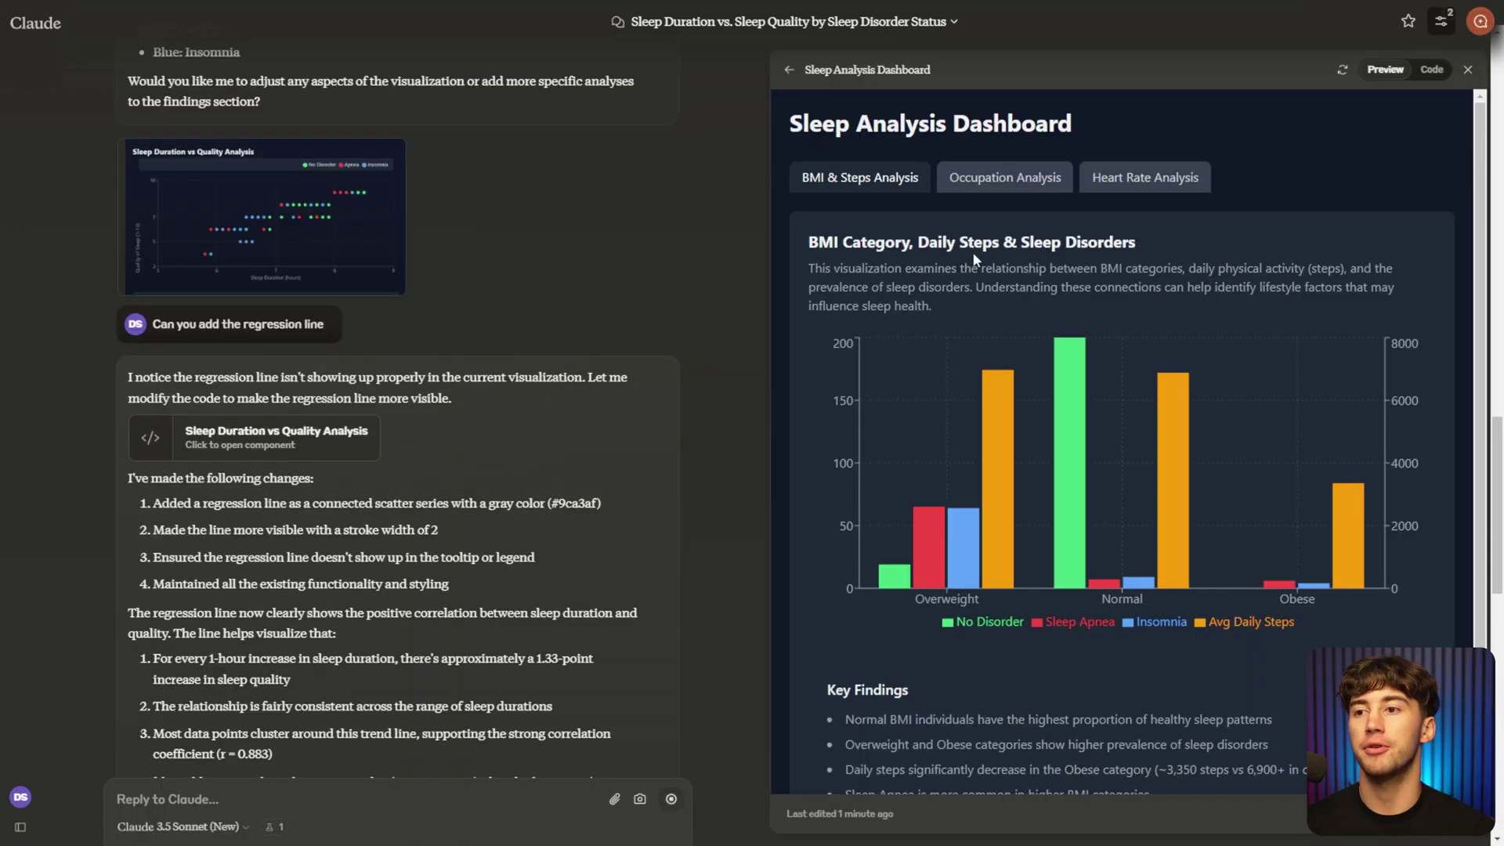
{"action": "left_click_drag", "start_coordinate": [788, 124], "coordinate": [1094, 115]}
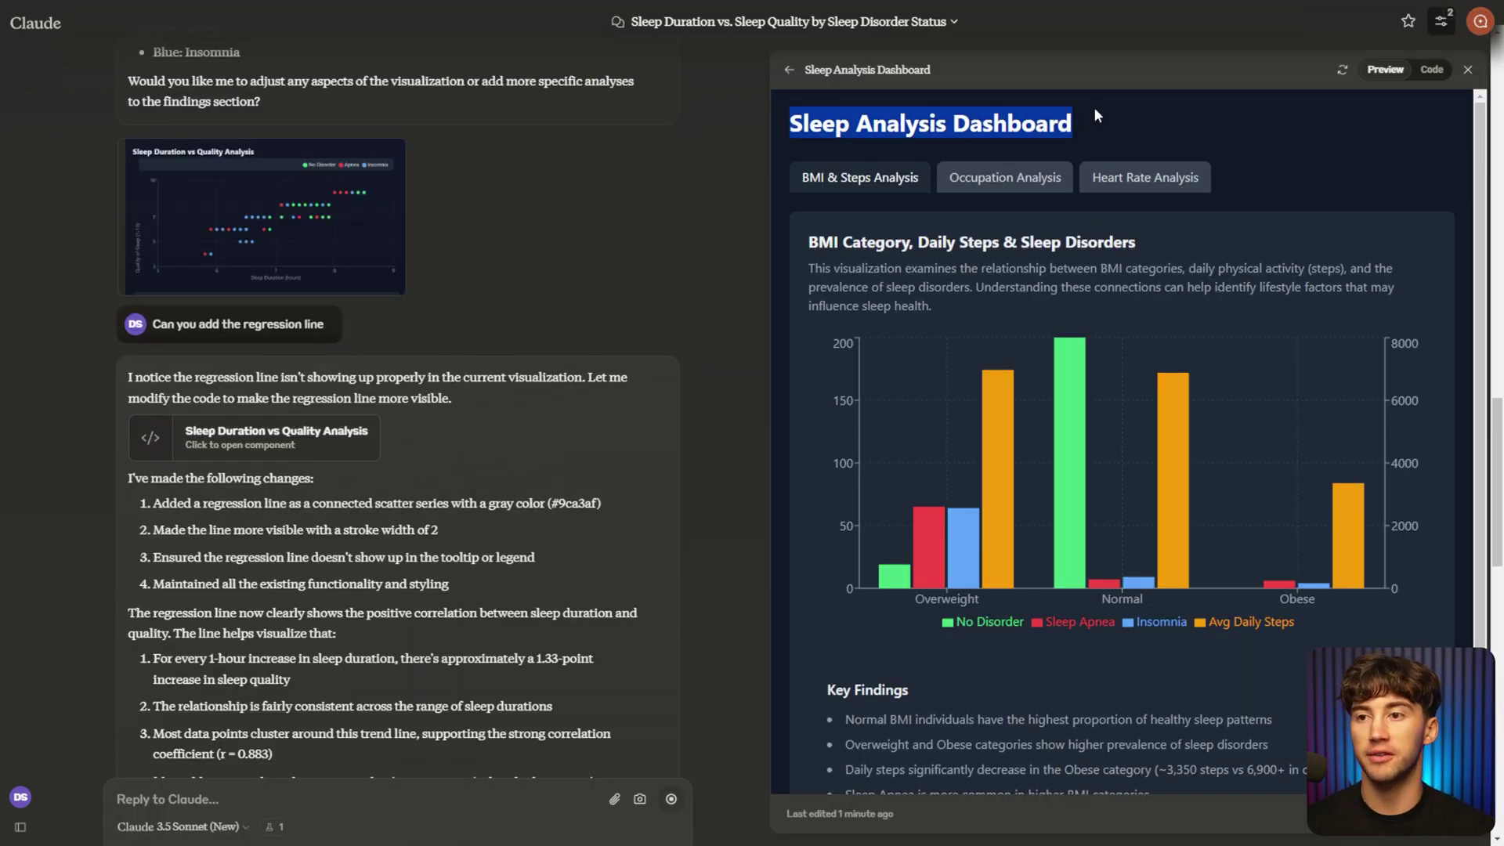
{"action": "left_click", "coordinate": [1136, 127]}
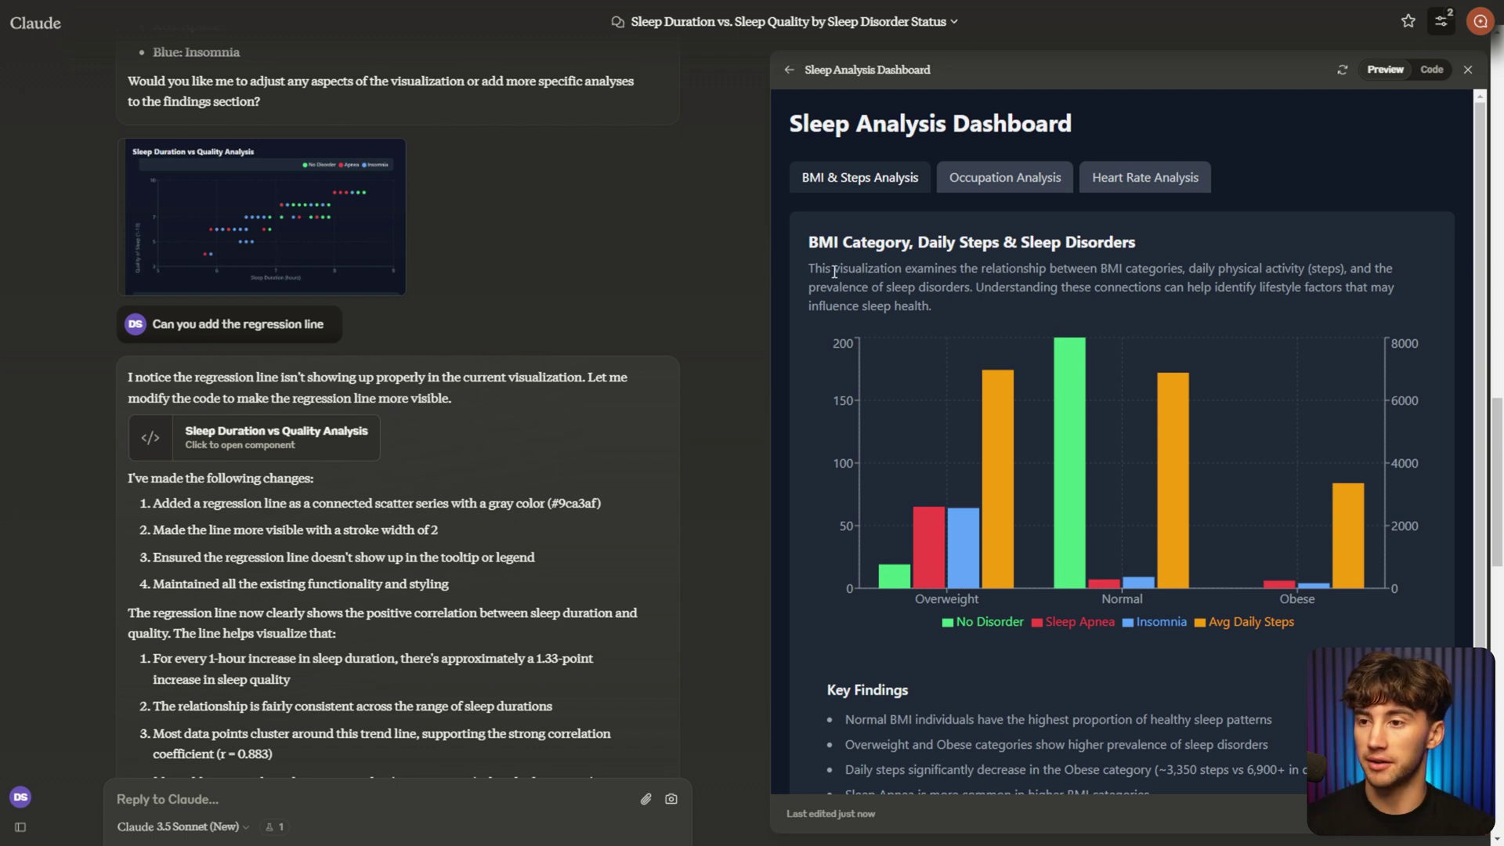
{"action": "left_click_drag", "start_coordinate": [828, 247], "coordinate": [1104, 244]}
{"action": "left_click_drag", "start_coordinate": [937, 271], "coordinate": [994, 243]}
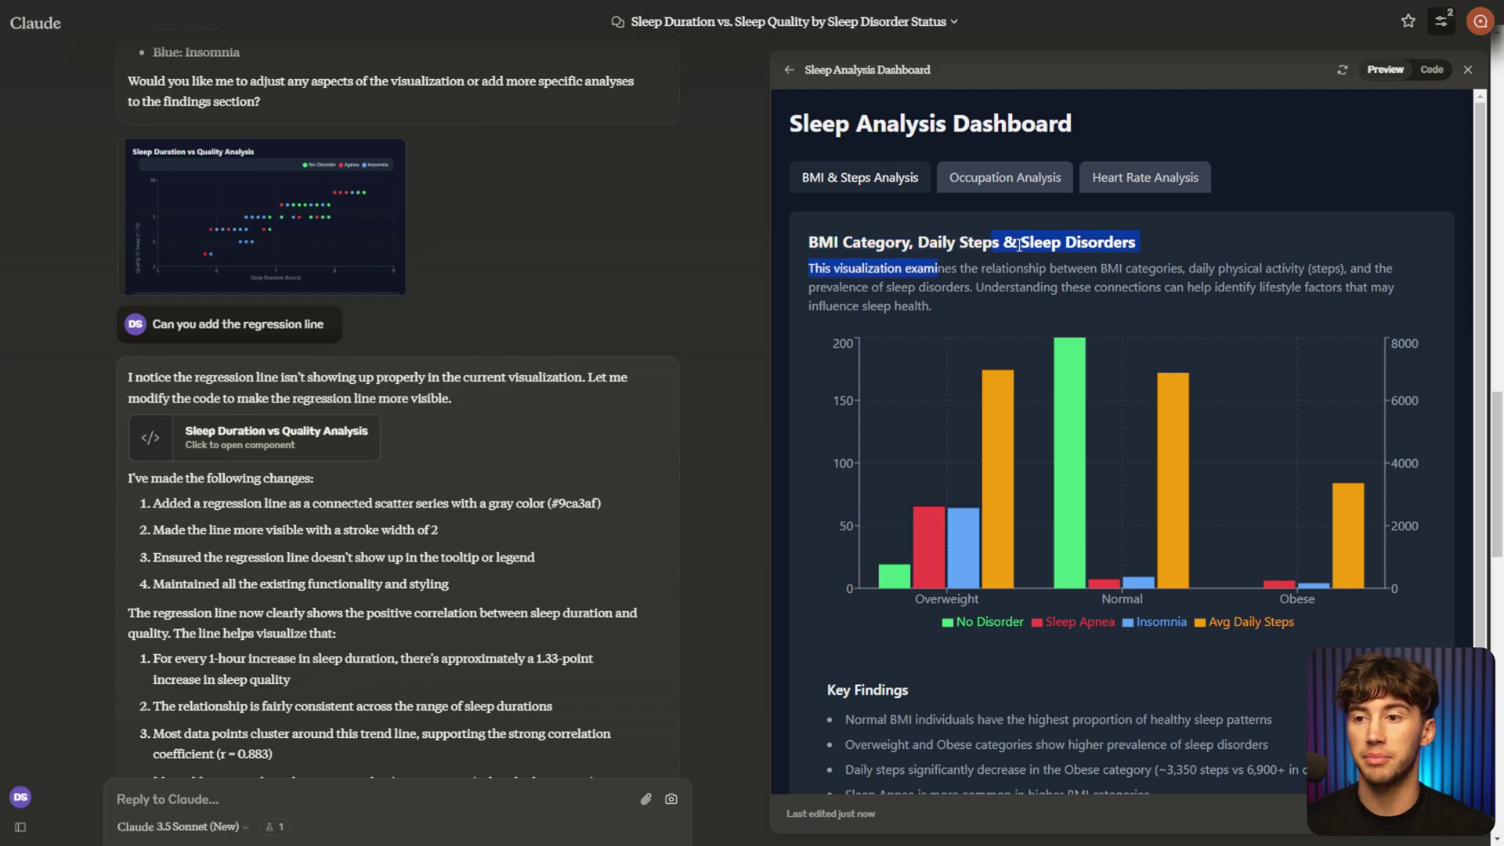
{"action": "left_click_drag", "start_coordinate": [811, 268], "coordinate": [909, 306]}
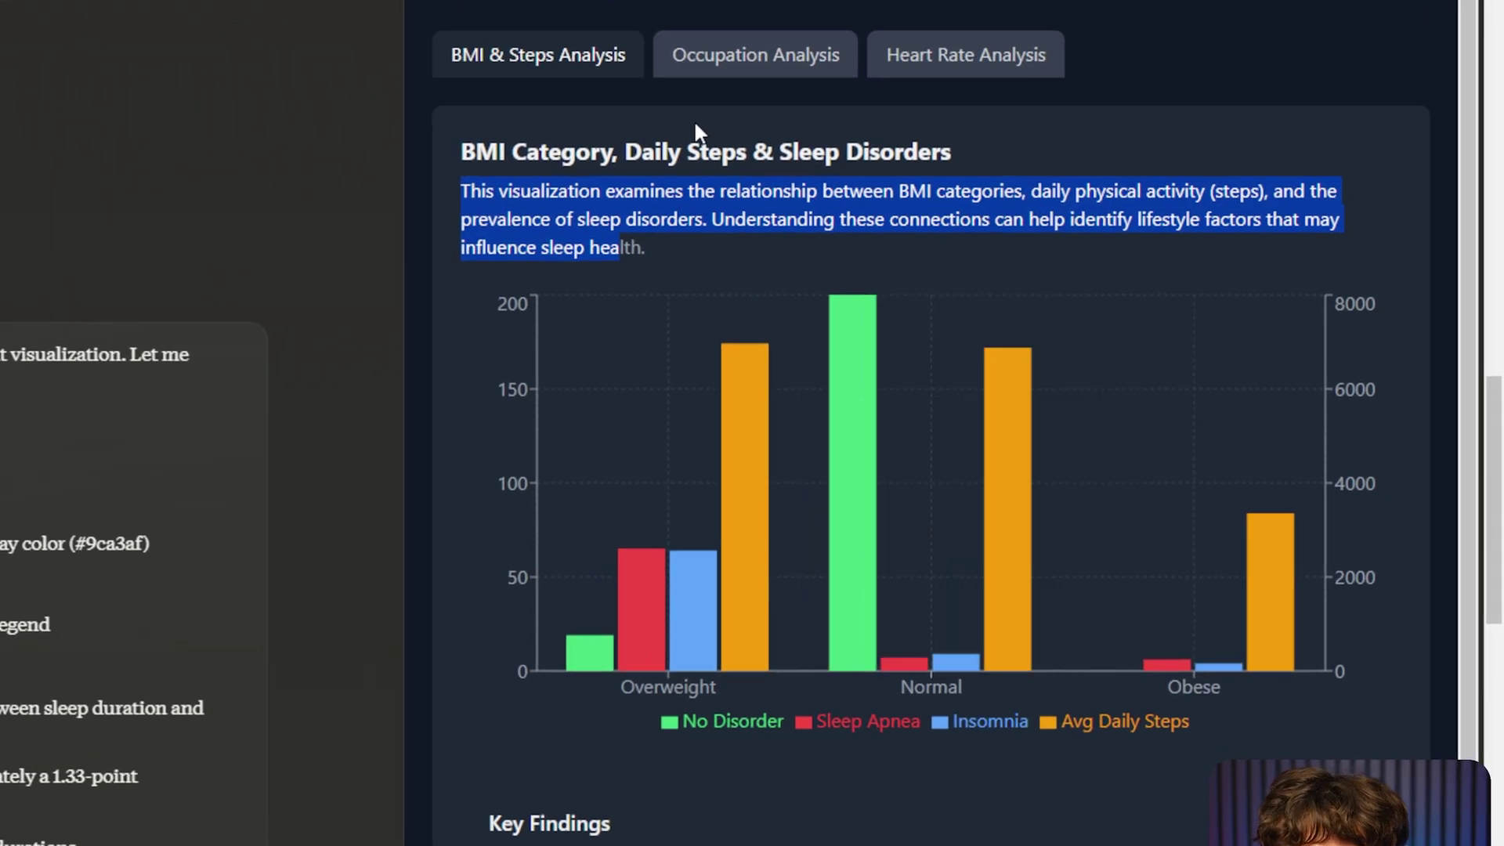
{"action": "left_click_drag", "start_coordinate": [485, 190], "coordinate": [1088, 191]}
{"action": "left_click_drag", "start_coordinate": [578, 223], "coordinate": [644, 224]}
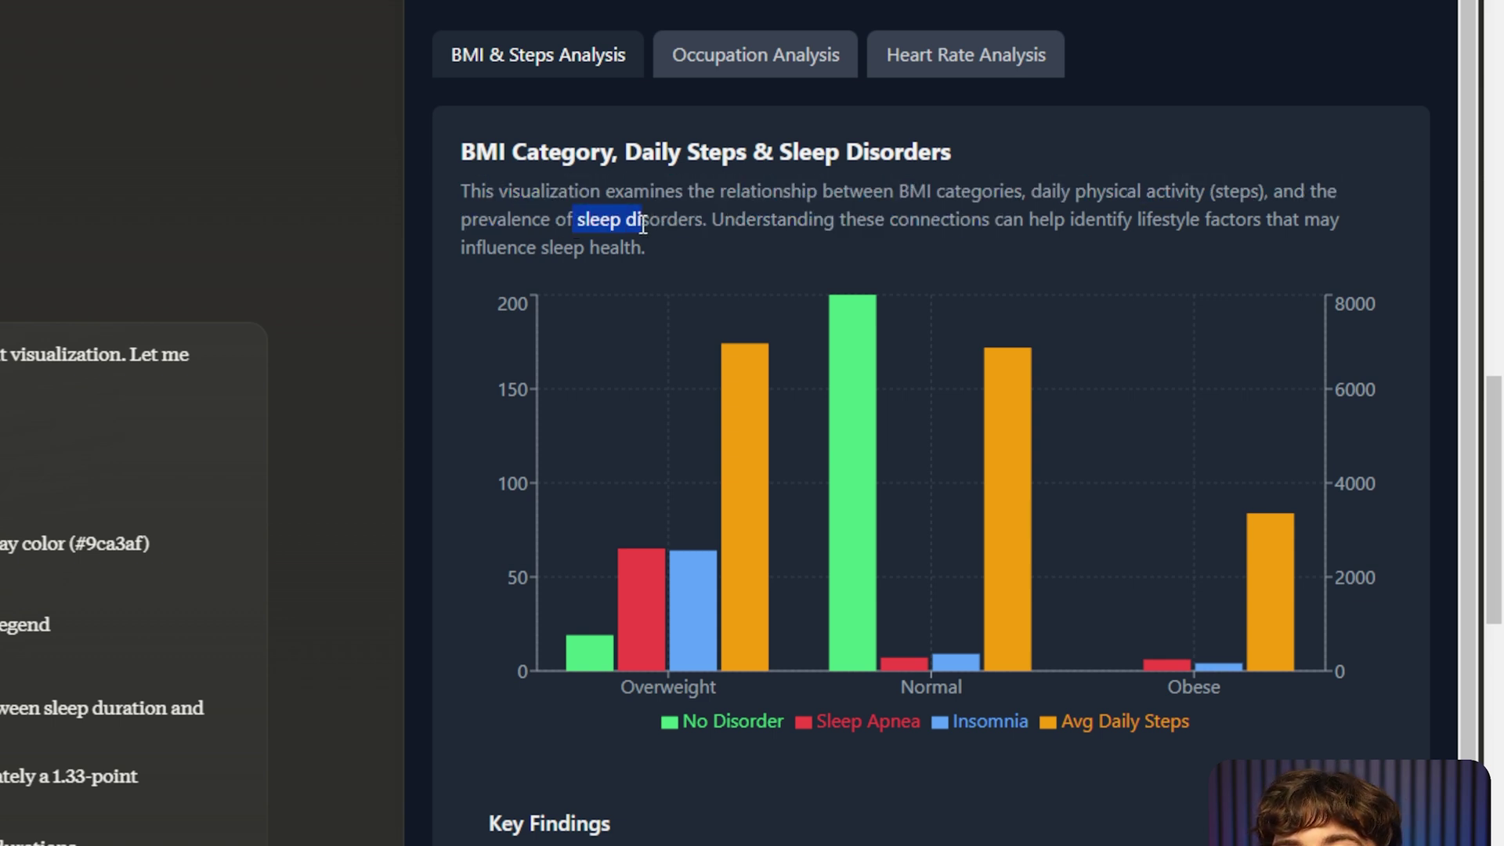
{"action": "left_click_drag", "start_coordinate": [735, 221], "coordinate": [1231, 215]}
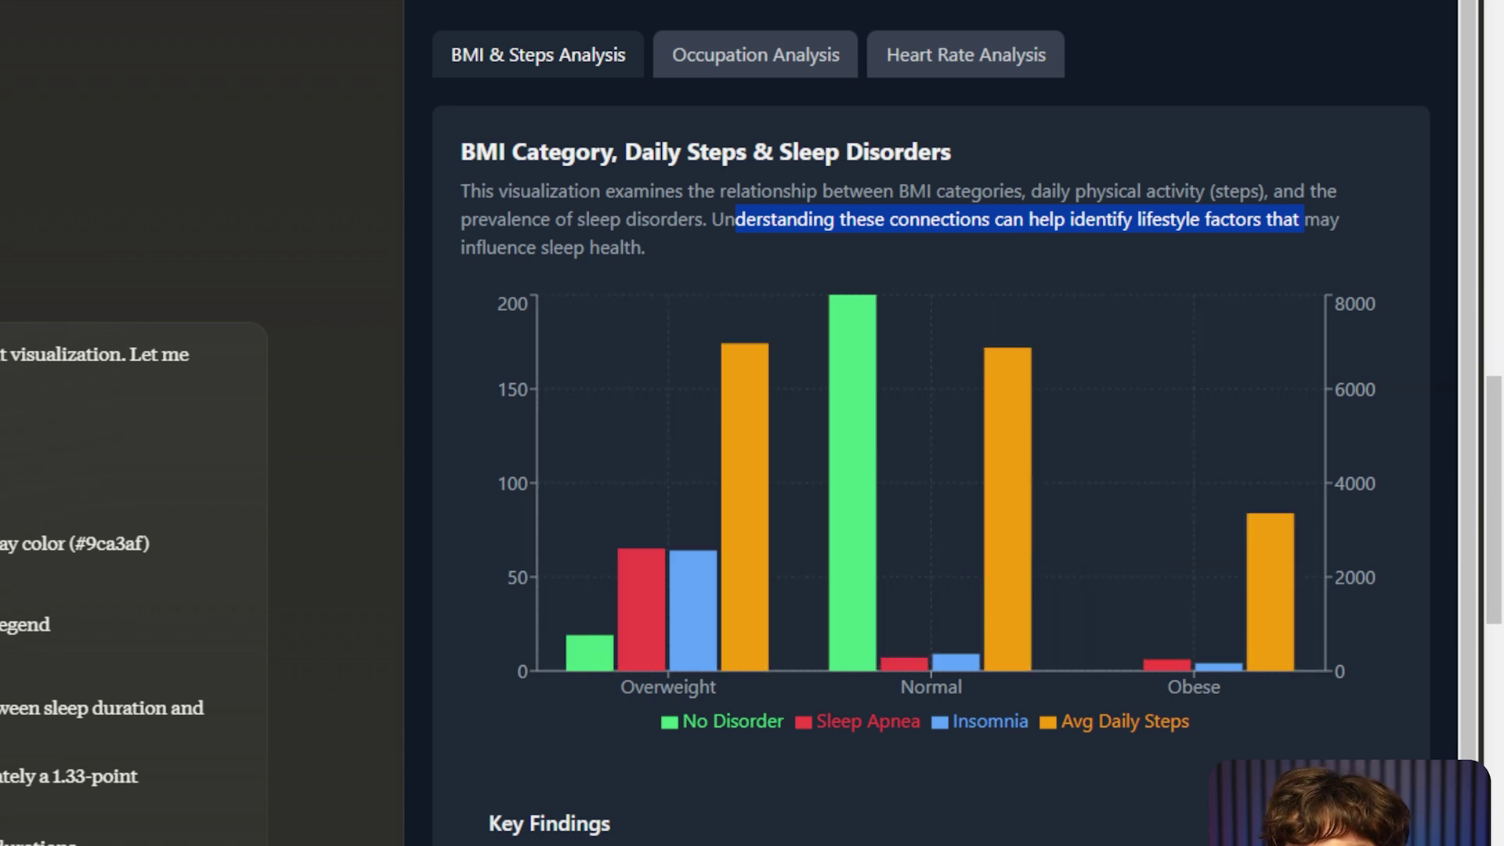
{"action": "scroll", "coordinate": [932, 470], "scroll_direction": "down", "scroll_amount": 4}
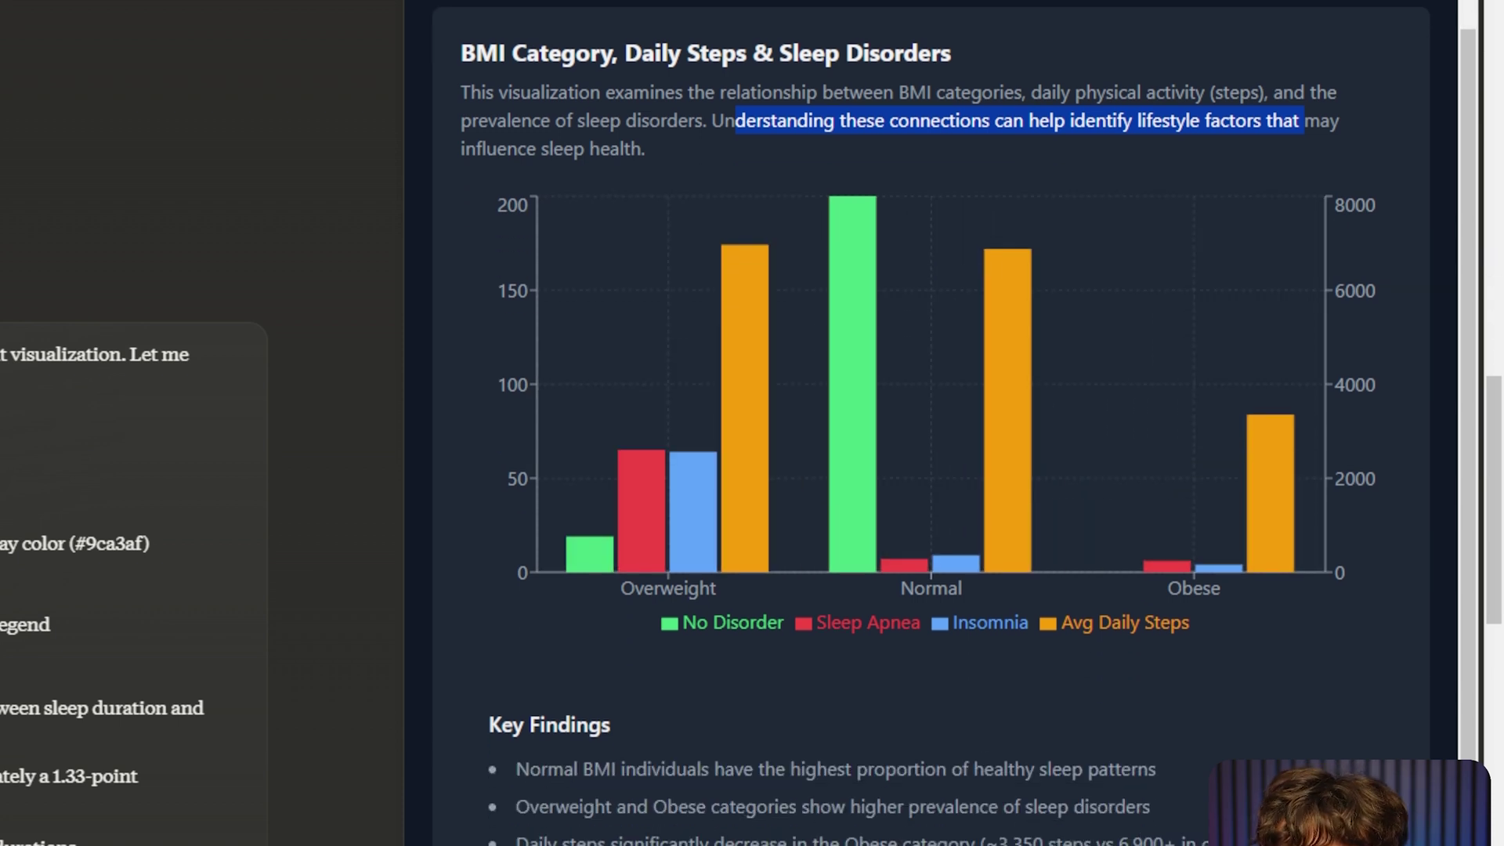
{"action": "left_click_drag", "start_coordinate": [502, 518], "coordinate": [1044, 701]}
{"action": "left_click", "coordinate": [1044, 699]}
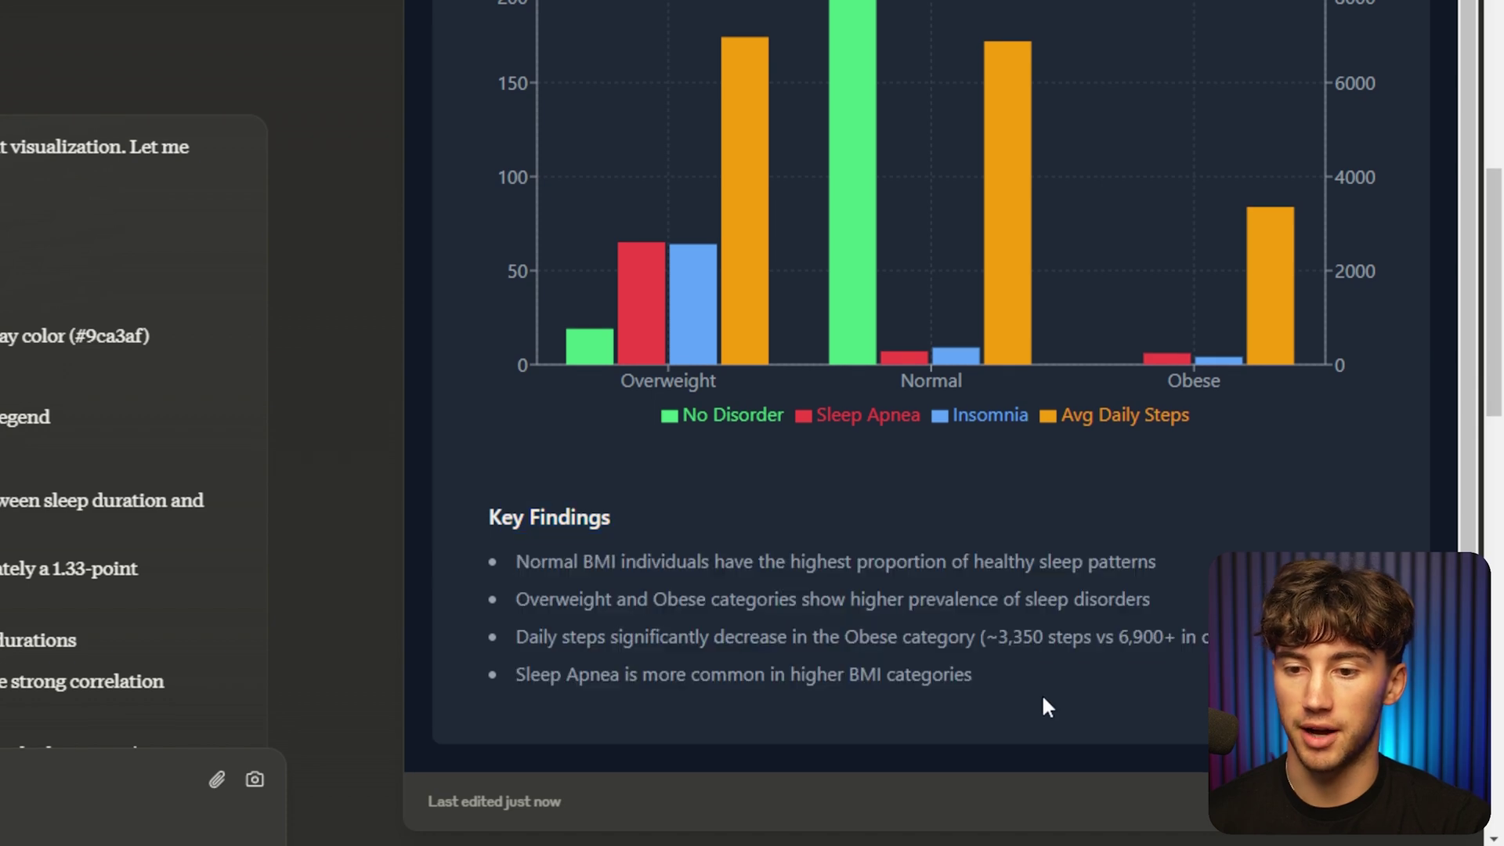
{"action": "scroll", "coordinate": [1042, 694], "scroll_direction": "up", "scroll_amount": 1}
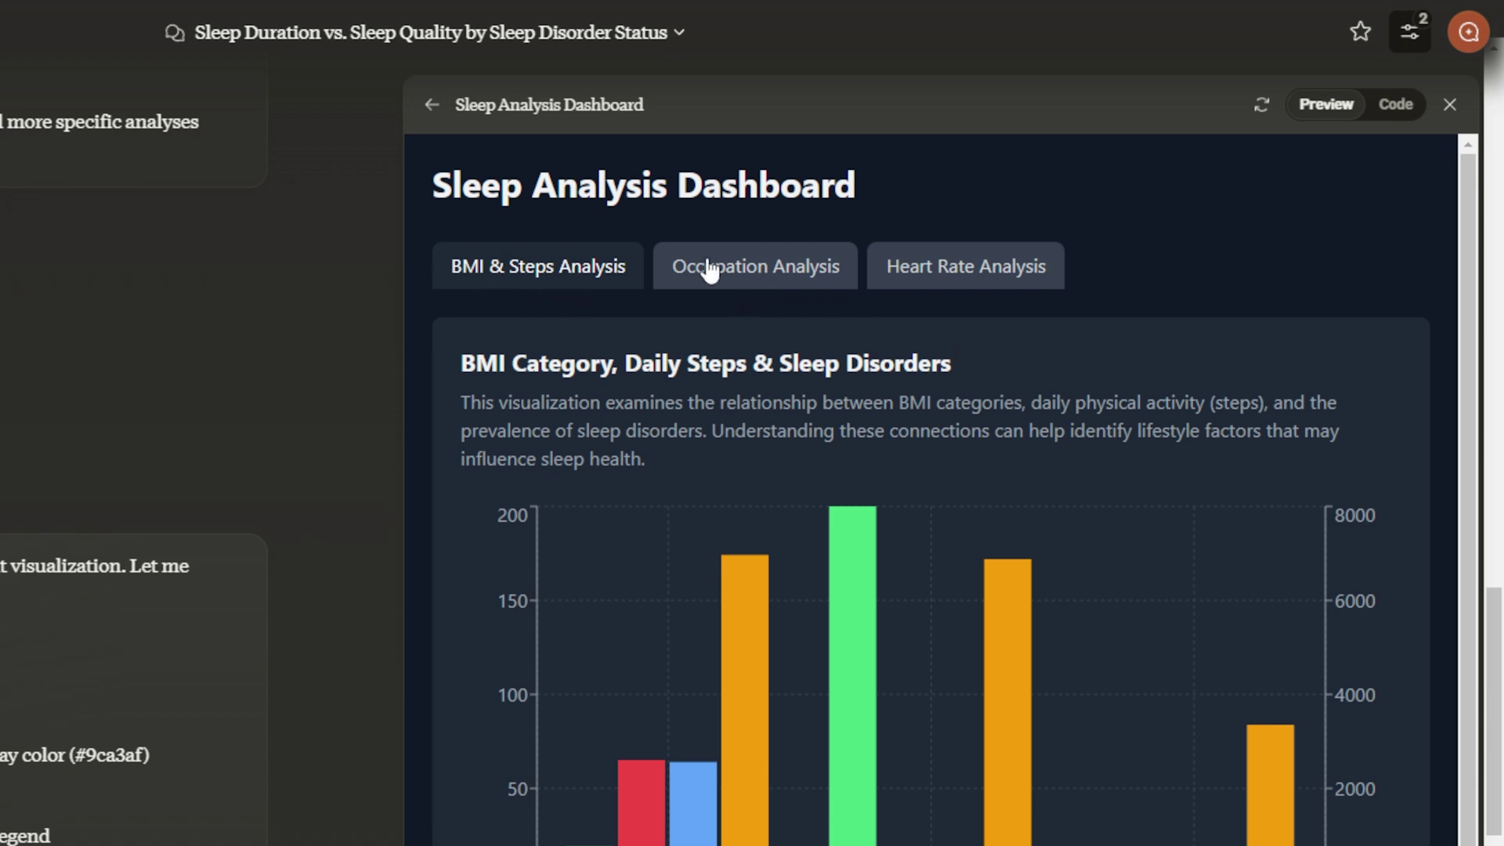
{"action": "left_click", "coordinate": [767, 292]}
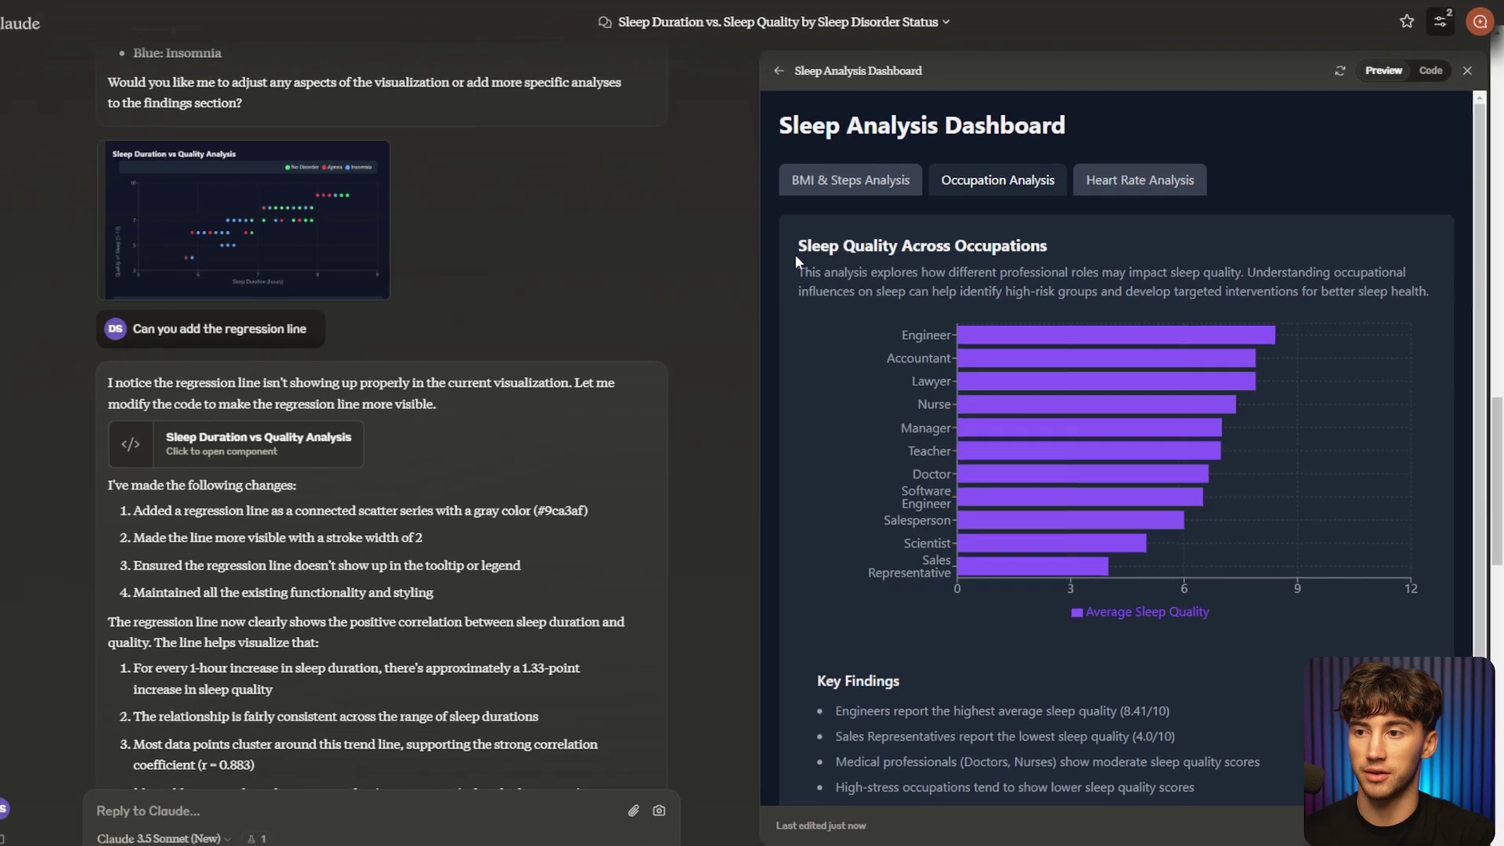
{"action": "left_click_drag", "start_coordinate": [796, 255], "coordinate": [1377, 296]}
{"action": "left_click", "coordinate": [1377, 296]}
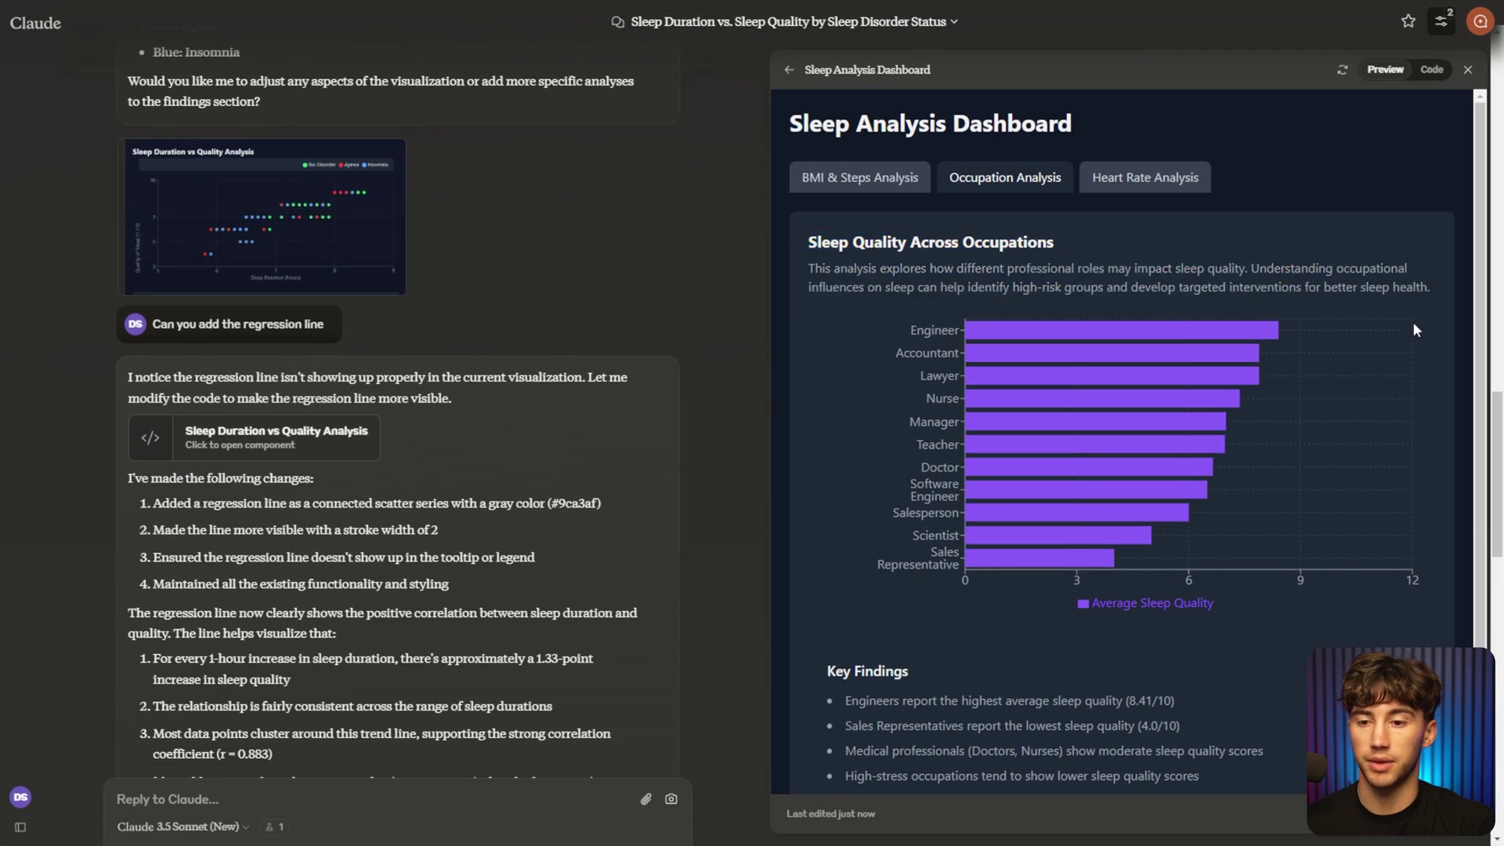
{"action": "scroll", "coordinate": [1413, 322], "scroll_direction": "down", "scroll_amount": 1}
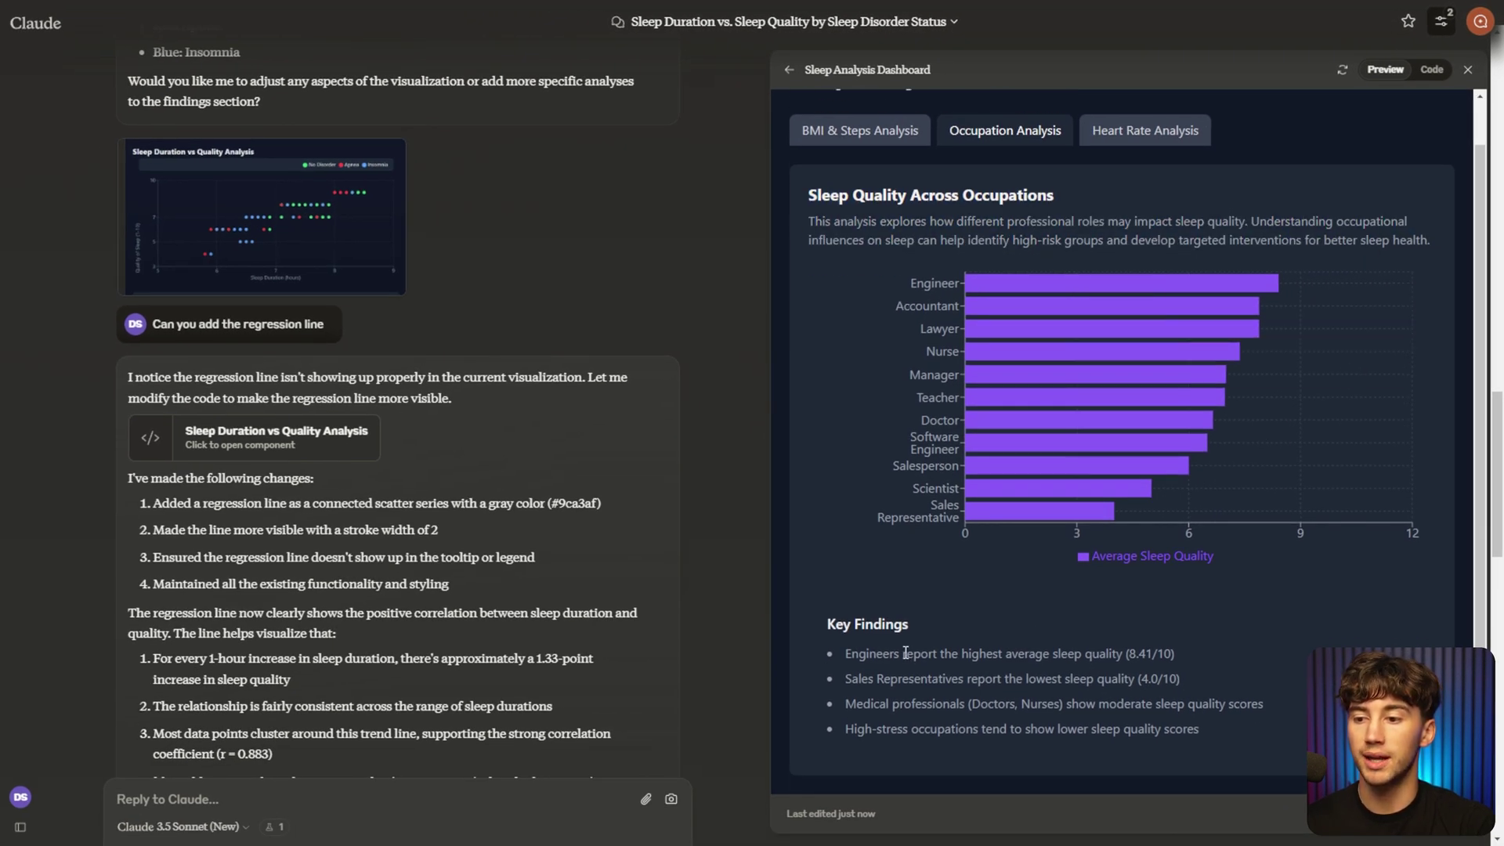
{"action": "left_click_drag", "start_coordinate": [846, 657], "coordinate": [1249, 727]}
{"action": "left_click", "coordinate": [1200, 726]}
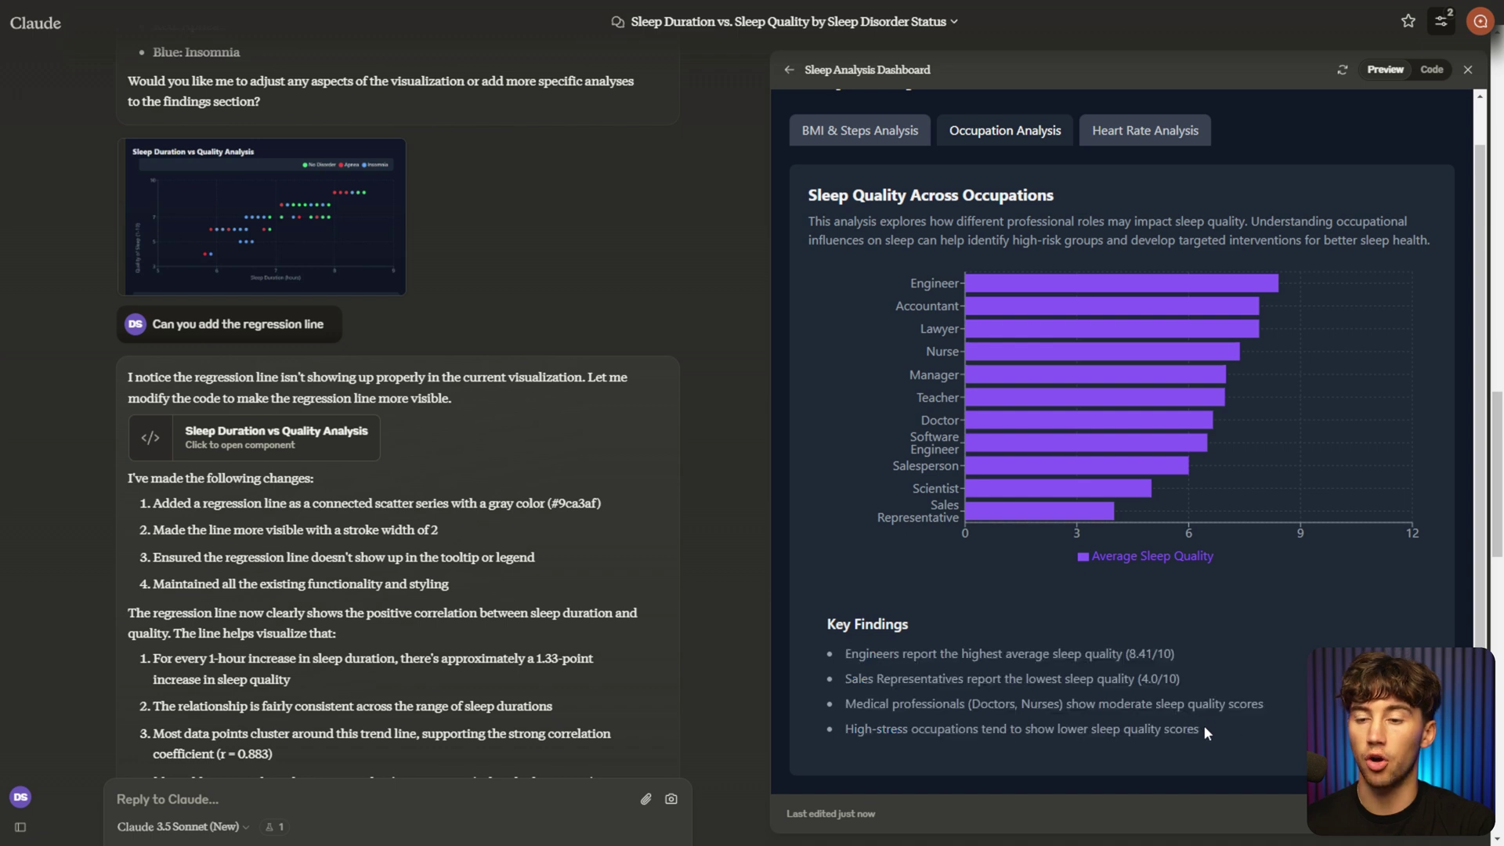
{"action": "scroll", "coordinate": [1203, 725], "scroll_direction": "up", "scroll_amount": 1}
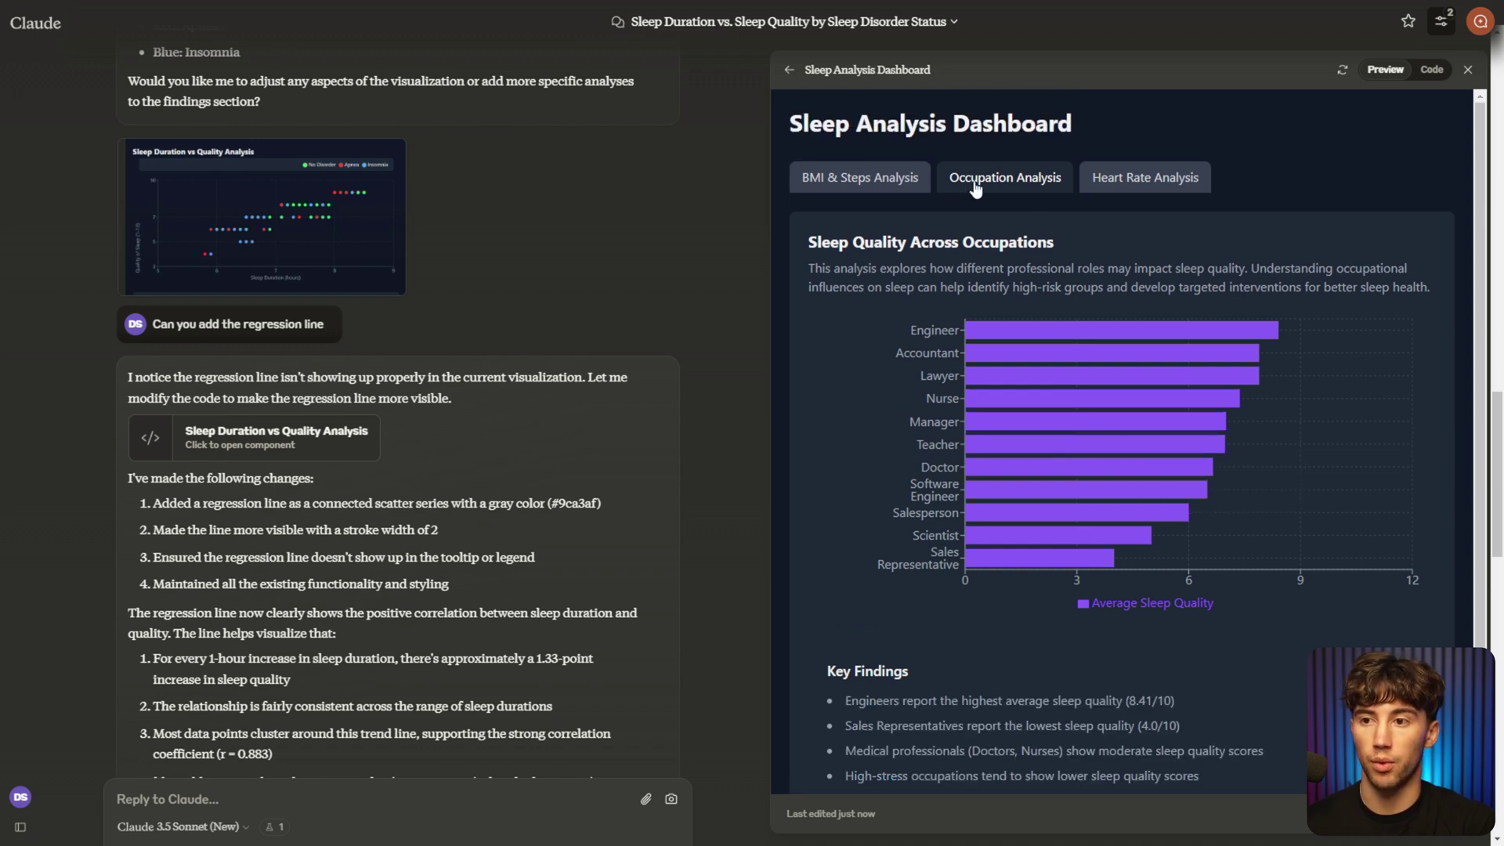
{"action": "left_click", "coordinate": [1159, 188]}
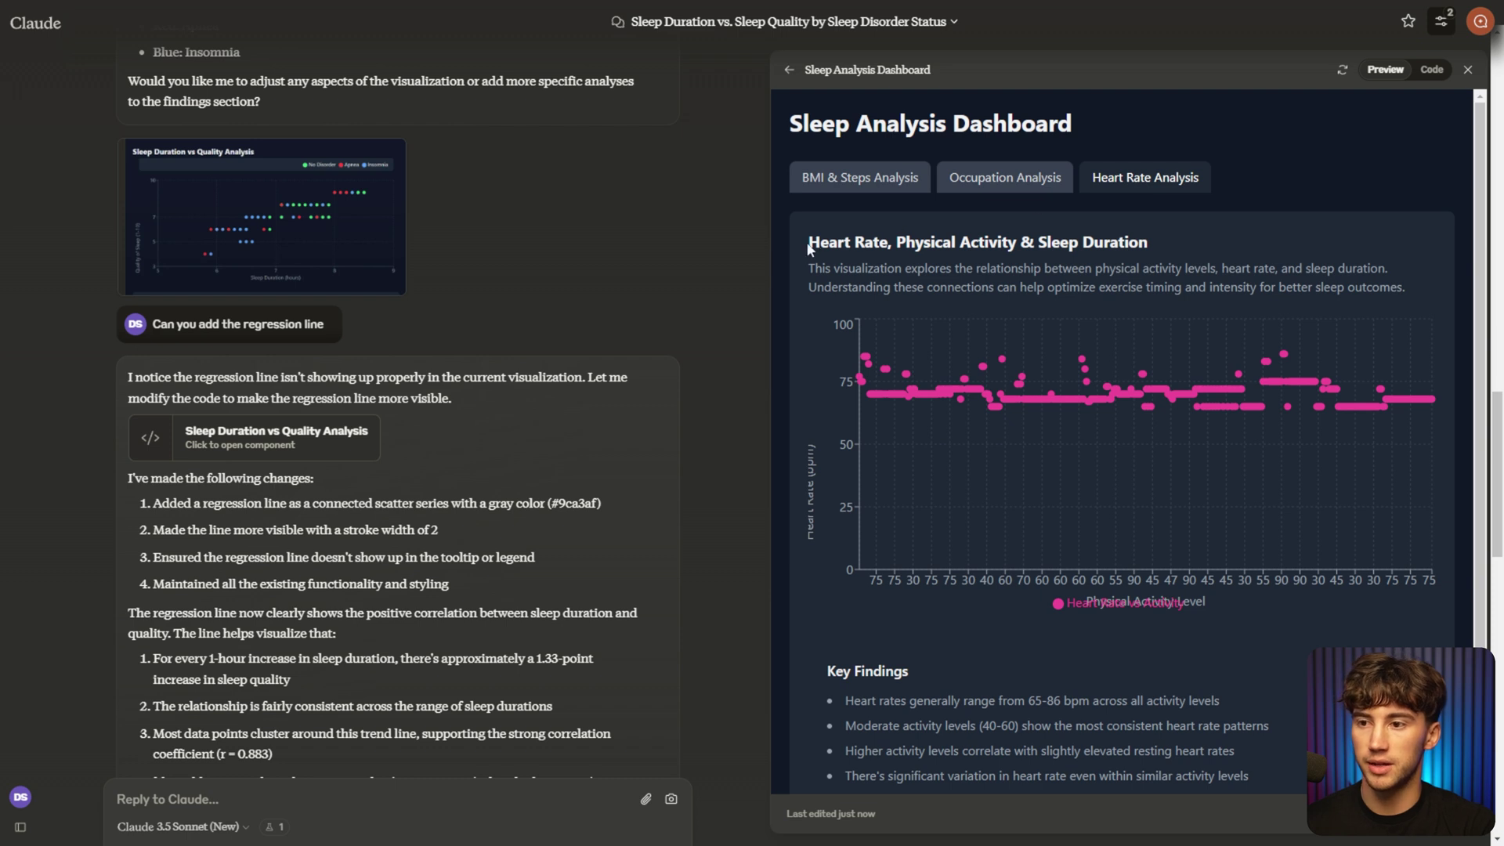
{"action": "left_click_drag", "start_coordinate": [896, 242], "coordinate": [1147, 243]}
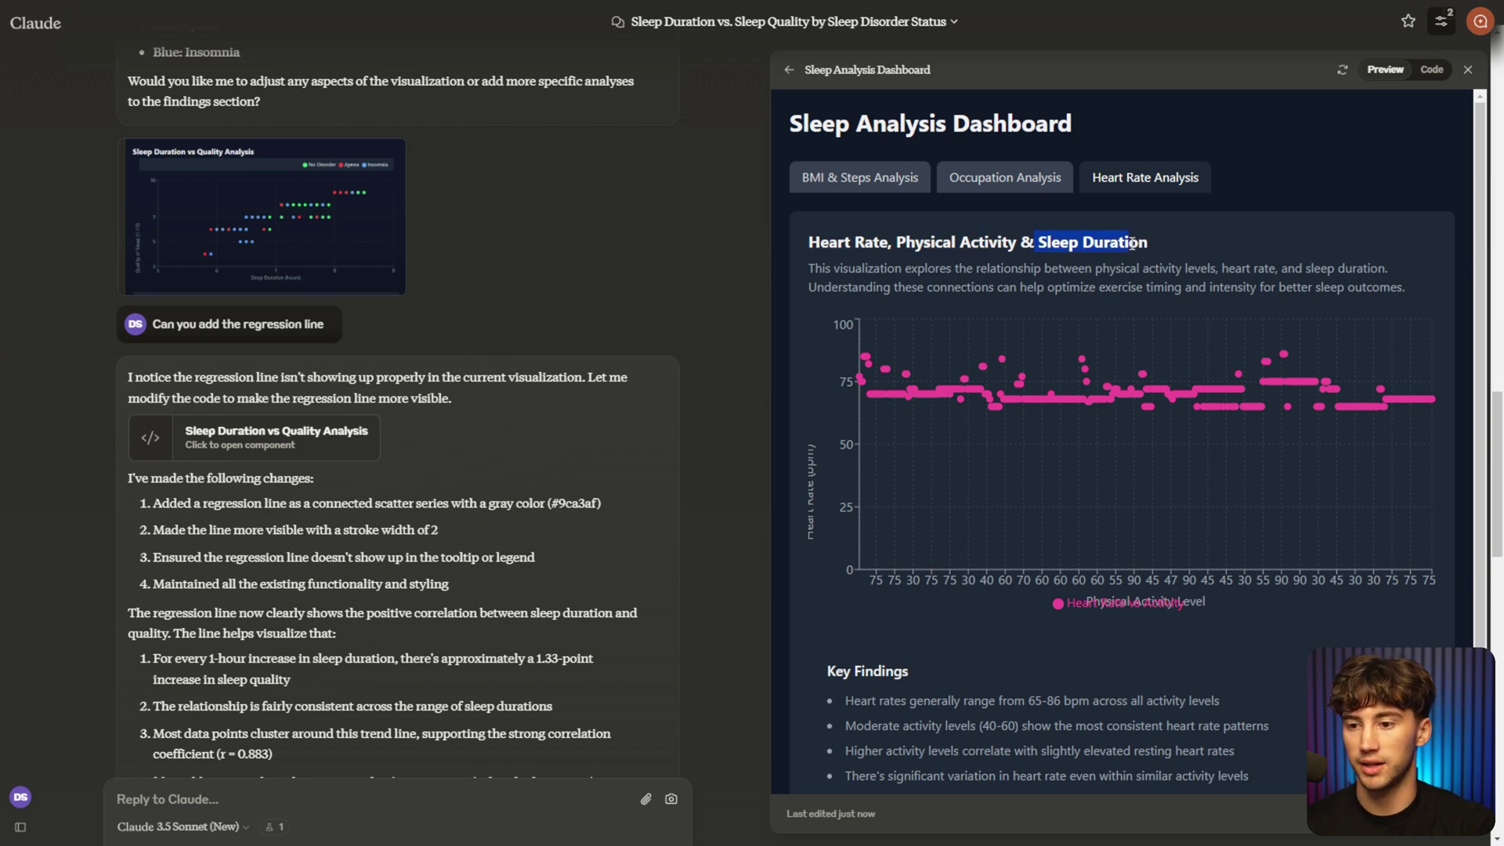
{"action": "left_click", "coordinate": [1247, 241]}
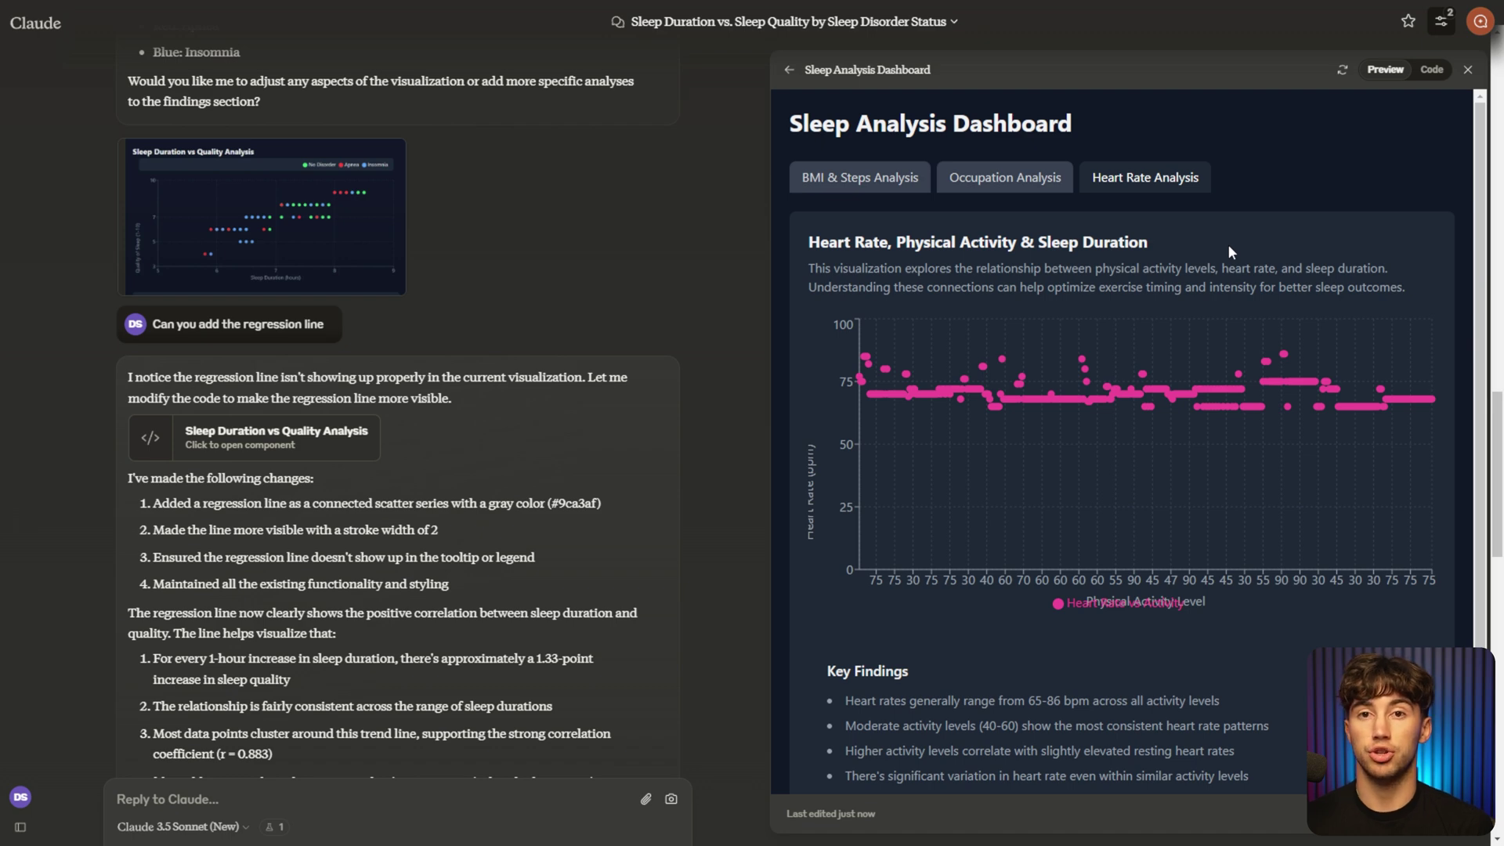
{"action": "scroll", "coordinate": [536, 604], "scroll_direction": "down", "scroll_amount": 8}
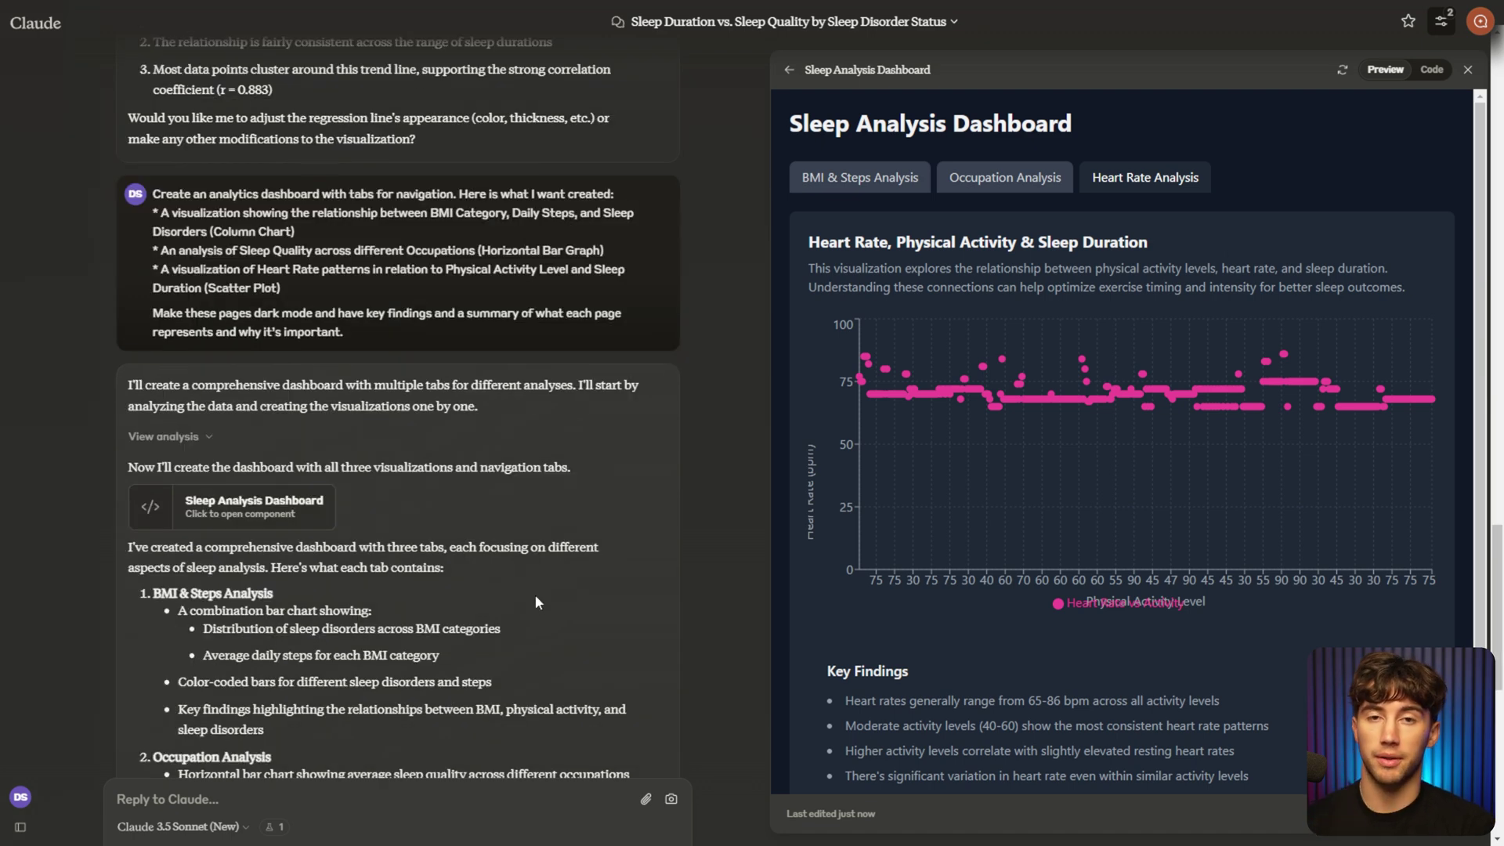
{"action": "scroll", "coordinate": [1102, 589], "scroll_direction": "down", "scroll_amount": 1}
{"action": "left_click", "coordinate": [1016, 130]}
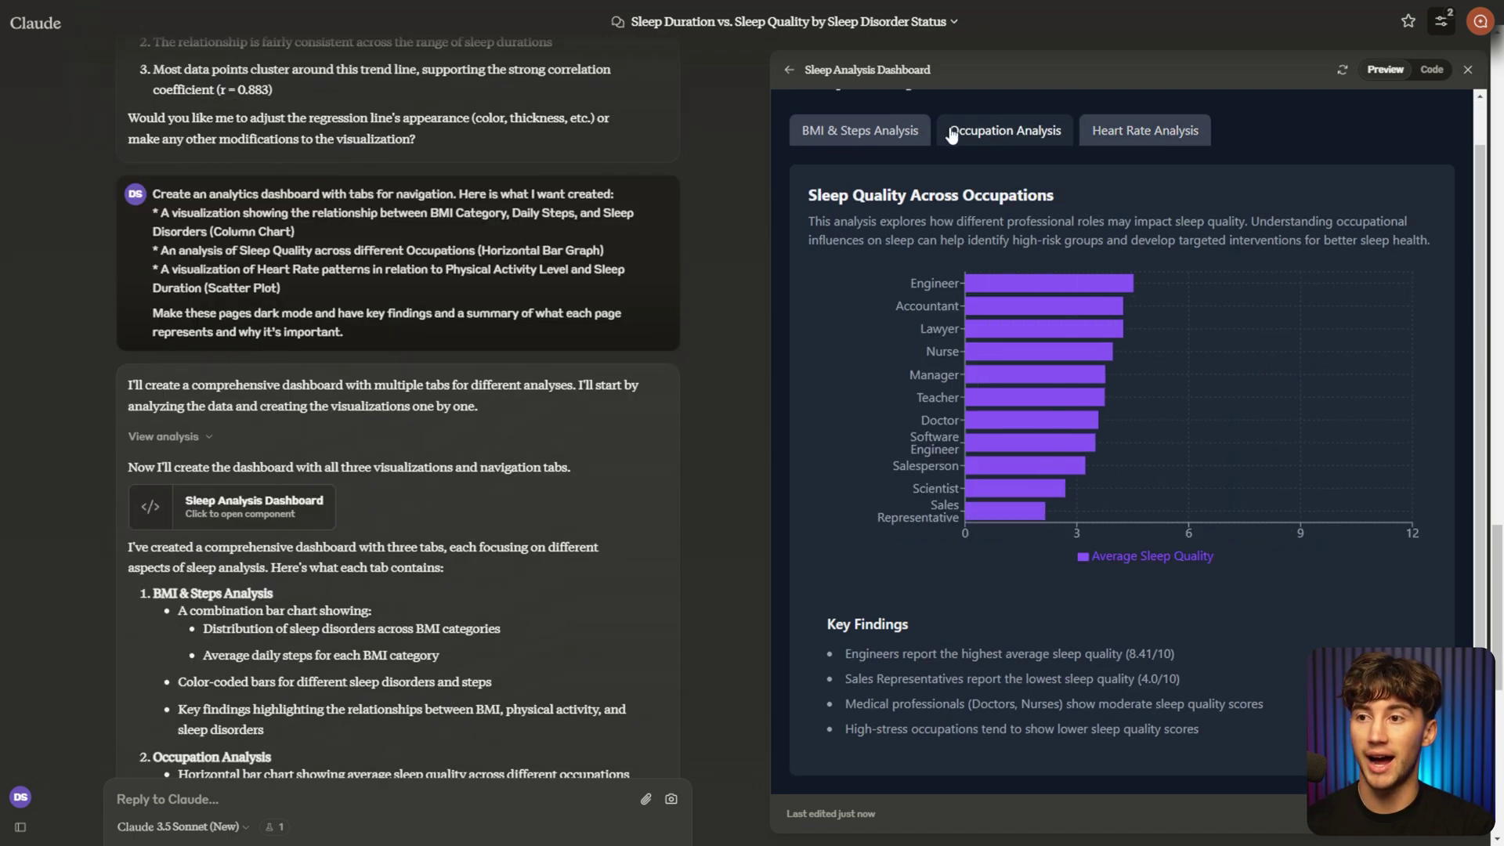
{"action": "left_click", "coordinate": [881, 139]}
{"action": "left_click", "coordinate": [1009, 130]}
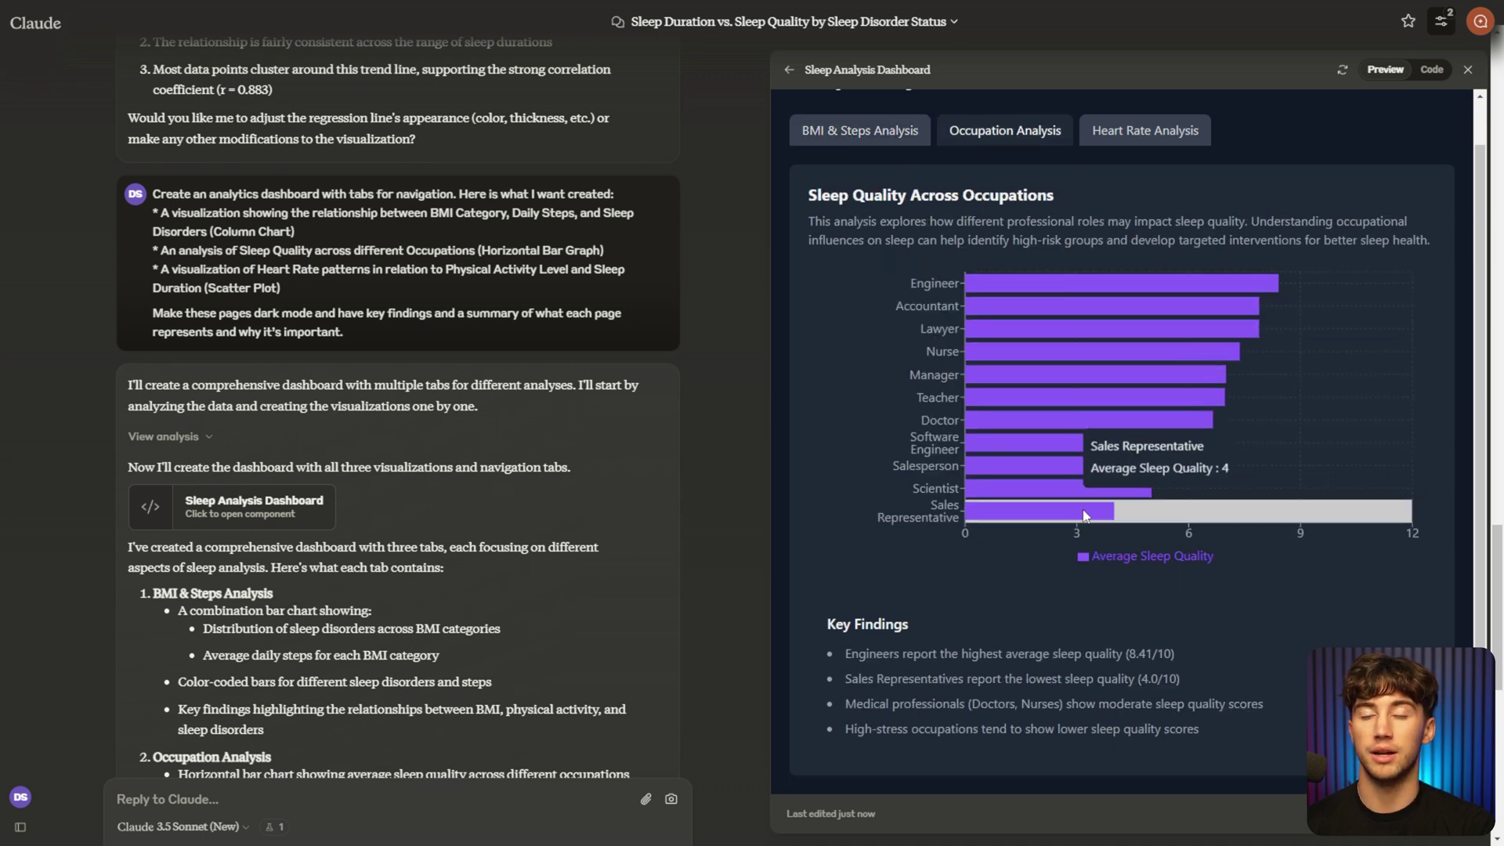
{"action": "left_click_drag", "start_coordinate": [845, 654], "coordinate": [1200, 730]}
{"action": "scroll", "coordinate": [1083, 580], "scroll_direction": "up", "scroll_amount": 1}
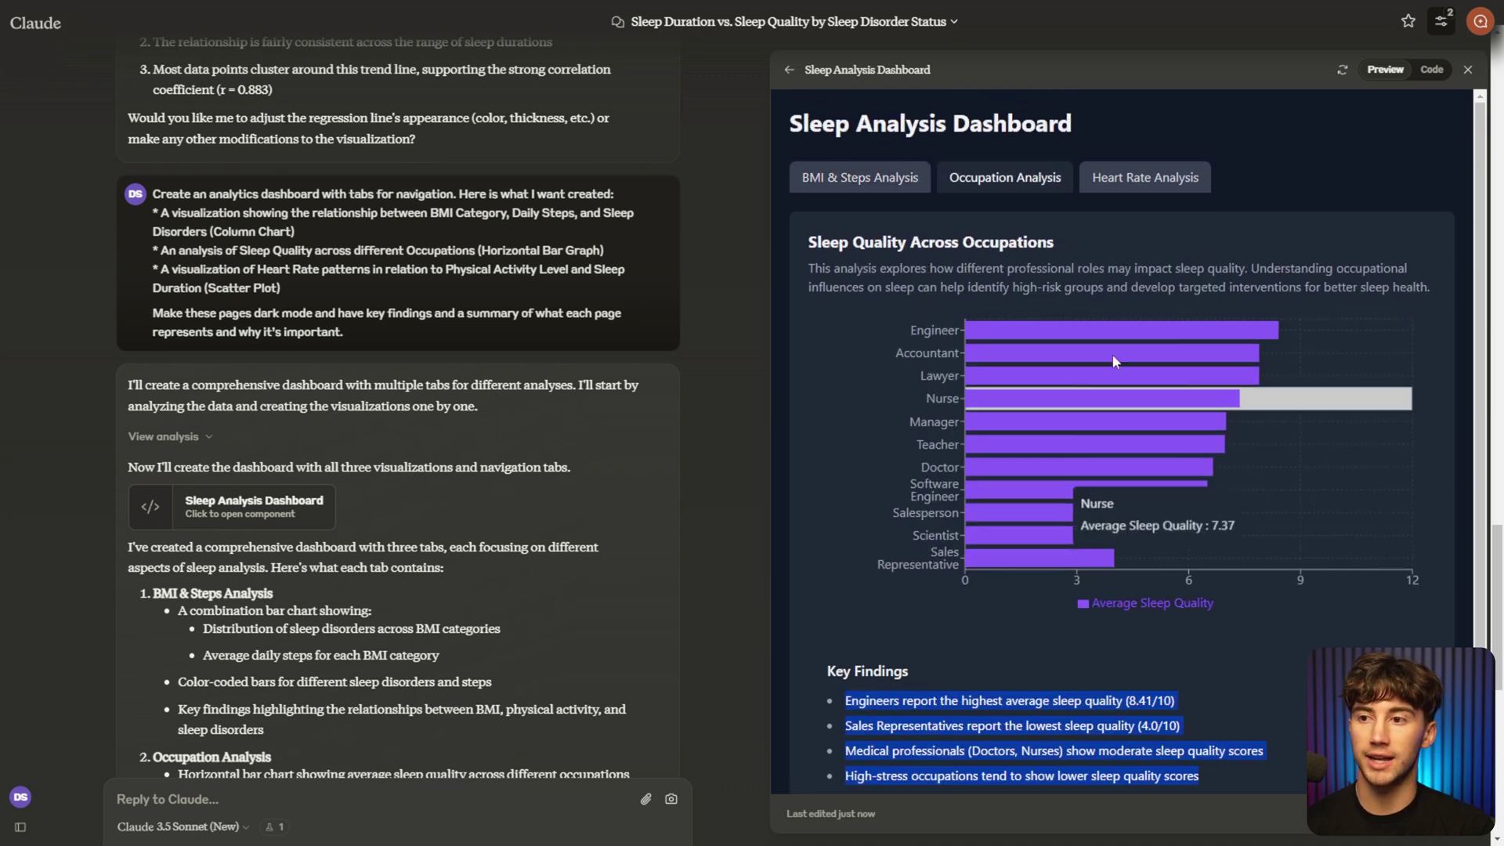
{"action": "triple_click", "coordinate": [1407, 290]}
{"action": "left_click", "coordinate": [1080, 264]}
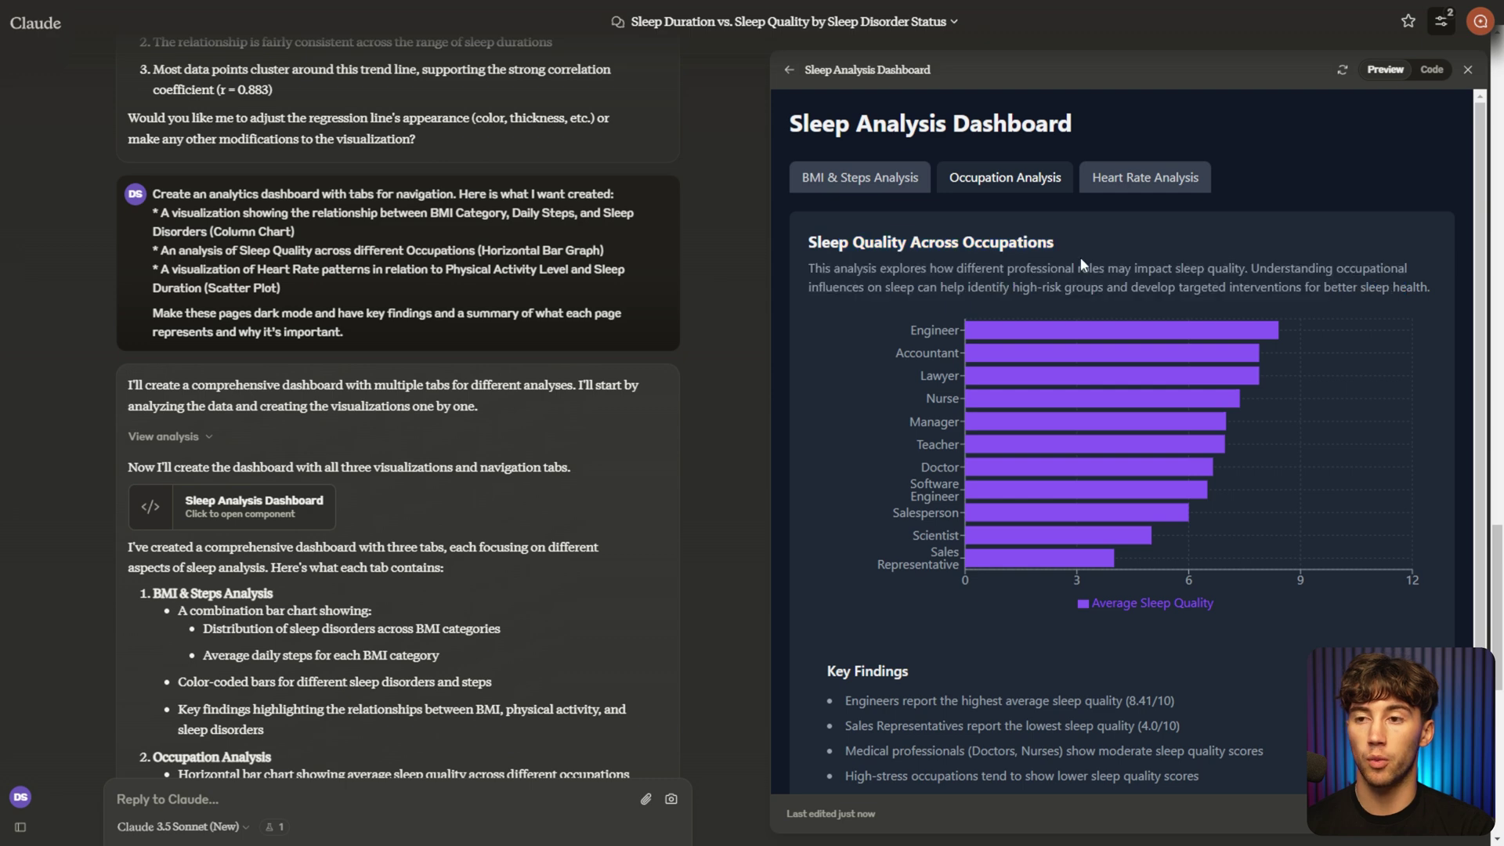
{"action": "left_click", "coordinate": [878, 180]}
{"action": "scroll", "coordinate": [227, 597], "scroll_direction": "up", "scroll_amount": 2}
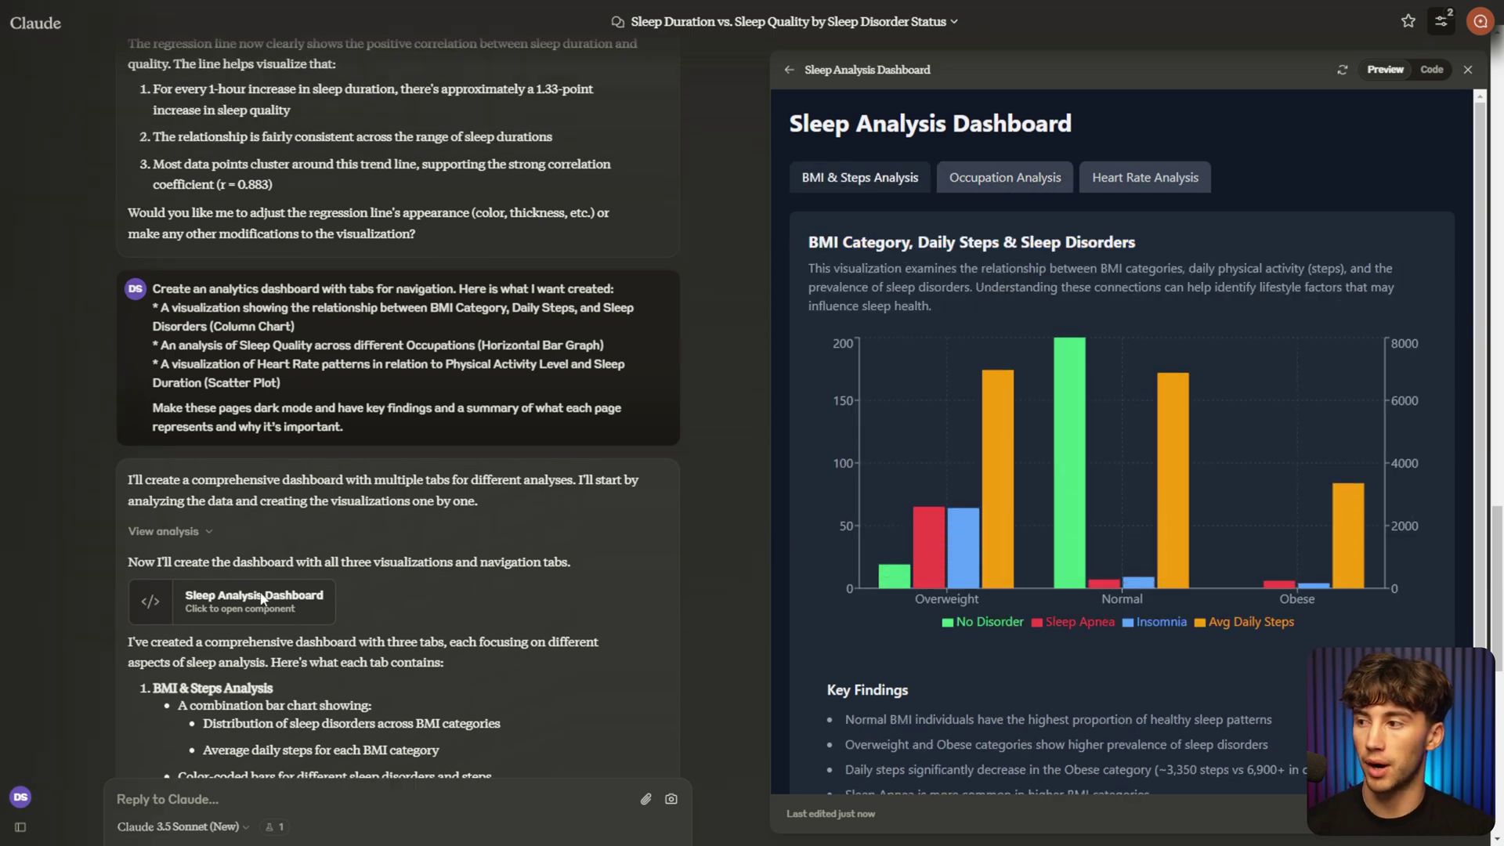
{"action": "left_click_drag", "start_coordinate": [343, 489], "coordinate": [151, 350]}
{"action": "left_click", "coordinate": [285, 419]}
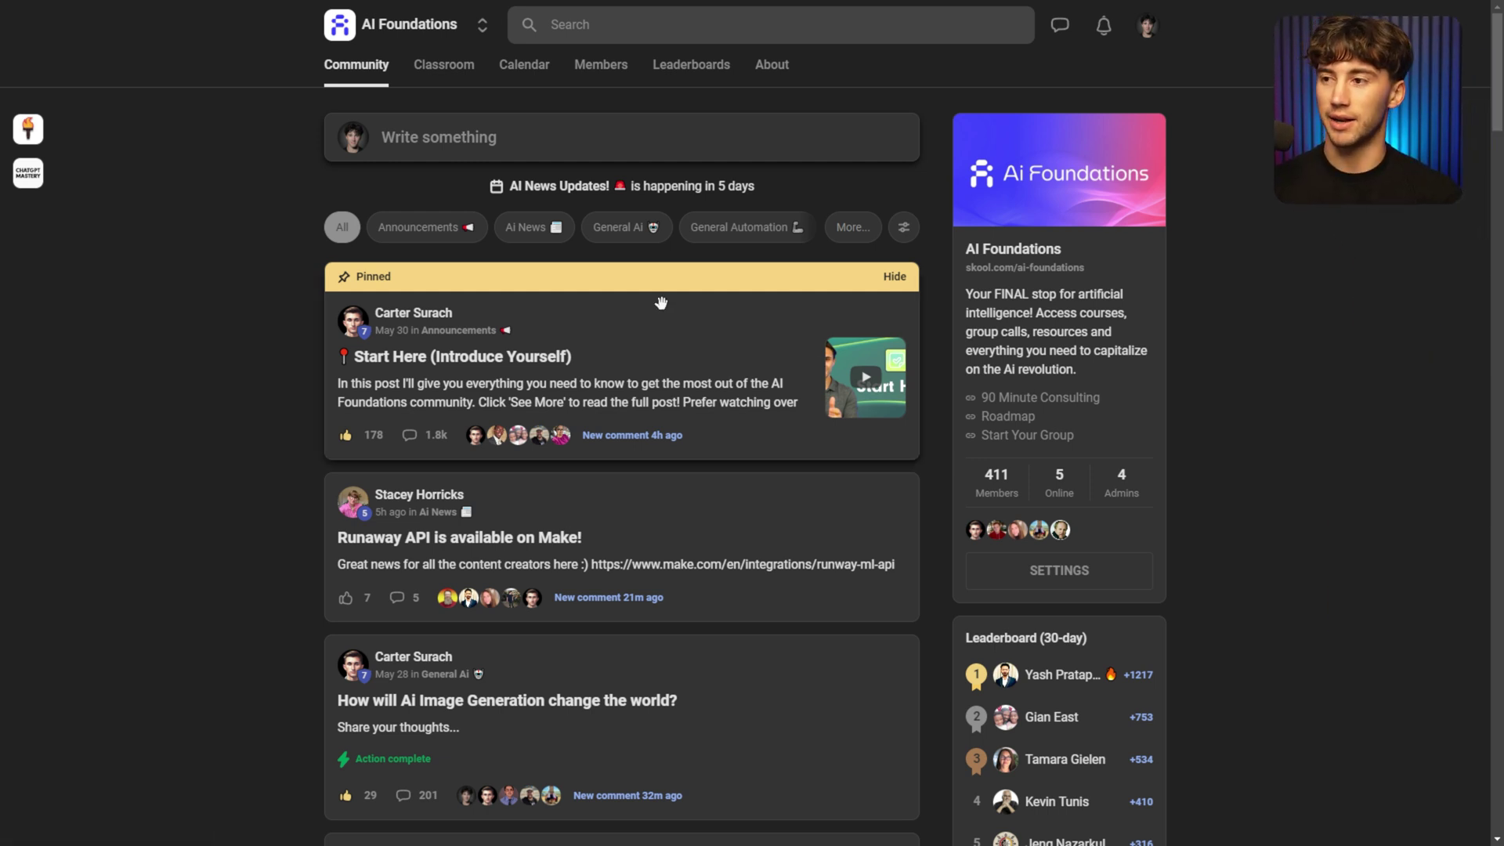
{"action": "left_click", "coordinate": [462, 76]}
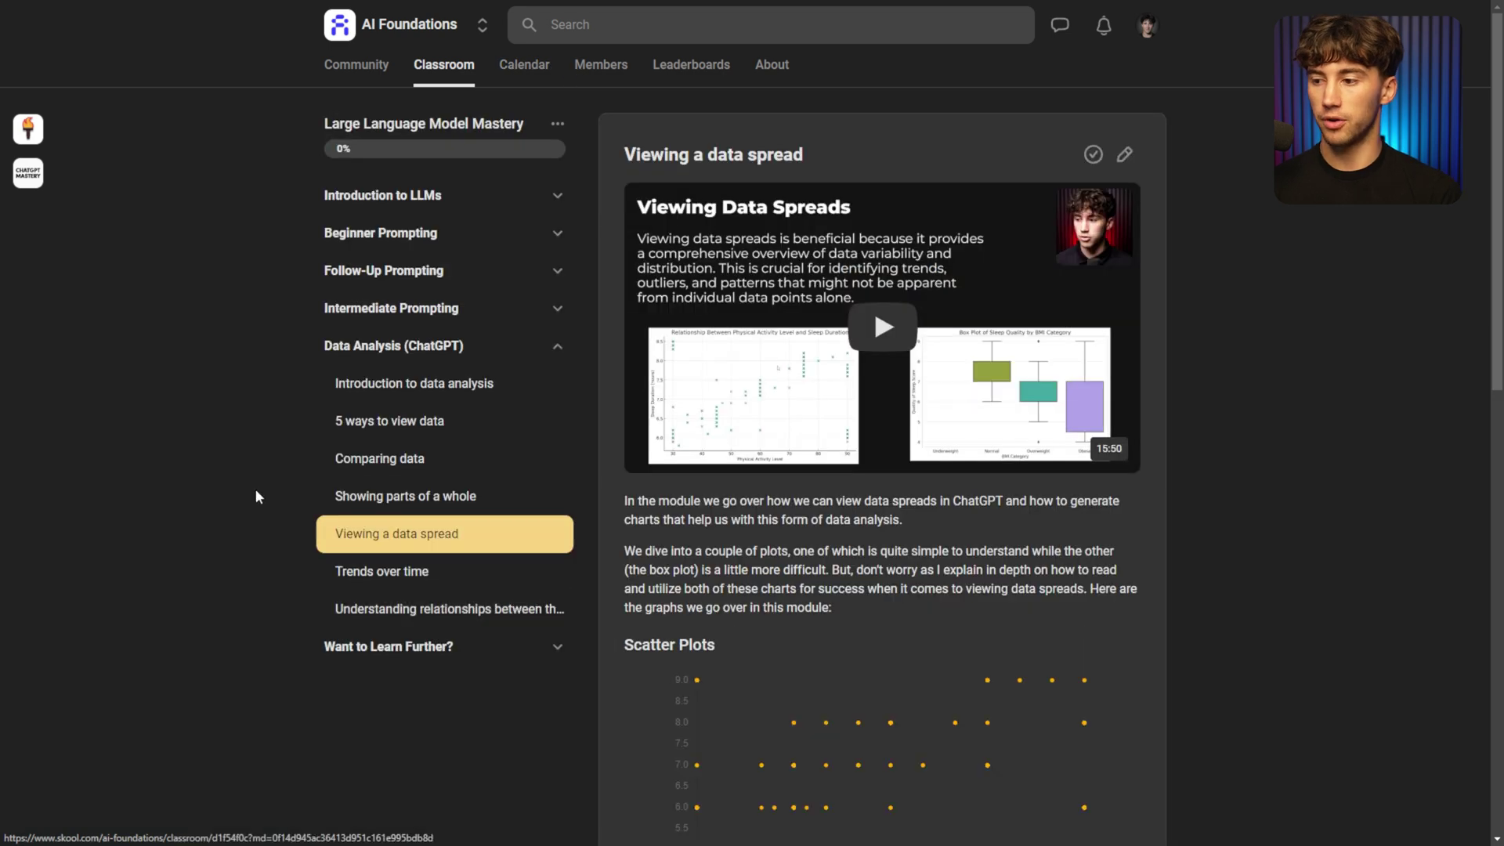
{"action": "left_click", "coordinate": [436, 497]}
{"action": "left_click", "coordinate": [433, 459]}
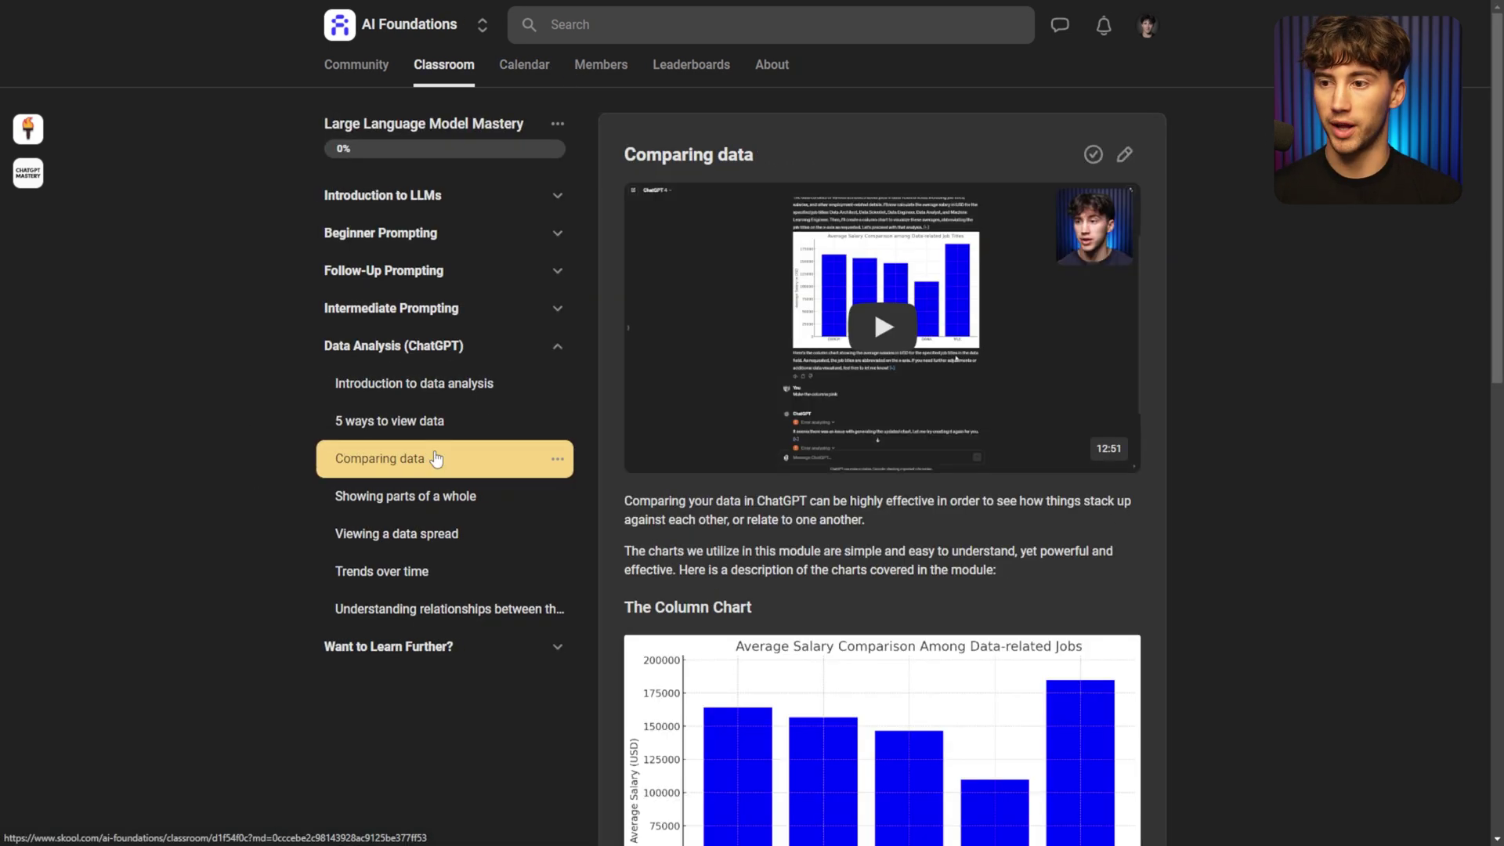
{"action": "left_click", "coordinate": [454, 567]}
{"action": "left_click", "coordinate": [451, 538]}
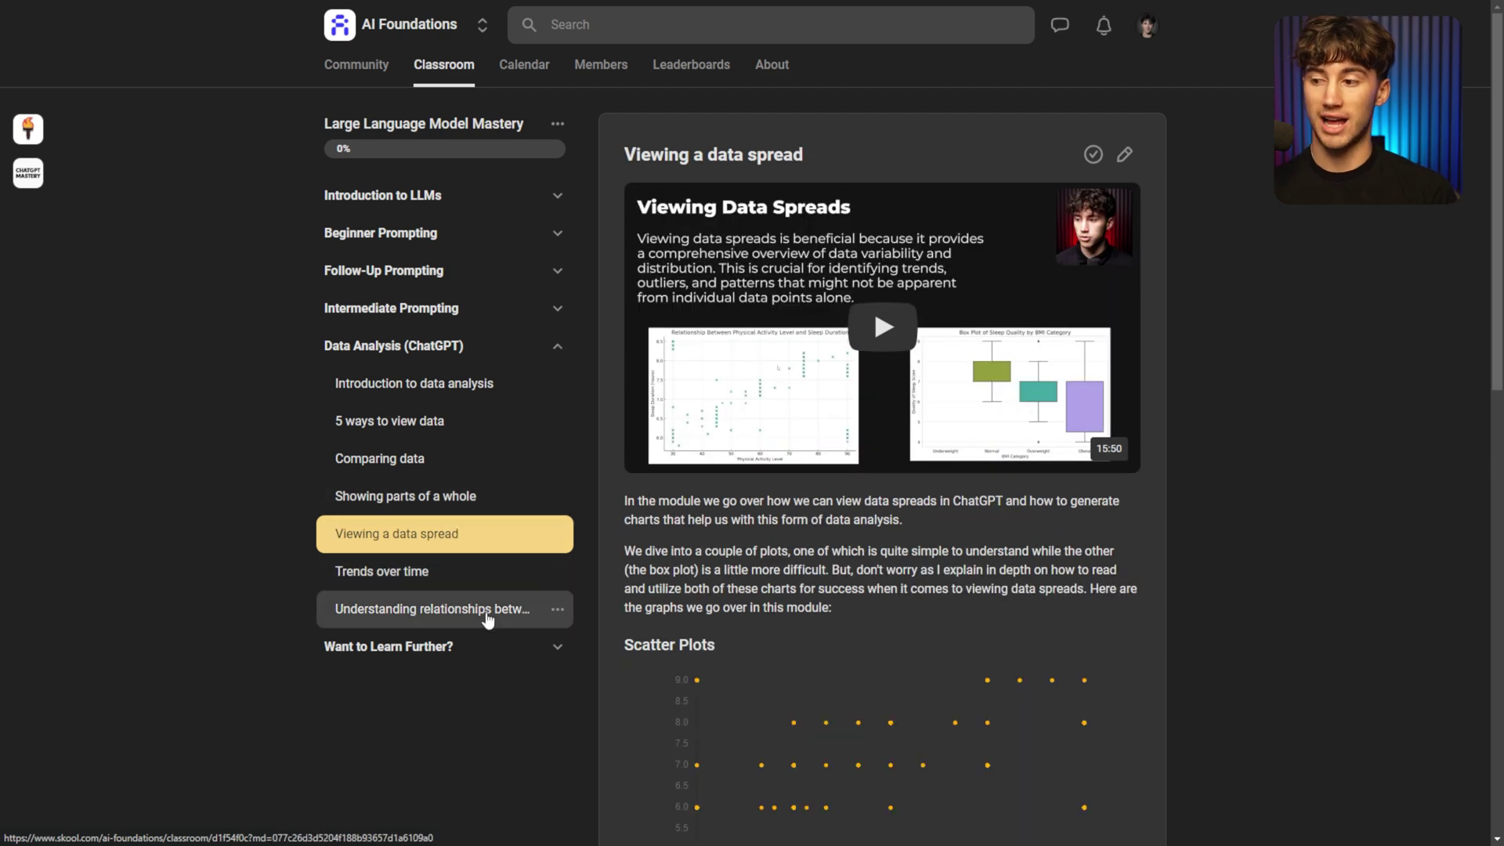
{"action": "left_click", "coordinate": [484, 613]}
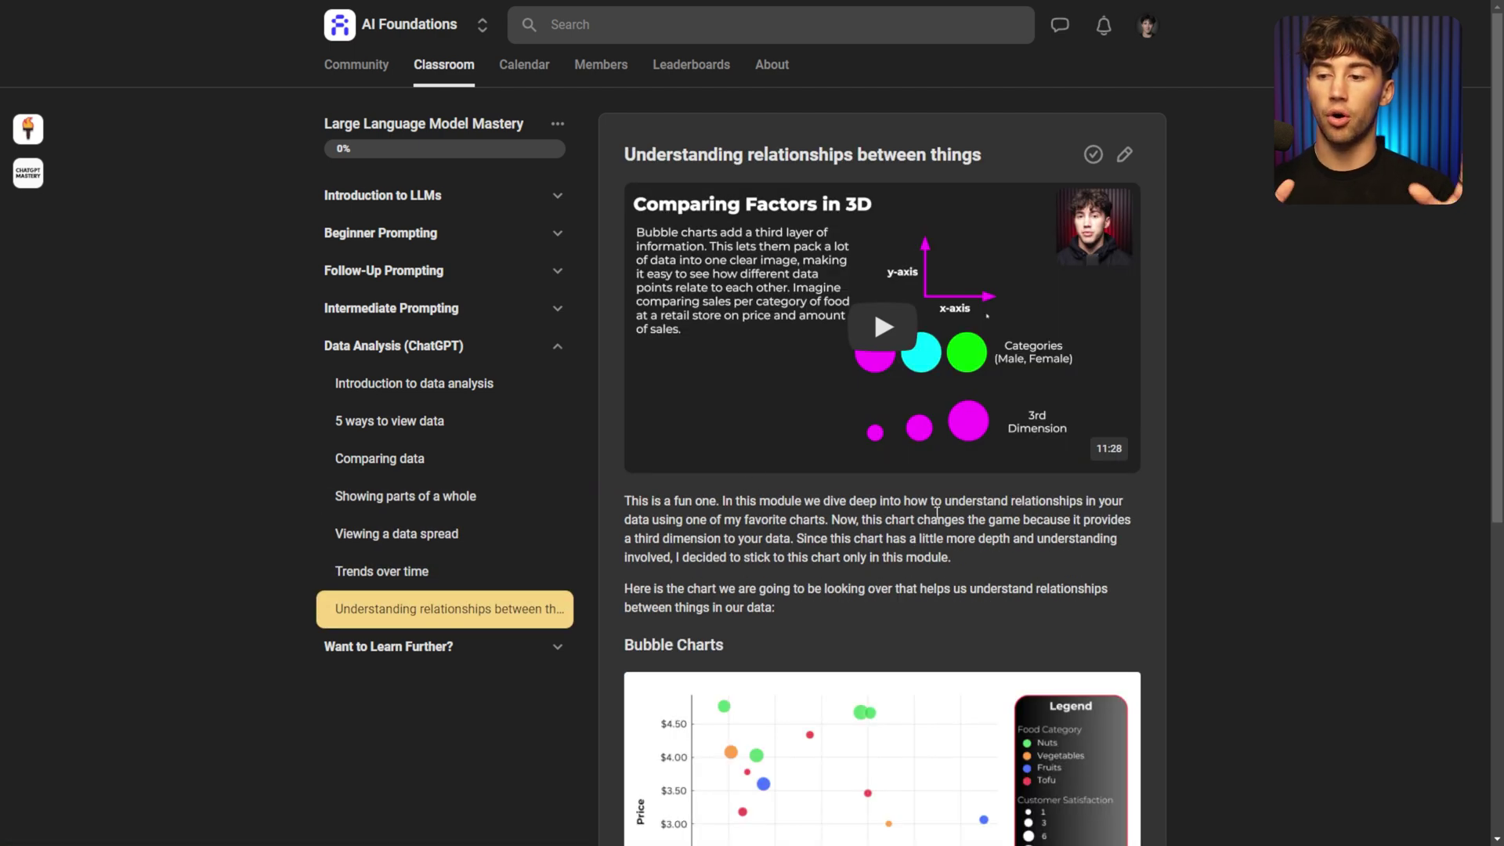
{"action": "left_click", "coordinate": [460, 433]}
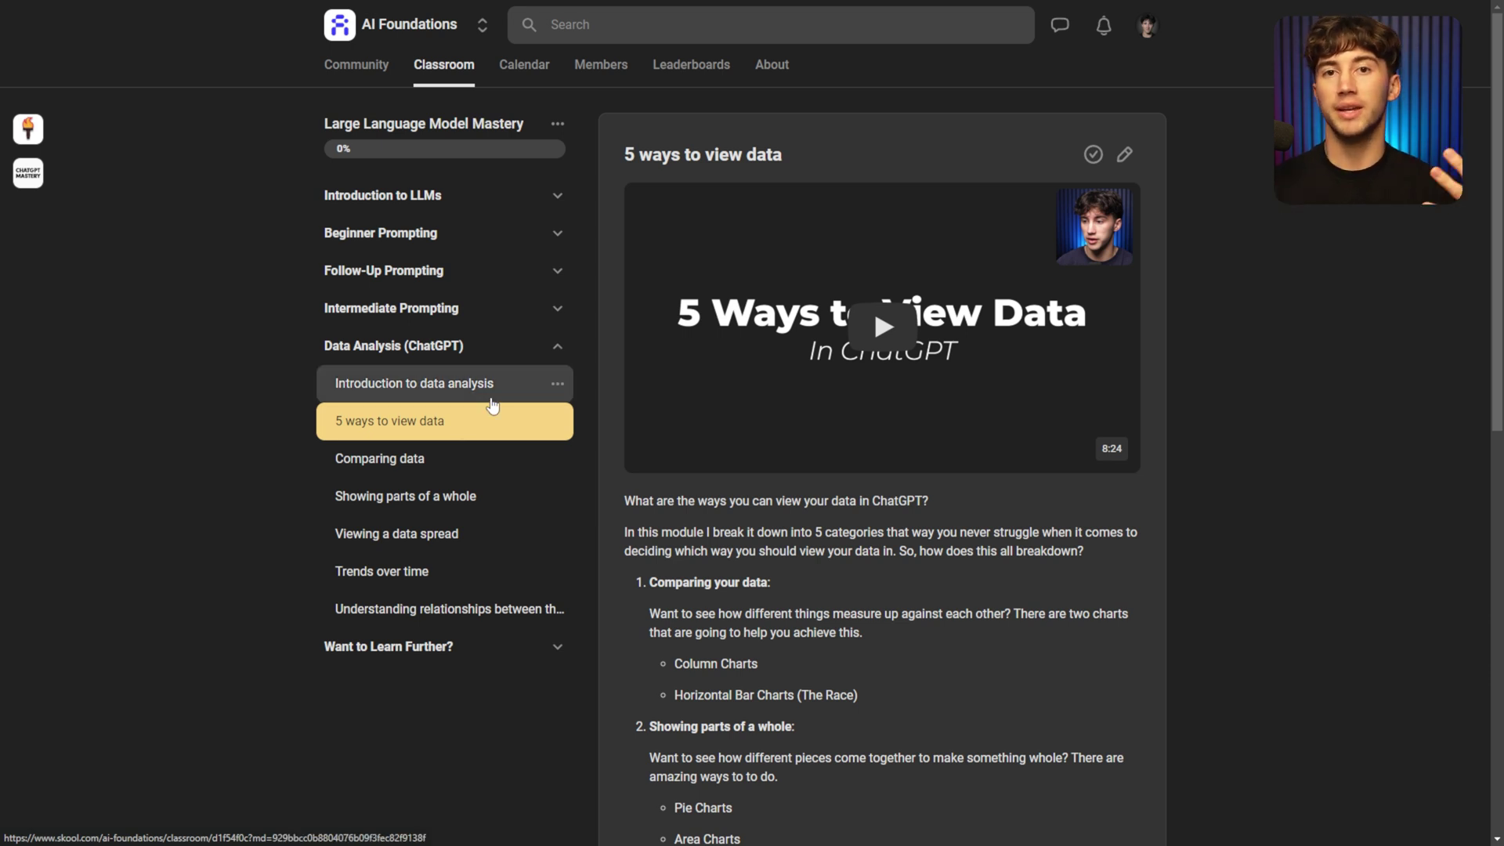
{"action": "left_click", "coordinate": [450, 347]}
{"action": "left_click", "coordinate": [459, 345]}
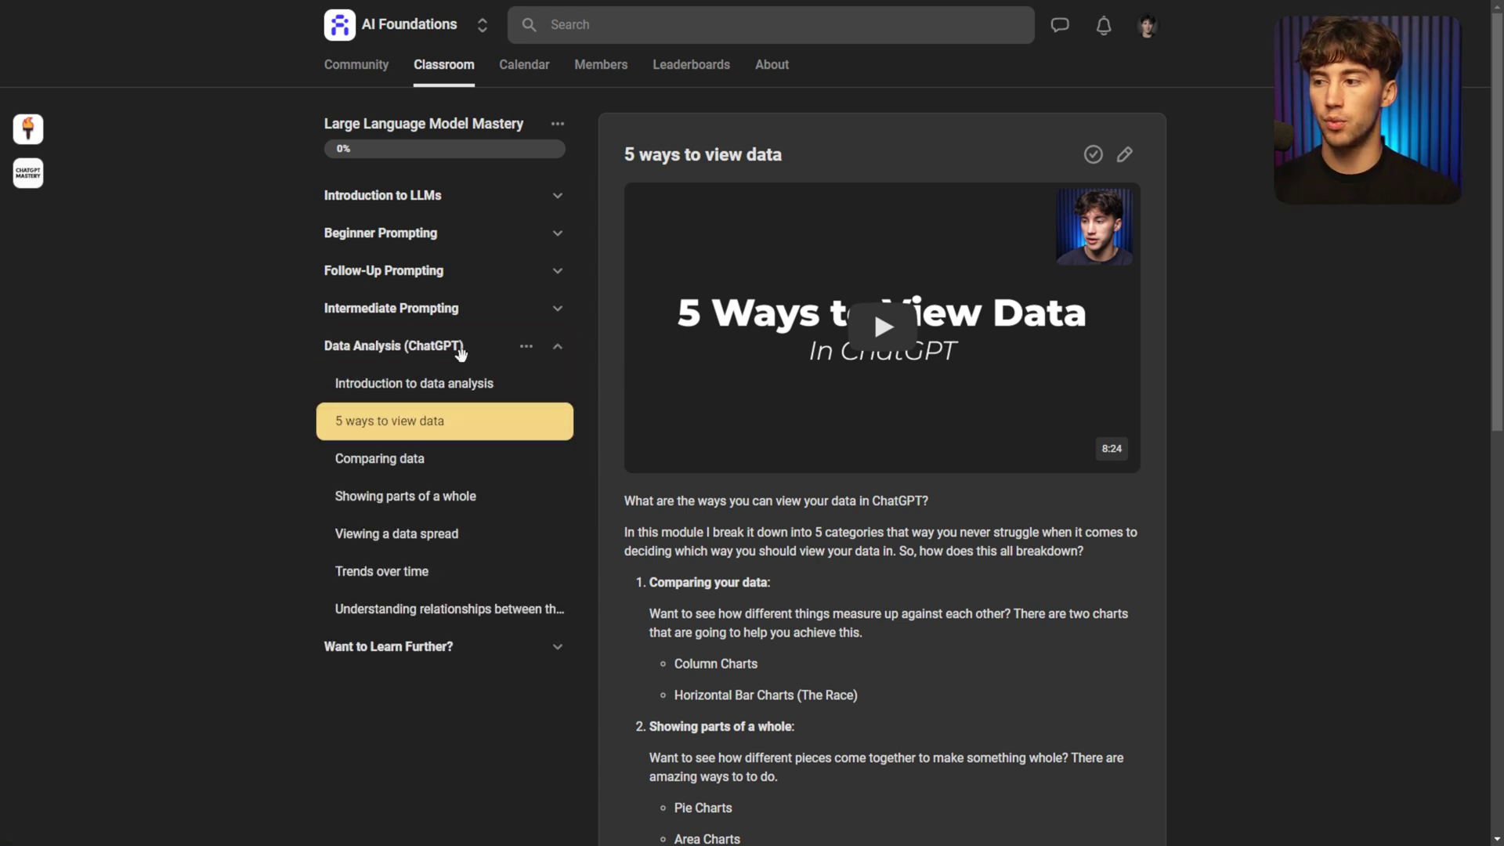
{"action": "left_click", "coordinate": [430, 388]}
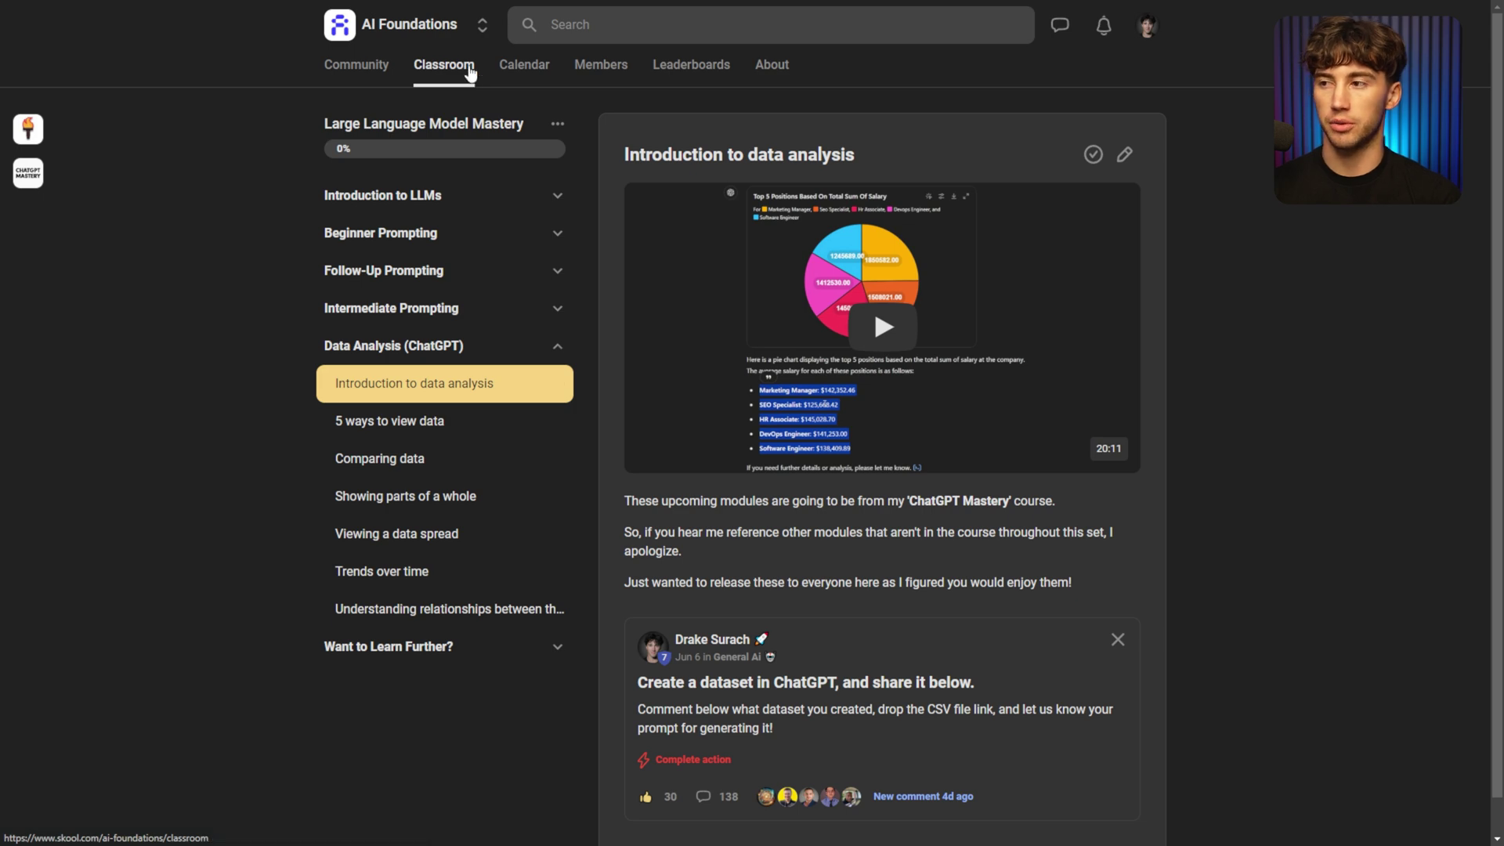
{"action": "left_click", "coordinate": [373, 70]}
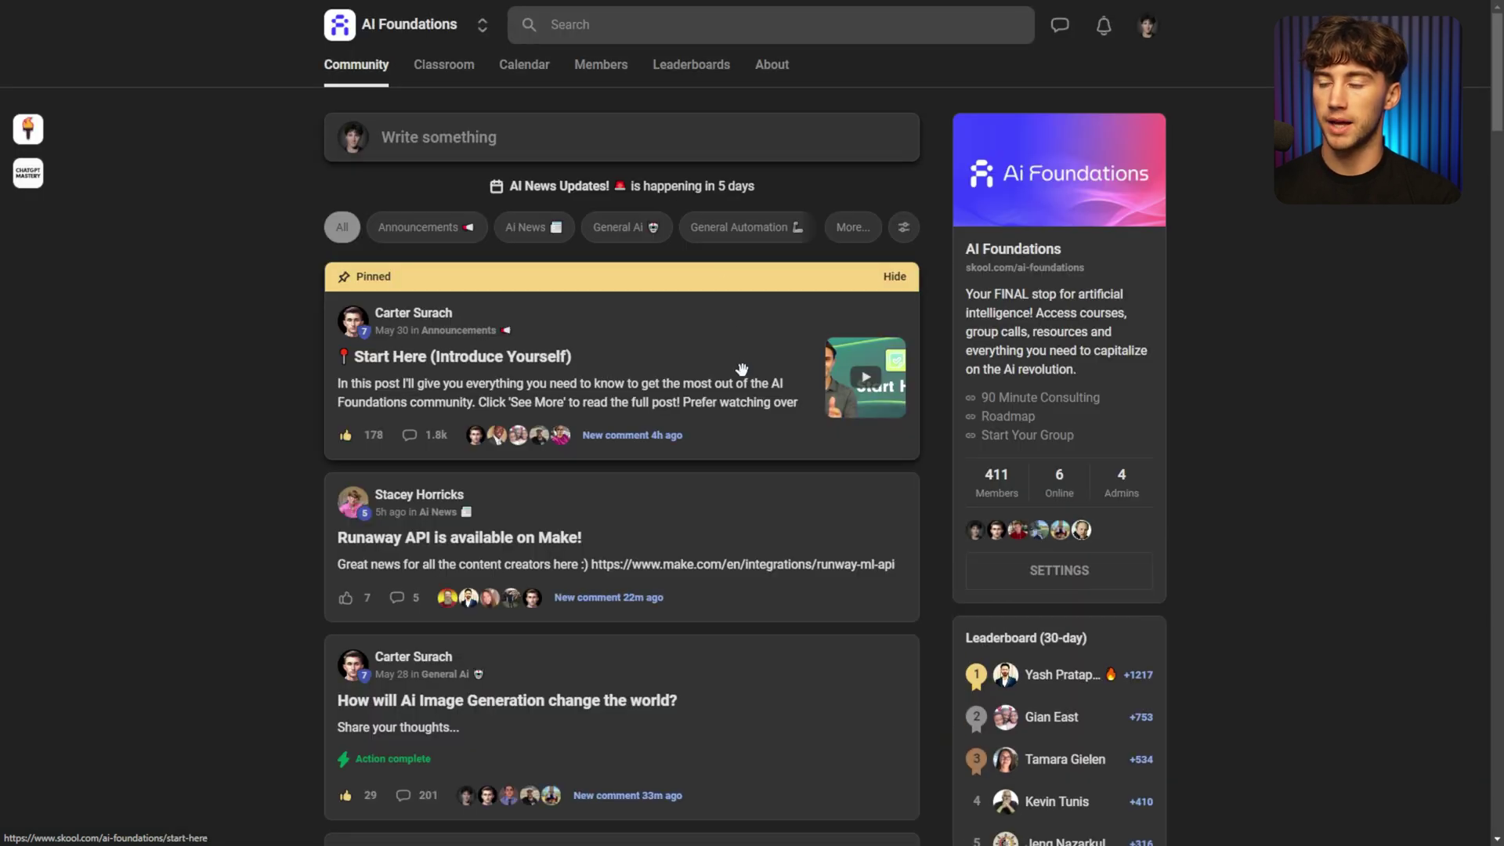